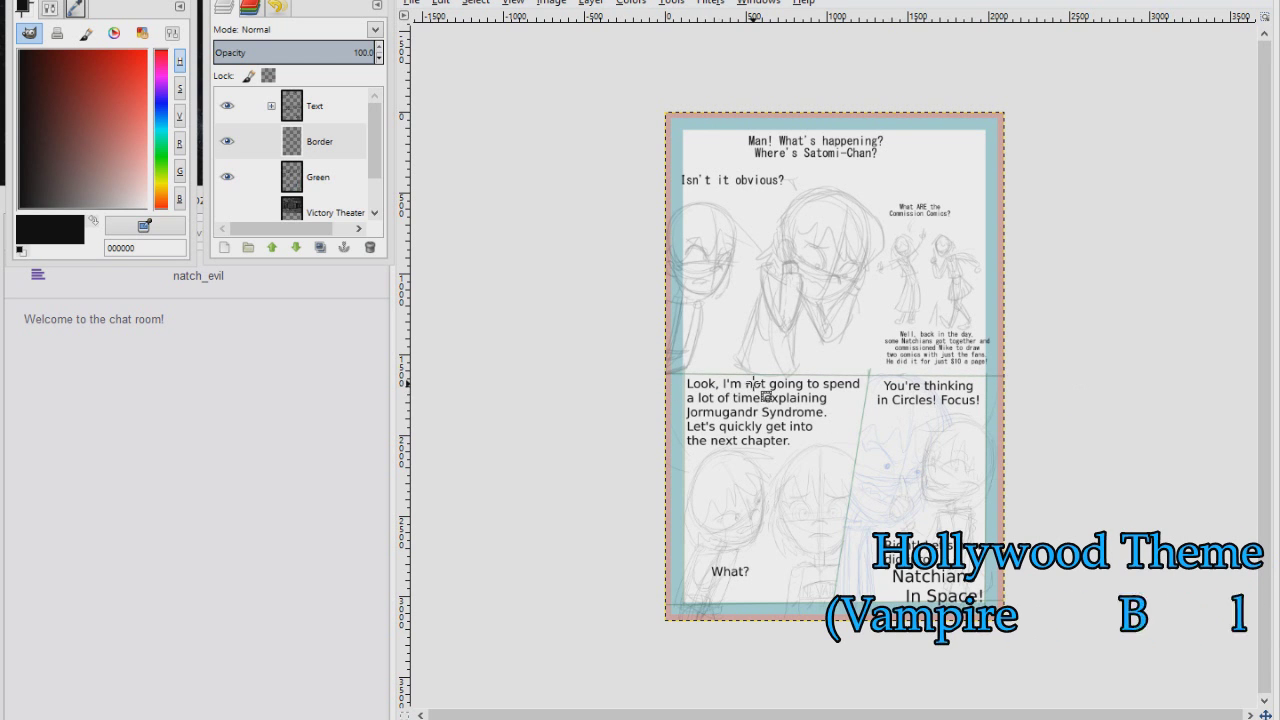
Stroke two straight horizontal border lines, one between the upper and lower panels and one along the page's lower margin
left_click_drag(1081, 379, 1020, 374)
left_click_drag(617, 370, 658, 373)
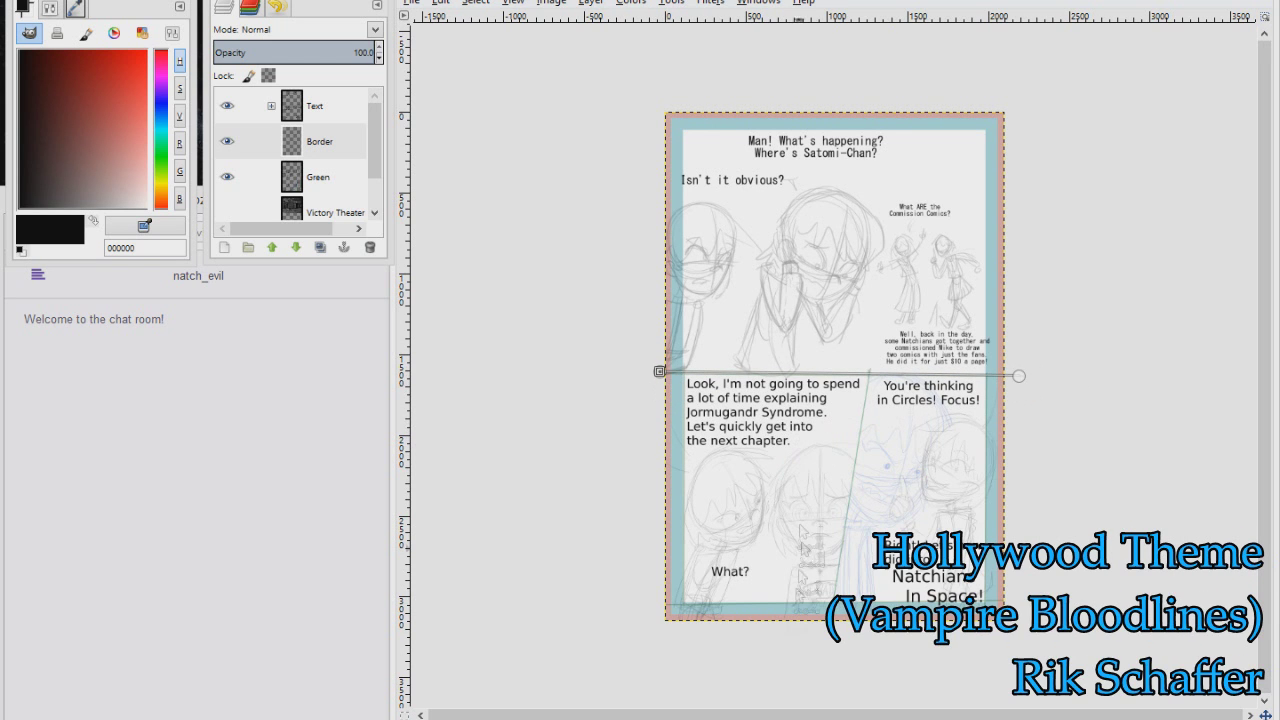
left_click_drag(658, 603, 1015, 606)
key("b")
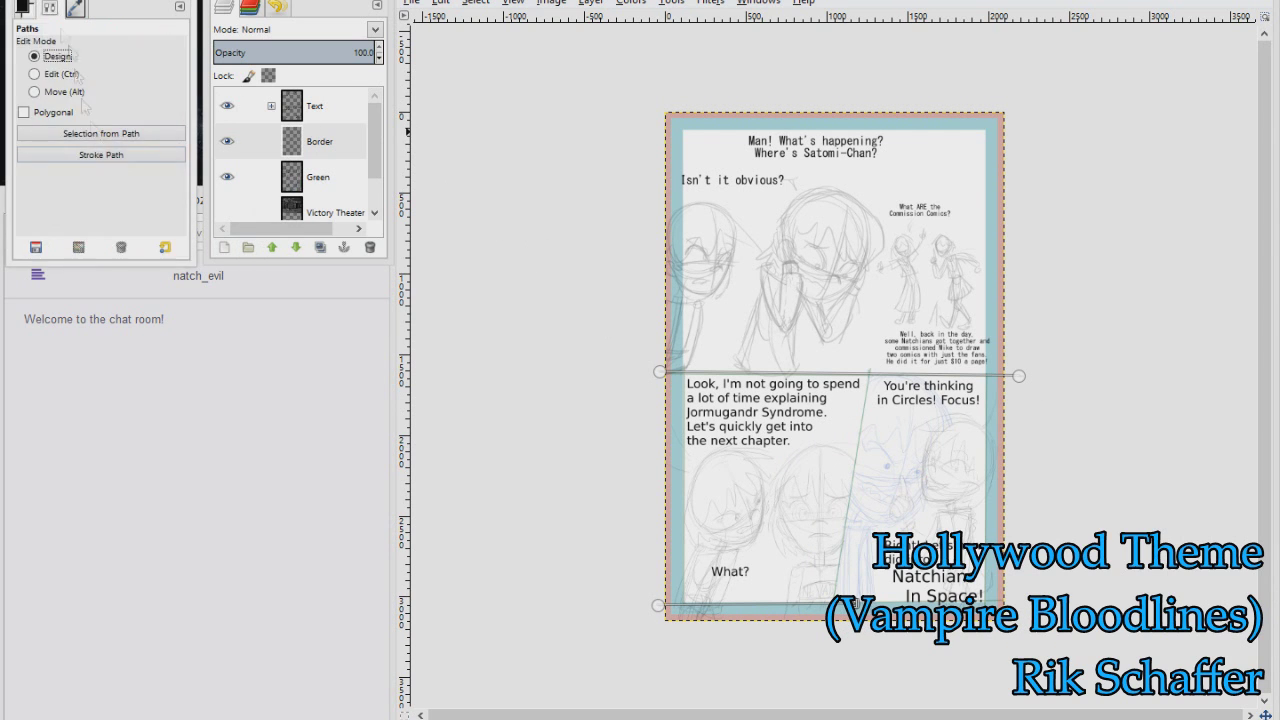
On a new layer, stroke a vertical line along the left margin and a slanted divider between the two lower panels
left_click(225, 247)
key("Return")
key("r")
key("b")
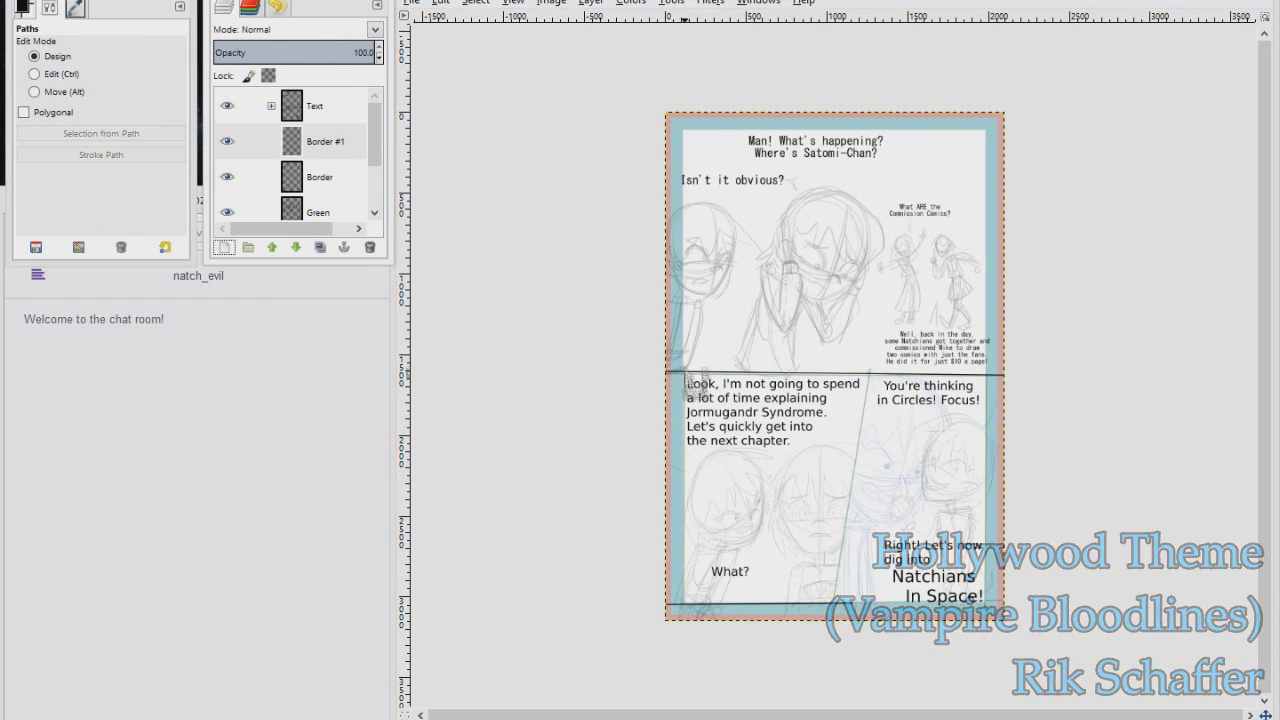
left_click(686, 609)
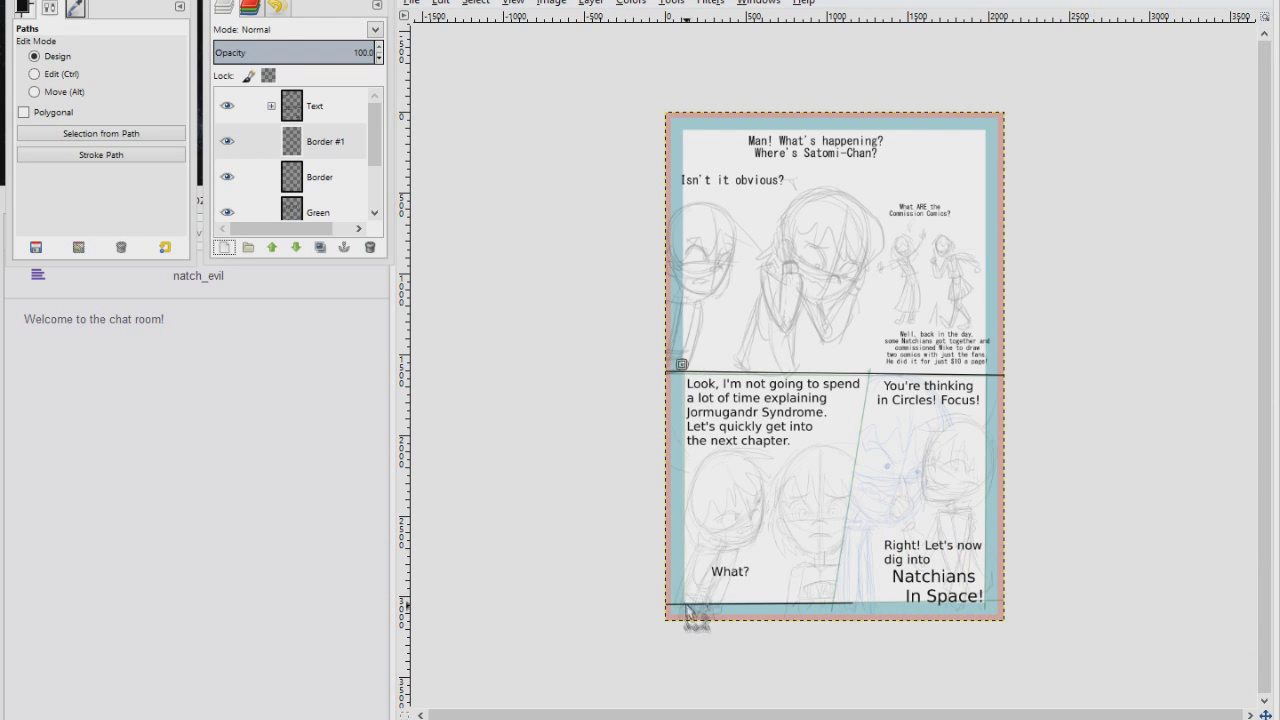
left_click(872, 366, "shift")
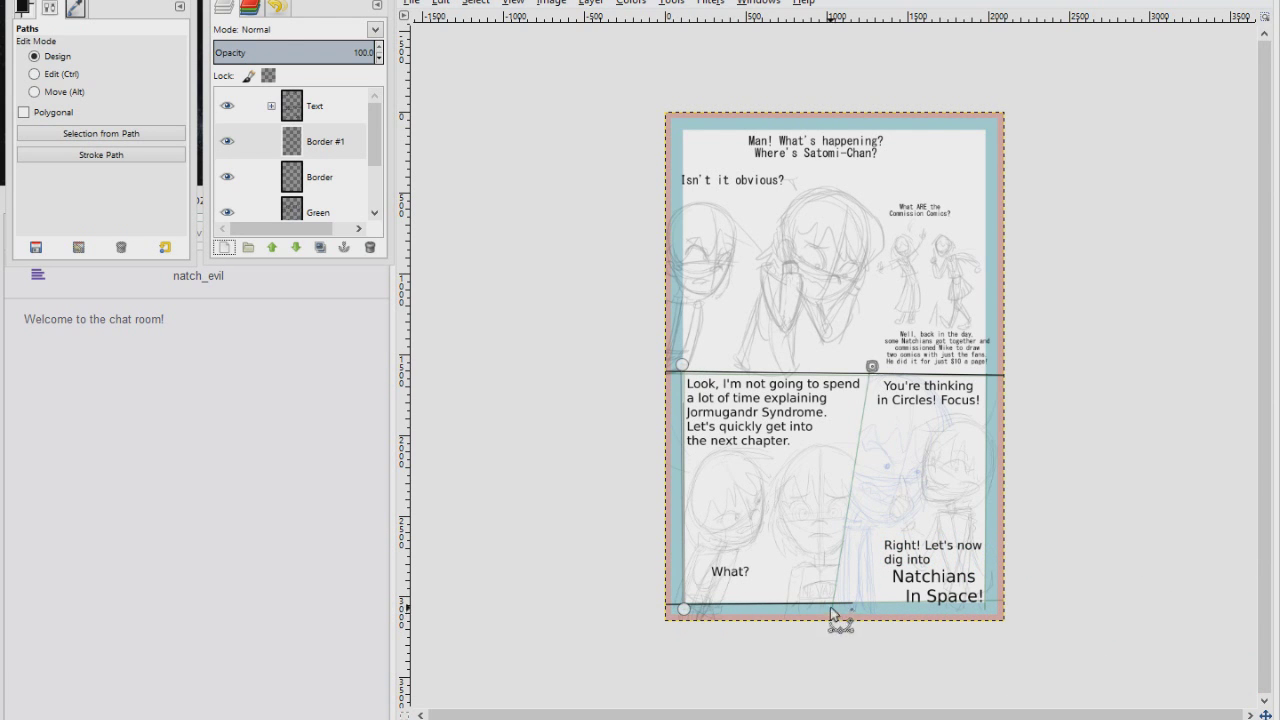
left_click(823, 651)
left_click(137, 160)
key("Return")
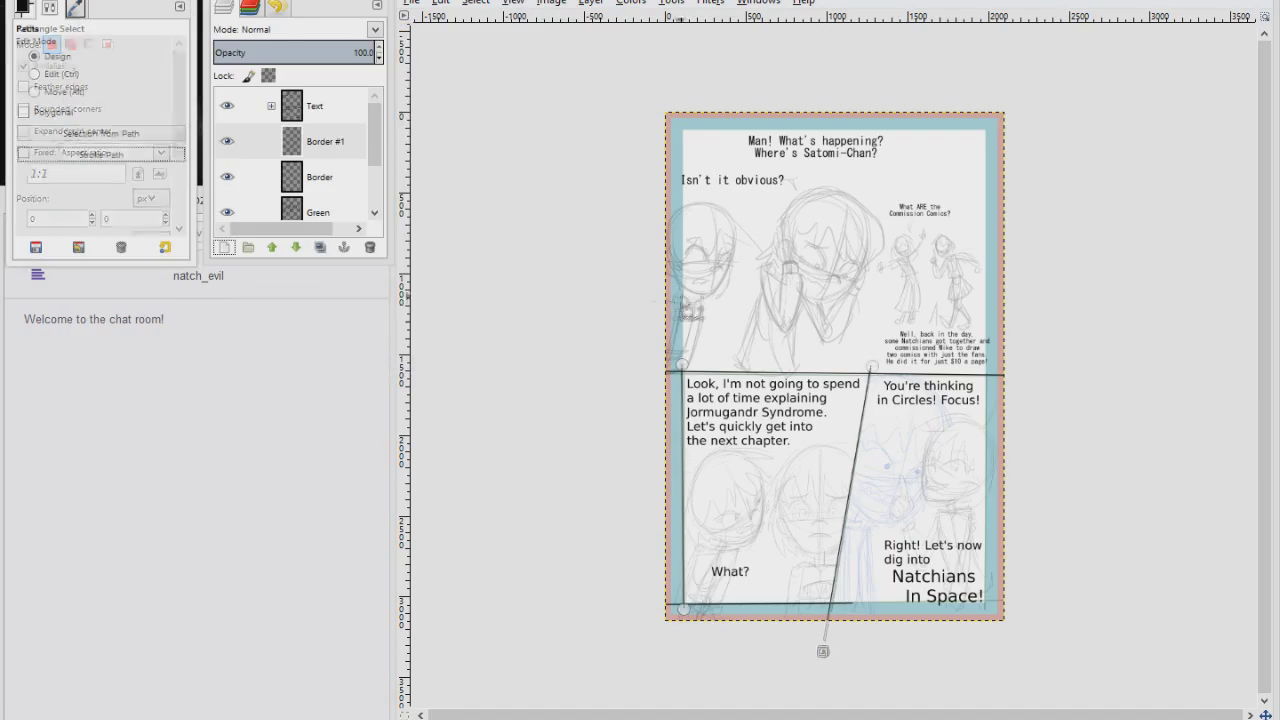
Erase the ends of the vertical and slanted lines that stick out above the horizontal panel line
key("z")
left_click(683, 377)
key("shift+e")
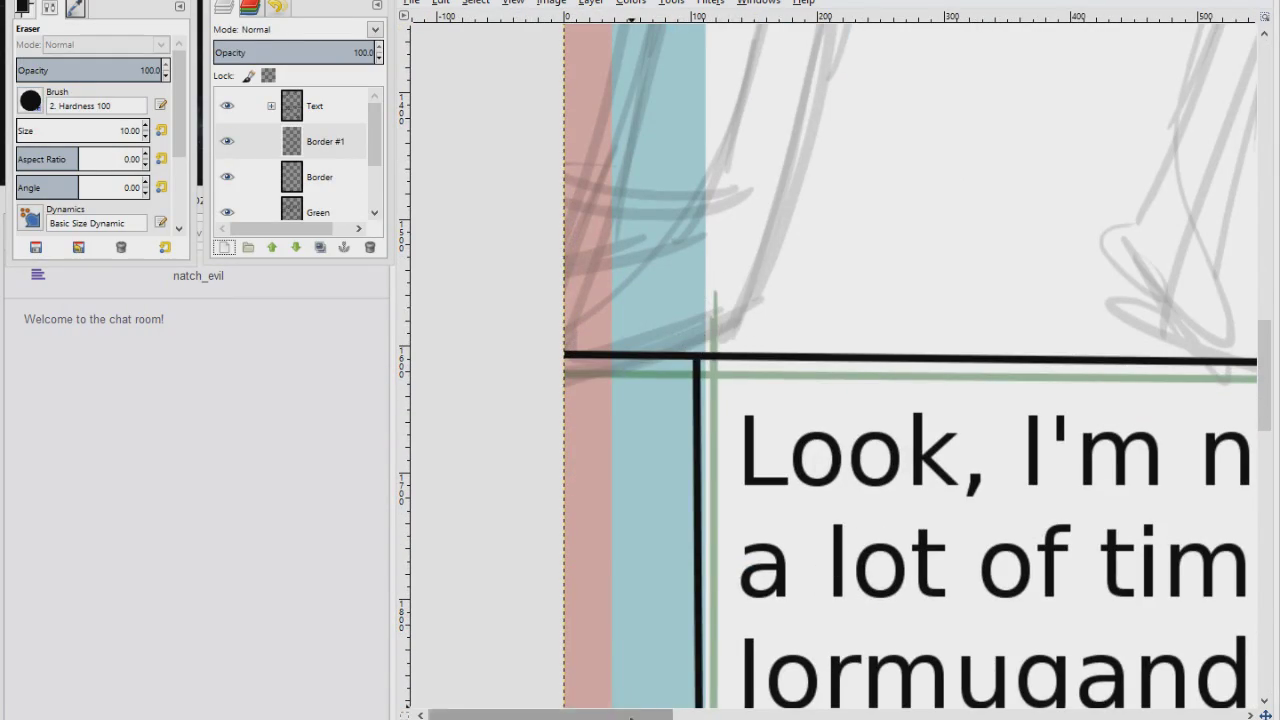
scroll(700, 352, "right", 10)
scroll(757, 306, "right", 4)
left_click_drag(1265, 424, 1264, 690)
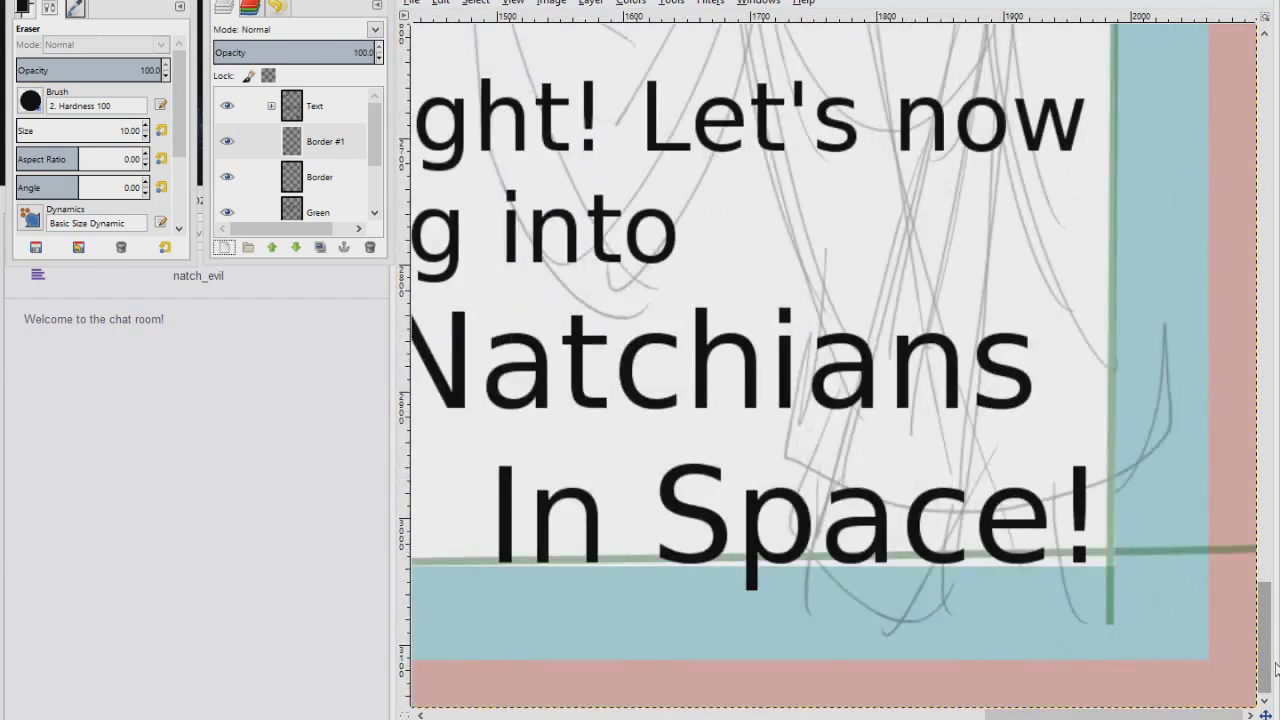
On the Border layer, erase the part of the lower margin line that extends past the slanted divider
key("minus")
key("minus")
key("minus")
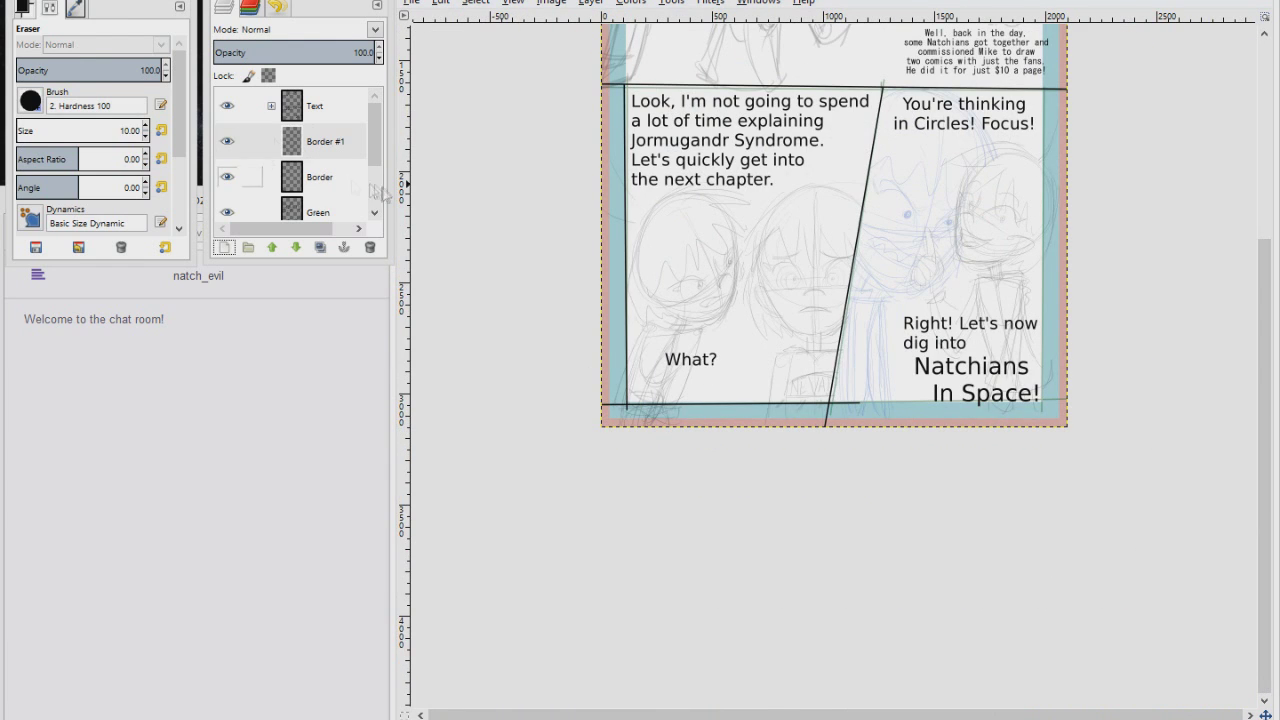
left_click(320, 177)
key("z")
left_click(841, 404)
key("shift+e")
key("shift+ctrl+j")
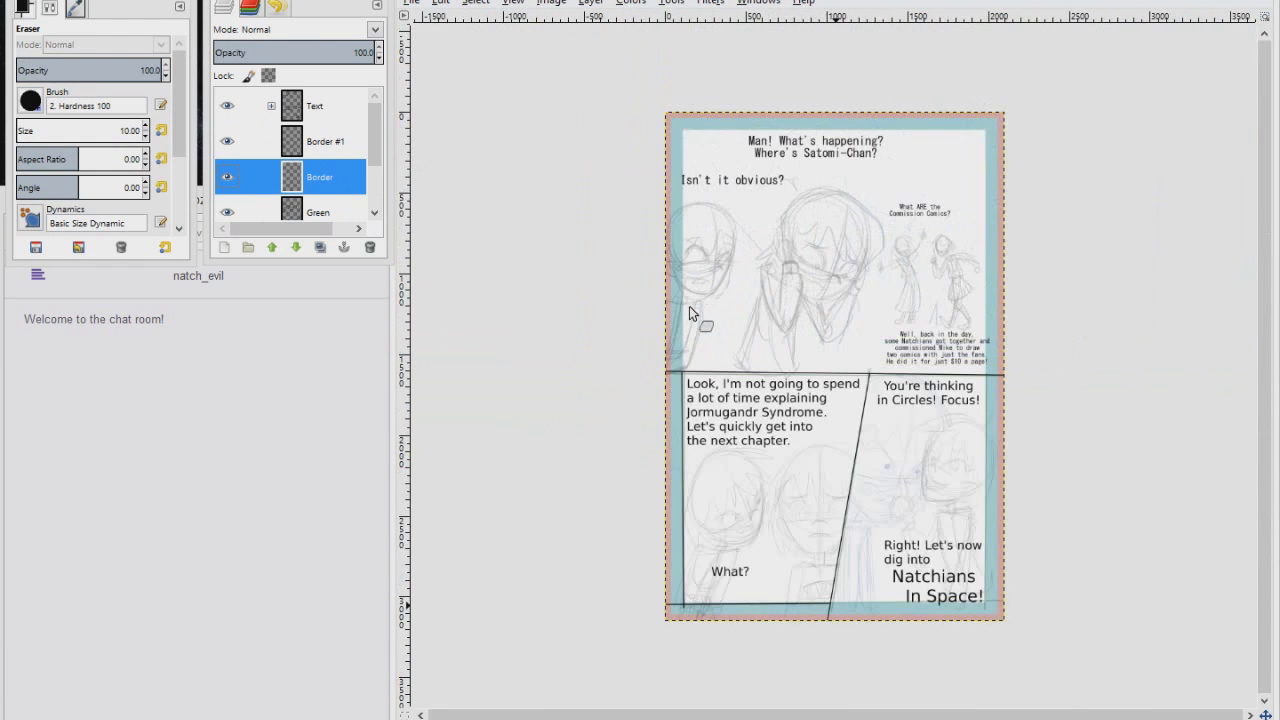
Merge the border line layers, grow a selection around the lines and fill it with black to thicken them
right_click(268, 150)
left_click(360, 546)
left_click(476, 2)
left_click(500, 255)
key("Return")
key("ctrl+comma")
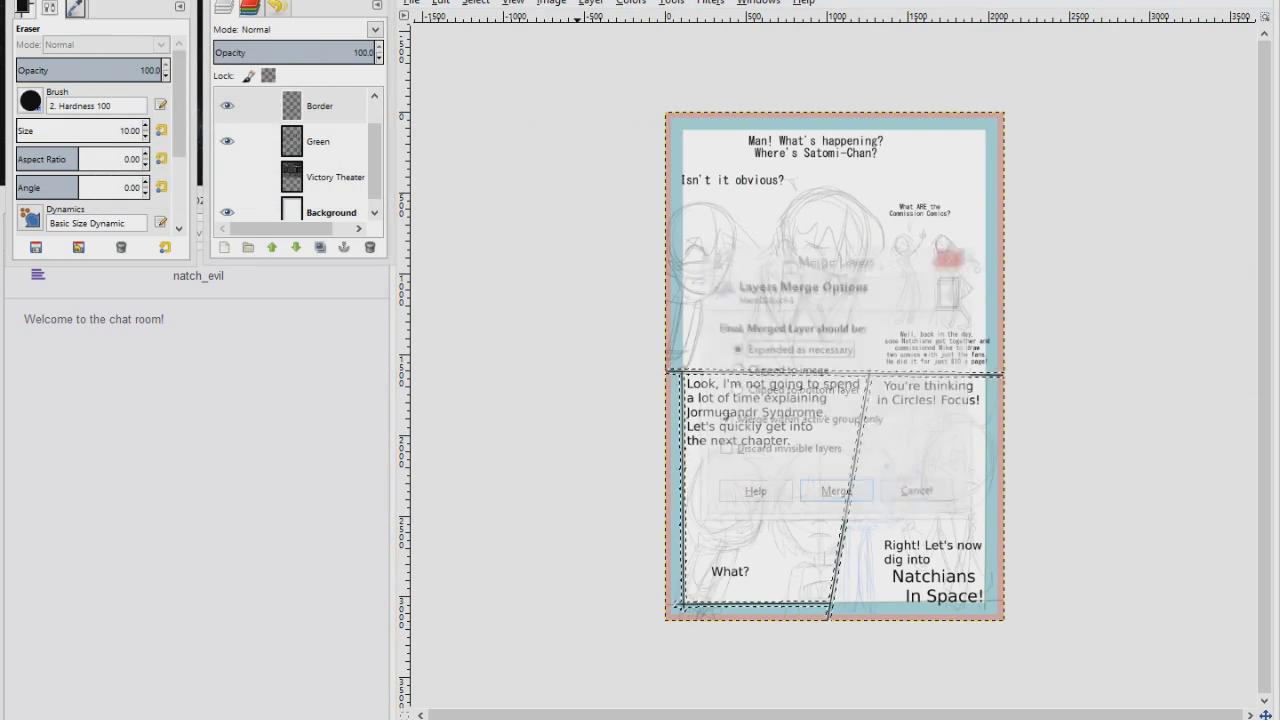
Select the margin area beside and beneath the lower-left panel and fill it with black
key("r")
key("u")
left_click(683, 540)
key("ctrl+comma")
key("z")
left_click(690, 530)
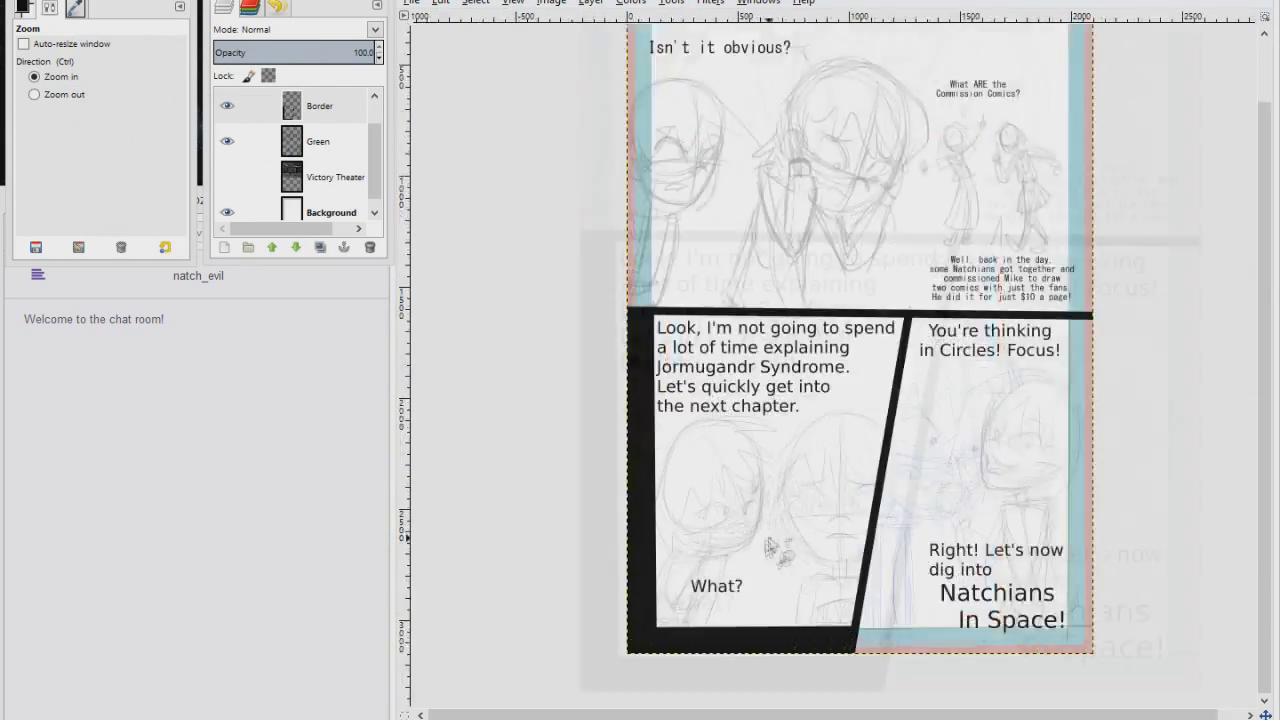
left_click(714, 506)
left_click(672, 533)
key("minus")
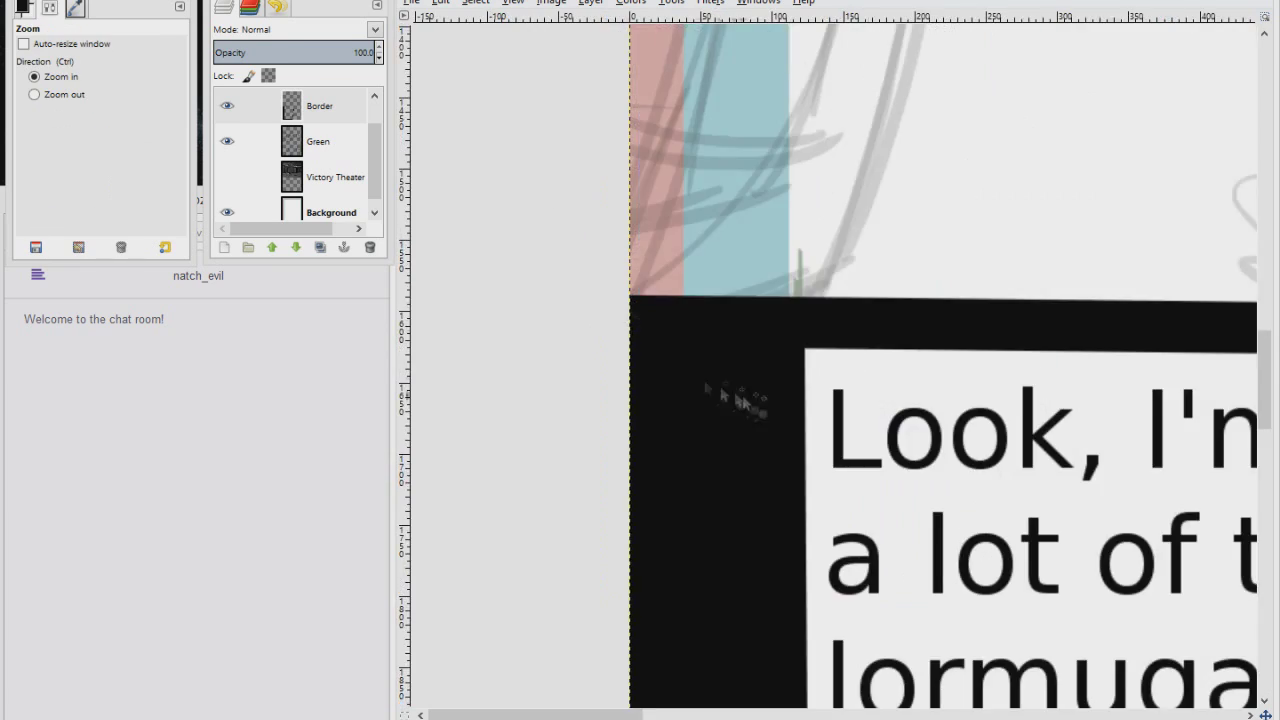
Select the black border shape and turn its interior white so only a black outline surrounds the gutters
key("shift+ctrl+j")
right_click(312, 112)
left_click(393, 535)
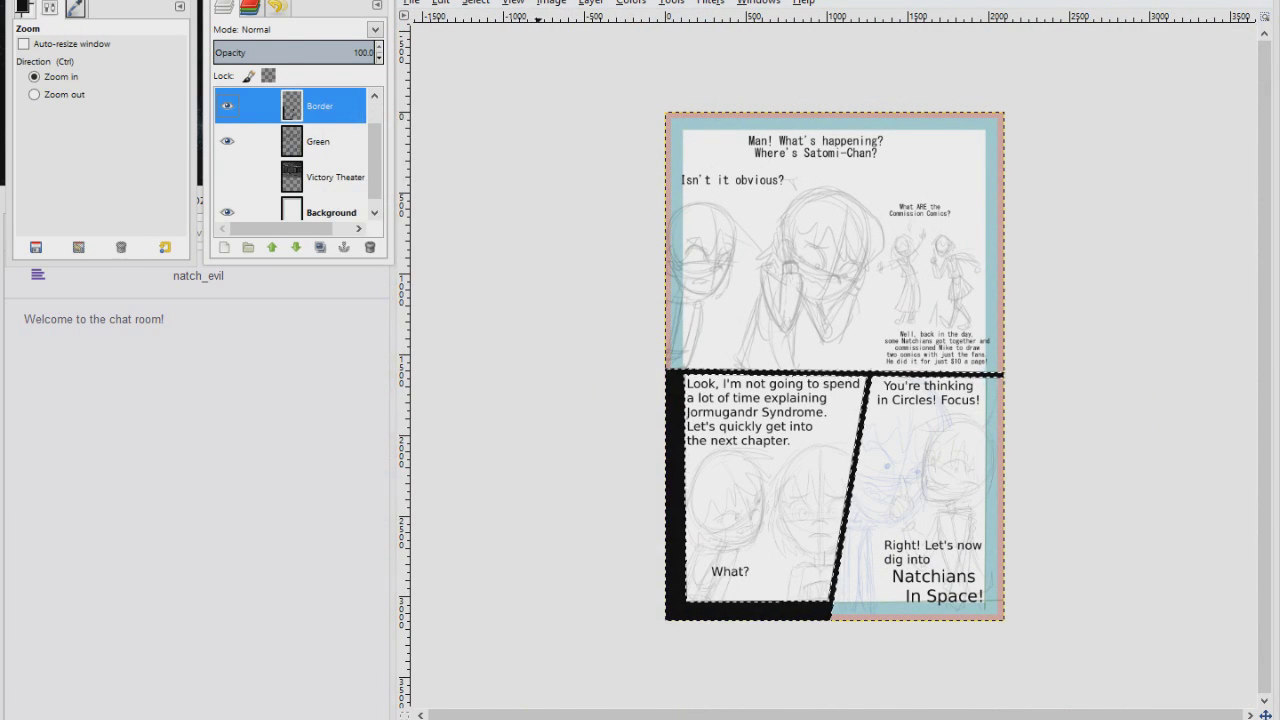
key("ctrl+z")
key("r")
Cover the black outline along the page's outer edges with white, using the Paintbrush at the gutter ends
scroll(677, 251, "down", 3)
left_click_drag(670, 250, 614, 530)
left_click_drag(815, 482, 619, 537)
key("z")
left_click_drag(625, 222, 695, 272)
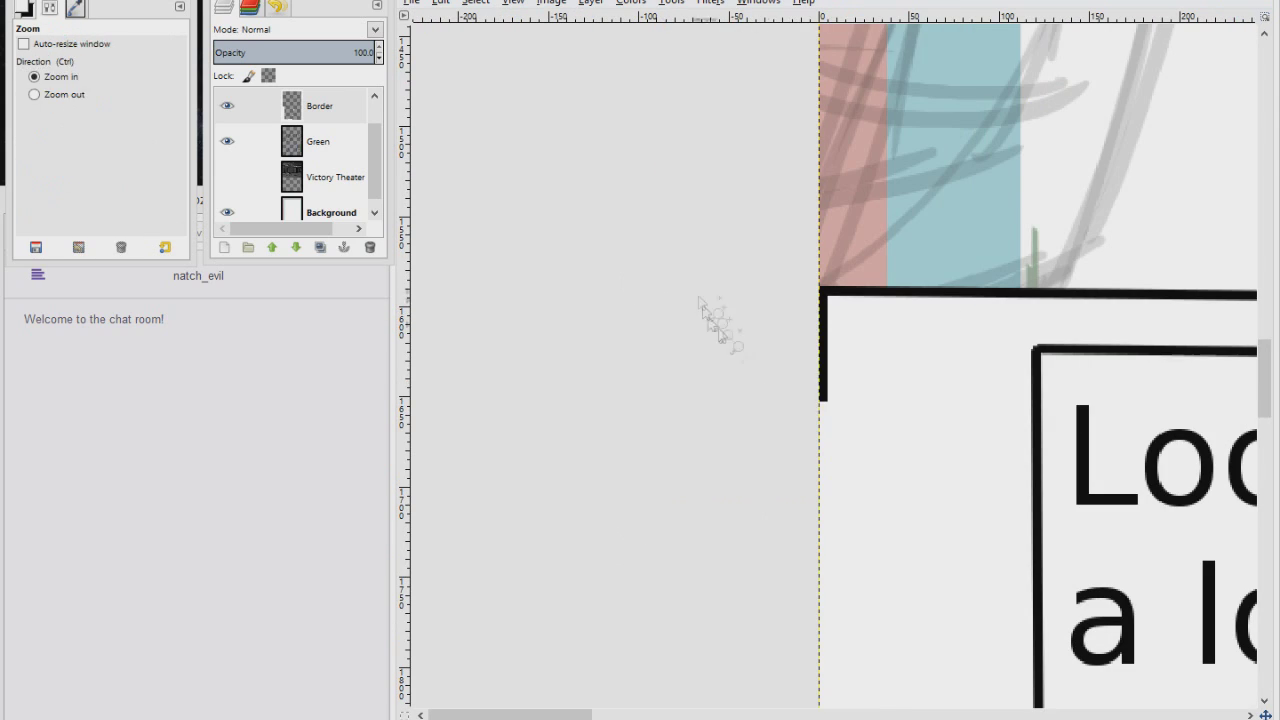
key("p")
scroll(818, 311, "right", 15)
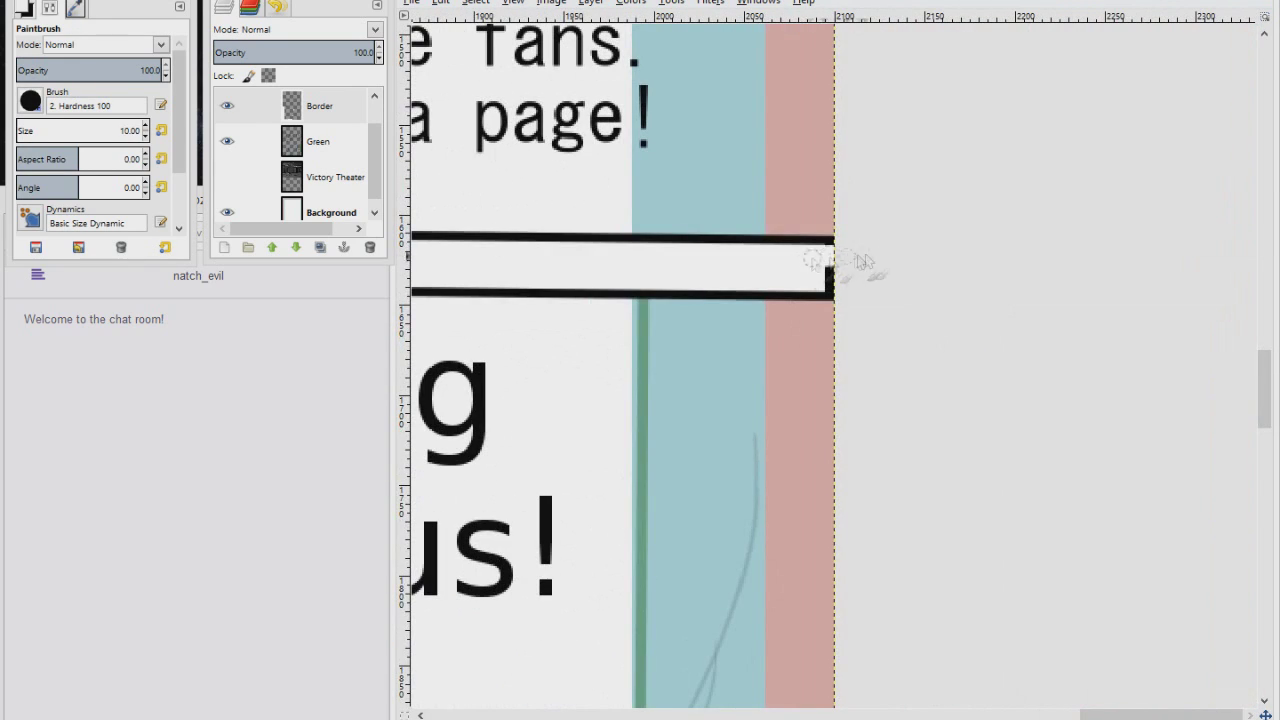
scroll(843, 263, "down", 5)
left_click_drag(1133, 714, 785, 714)
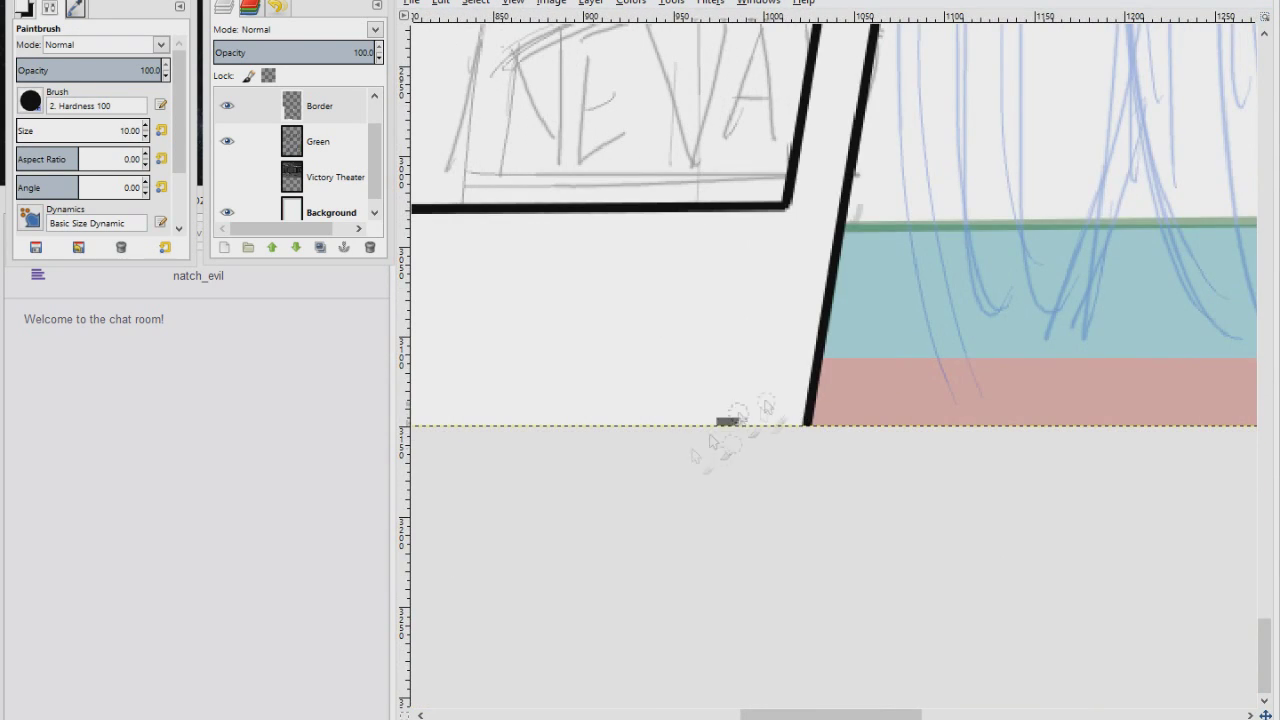
Move the "Look, I'm not going to spend" dialogue text slightly so it sits inside its panel border
scroll(718, 470, "down", 6)
scroll(300, 150, "down", 3)
left_click(330, 152)
key("m")
left_click_drag(777, 343, 779, 340)
Hide the Text layer group and add a new layer directly beneath the Border layer
scroll(1260, 220, "up", 3)
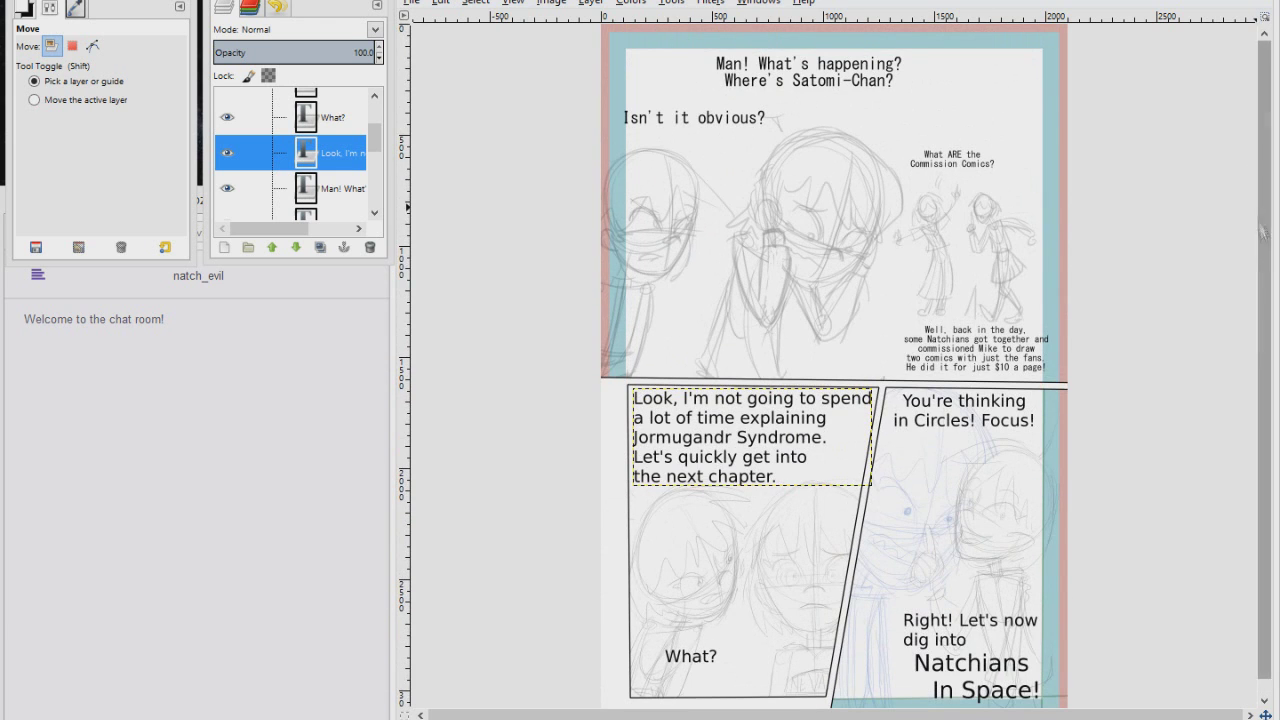
scroll(300, 150, "down", 3)
left_click(227, 106)
left_click(224, 247)
key("Escape")
Load the border shape as a selection, fill it with black on the new layer and hide the Border layer
right_click(327, 107)
left_click(390, 536)
left_click(300, 141)
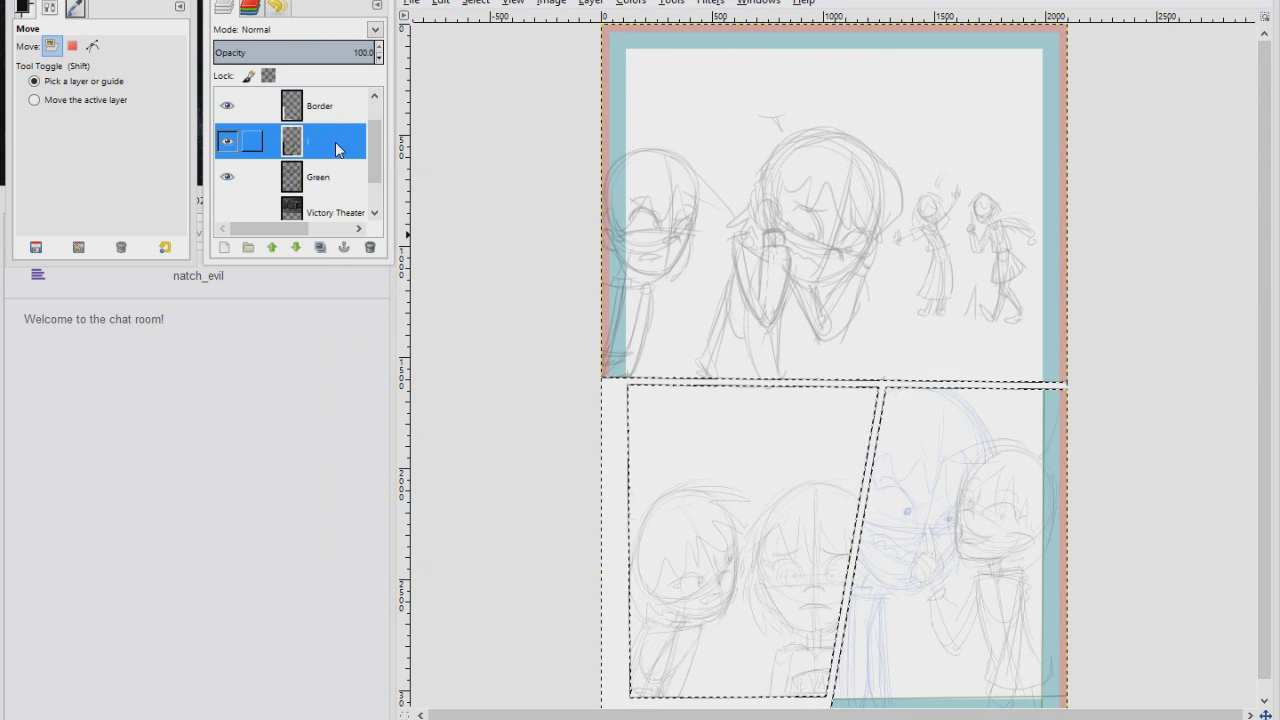
key("ctrl+comma")
key("r")
Choose the Mike's Brush preset and ink the fingers of the large figure's raised hand in the upper panel
left_click(75, 8)
left_click(80, 163)
left_click(80, 129)
left_click_drag(857, 186, 957, 286)
key("ctrl+z")
scroll(610, 340, "up", 4)
scroll(622, 340, "up", 3)
scroll(610, 330, "down", 3)
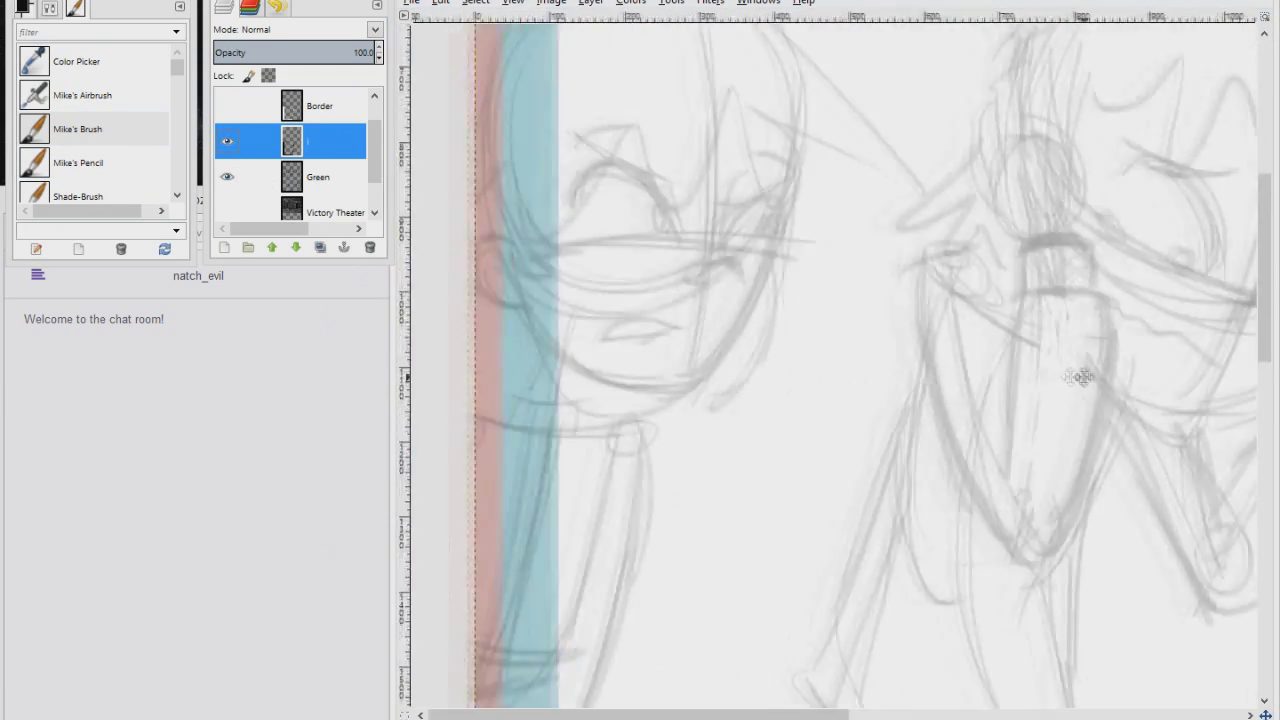
scroll(600, 310, "up", 3)
scroll(588, 285, "down", 3)
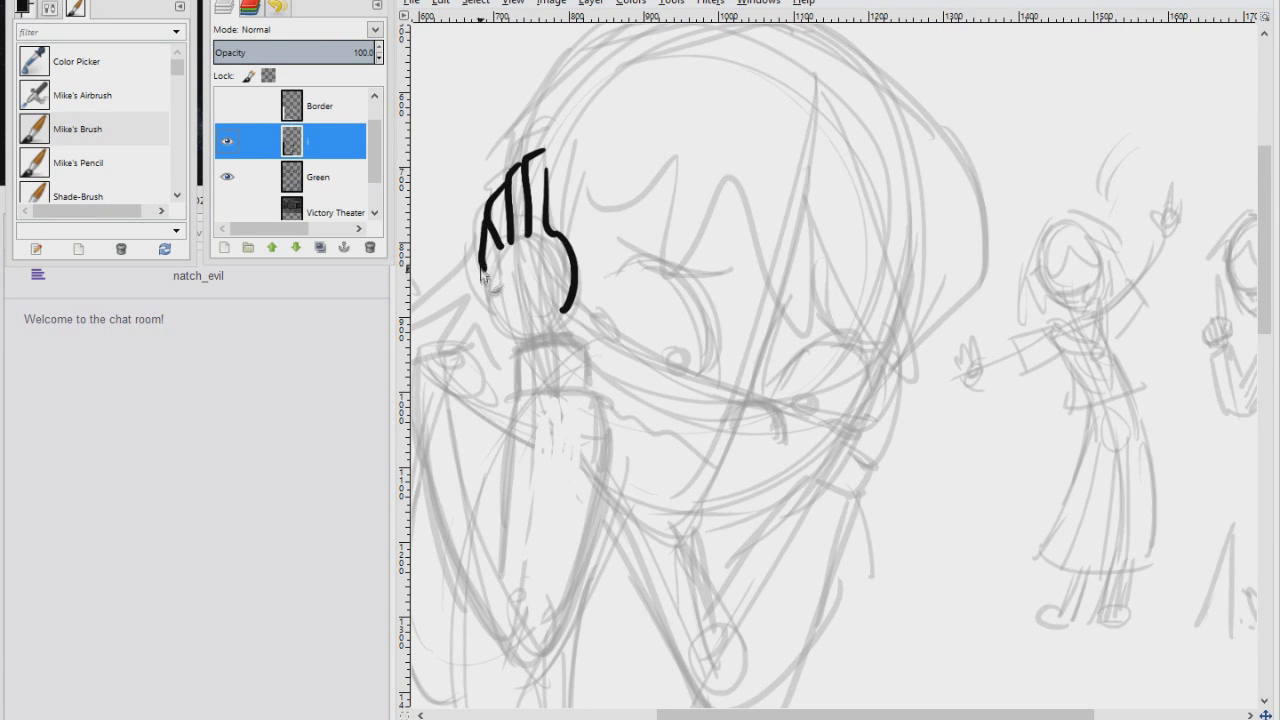
Ink the cuff, sleeve outline, elbow and fabric folds of the large figure's raised arm
left_click_drag(517, 390, 500, 475)
scroll(500, 478, "down", 5)
left_click_drag(568, 260, 551, 350)
mouse_move(675, 170)
left_mouse_down()
mouse_move(678, 257)
mouse_move(575, 452)
left_mouse_up()
left_click_drag(476, 145, 578, 458)
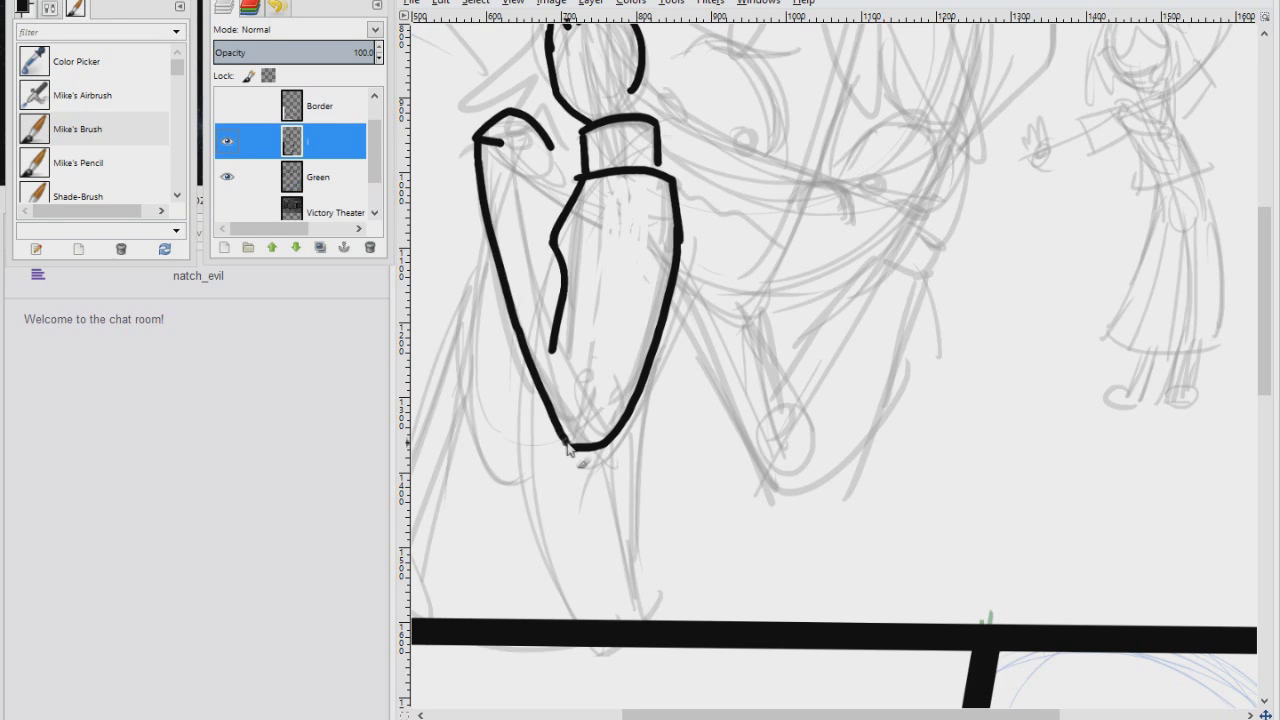
scroll(560, 440, "right", 2)
scroll(560, 440, "up", 1)
mouse_move(470, 236)
left_mouse_down()
mouse_move(497, 272)
mouse_move(528, 342)
left_mouse_up()
left_click_drag(540, 322, 540, 362)
Ink the large figure's face with its nose, eyes, lashes, wavy mouth and jawline
scroll(540, 362, "right", 1)
scroll(540, 362, "up", 1)
left_click_drag(634, 347, 688, 377)
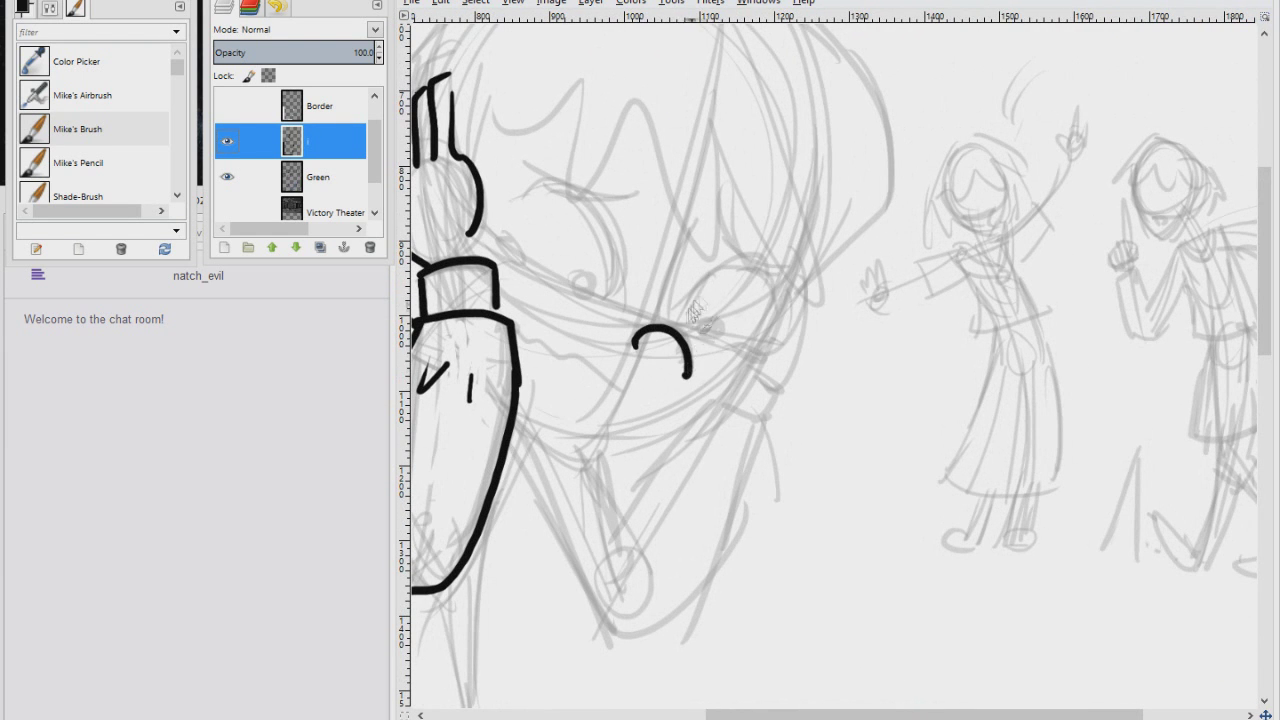
left_click_drag(680, 324, 784, 295)
mouse_move(528, 155)
left_mouse_down()
mouse_move(636, 187)
mouse_move(611, 305)
left_mouse_up()
scroll(700, 330, "down", 2)
scroll(700, 330, "left", 1)
mouse_move(712, 324)
left_mouse_down()
mouse_move(764, 236)
mouse_move(607, 255)
left_mouse_up()
mouse_move(588, 333)
left_mouse_down()
mouse_move(716, 321)
mouse_move(838, 212)
left_mouse_up()
Ink the first part of the large figure's head outline and the spiky hair strands behind the raised hand
scroll(838, 212, "up", 6)
scroll(838, 212, "left", 2)
mouse_move(775, 183)
left_mouse_down()
mouse_move(682, 216)
mouse_move(643, 322)
left_mouse_up()
scroll(740, 237, "down", 3)
scroll(740, 237, "left", 1)
mouse_move(668, 260)
left_mouse_down()
mouse_move(646, 320)
mouse_move(680, 348)
left_mouse_up()
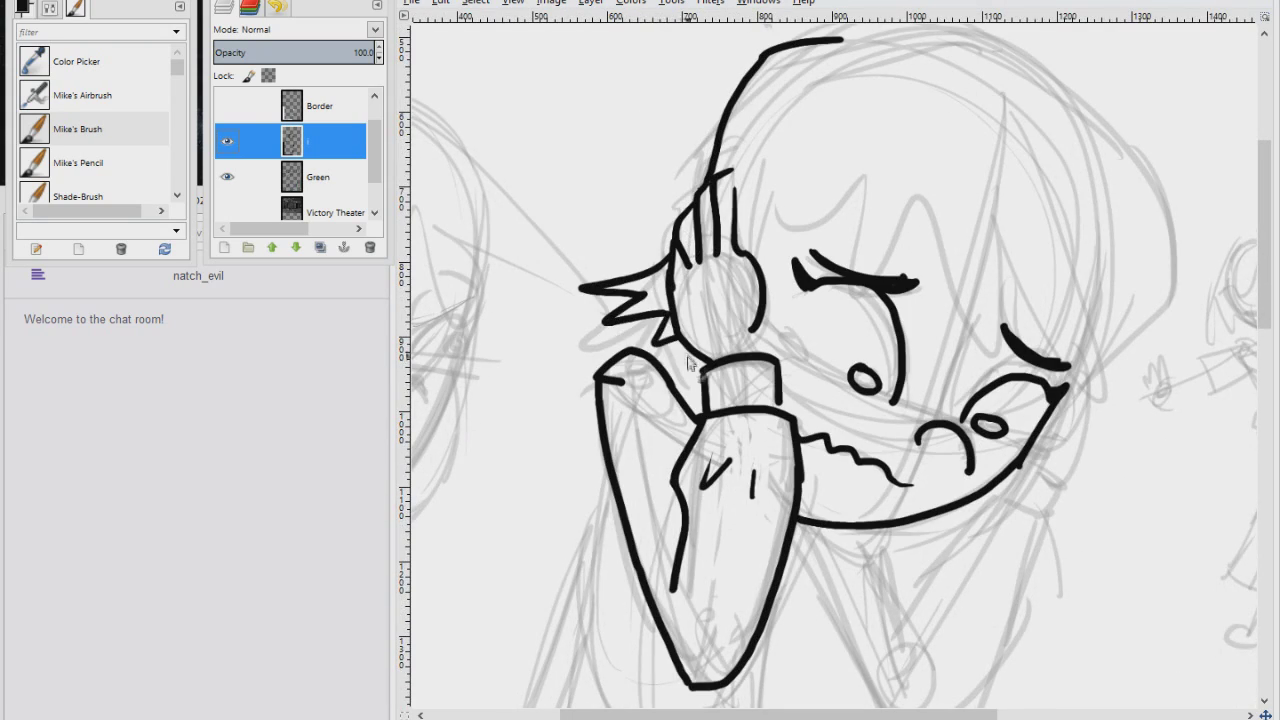
Ink the large figure's body outlines from the raised arm down to the panel border
scroll(647, 368, "down", 6)
scroll(647, 368, "left", 1)
mouse_move(668, 170)
left_mouse_down()
mouse_move(557, 478)
mouse_move(575, 572)
left_mouse_up()
left_click_drag(858, 272, 822, 532)
Ink the large figure's other hand against the cheek and the long hair strand beside the far eye
scroll(825, 525, "up", 5)
scroll(825, 525, "right", 4)
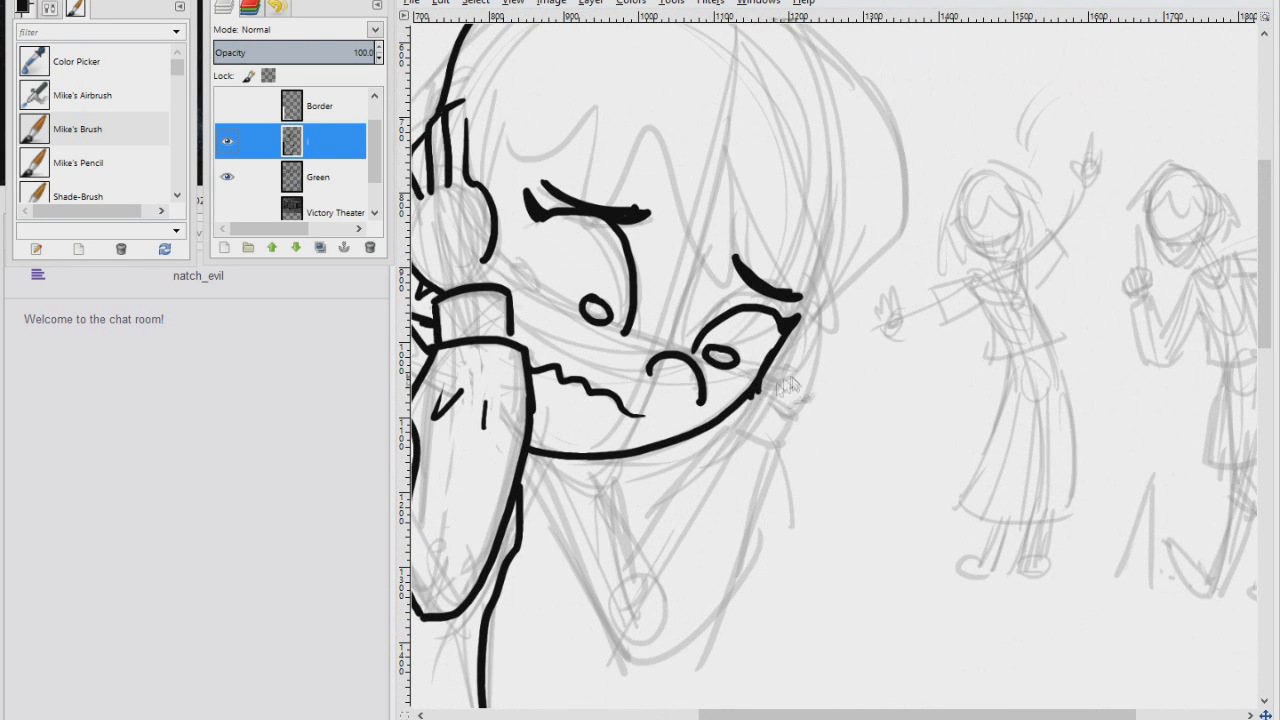
left_click_drag(735, 115, 812, 308)
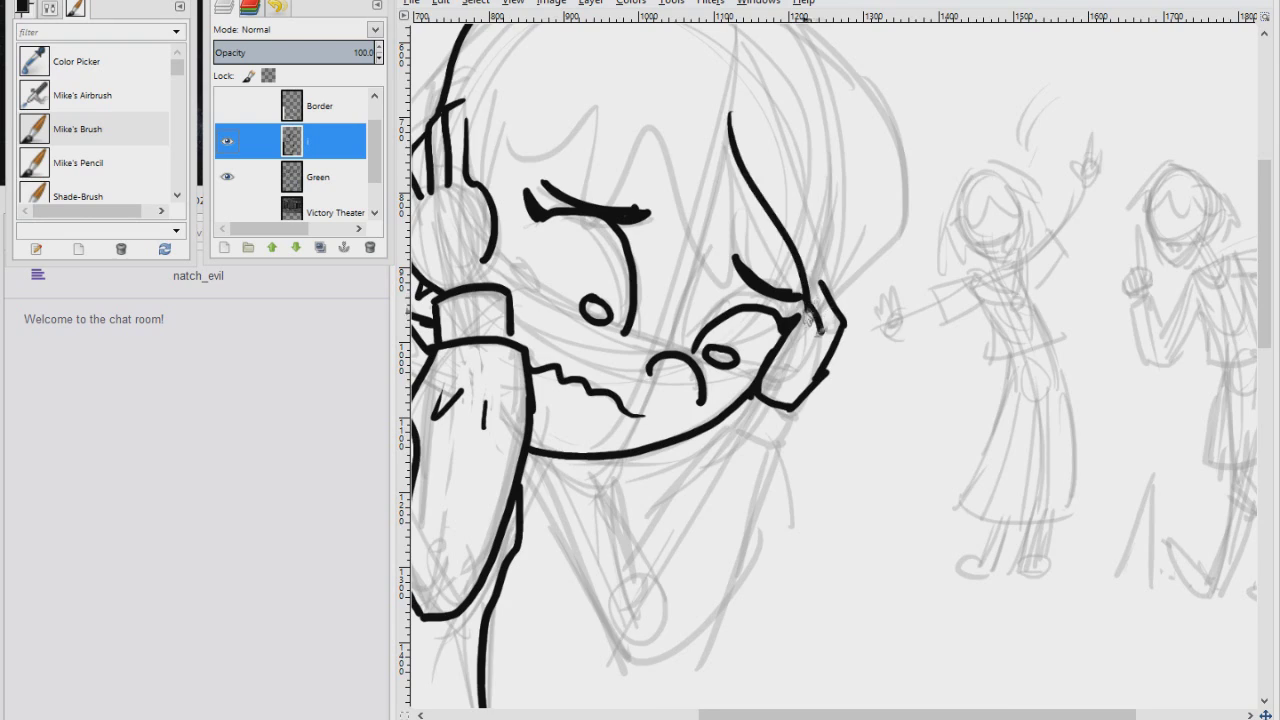
Ink the remaining outline of the large figure's hair and the jagged bangs across the forehead
scroll(812, 310, "up", 3)
scroll(812, 310, "right", 1)
left_click_drag(568, 188, 758, 192)
mouse_move(700, 146)
left_mouse_down()
mouse_move(890, 406)
mouse_move(822, 502)
left_mouse_up()
scroll(957, 421, "up", 3)
left_click_drag(848, 305, 826, 470)
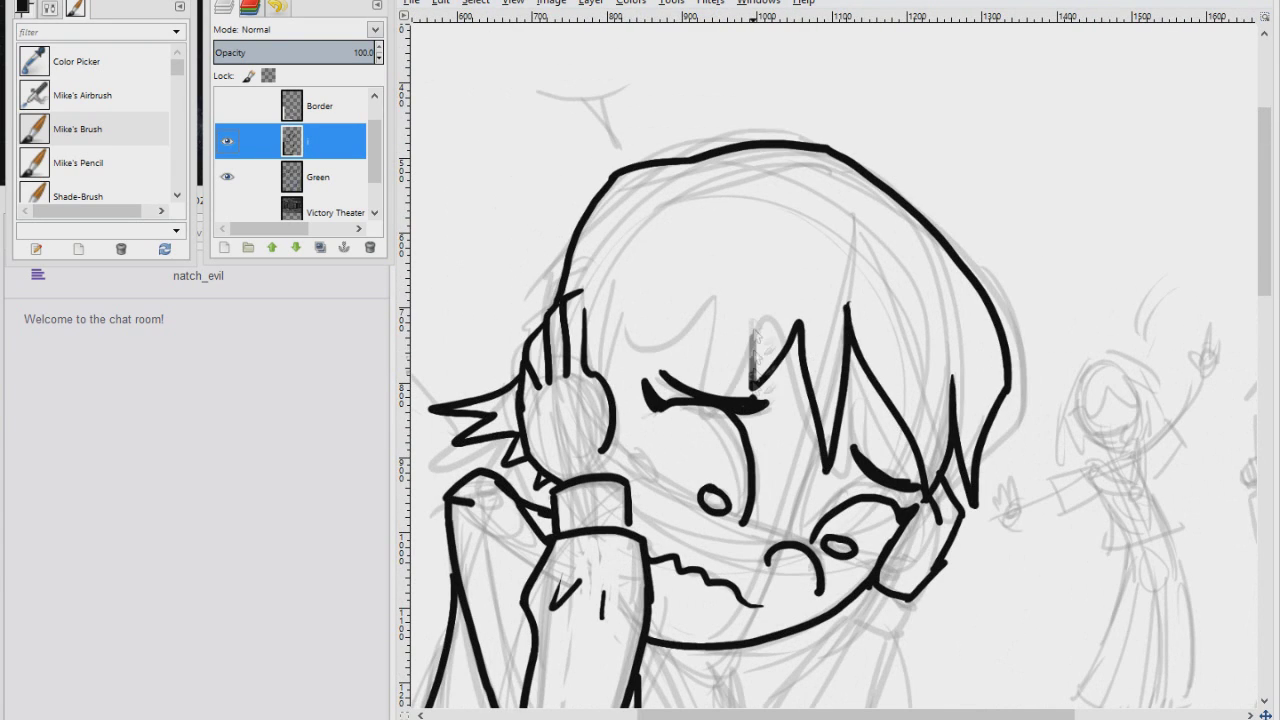
left_click_drag(803, 322, 630, 334)
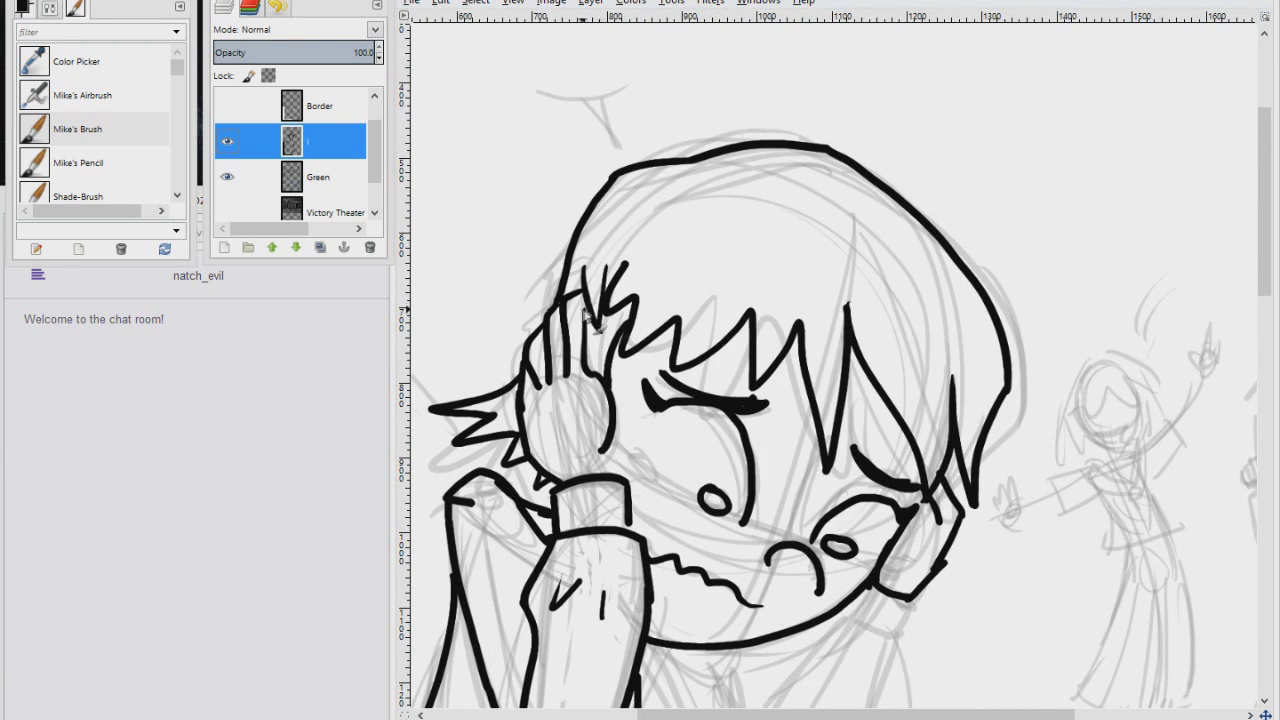
Ink the large figure's second arm with its cuff, sleeve, elbow and fold lines, plus the neck
scroll(592, 314, "down", 4)
scroll(735, 304, "right", 4)
scroll(714, 349, "down", 5)
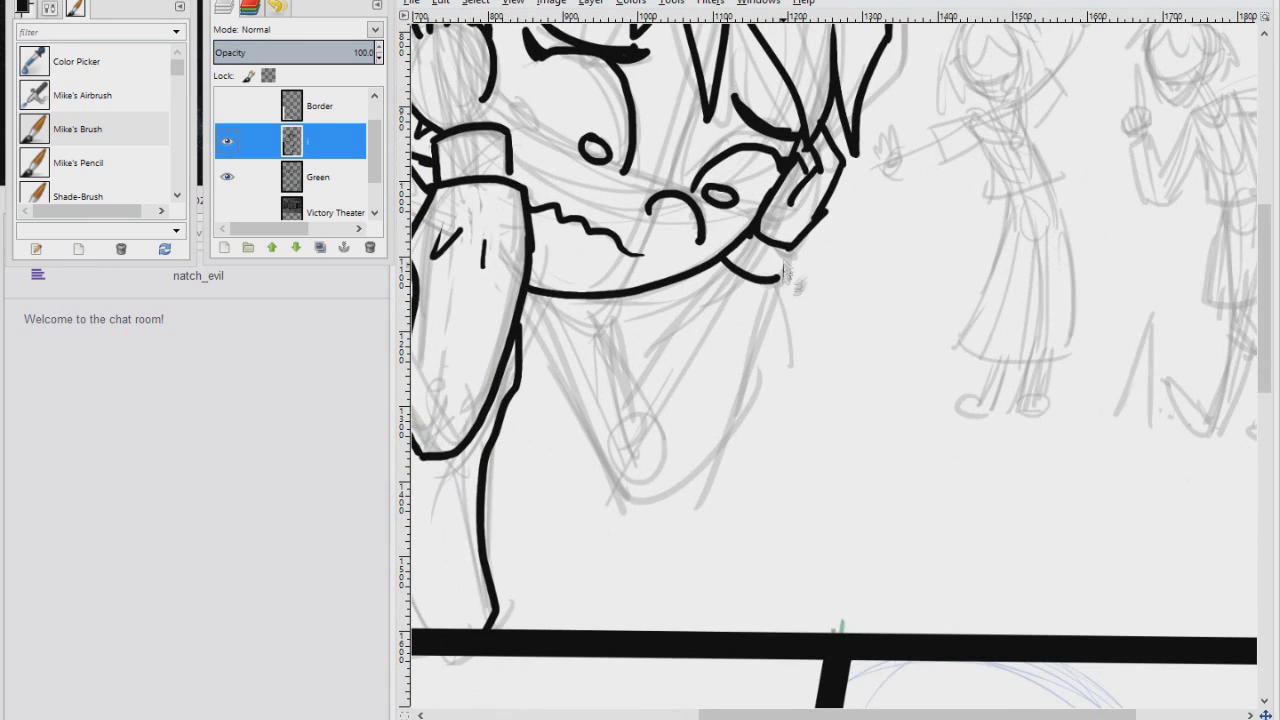
scroll(714, 349, "left", 2)
left_click_drag(730, 205, 684, 312)
mouse_move(820, 202)
left_mouse_down()
mouse_move(806, 330)
mouse_move(676, 402)
left_mouse_up()
left_click_drag(787, 240, 770, 272)
left_click_drag(666, 212, 697, 290)
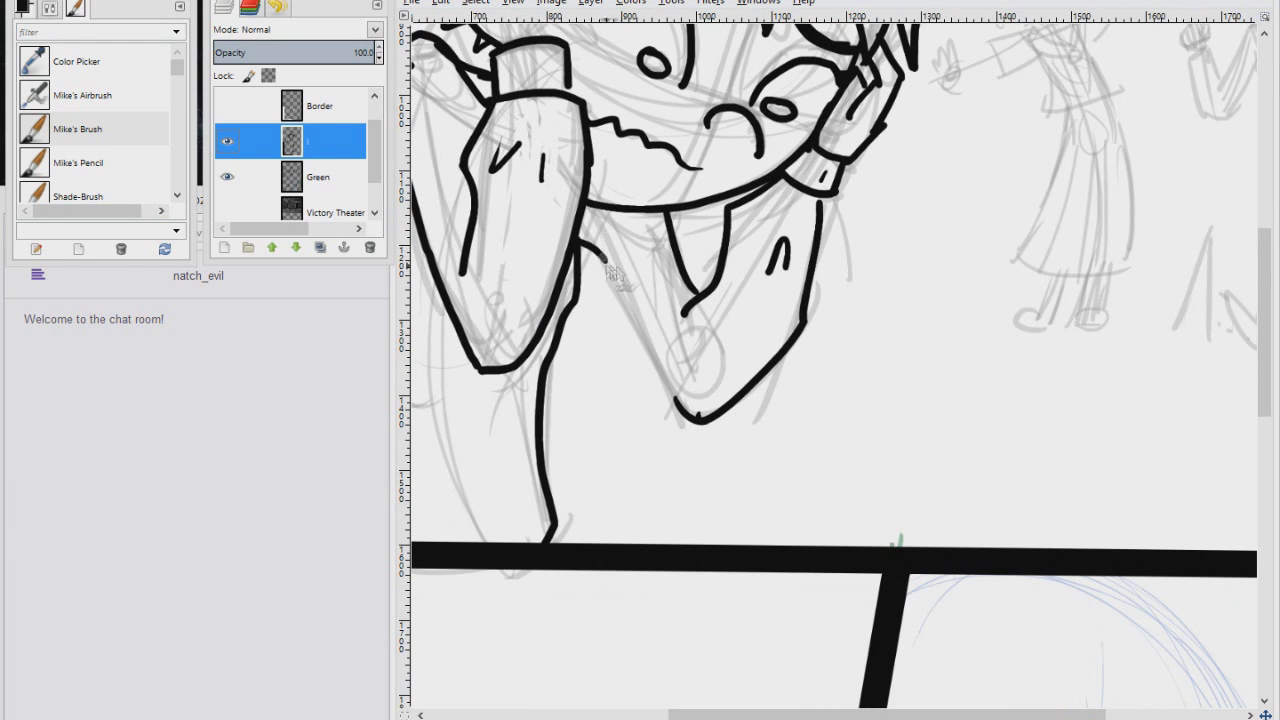
left_click_drag(598, 246, 697, 420)
scroll(651, 418, "up", 4)
left_click_drag(845, 465, 880, 450)
Ink the curved top hair outline and jagged bangs of the figure at the upper panel's left edge
key("shift+ctrl+j")
scroll(804, 357, "up", 3)
scroll(806, 360, "up", 4)
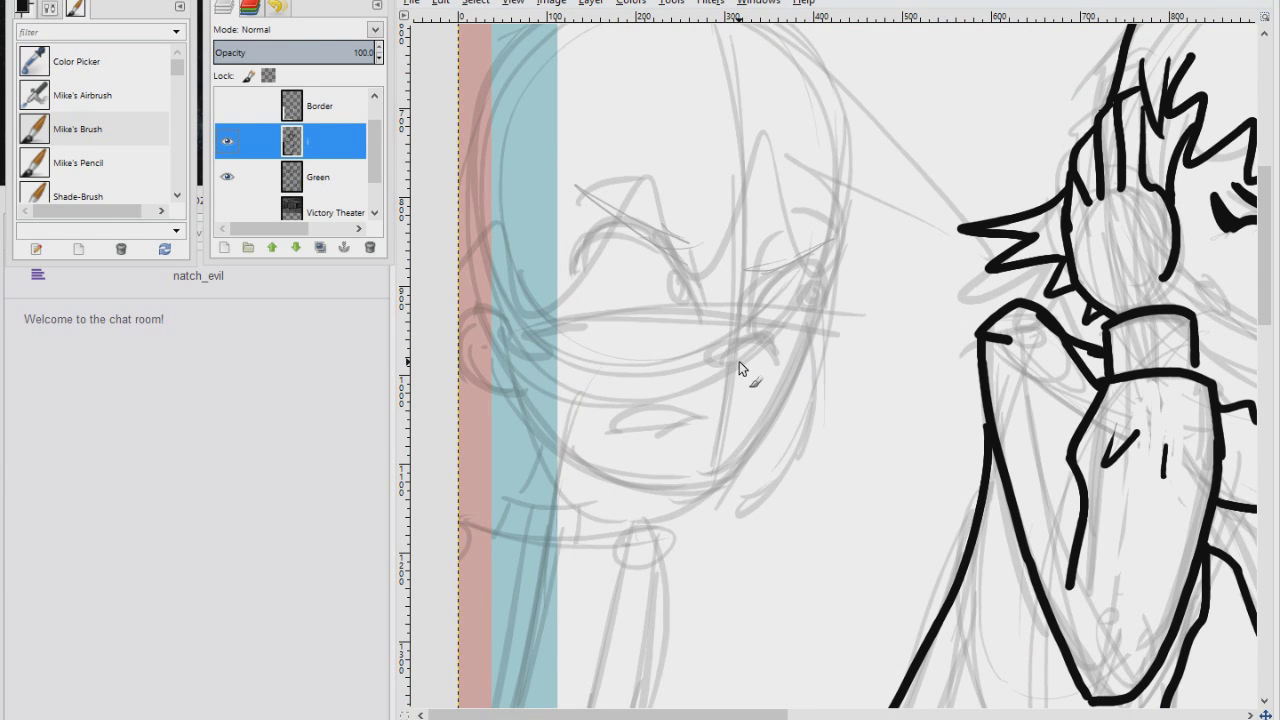
scroll(739, 361, "up", 3)
mouse_move(552, 175)
left_mouse_down()
mouse_move(638, 118)
mouse_move(888, 345)
left_mouse_up()
left_click_drag(810, 292, 620, 330)
Ink the left-edge figure's eye outlines, nose and the far side of the jaw
scroll(620, 330, "down", 3)
mouse_move(725, 310)
left_mouse_down()
mouse_move(605, 265)
mouse_move(730, 178)
left_mouse_up()
mouse_move(790, 238)
left_mouse_down()
mouse_move(778, 322)
mouse_move(815, 360)
left_mouse_up()
mouse_move(800, 295)
left_mouse_down()
mouse_move(880, 268)
mouse_move(738, 478)
left_mouse_up()
Complete the left-edge figure's jawline and ink the ear and the hair lock beside it
scroll(738, 478, "left", 3)
scroll(738, 478, "down", 1)
left_click_drag(820, 438, 632, 345)
left_click_drag(628, 266, 655, 345)
left_click_drag(636, 192, 684, 282)
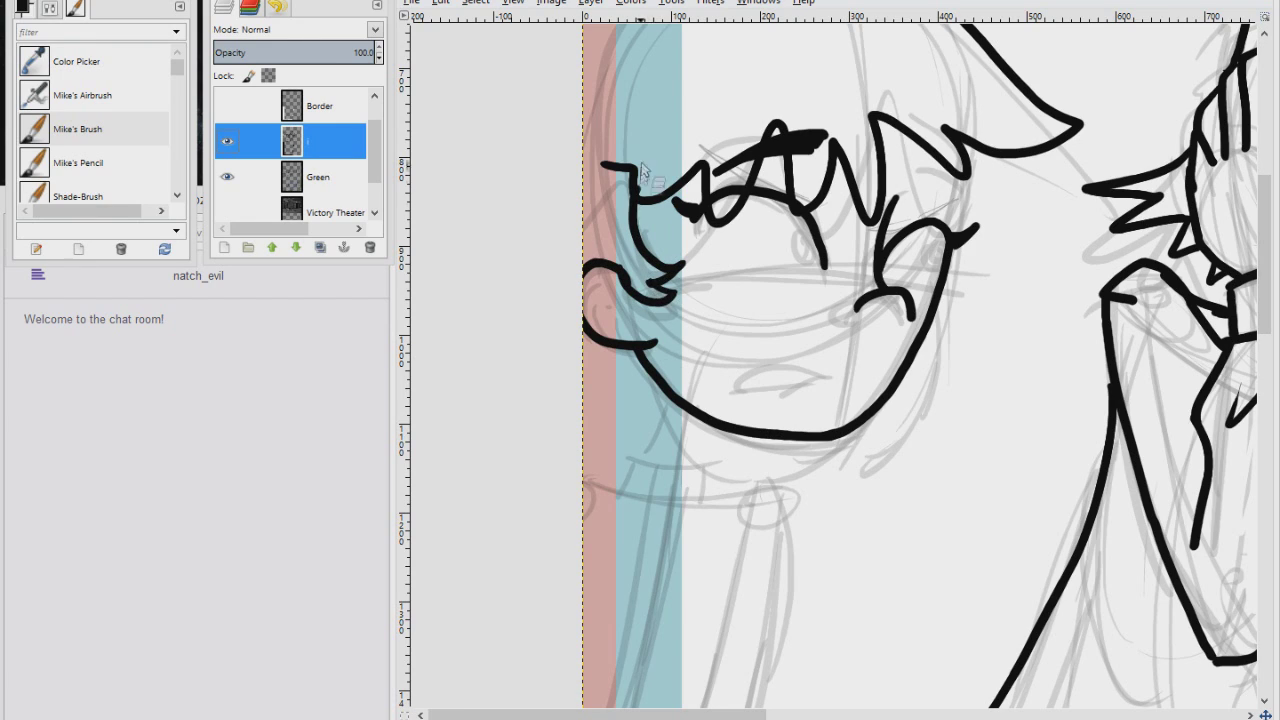
Ink the left-edge figure's slightly open mouth and both small round pupils
mouse_move(744, 388)
left_mouse_down()
mouse_move(848, 370)
mouse_move(820, 393)
left_mouse_up()
scroll(790, 390, "up", 3)
scroll(790, 390, "right", 2)
left_click_drag(748, 356, 750, 378)
left_click_drag(862, 380, 900, 360)
Ink the jagged hair tufts along the far side of the left-edge figure's face, beside the eye and cheek
scroll(797, 300, "down", 1)
scroll(797, 300, "right", 1)
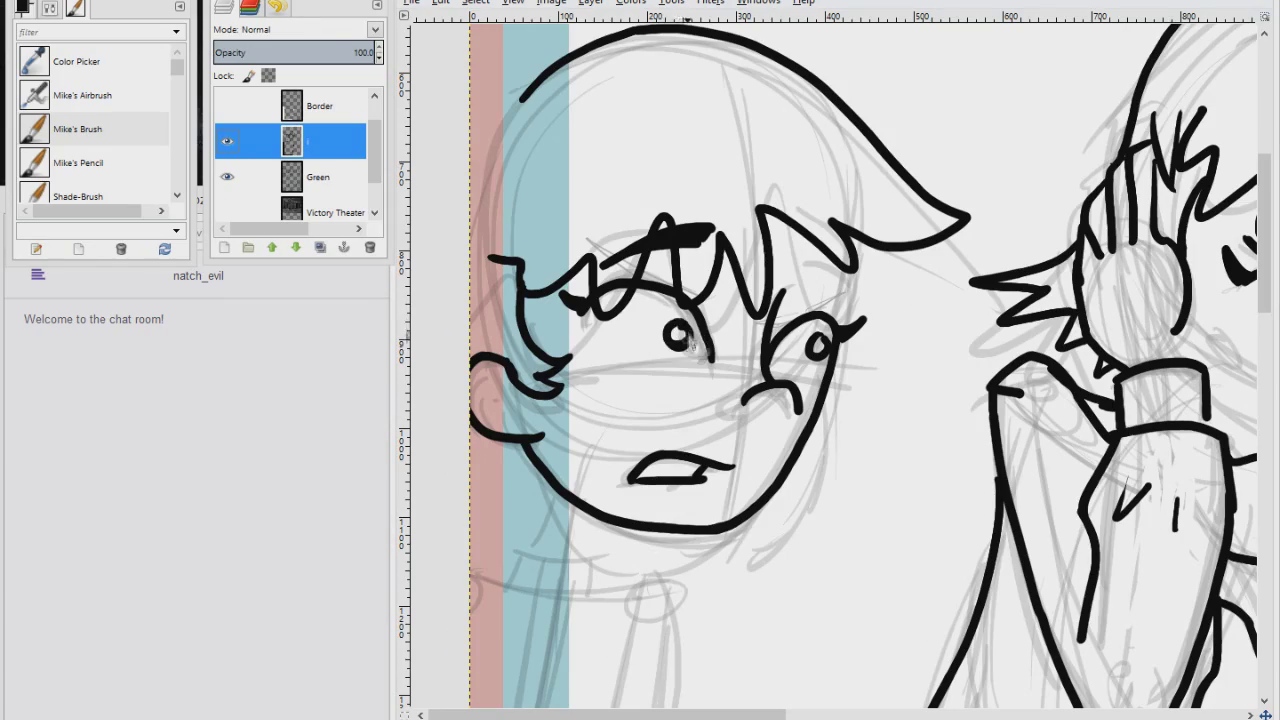
scroll(585, 340, "right", 2)
scroll(585, 340, "down", 1)
left_click_drag(740, 345, 765, 352)
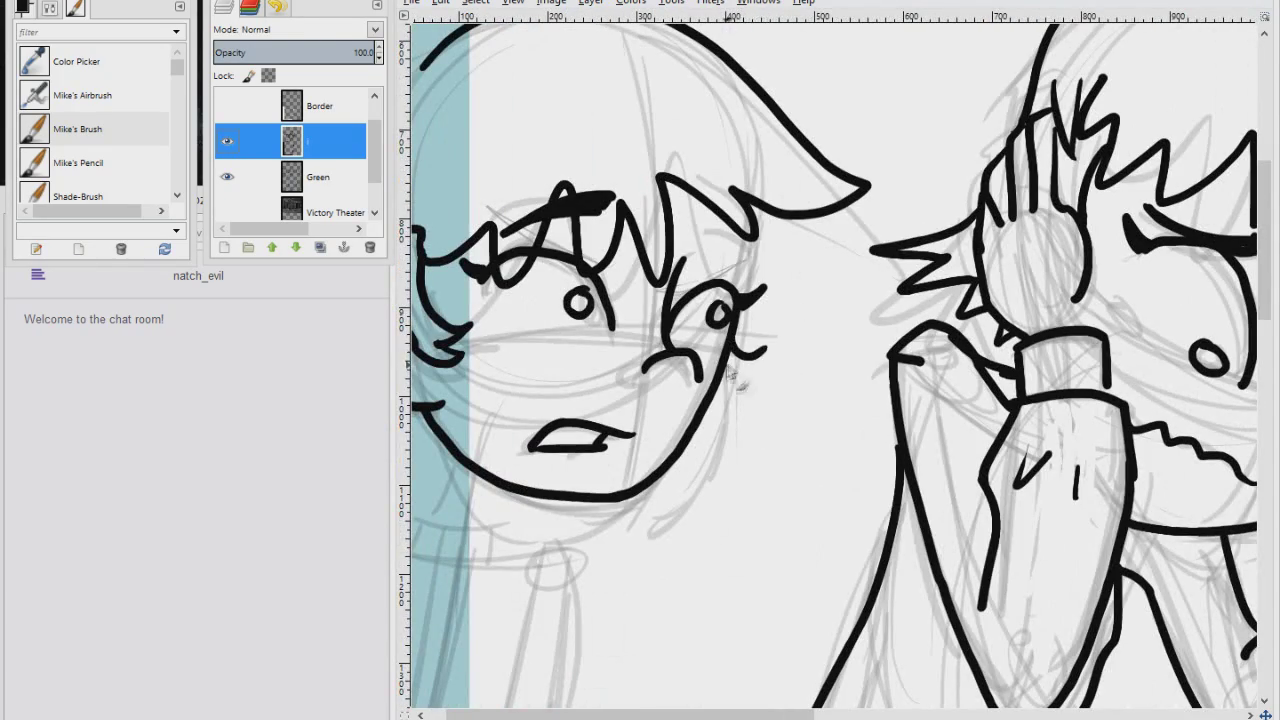
scroll(778, 362, "down", 1)
left_click_drag(780, 200, 810, 285)
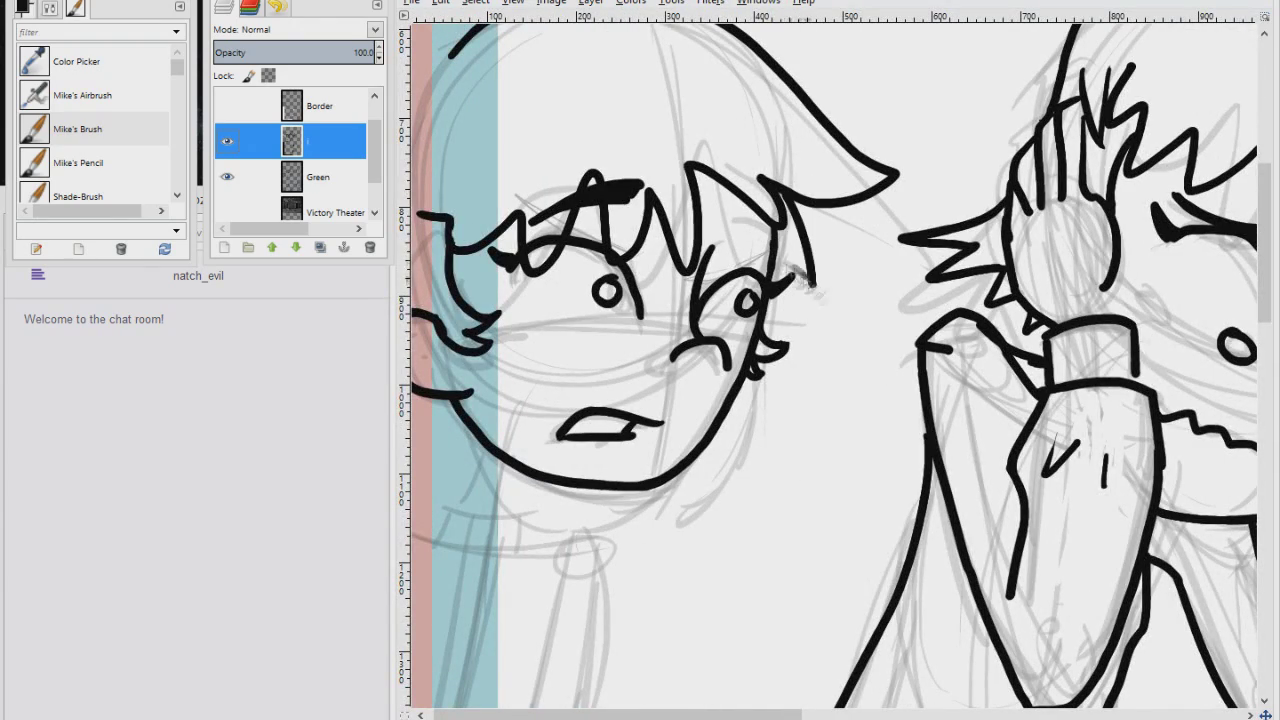
Ink the left-edge figure's neck, shirt collar and curved shoulder line
scroll(806, 285, "up", 2)
mouse_move(701, 284)
left_mouse_down()
mouse_move(688, 344)
mouse_move(733, 346)
left_mouse_up()
left_click_drag(663, 346, 752, 352)
scroll(720, 340, "down", 3)
scroll(720, 340, "left", 1)
mouse_move(652, 260)
left_mouse_down()
mouse_move(725, 282)
mouse_move(790, 266)
left_mouse_up()
left_click_drag(800, 268, 865, 325)
Ink the paired long lines running down from the left-edge figure's collar and both edges of the arm, with a small crease mark
scroll(757, 248, "down", 3)
left_click_drag(742, 195, 688, 405)
left_click_drag(762, 200, 700, 410)
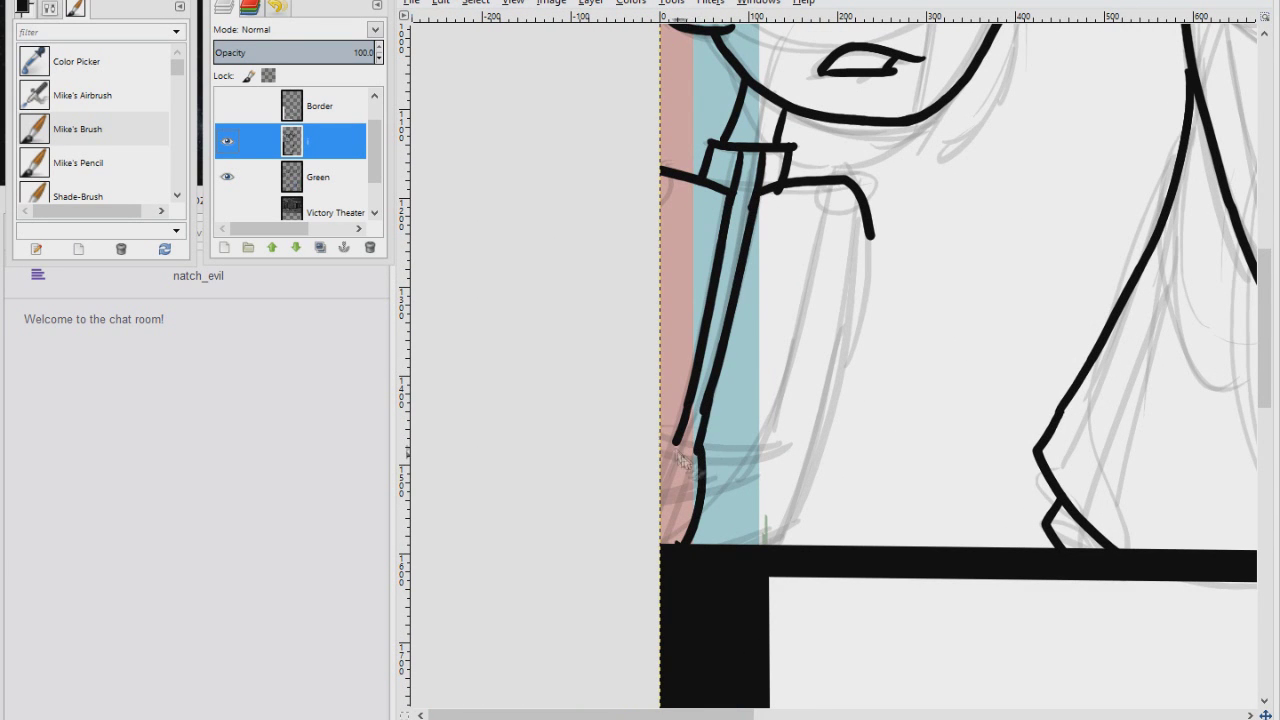
left_click(834, 337)
left_click_drag(806, 262, 758, 440)
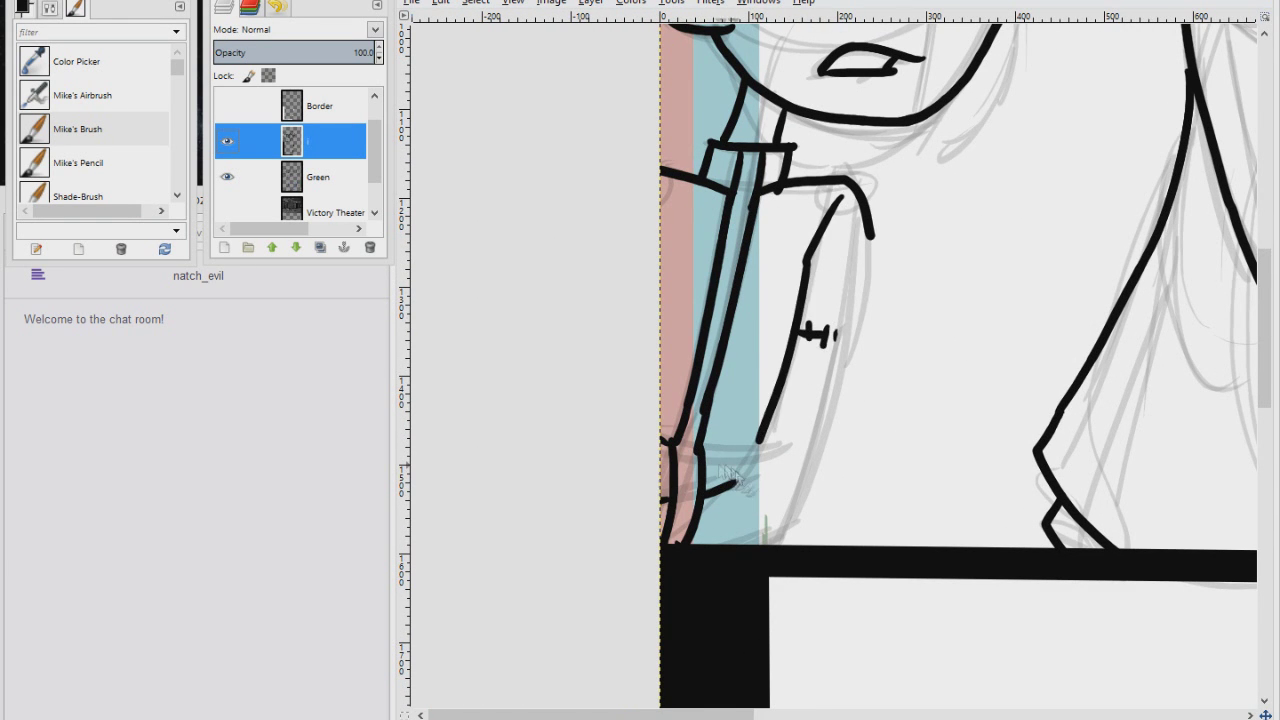
left_click_drag(870, 238, 812, 530)
Ink the left-edge figure's hair behind the jaw and neck, plus the outer hair contour at the page edge
scroll(800, 450, "up", 5)
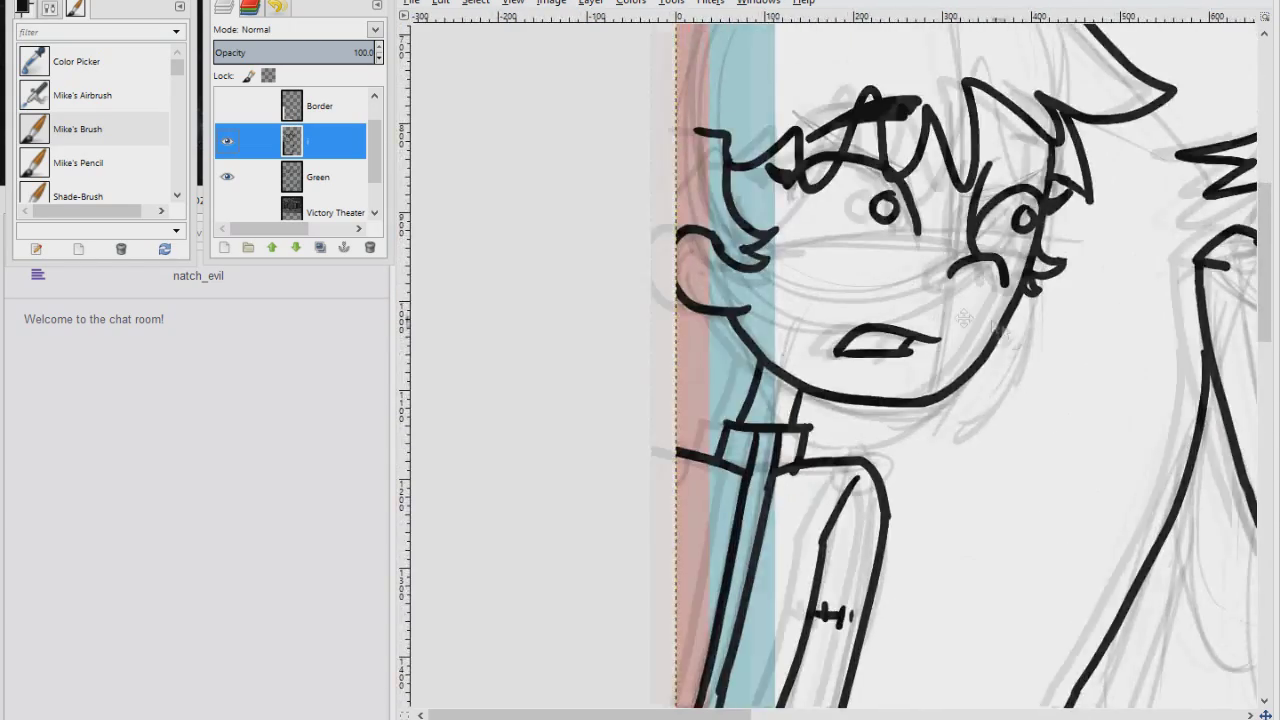
scroll(800, 450, "right", 3)
left_click_drag(862, 300, 770, 445)
scroll(673, 423, "up", 5)
scroll(673, 423, "left", 3)
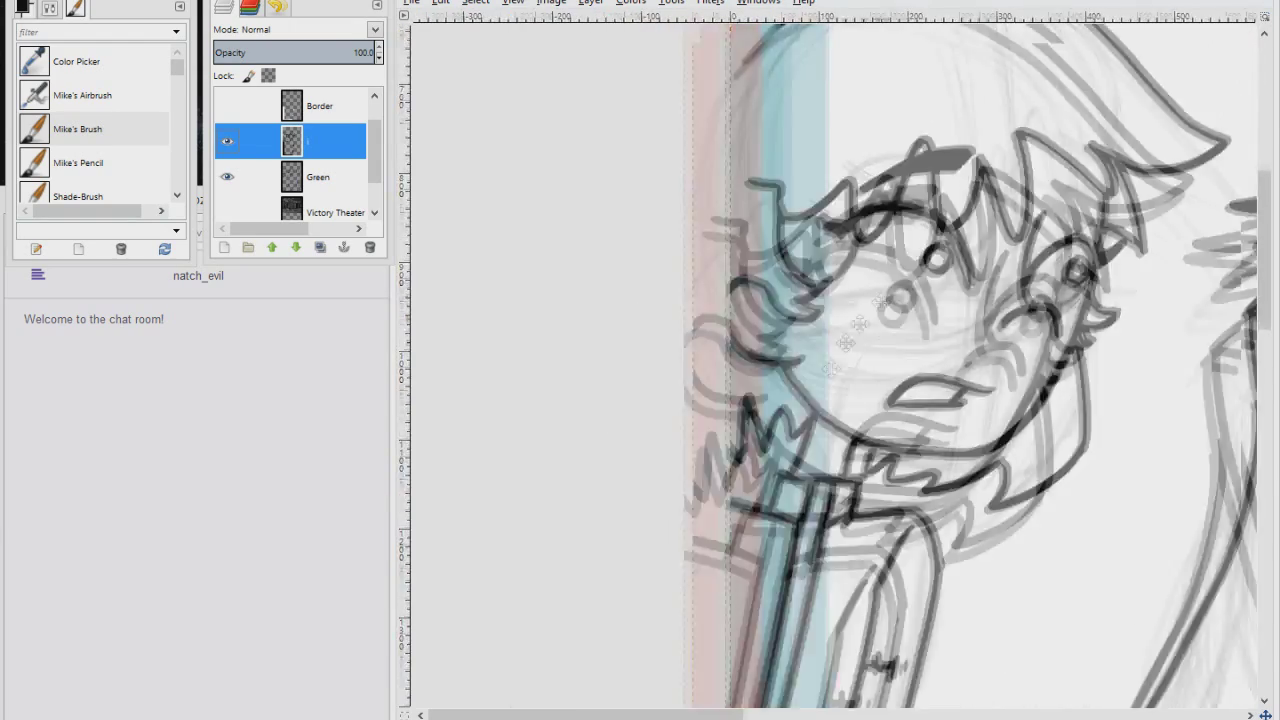
left_click_drag(680, 242, 658, 471)
scroll(757, 378, "down", 4)
scroll(757, 378, "right", 4)
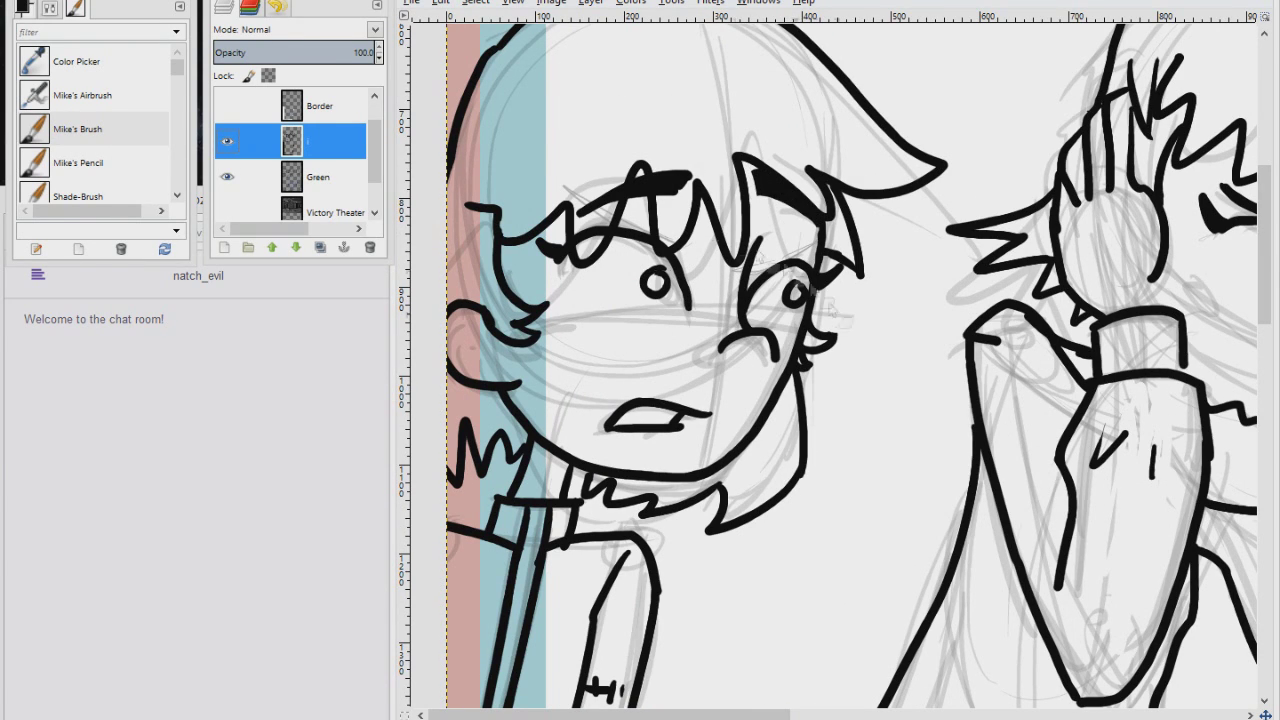
Ink the head of the small arm-waving background figure, including hair, bangs, ear, jaw and mouth
scroll(698, 188, "down", 4)
scroll(698, 200, "up", 5)
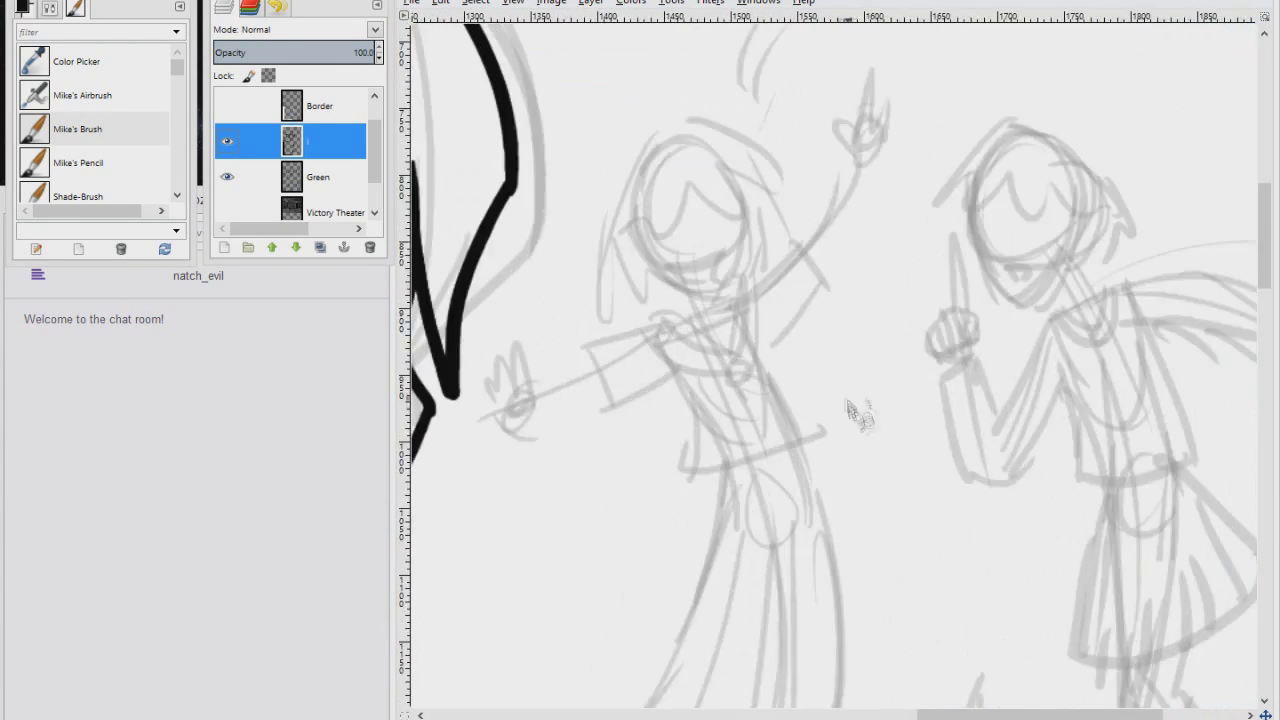
mouse_move(679, 226)
left_mouse_down()
mouse_move(735, 262)
mouse_move(672, 296)
left_mouse_up()
mouse_move(680, 215)
left_mouse_down()
mouse_move(676, 346)
mouse_move(790, 245)
left_mouse_up()
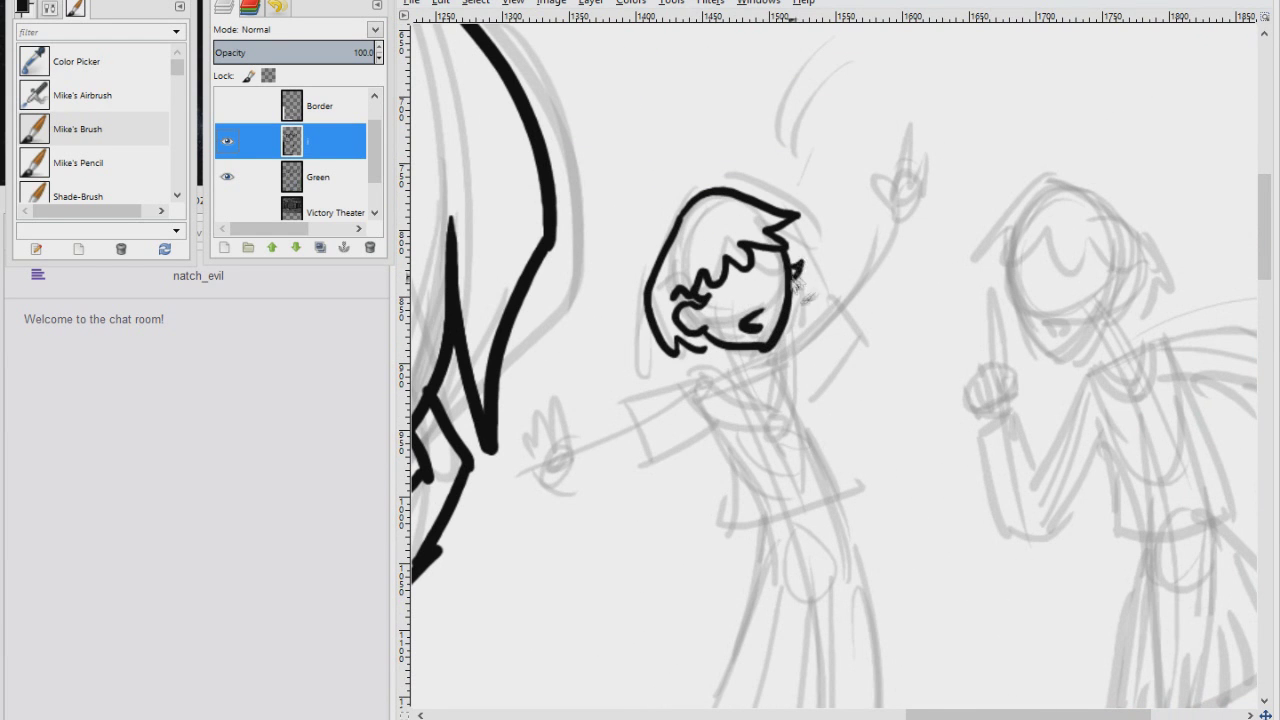
Ink the arm-waving figure's neck, neckerchief collar, shirt torso and short banded sleeves
scroll(803, 268, "down", 2)
scroll(669, 304, "right", 1)
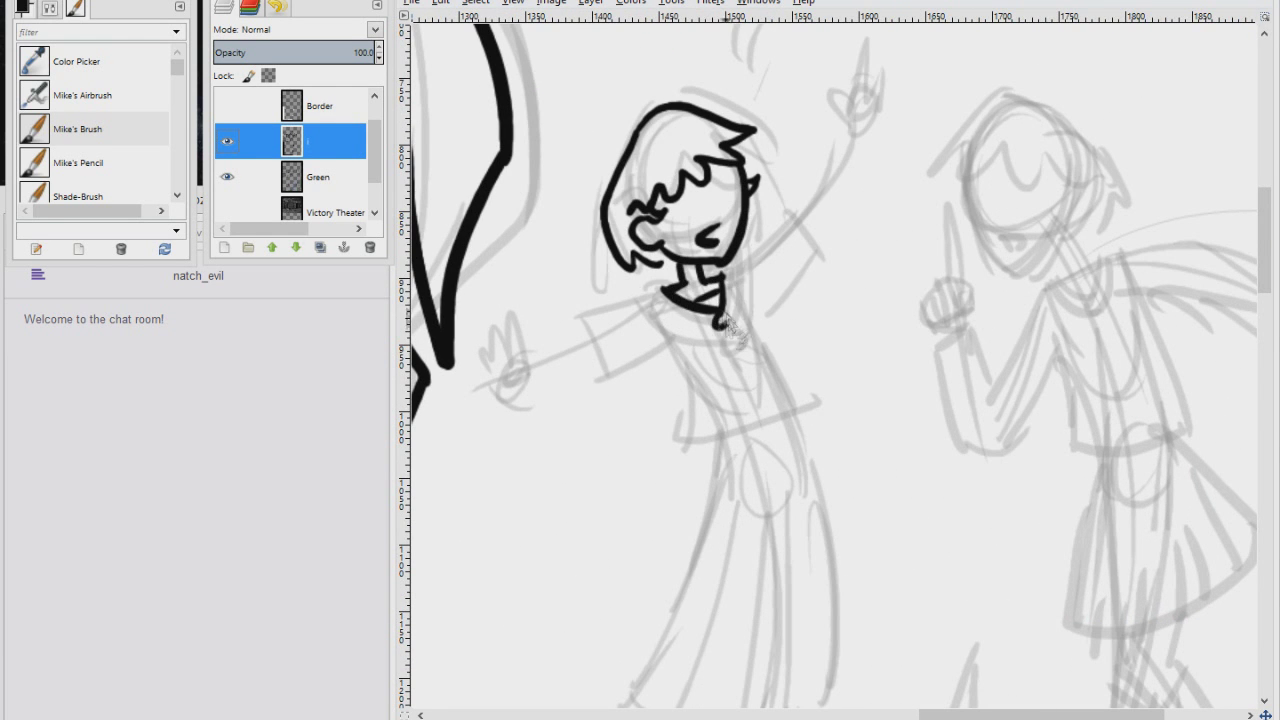
mouse_move(787, 237)
left_mouse_down()
mouse_move(772, 300)
mouse_move(795, 405)
mouse_move(690, 438)
left_mouse_up()
mouse_move(640, 303)
left_mouse_down()
mouse_move(636, 372)
mouse_move(668, 352)
left_mouse_up()
left_click_drag(634, 334, 652, 370)
left_click_drag(760, 252, 780, 292)
Ink the arm-waving figure's raised arm and open hand, undoing one stray stroke
scroll(700, 300, "up", 4)
scroll(700, 300, "right", 3)
mouse_move(714, 206)
left_mouse_down()
mouse_move(706, 252)
mouse_move(688, 258)
mouse_move(708, 215)
left_mouse_up()
key("ctrl+z")
mouse_move(640, 392)
left_mouse_down()
mouse_move(730, 278)
mouse_move(648, 414)
left_mouse_up()
Ink the arm-waving figure's outstretched hand with its fingers and the forearm leading to the sleeve
scroll(700, 350, "down", 3)
scroll(700, 350, "left", 6)
left_click_drag(700, 366, 682, 420)
left_click_drag(668, 332, 676, 416)
mouse_move(700, 374)
left_mouse_down()
mouse_move(678, 406)
mouse_move(706, 404)
left_mouse_up()
left_click_drag(706, 390, 787, 363)
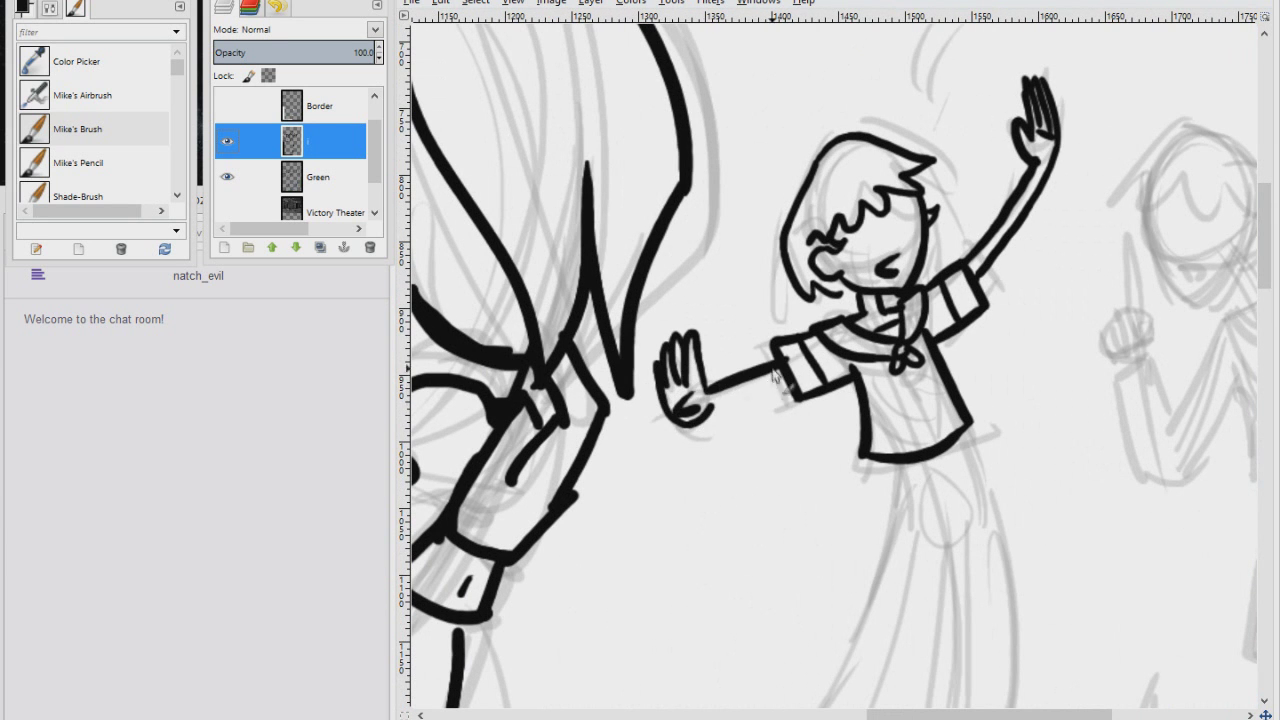
Ink the arm-waving figure's long skirt with a wavy hem, and both legs and shoes
scroll(790, 358, "down", 4)
scroll(790, 358, "right", 5)
left_click_drag(700, 245, 752, 555)
mouse_move(662, 260)
left_mouse_down()
mouse_move(545, 512)
mouse_move(732, 515)
left_mouse_up()
scroll(732, 515, "down", 3)
left_click_drag(686, 390, 660, 490)
left_click_drag(712, 390, 718, 490)
left_click_drag(614, 497, 606, 502)
left_click_drag(636, 378, 600, 498)
left_click_drag(652, 378, 614, 494)
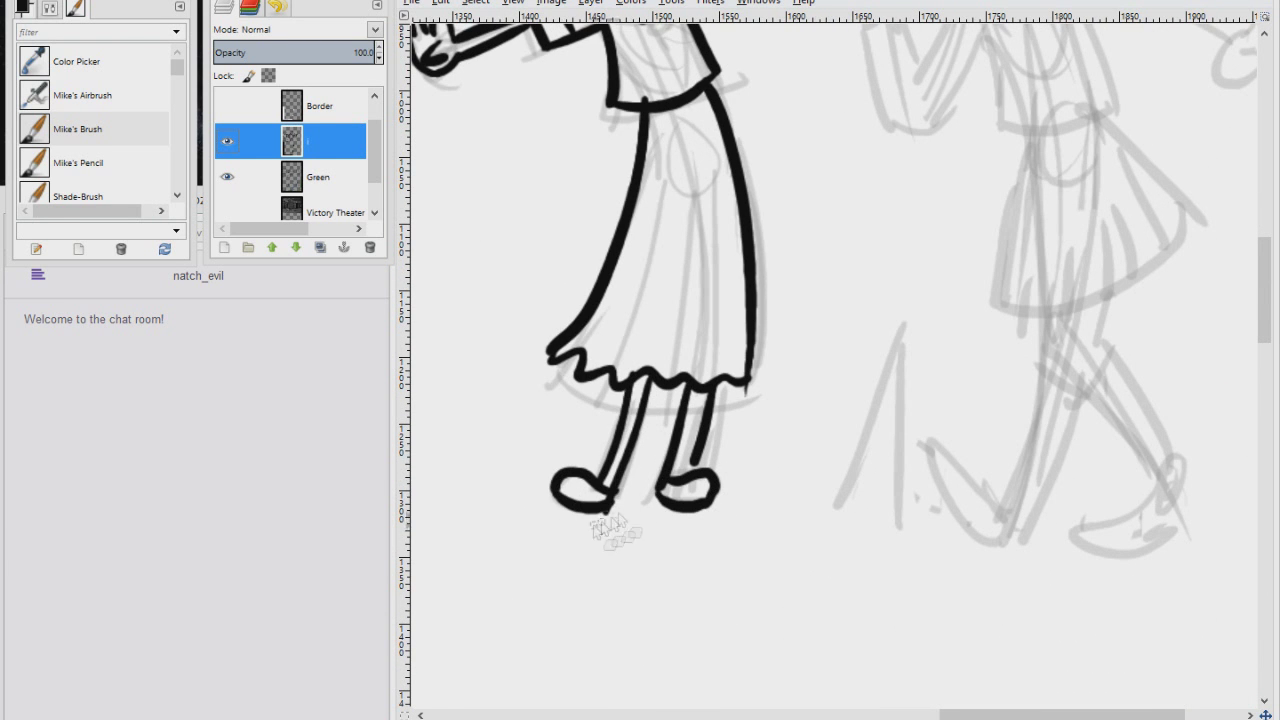
Ink the second small background figure's hand with its raised index finger and the bent arm below it
scroll(714, 500, "right", 4)
scroll(714, 500, "up", 3)
mouse_move(574, 334)
left_mouse_down()
mouse_move(562, 352)
mouse_move(562, 490)
left_mouse_up()
left_click_drag(572, 378, 604, 444)
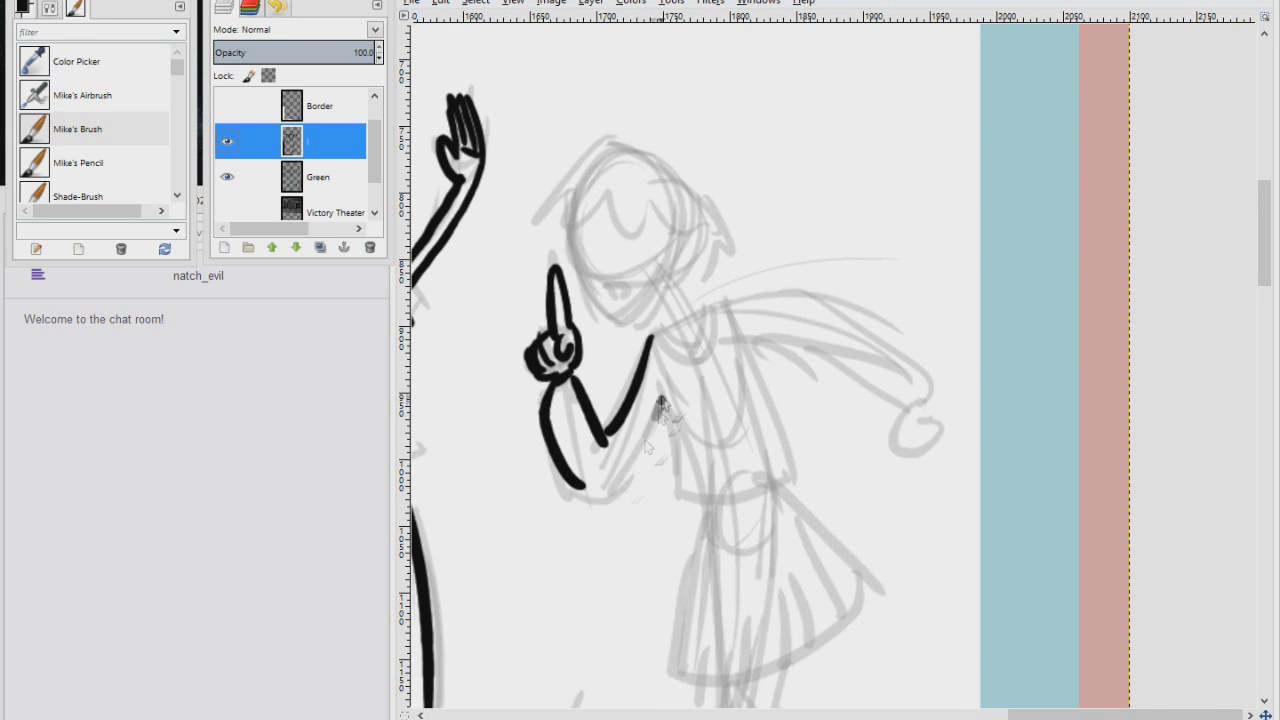
left_click_drag(565, 492, 662, 400)
Ink the second small figure's swung-back arm and fist, the sweater torso and the scribbled chest lettering
mouse_move(655, 333)
left_mouse_down()
mouse_move(704, 302)
mouse_move(924, 384)
left_mouse_up()
mouse_move(730, 318)
left_mouse_down()
mouse_move(900, 410)
mouse_move(930, 406)
left_mouse_up()
left_click_drag(906, 418, 925, 456)
scroll(915, 450, "down", 2)
scroll(915, 450, "left", 1)
left_click_drag(808, 245, 872, 365)
left_click_drag(730, 300, 862, 402)
left_click_drag(750, 322, 810, 305)
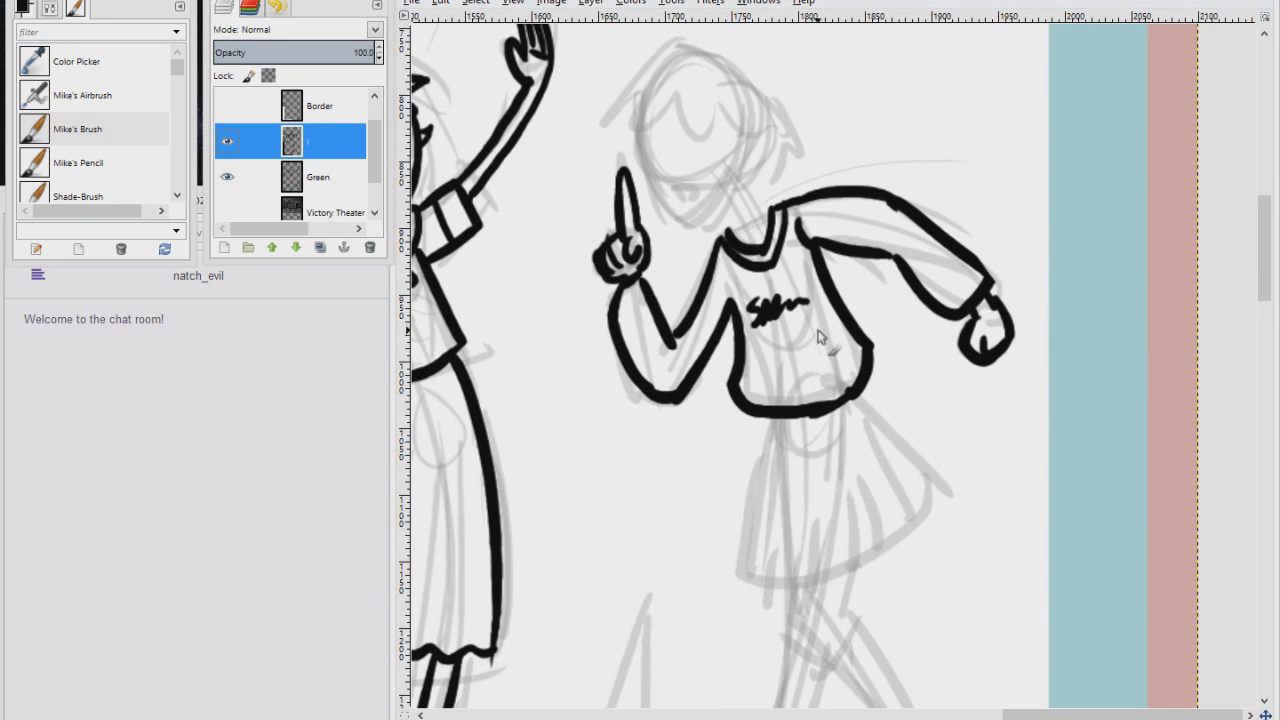
Ink the second small figure's flared short skirt and its pleat lines
left_click_drag(786, 412, 731, 610)
left_click_drag(734, 592, 944, 490)
left_click_drag(859, 400, 944, 485)
scroll(944, 485, "down", 2)
scroll(944, 485, "right", 1)
left_click_drag(716, 333, 708, 458)
left_click_drag(741, 338, 761, 448)
left_click_drag(766, 343, 806, 418)
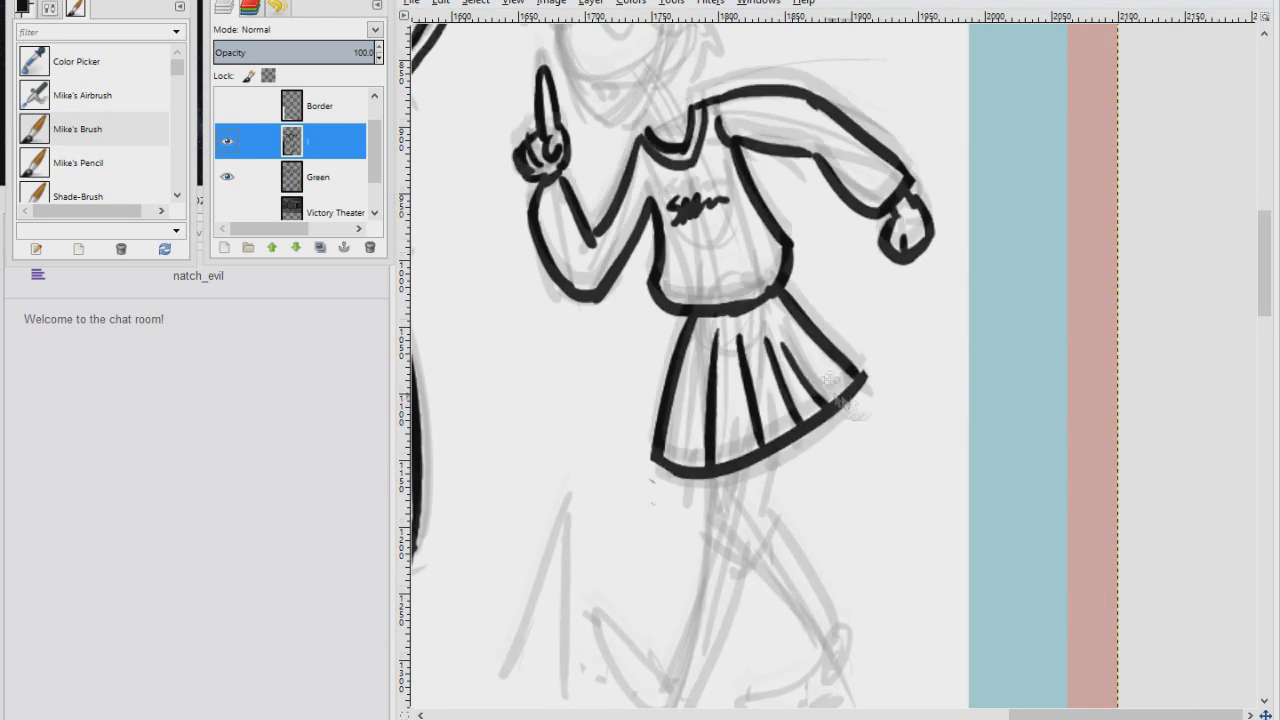
Ink the second small figure's crossed legs and shoes, undoing the misplaced strokes
scroll(720, 440, "down", 3)
left_click_drag(708, 303, 706, 345)
mouse_move(745, 292)
left_mouse_down()
mouse_move(750, 330)
mouse_move(842, 452)
left_mouse_up()
mouse_move(706, 345)
left_mouse_down()
mouse_move(812, 448)
mouse_move(843, 526)
left_mouse_up()
key("ctrl+z")
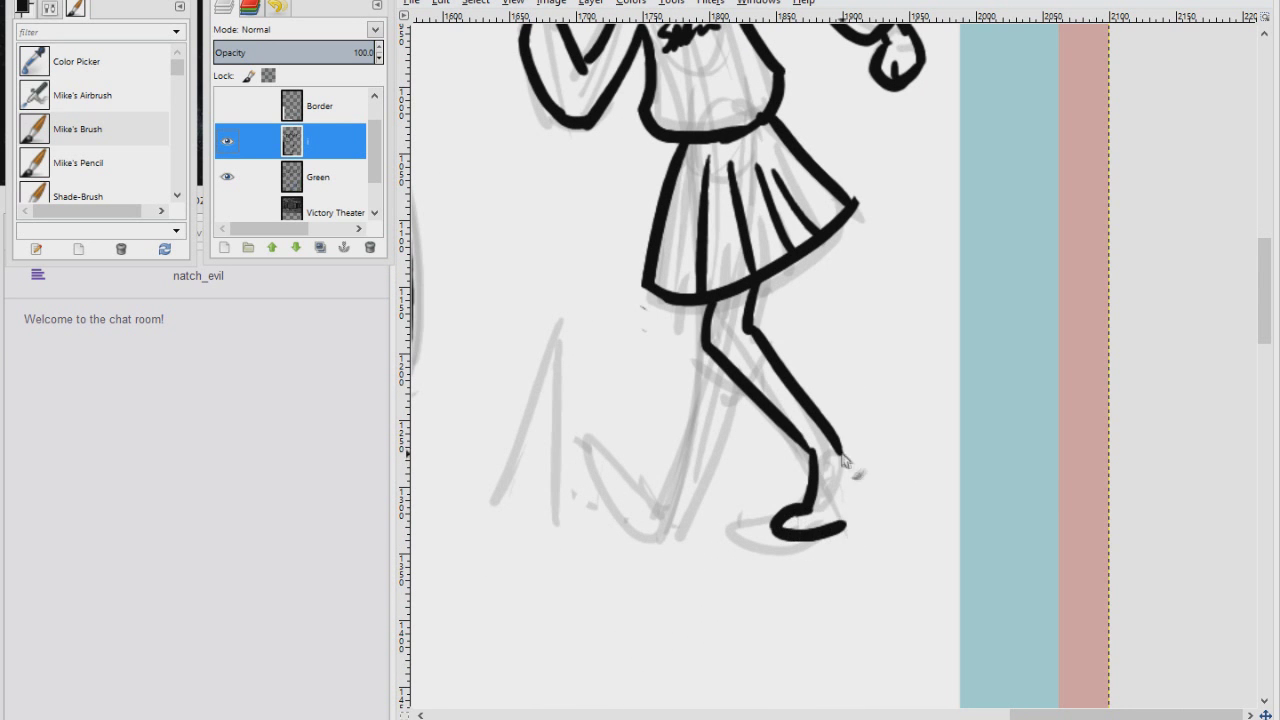
left_click_drag(683, 305, 660, 490)
key("ctrl+z")
left_click_drag(707, 350, 684, 528)
Ink the second small figure's head with hair outline, wavy bangs, face contour, open smile and ear
scroll(668, 478, "up", 8)
scroll(668, 400, "left", 2)
scroll(668, 400, "up", 1)
mouse_move(598, 272)
left_mouse_down()
mouse_move(736, 234)
mouse_move(752, 276)
left_mouse_up()
left_click_drag(670, 354, 712, 350)
left_click_drag(652, 300, 700, 392)
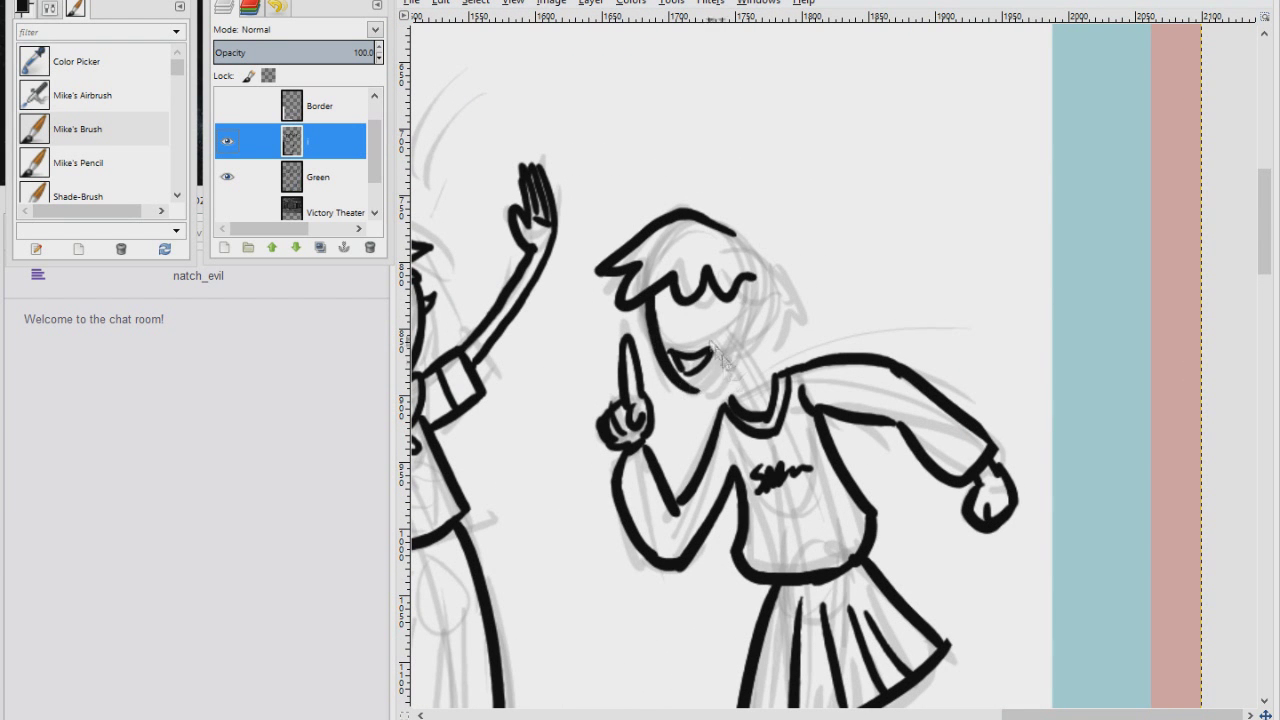
left_click_drag(659, 340, 710, 392)
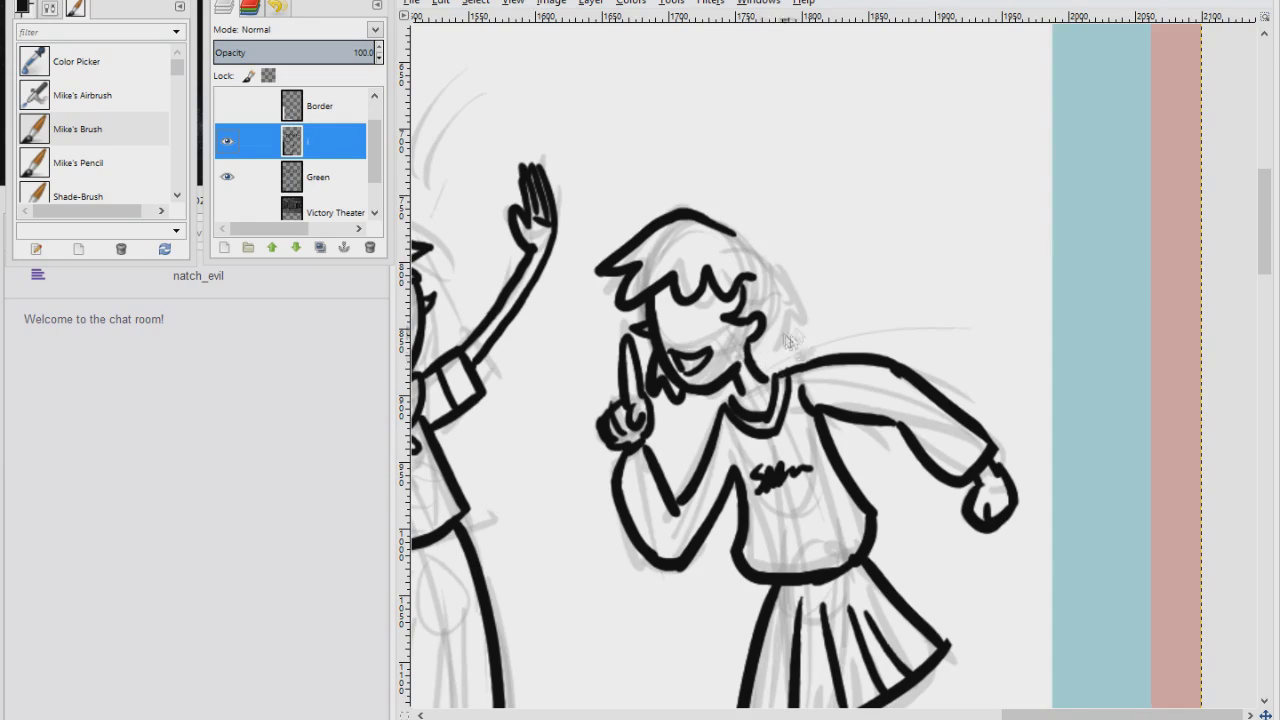
left_click_drag(736, 234, 800, 330)
scroll(788, 430, "down", 4)
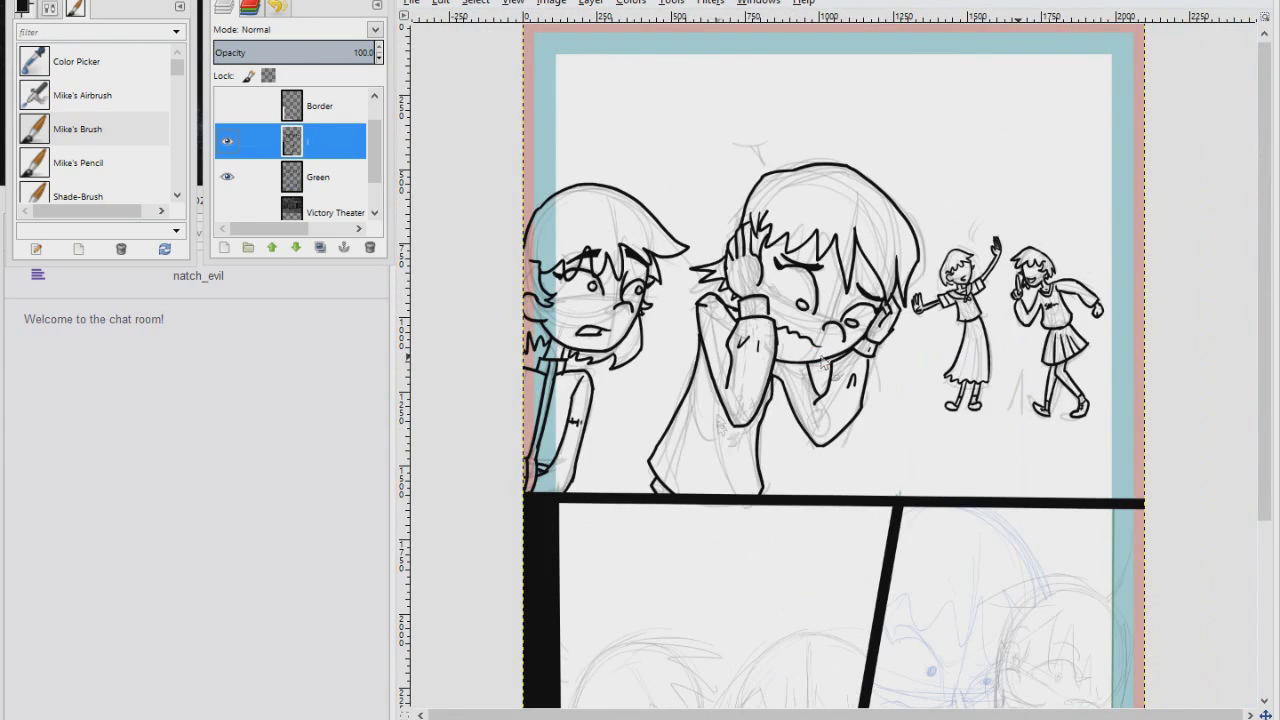
Ink the thick eyebrow, upper eyelid and pupil beside the slanted border for the close-up face in the lower panel
scroll(825, 390, "down", 5)
scroll(660, 366, "up", 4)
mouse_move(748, 440)
left_mouse_down()
mouse_move(780, 384)
mouse_move(905, 268)
left_mouse_up()
mouse_move(756, 240)
left_mouse_down()
mouse_move(811, 265)
mouse_move(905, 262)
left_mouse_up()
left_click_drag(763, 222, 908, 263)
scroll(757, 280, "down", 2)
scroll(757, 300, "right", 1)
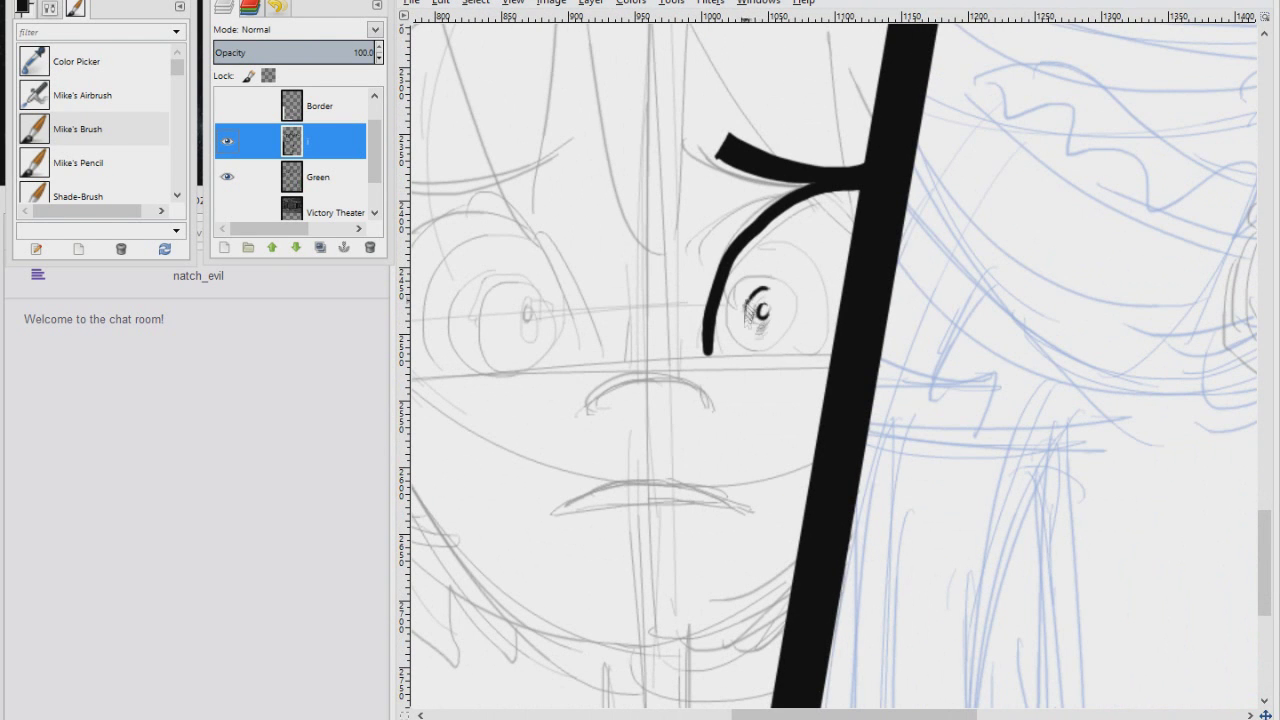
Ink the close-up face's nose, the two vertical crease lines between the eyes and the frowning mouth
scroll(766, 370, "left", 3)
scroll(766, 370, "down", 2)
mouse_move(725, 345)
left_mouse_down()
mouse_move(775, 298)
mouse_move(830, 345)
left_mouse_up()
left_click_drag(762, 332, 788, 332)
left_click_drag(800, 168, 805, 288)
left_click_drag(738, 182, 741, 262)
left_click_drag(668, 458, 870, 444)
left_click_drag(870, 446, 668, 460)
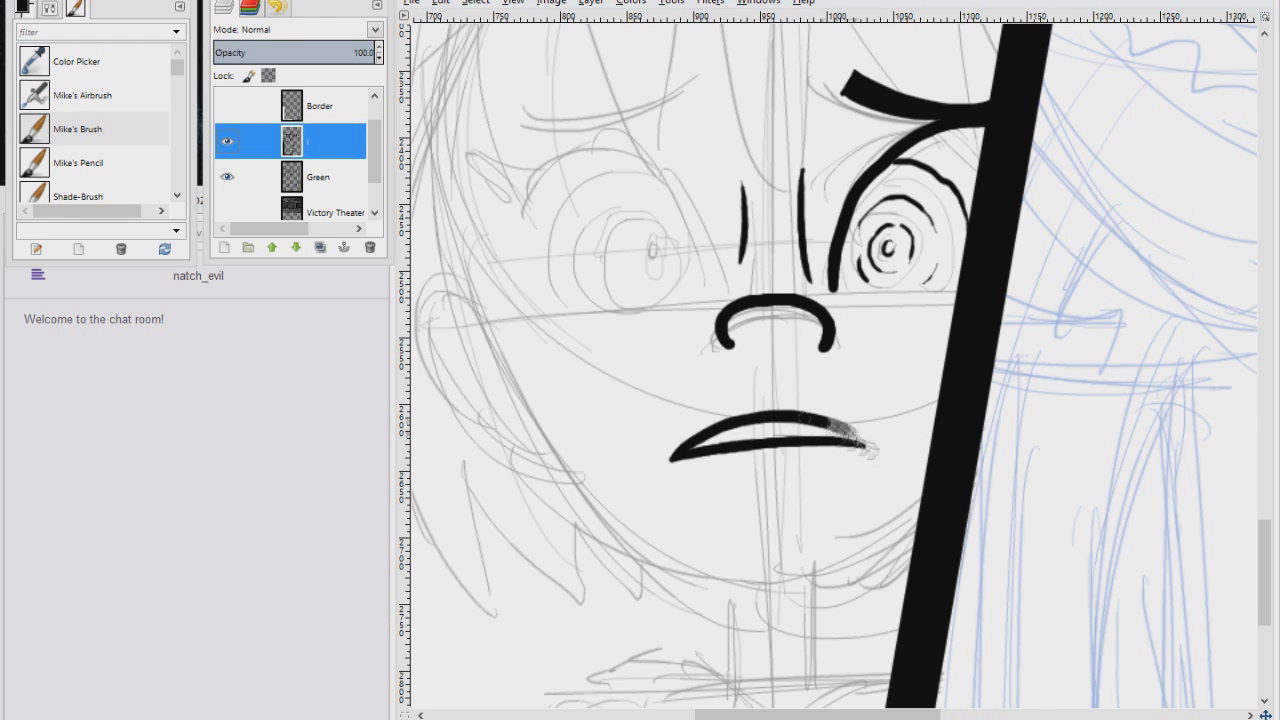
left_click_drag(825, 420, 875, 445)
Ink the close-up face's other eye with an arched eyelid, heavy corner lash and concentric pupil rings
scroll(850, 440, "up", 3)
scroll(850, 440, "left", 2)
left_click_drag(660, 160, 718, 297)
key("ctrl+z")
left_click_drag(600, 318, 805, 440)
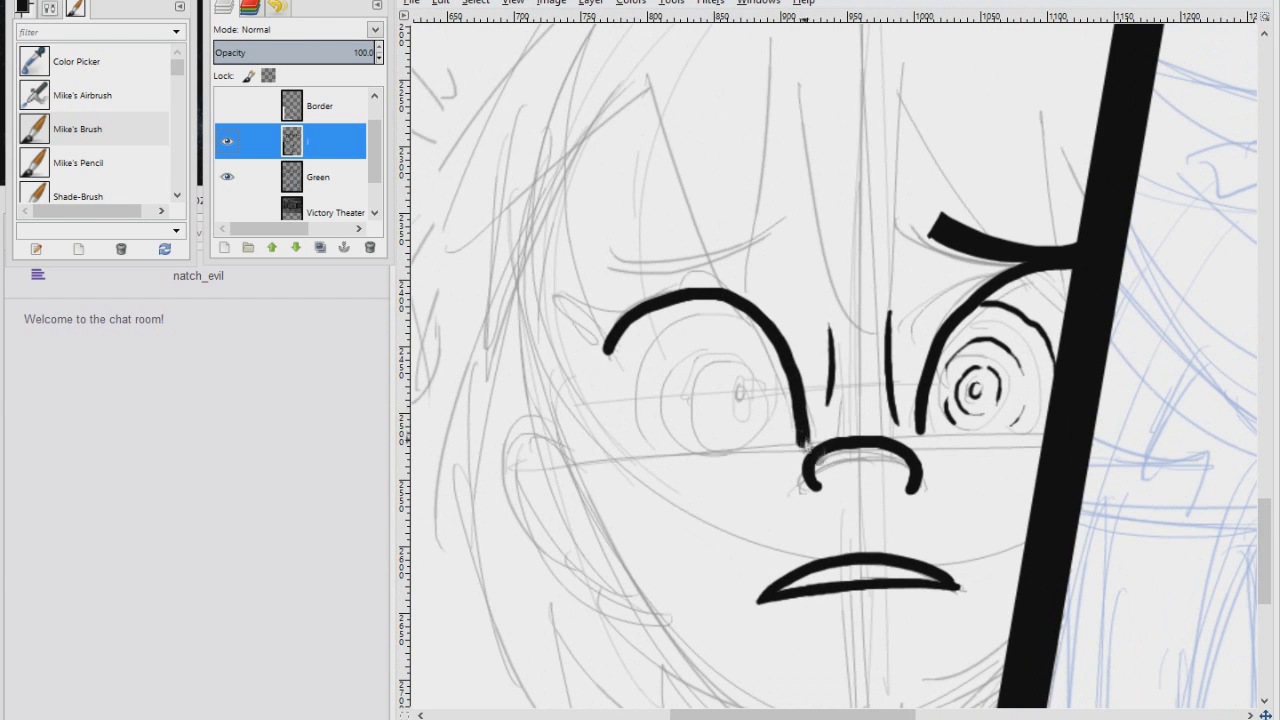
left_click_drag(573, 300, 612, 348)
left_click_drag(748, 356, 692, 415)
left_click_drag(735, 348, 770, 386)
left_click_drag(706, 334, 675, 425)
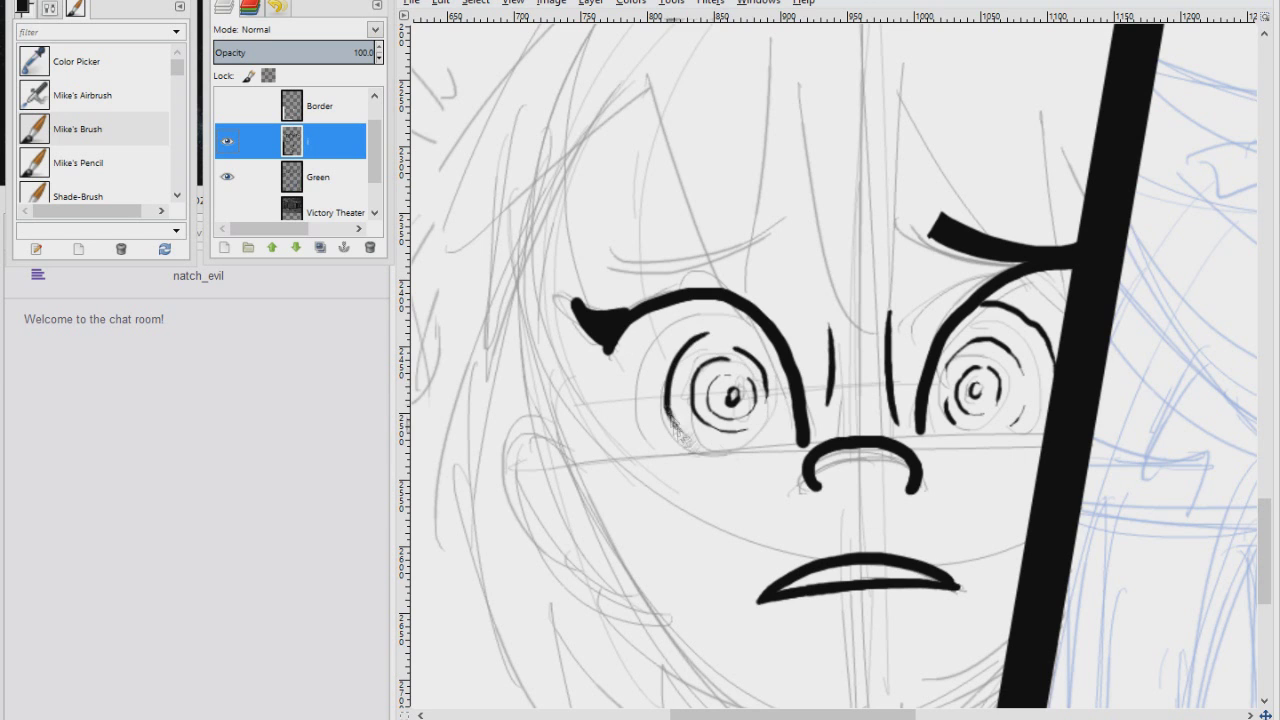
Ink the close-up face's cheek and jaw up to the slanted border, and outline the second eyebrow
scroll(660, 450, "down", 3)
scroll(660, 450, "left", 1)
mouse_move(590, 250)
left_mouse_down()
mouse_move(650, 450)
mouse_move(760, 568)
left_mouse_up()
mouse_move(760, 568)
left_mouse_down()
mouse_move(904, 606)
mouse_move(972, 593)
left_mouse_up()
key("ctrl+z")
scroll(943, 606, "up", 3)
scroll(943, 606, "right", 1)
left_click_drag(612, 242, 775, 195)
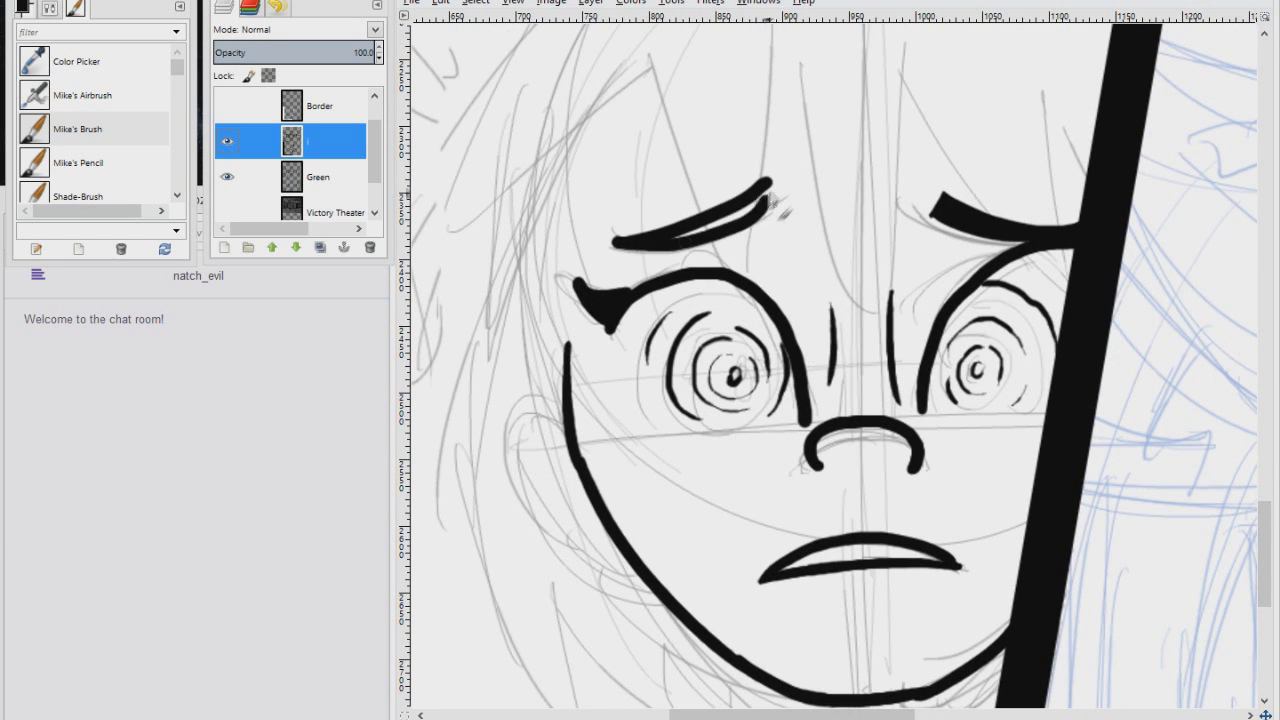
Ink the close-up figure's outer hair contour, jagged bangs and the top of the head
scroll(782, 231, "up", 4)
scroll(782, 231, "left", 1)
mouse_move(938, 67)
left_mouse_down()
mouse_move(820, 62)
mouse_move(712, 468)
left_mouse_up()
left_click_drag(775, 388, 872, 326)
mouse_move(845, 340)
left_mouse_down()
mouse_move(1004, 310)
mouse_move(1228, 545)
left_mouse_up()
left_click_drag(940, 66, 1095, 64)
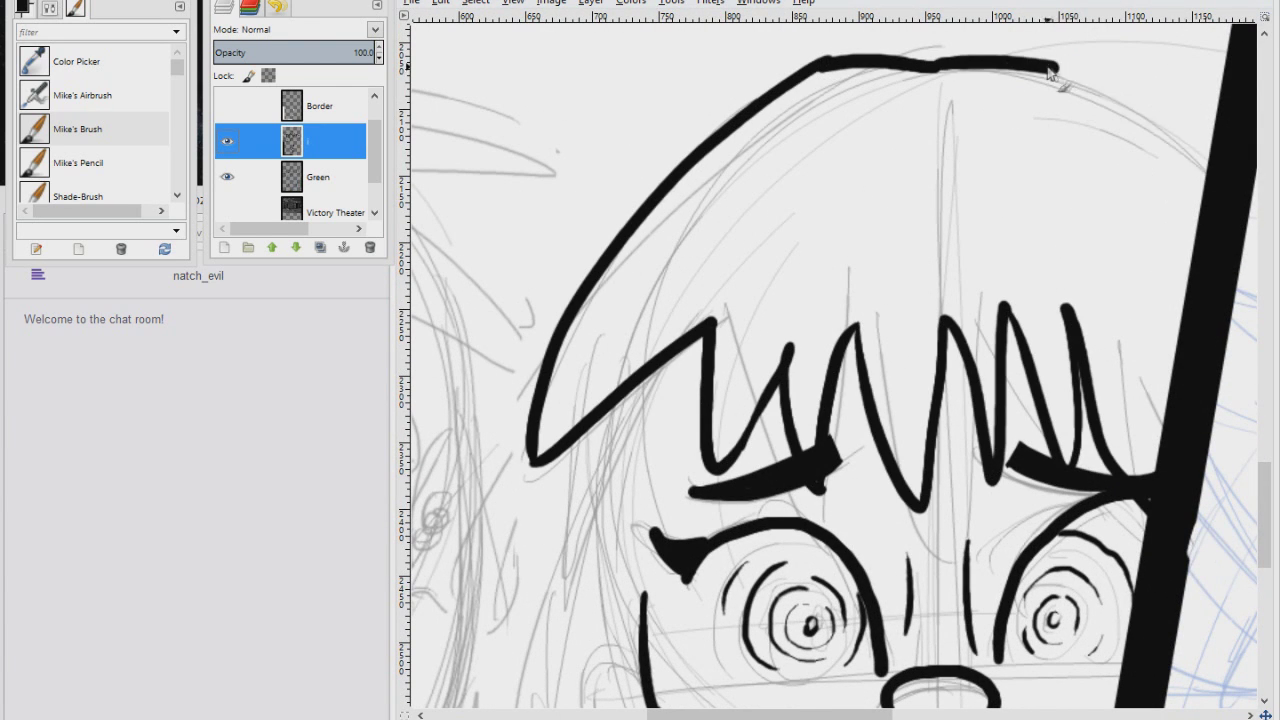
Ink the close-up figure's jagged side hair locks down to the jaw, undoing one stray stroke
scroll(660, 150, "down", 5)
scroll(659, 149, "down", 3)
left_click_drag(700, 400, 706, 491)
key("ctrl+z")
mouse_move(674, 346)
left_mouse_down()
mouse_move(789, 458)
mouse_move(849, 468)
left_mouse_up()
Ink the close-up figure's neck, V-shaped collar, shoulders and arm lines down to the lower border
scroll(849, 468, "right", 3)
scroll(849, 468, "down", 3)
left_click_drag(830, 333, 665, 325)
left_click_drag(695, 243, 690, 333)
mouse_move(775, 238)
left_mouse_down()
mouse_move(785, 343)
mouse_move(830, 328)
left_mouse_up()
mouse_move(685, 323)
left_mouse_down()
mouse_move(570, 340)
mouse_move(505, 353)
left_mouse_up()
scroll(560, 400, "down", 2)
scroll(560, 400, "left", 1)
left_click_drag(565, 245, 524, 522)
left_click_drag(641, 310, 640, 366)
left_click_drag(636, 364, 622, 522)
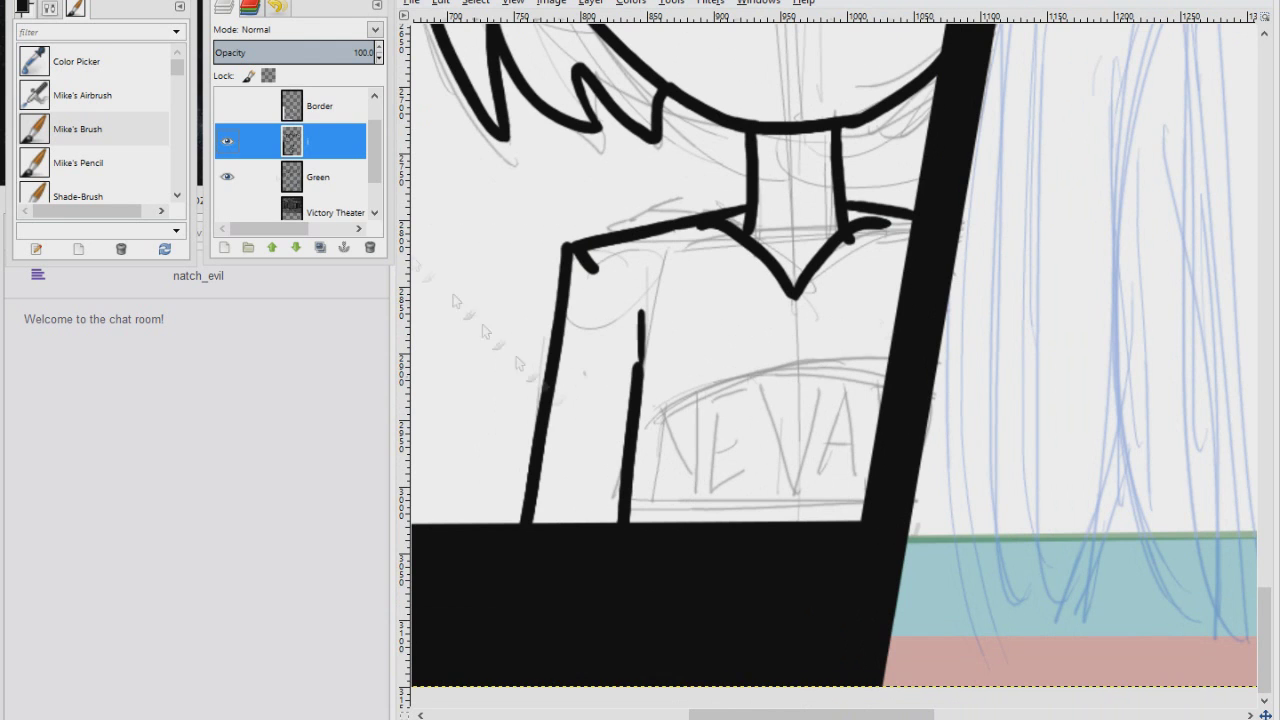
Add a transparent 2100 x 3150 px layer above the Background and fill it with teal 37a899 as a temporary backdrop
scroll(318, 200, "down", 1)
left_click(330, 210)
left_click(224, 247)
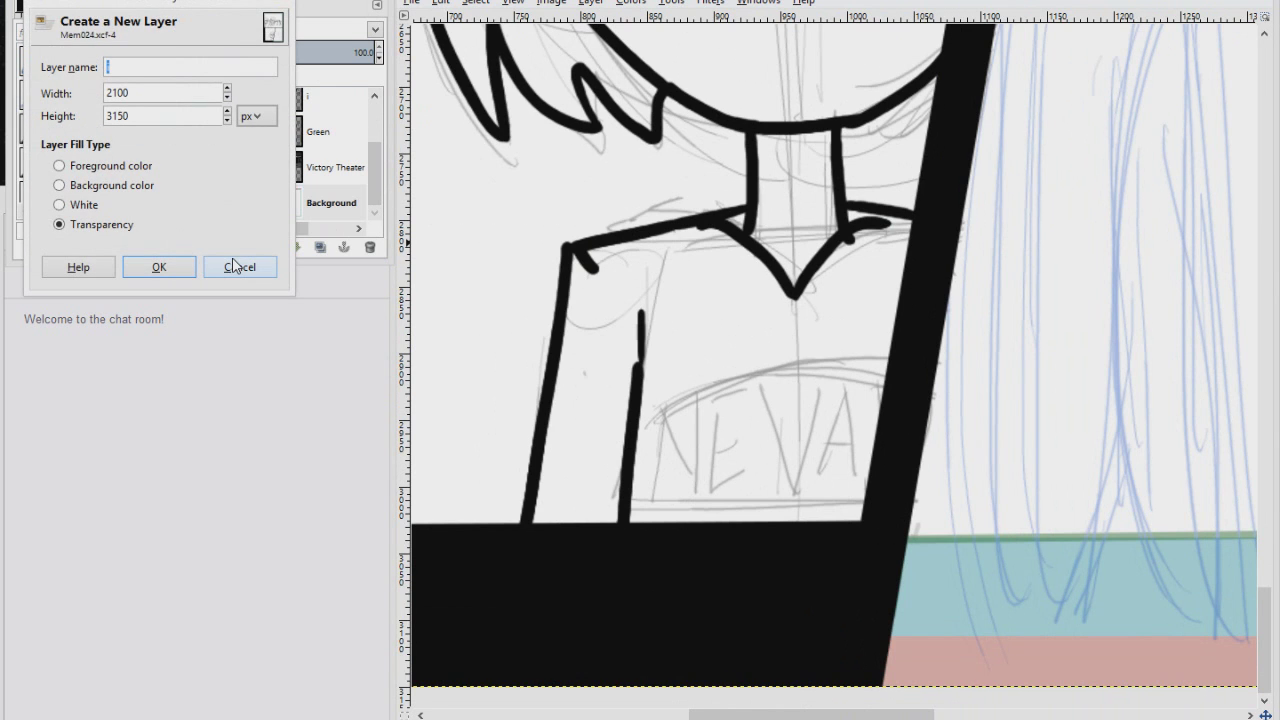
key("Return")
left_click(96, 114)
key("ctrl+comma")
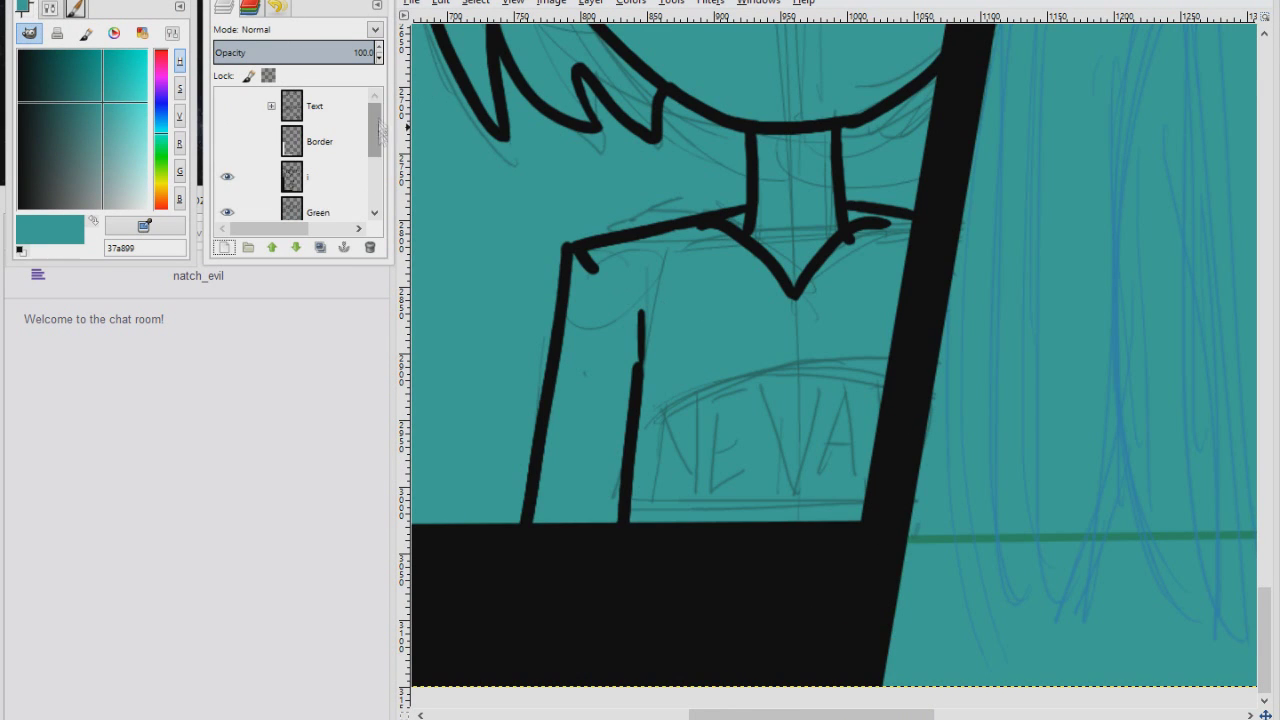
Paint the close-up figure's arched shirt lettering in white over the sketch, delete the teal layer and restore black as drawing colour
key("x")
mouse_move(658, 488)
left_mouse_down()
mouse_move(702, 394)
mouse_move(744, 486)
left_mouse_up()
mouse_move(770, 372)
left_mouse_down()
mouse_move(866, 486)
mouse_move(877, 376)
left_mouse_up()
left_click_drag(288, 178, 369, 247)
key("d")
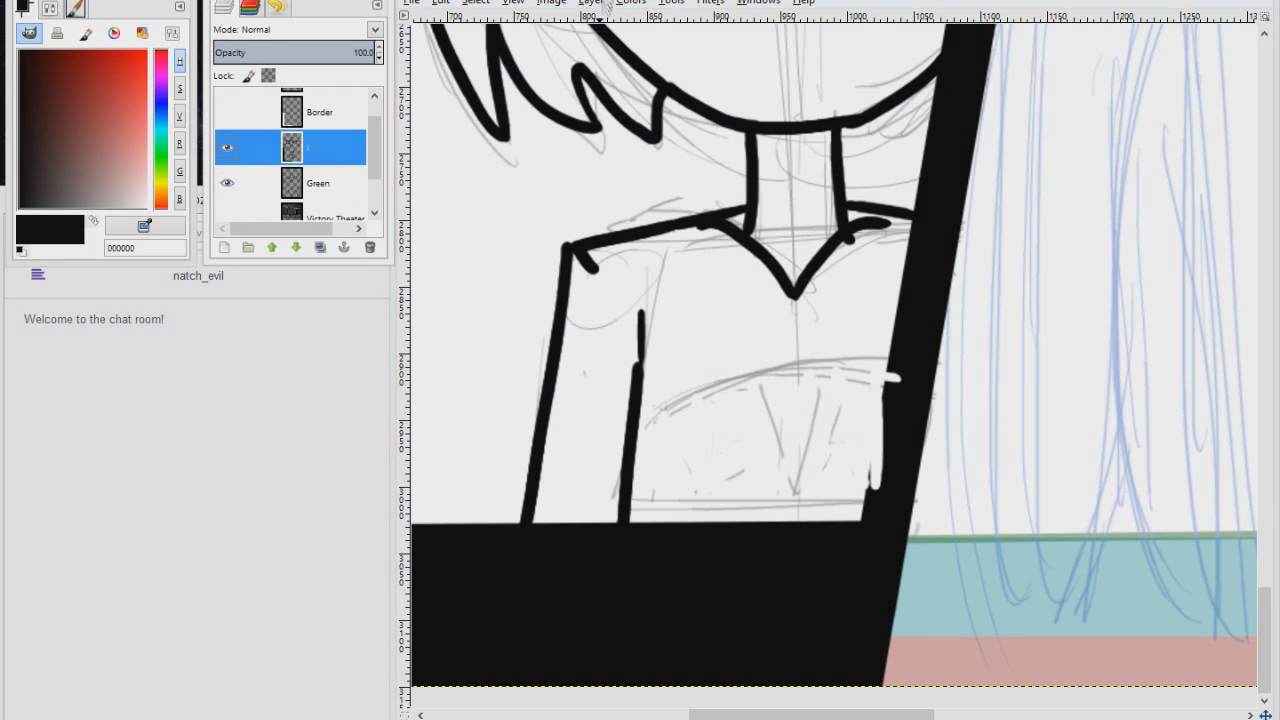
Ink the head contour and jagged bangs of the side-glancing figure beside the close-up
scroll(760, 468, "down", 1, "ctrl")
scroll(760, 468, "up", 2, "ctrl")
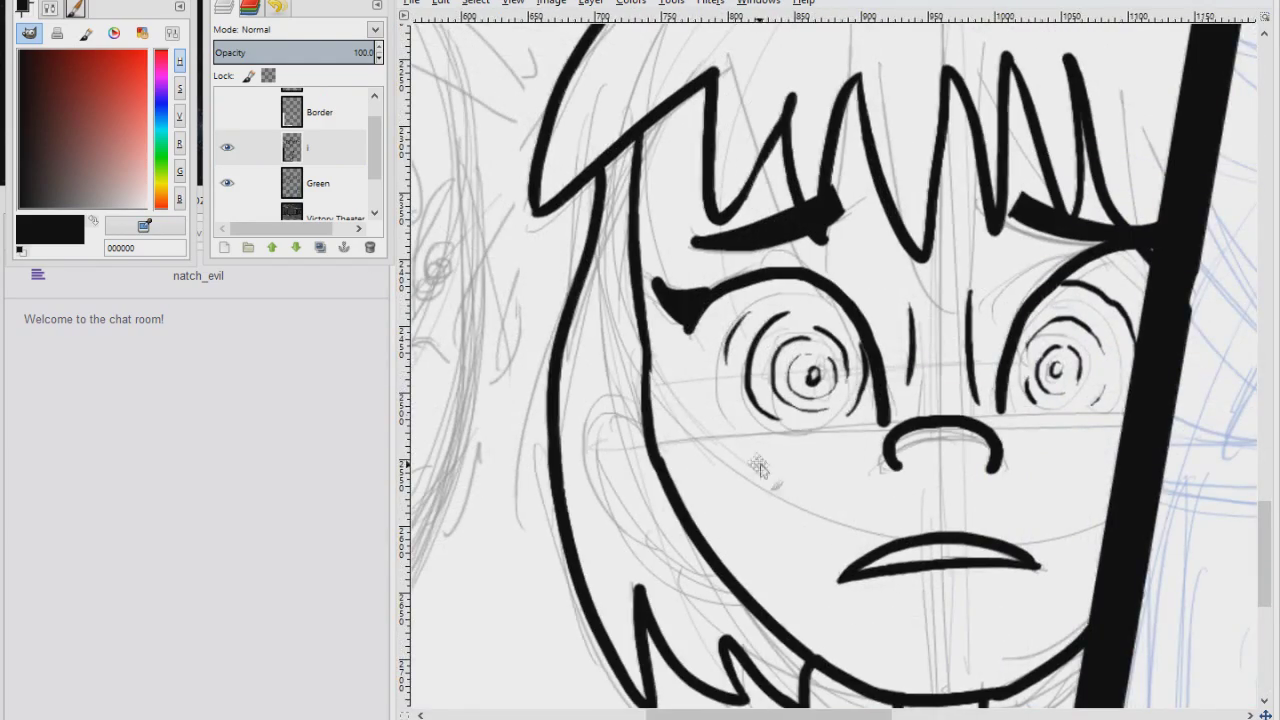
scroll(760, 468, "down", 3)
scroll(986, 513, "left", 5)
scroll(986, 513, "up", 4)
mouse_move(558, 208)
left_mouse_down()
mouse_move(953, 125)
mouse_move(948, 215)
mouse_move(760, 285)
mouse_move(548, 512)
left_mouse_up()
scroll(783, 281, "up", 2, "ctrl")
left_click_drag(783, 277, 843, 140)
Ink the side-glancing figure's eyelids, lashes, eyebrows and ringed pupils
mouse_move(686, 350)
left_mouse_down()
mouse_move(542, 323)
mouse_move(462, 392)
left_mouse_up()
left_click_drag(626, 338, 628, 360)
left_click_drag(644, 285, 575, 315)
left_click_drag(826, 108, 816, 132)
left_click_drag(798, 182, 752, 206)
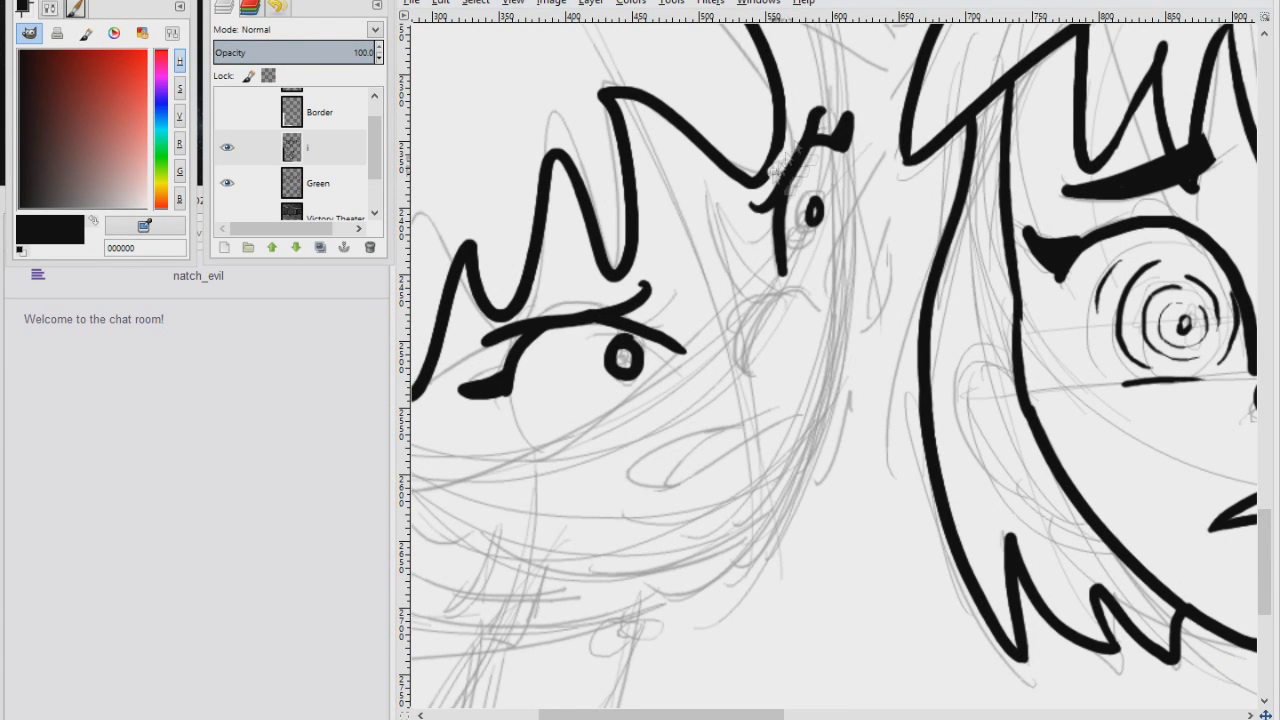
Ink the side-glancing figure's far cheek contour, nose and slanted mouth
left_click_drag(842, 146, 852, 256)
scroll(852, 256, "down", 2)
scroll(852, 256, "left", 1)
left_click_drag(906, 140, 806, 442)
mouse_move(850, 292)
left_mouse_down()
mouse_move(716, 380)
mouse_move(850, 310)
left_mouse_up()
left_click_drag(866, 198, 808, 266)
scroll(865, 308, "up", 2)
left_click_drag(844, 218, 792, 296)
Ink the side-glancing figure's sideburn lock, ear and jaw line, undoing one stray stroke
scroll(860, 300, "left", 4)
scroll(860, 300, "down", 2)
left_click_drag(672, 296, 752, 384)
left_click_drag(815, 382, 688, 392)
scroll(700, 405, "down", 2)
scroll(700, 405, "right", 2)
left_click_drag(580, 284, 912, 325)
key("ctrl+z")
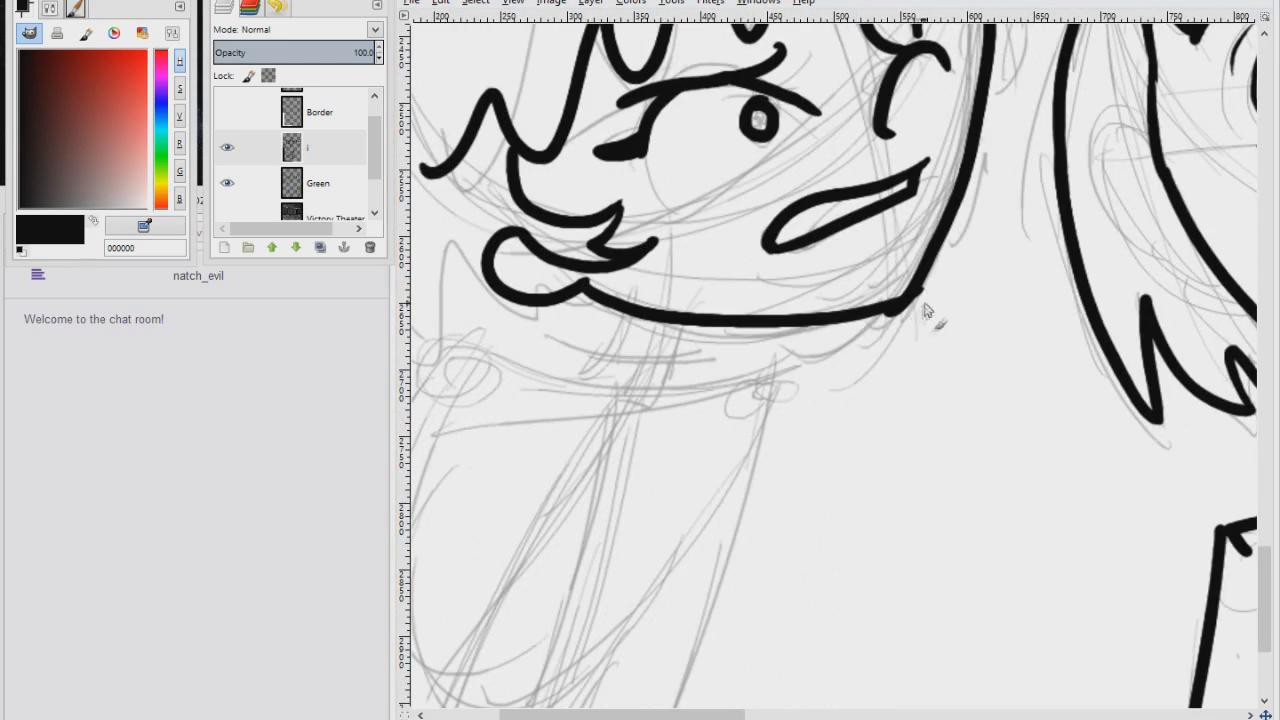
Ink the side-glancing figure's neck, collar band and shoulder line
scroll(868, 330, "left", 3)
scroll(868, 330, "up", 2)
scroll(868, 330, "down", 3)
mouse_move(668, 286)
left_mouse_down()
mouse_move(752, 336)
mouse_move(652, 322)
left_mouse_up()
left_click_drag(742, 308, 730, 352)
scroll(730, 340, "down", 3)
scroll(730, 340, "left", 1)
mouse_move(725, 160)
left_mouse_down()
mouse_move(724, 197)
mouse_move(860, 172)
mouse_move(883, 210)
left_mouse_up()
Ink the outer contours of the side-glancing figure's arms and the inner line of the far arm down to the border
mouse_move(684, 170)
left_mouse_down()
mouse_move(505, 196)
mouse_move(514, 440)
left_mouse_up()
scroll(601, 272, "left", 2)
scroll(601, 272, "up", 1)
mouse_move(940, 214)
left_mouse_down()
mouse_move(945, 258)
mouse_move(802, 622)
left_mouse_up()
scroll(874, 350, "down", 3)
scroll(874, 350, "left", 1)
mouse_move(922, 126)
left_mouse_down()
mouse_move(862, 290)
mouse_move(740, 468)
left_mouse_up()
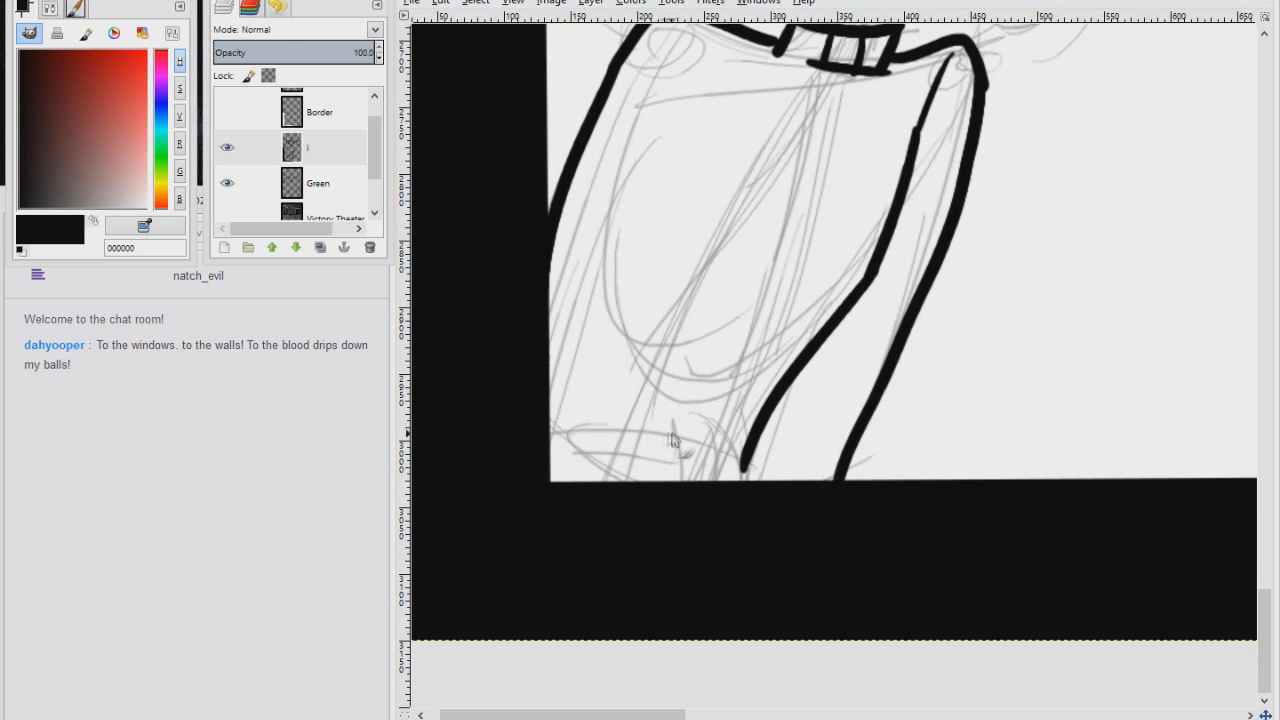
Ink the two curved front-opening lines of the jacket from the collar to the panel border, with a short tick between them
scroll(813, 248, "up", 2)
scroll(813, 248, "right", 1)
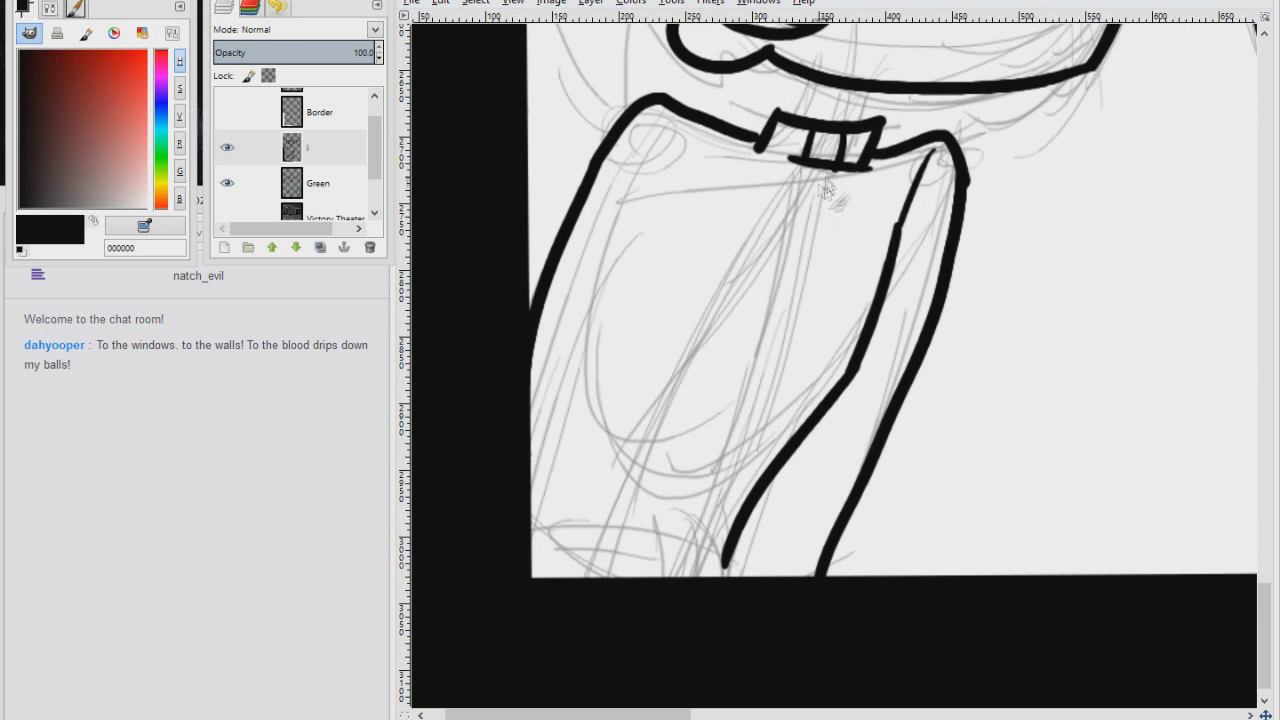
left_click_drag(830, 160, 705, 450)
mouse_move(735, 400)
left_mouse_down()
mouse_move(692, 530)
mouse_move(652, 578)
left_mouse_up()
left_click_drag(662, 512, 684, 512)
left_click_drag(800, 165, 692, 366)
left_click_drag(692, 366, 660, 500)
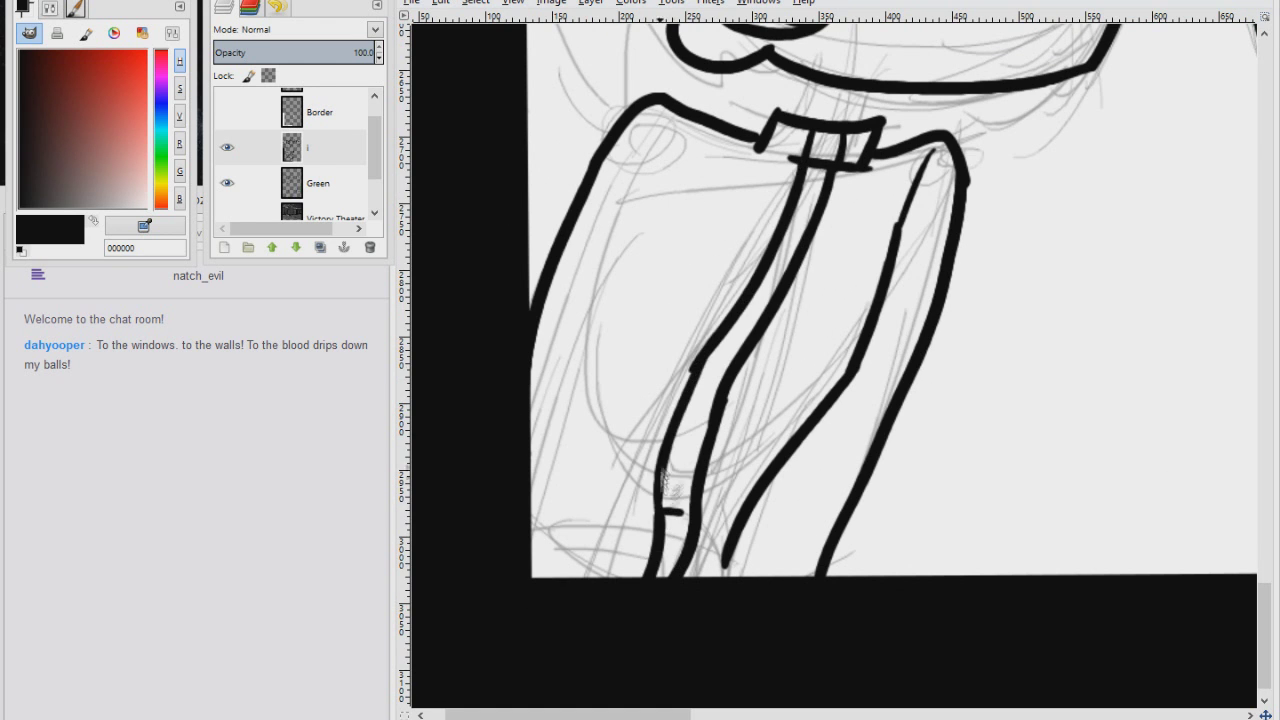
Ink the jacket's curved hem lines above the lower border and the inner line of the near arm
scroll(705, 345, "down", 2)
scroll(705, 345, "left", 2)
left_click_drag(808, 424, 852, 428)
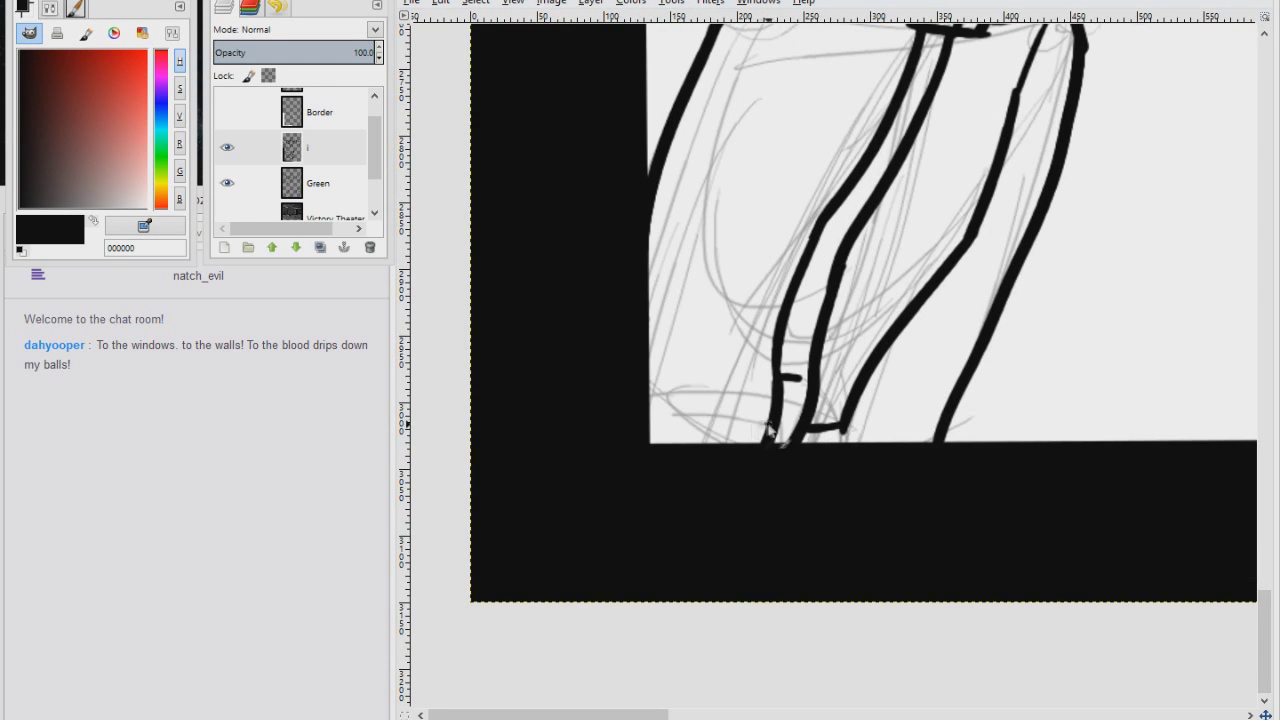
left_click_drag(648, 394, 770, 430)
scroll(740, 420, "up", 3)
left_click_drag(760, 146, 760, 222)
left_click_drag(762, 240, 652, 499)
scroll(652, 499, "down", 3)
scroll(652, 499, "left", 1)
left_click_drag(668, 322, 762, 384)
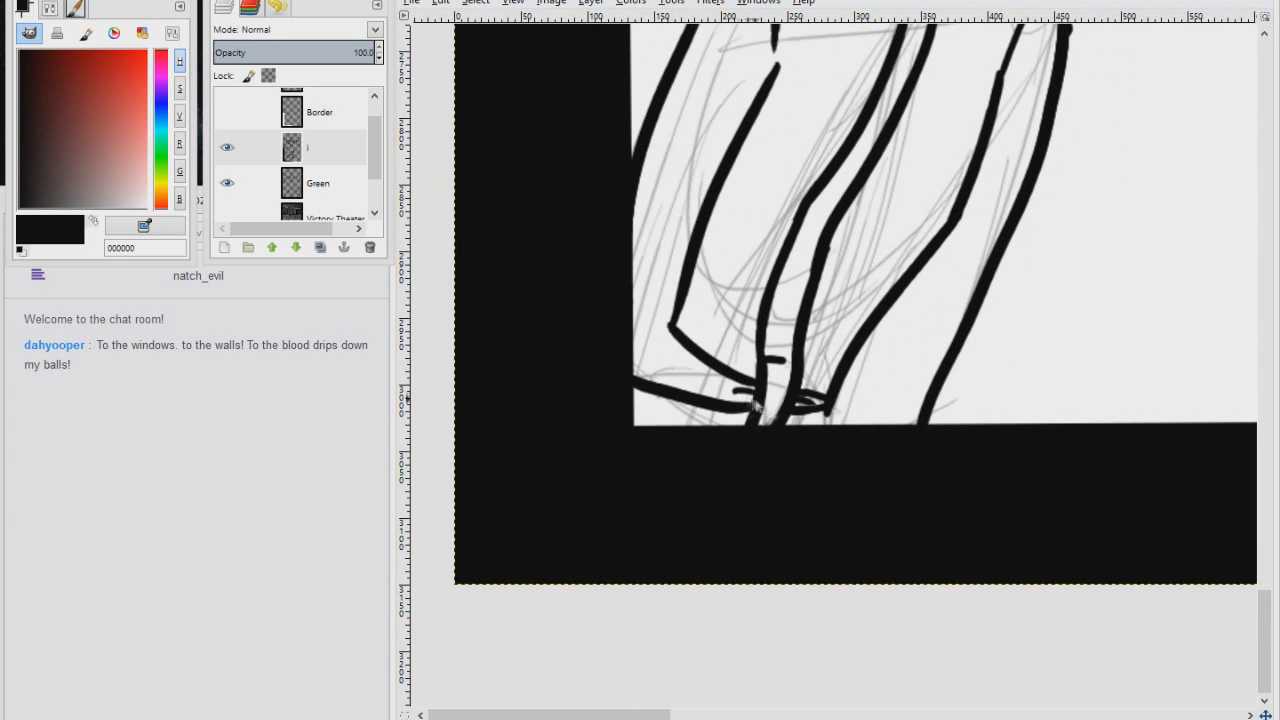
Ink stitched seam marks across both arms of the side-glancing figure
scroll(860, 347, "up", 3)
scroll(860, 347, "right", 2)
left_click_drag(866, 340, 884, 358)
mouse_move(572, 272)
left_mouse_down()
mouse_move(615, 264)
mouse_move(605, 300)
left_mouse_up()
left_click_drag(510, 430, 560, 440)
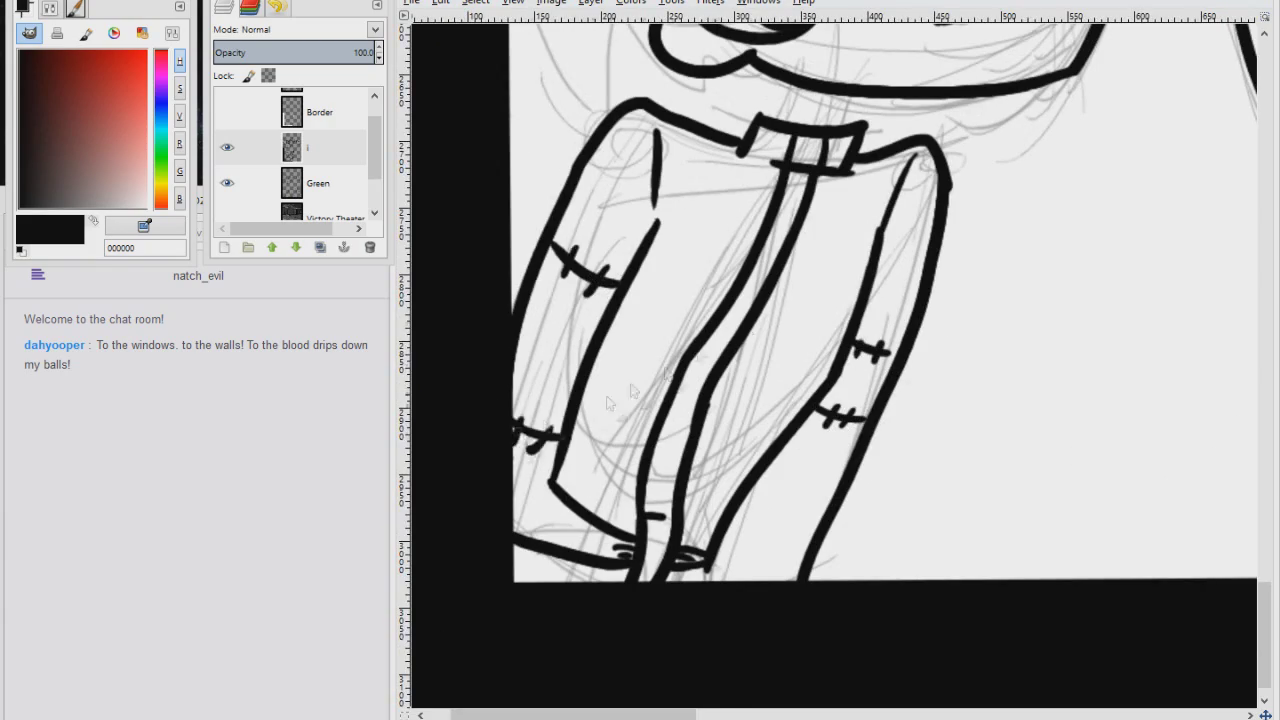
Ink the side-glancing figure's jagged hair locks along the far side of the face
scroll(600, 350, "up", 4)
scroll(600, 350, "right", 2)
scroll(529, 322, "up", 3)
scroll(529, 322, "left", 3)
scroll(529, 322, "right", 4)
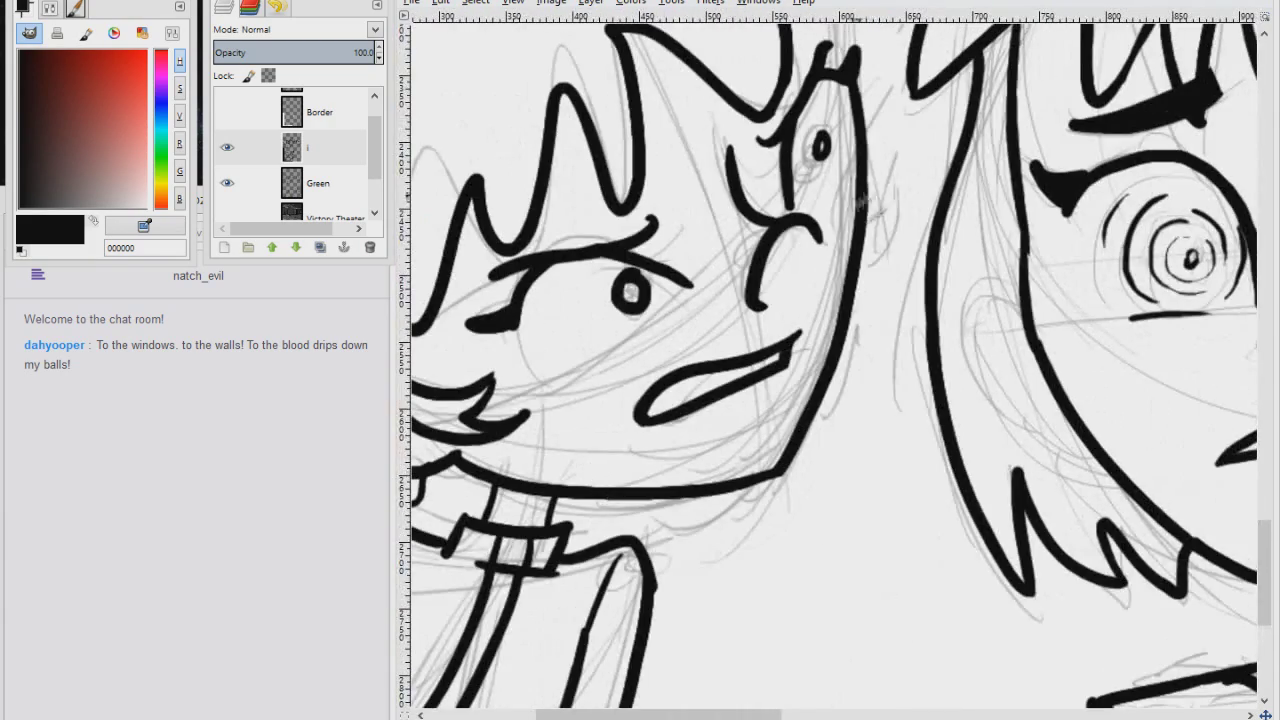
scroll(700, 300, "left", 1)
scroll(910, 120, "up", 3)
left_click_drag(910, 120, 975, 262)
mouse_move(935, 115)
left_mouse_down()
mouse_move(984, 184)
mouse_move(1022, 355)
left_mouse_up()
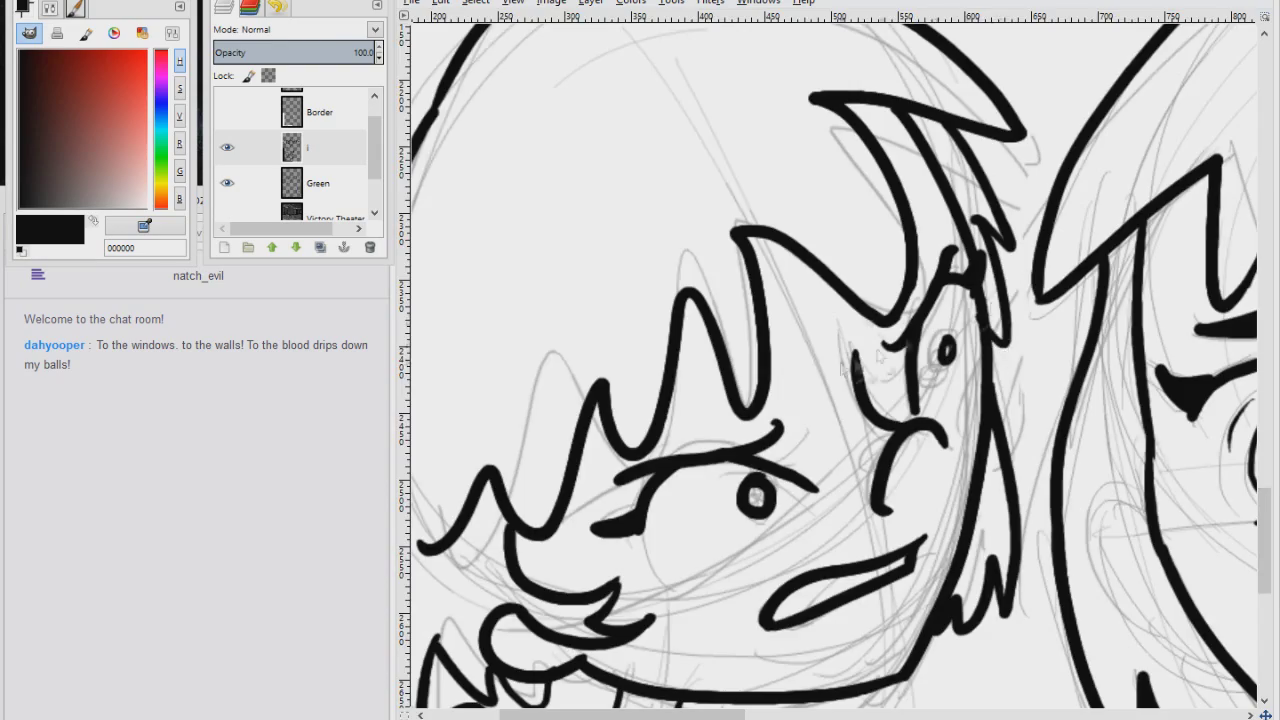
Ink the hair fringe, face contour, ear and jaw of the figure in the panel beyond the slanted border, undoing one stroke
scroll(947, 350, "down", 2)
scroll(947, 350, "right", 3)
scroll(775, 243, "down", 4)
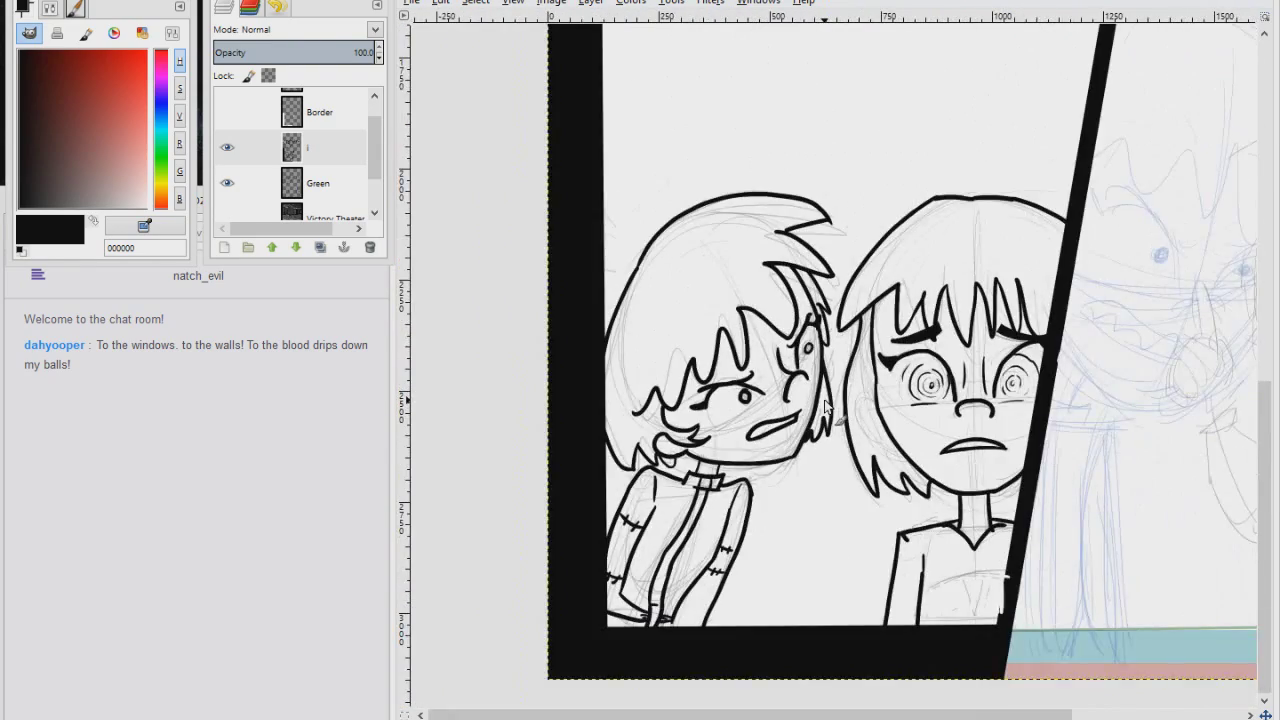
scroll(873, 345, "up", 2)
scroll(876, 345, "up", 1)
scroll(943, 243, "up", 1)
mouse_move(948, 243)
left_mouse_down()
mouse_move(638, 358)
mouse_move(937, 515)
left_mouse_up()
scroll(937, 515, "down", 4)
scroll(937, 515, "right", 2)
mouse_move(757, 296)
left_mouse_down()
mouse_move(790, 318)
mouse_move(768, 393)
left_mouse_up()
mouse_move(595, 120)
left_mouse_down()
mouse_move(545, 320)
mouse_move(560, 405)
mouse_move(768, 395)
left_mouse_up()
key("ctrl+z")
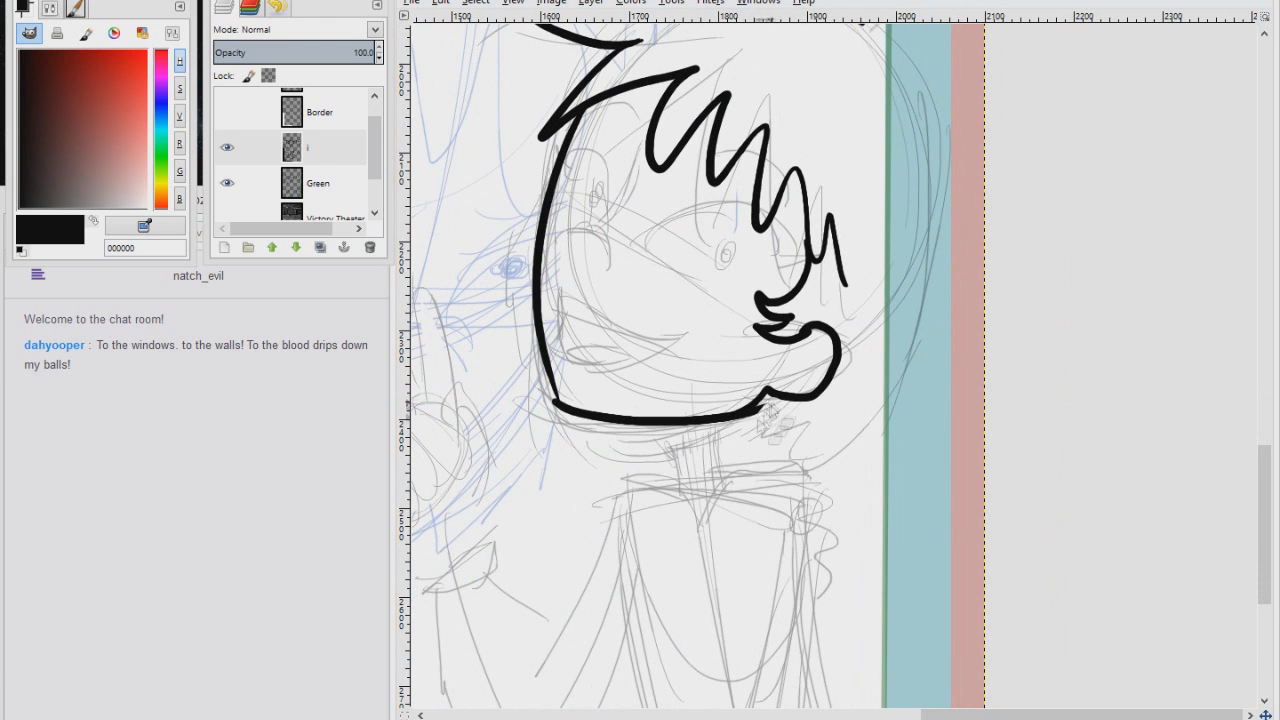
Ink the same figure's neck, pointed V-shaped collar and shoulder line
scroll(775, 425, "right", 3)
mouse_move(587, 398)
left_mouse_down()
mouse_move(590, 457)
mouse_move(658, 446)
left_mouse_up()
scroll(630, 400, "down", 3)
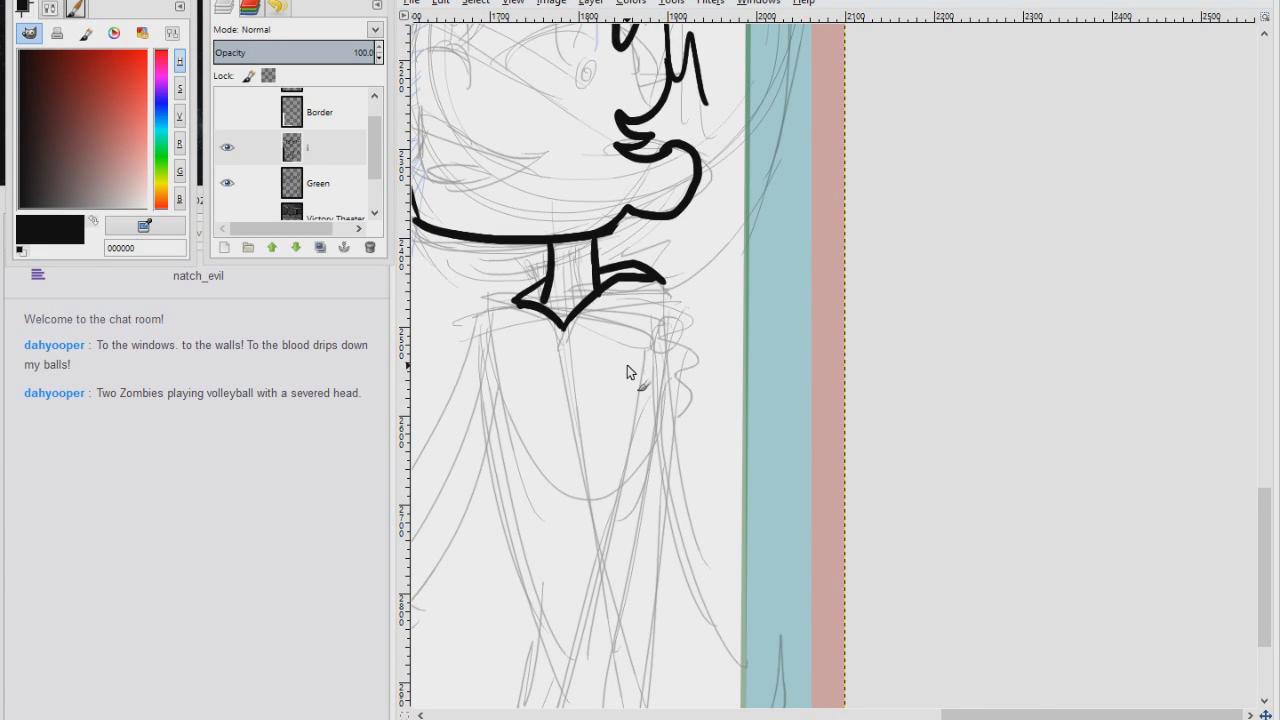
mouse_move(628, 296)
left_mouse_down()
mouse_move(678, 318)
mouse_move(707, 285)
left_mouse_up()
Ink the figure's lowered arm as a long sleeve ending in a cuff below the panel guide
scroll(678, 318, "down", 1)
scroll(678, 318, "left", 1)
scroll(707, 285, "down", 2)
scroll(707, 285, "left", 1)
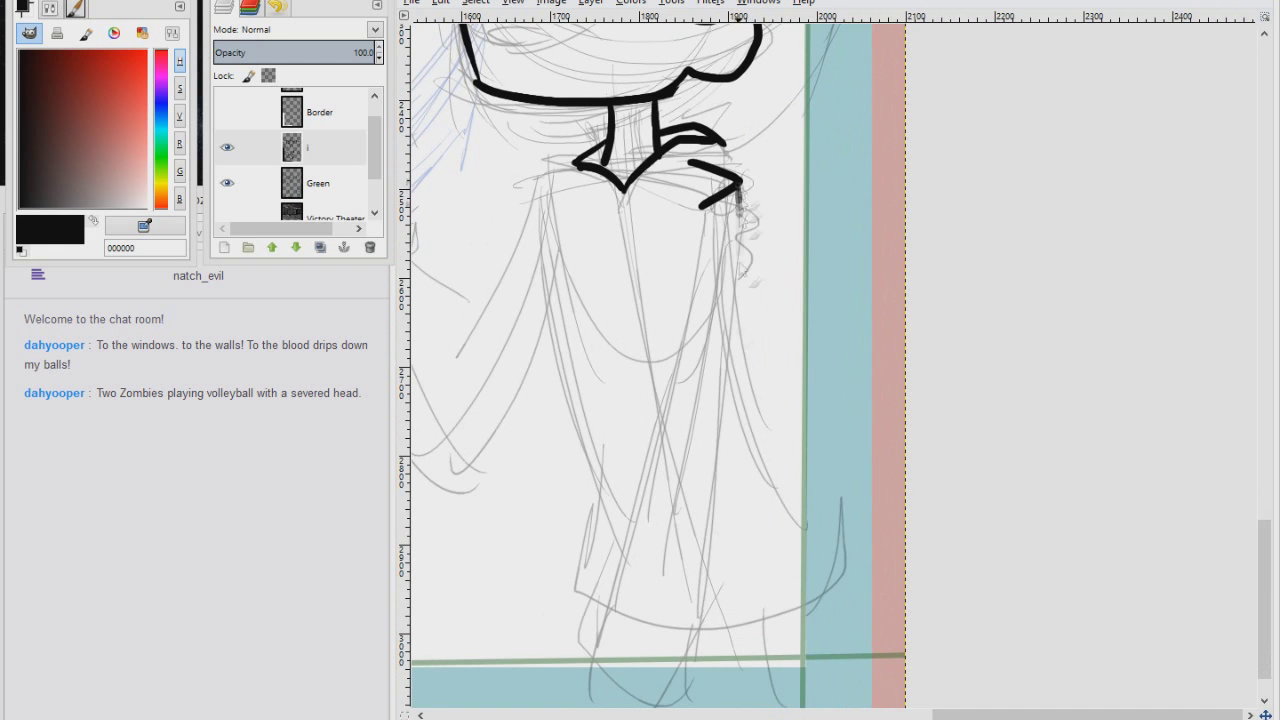
left_click_drag(741, 186, 630, 698)
mouse_move(706, 246)
left_mouse_down()
mouse_move(612, 690)
mouse_move(660, 688)
left_mouse_up()
scroll(648, 548, "down", 3)
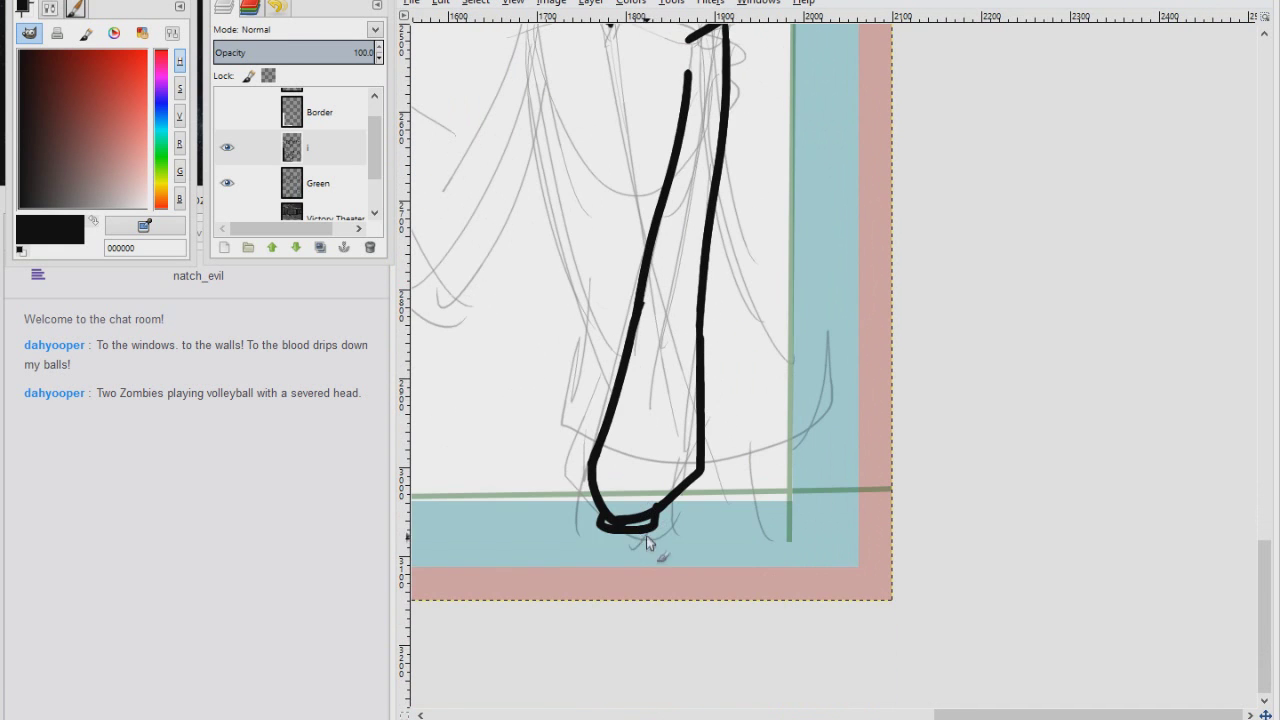
Ink the torso side, the flared coat hem and the lowered hand with its fingers
scroll(713, 318, "up", 5)
scroll(650, 280, "left", 2)
left_click_drag(606, 250, 652, 534)
scroll(636, 436, "down", 3)
left_click_drag(750, 548, 768, 292)
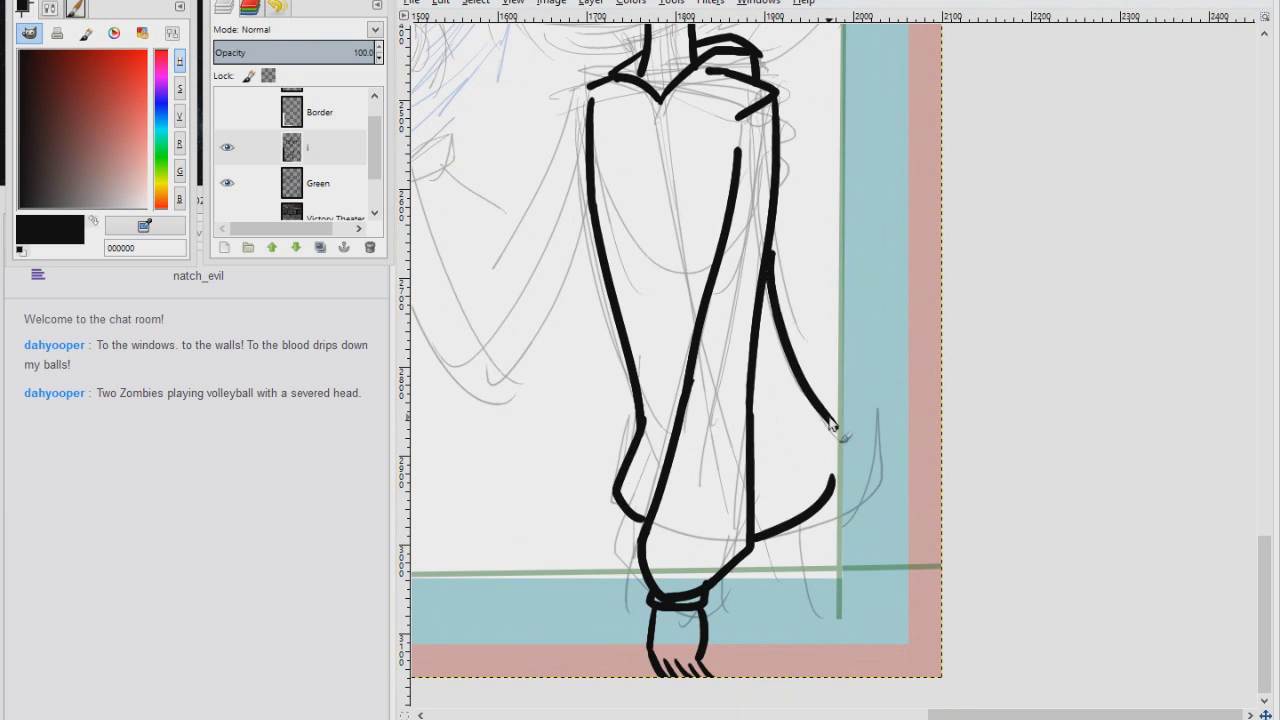
Ink the figure's legs down to the page edge and the curved shape beside them
scroll(768, 292, "down", 3)
scroll(768, 292, "right", 1)
left_click_drag(600, 388, 566, 544)
left_click_drag(770, 370, 792, 542)
left_click_drag(710, 412, 740, 544)
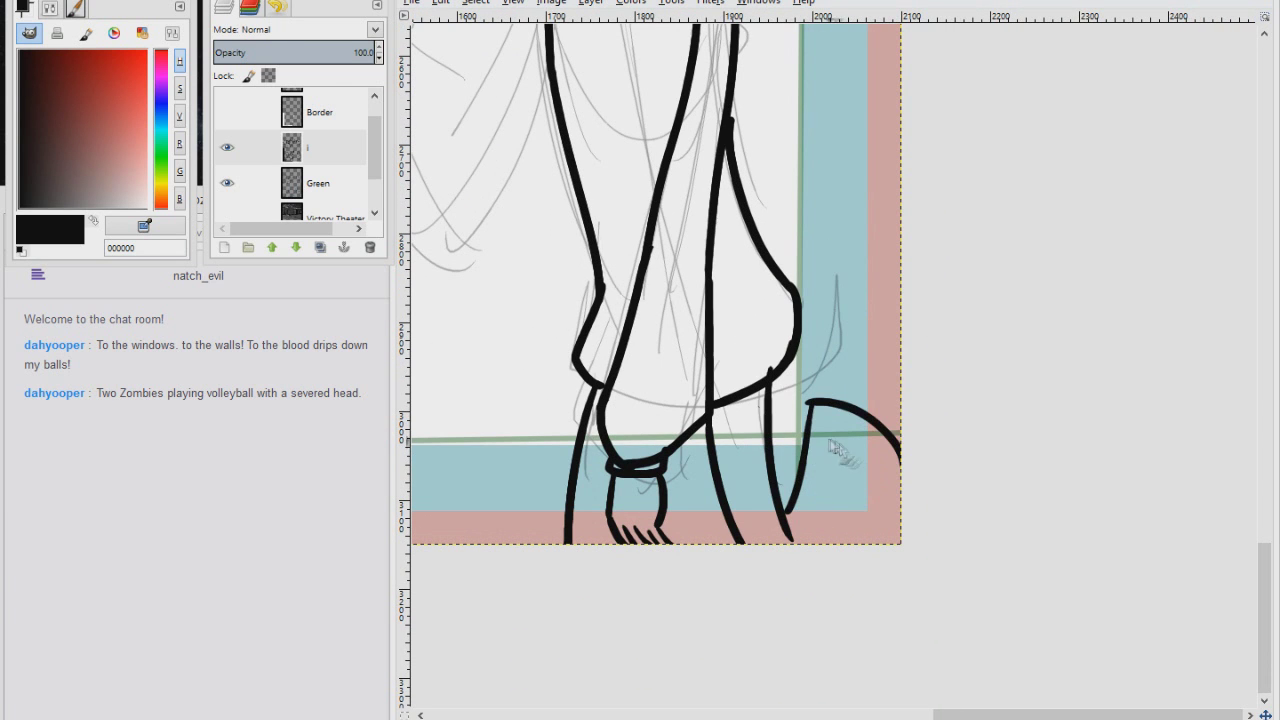
left_click_drag(808, 437, 840, 544)
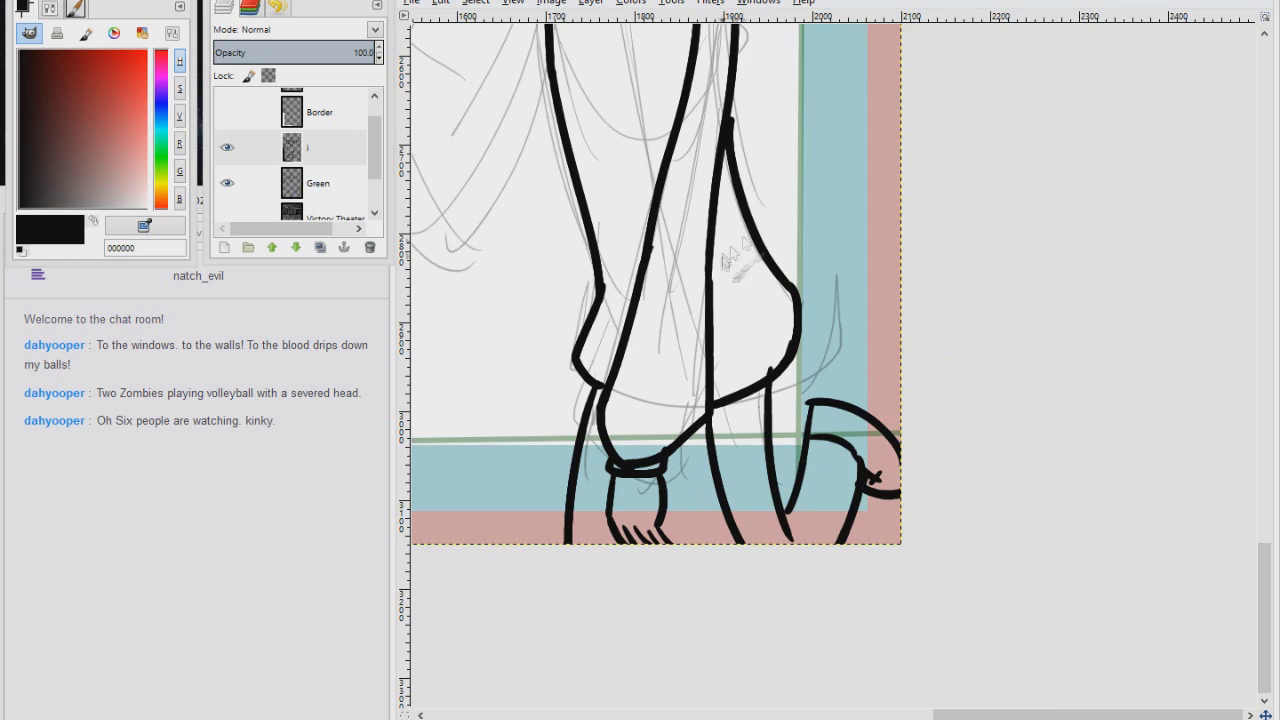
Ink the figure's raised arm from shoulder to bent elbow, with the forearm and wrist cuff
scroll(735, 258, "up", 5)
scroll(705, 245, "left", 3)
left_click_drag(704, 242, 600, 440)
mouse_move(545, 280)
left_mouse_down()
mouse_move(568, 343)
mouse_move(640, 400)
left_mouse_up()
mouse_move(497, 300)
left_mouse_down()
mouse_move(600, 545)
mouse_move(710, 380)
left_mouse_up()
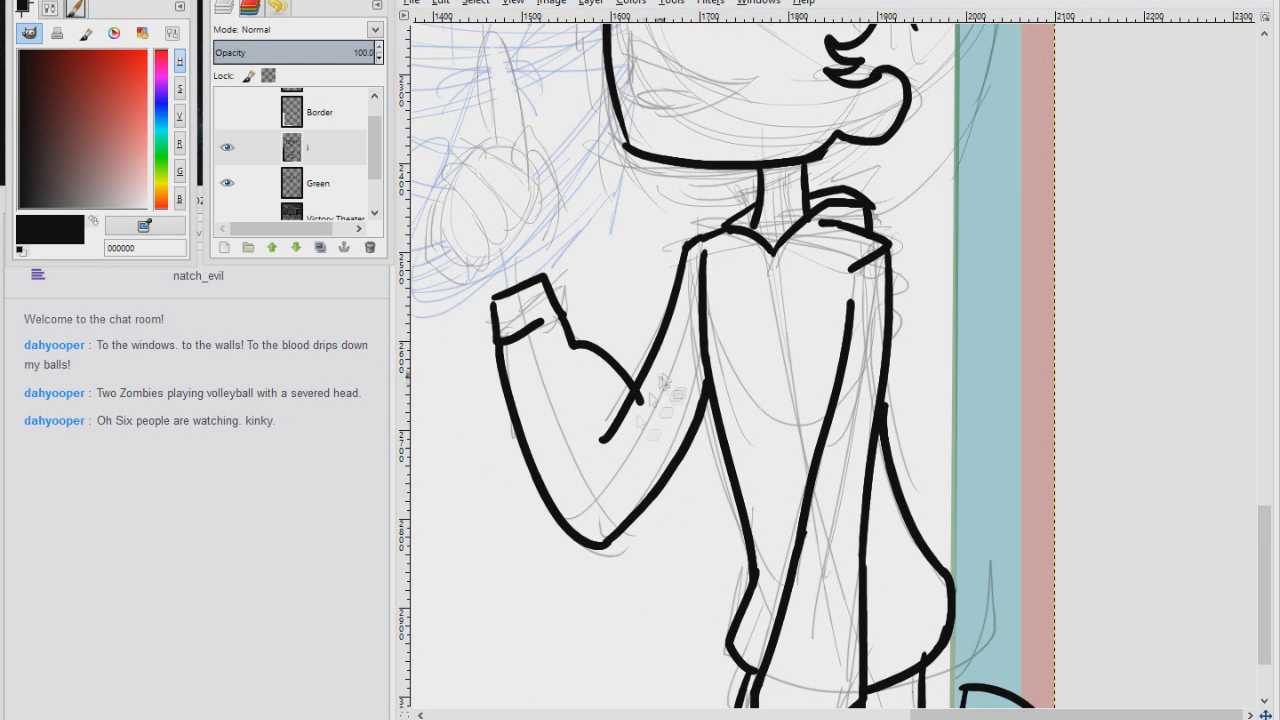
Erase the raised forearm's inner line and redraw it from the cuff to the crook of the elbow
left_click_drag(631, 388, 575, 358)
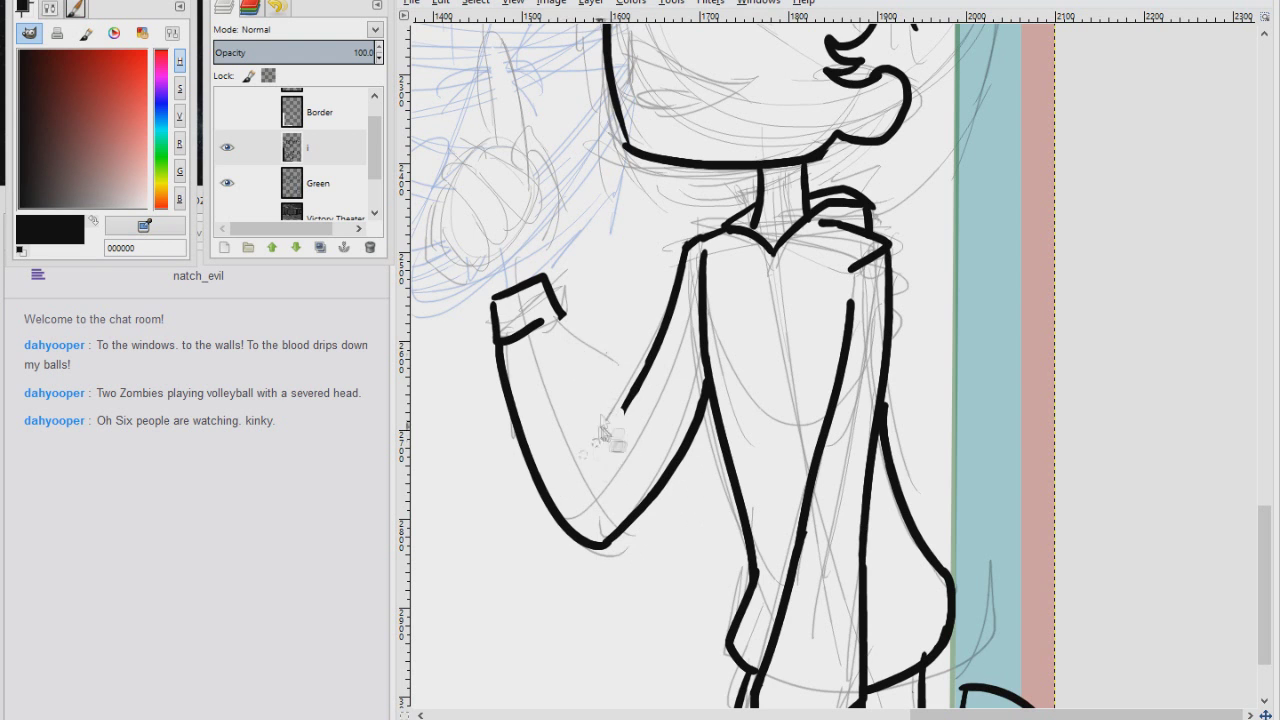
left_click_drag(557, 315, 633, 507)
left_click_drag(612, 464, 656, 370)
Ink the raised hand with its extended index finger, curled fingers and thumb
scroll(630, 420, "up", 4)
scroll(630, 420, "left", 2)
mouse_move(585, 468)
left_mouse_down()
mouse_move(540, 372)
mouse_move(588, 452)
left_mouse_up()
mouse_move(560, 365)
left_mouse_down()
mouse_move(640, 320)
mouse_move(660, 465)
left_mouse_up()
mouse_move(625, 345)
left_mouse_down()
mouse_move(605, 225)
mouse_move(575, 340)
left_mouse_up()
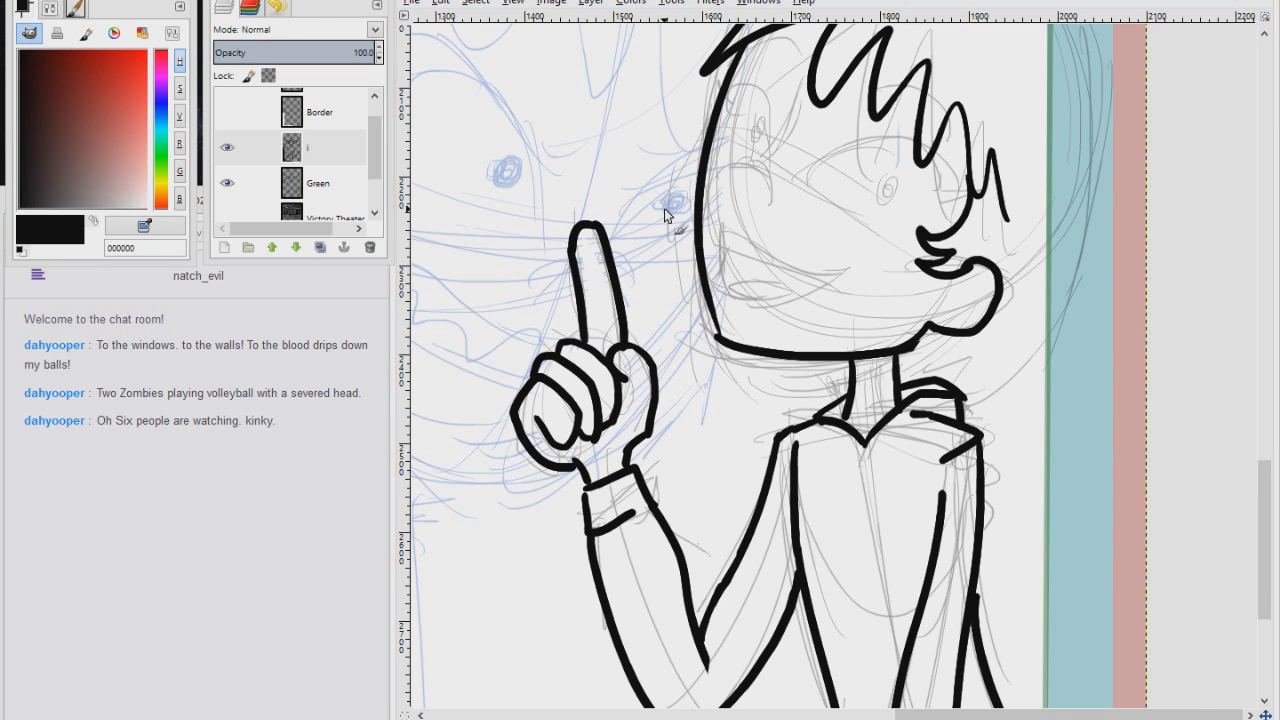
Ink the pointing figure's eyes, nose and open smiling mouth, filling the mouth interior with black
scroll(668, 215, "up", 3)
scroll(668, 215, "right", 2)
mouse_move(720, 250)
left_mouse_down()
mouse_move(683, 298)
mouse_move(862, 298)
mouse_move(880, 342)
left_mouse_up()
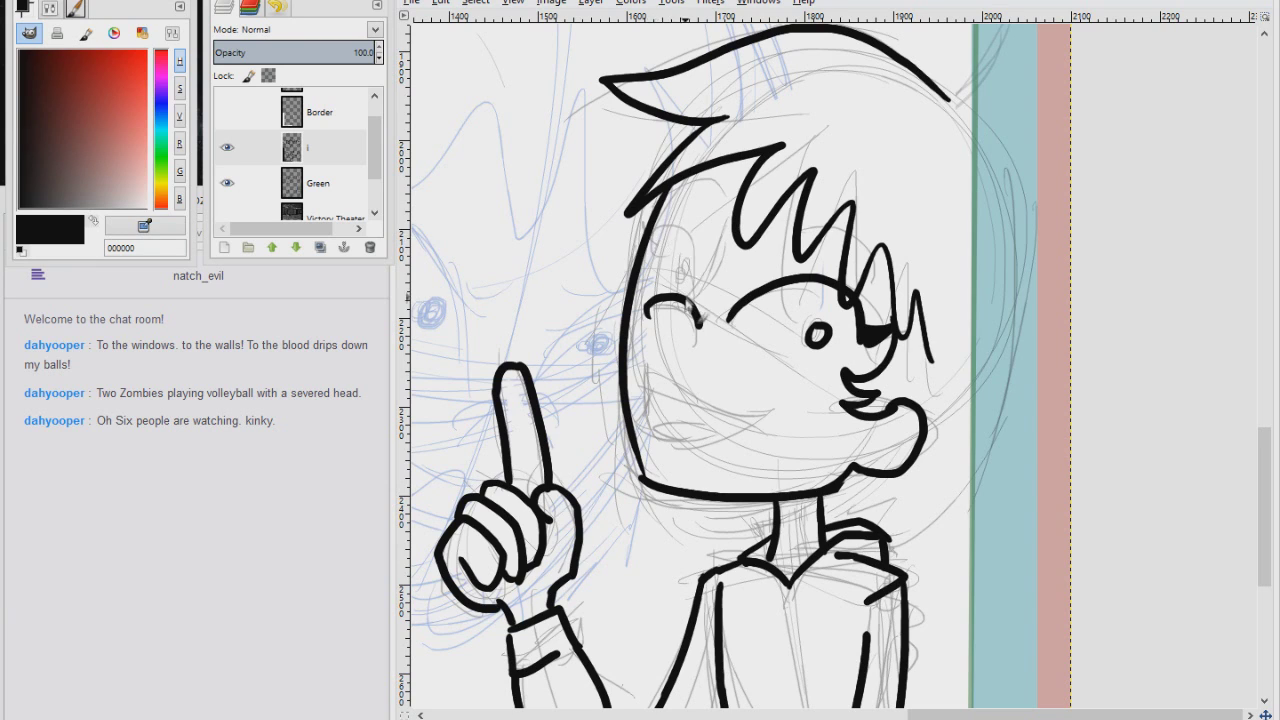
left_click_drag(640, 370, 800, 401)
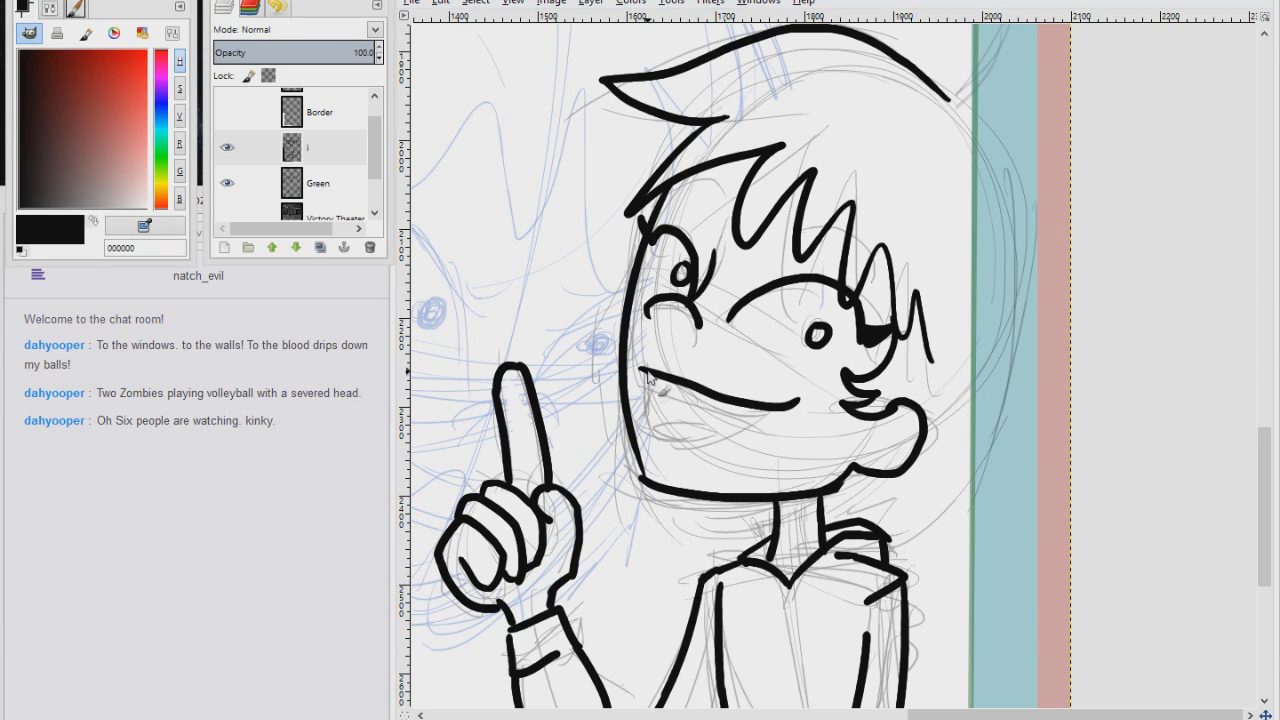
left_click_drag(645, 410, 768, 422)
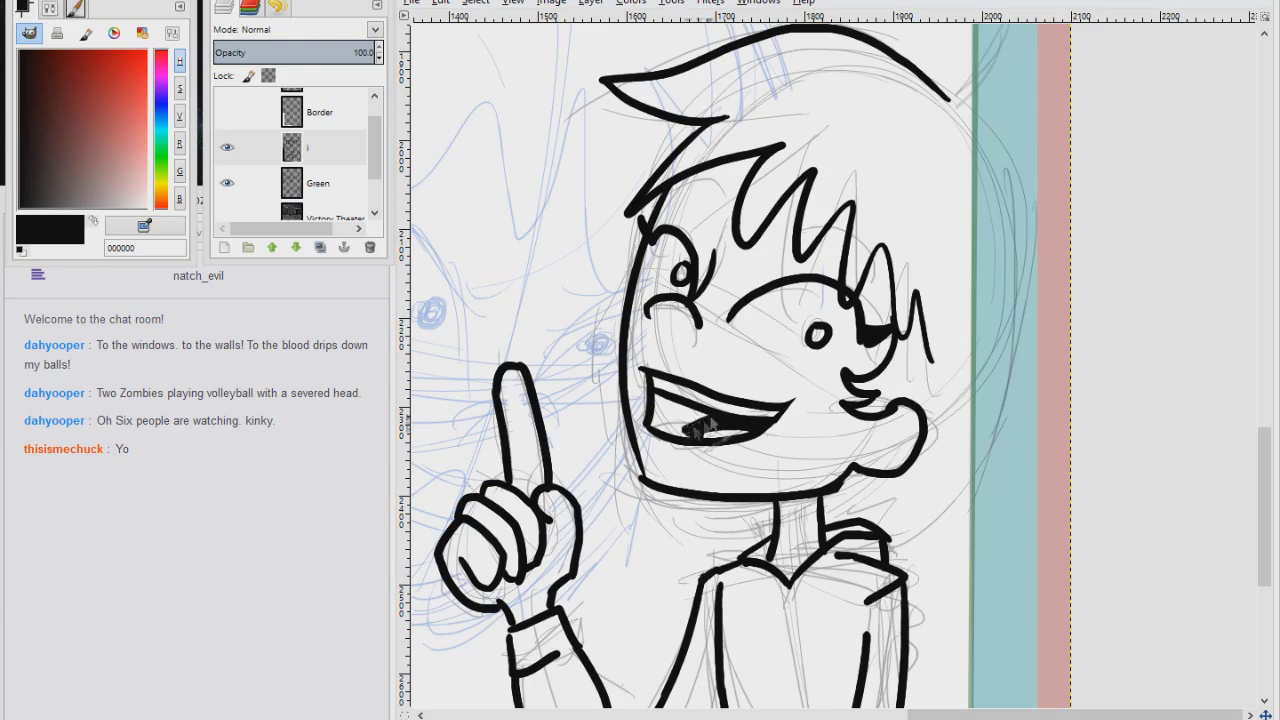
Ink the back contour of the pointing figure's hair and the jagged locks on the far side of the face
scroll(804, 434, "down", 3)
scroll(804, 434, "right", 3)
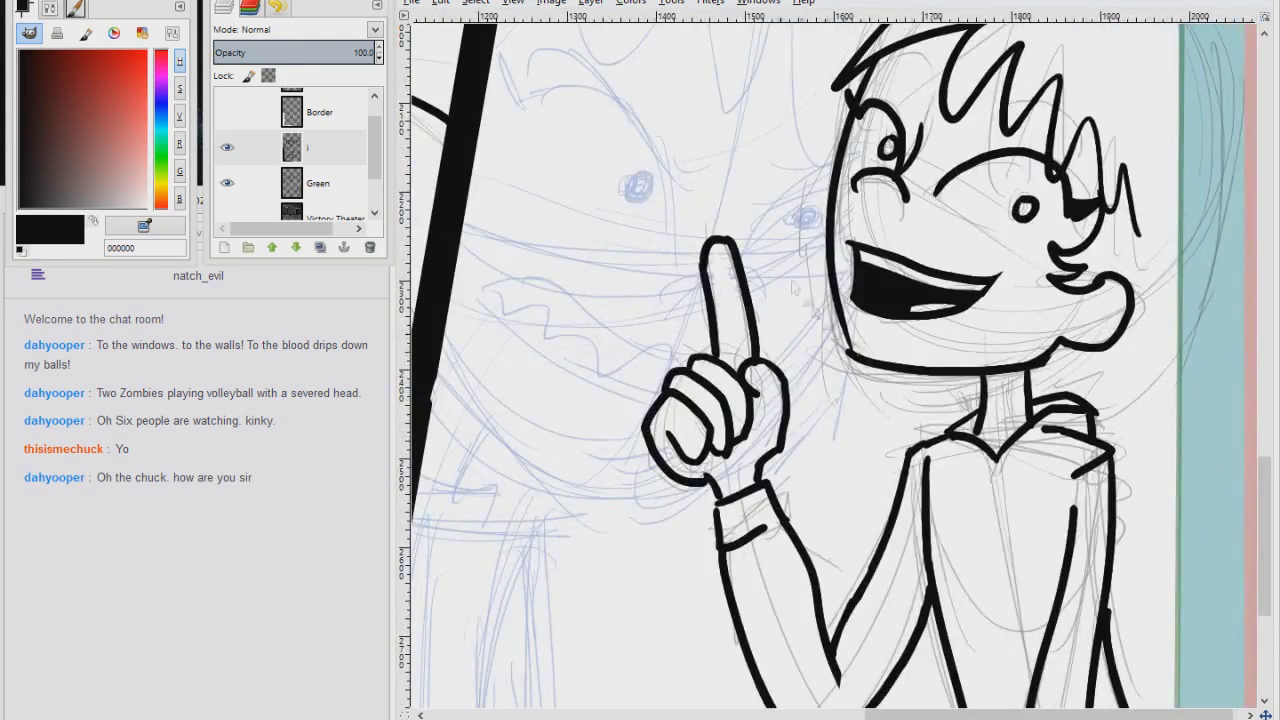
scroll(804, 434, "right", 2)
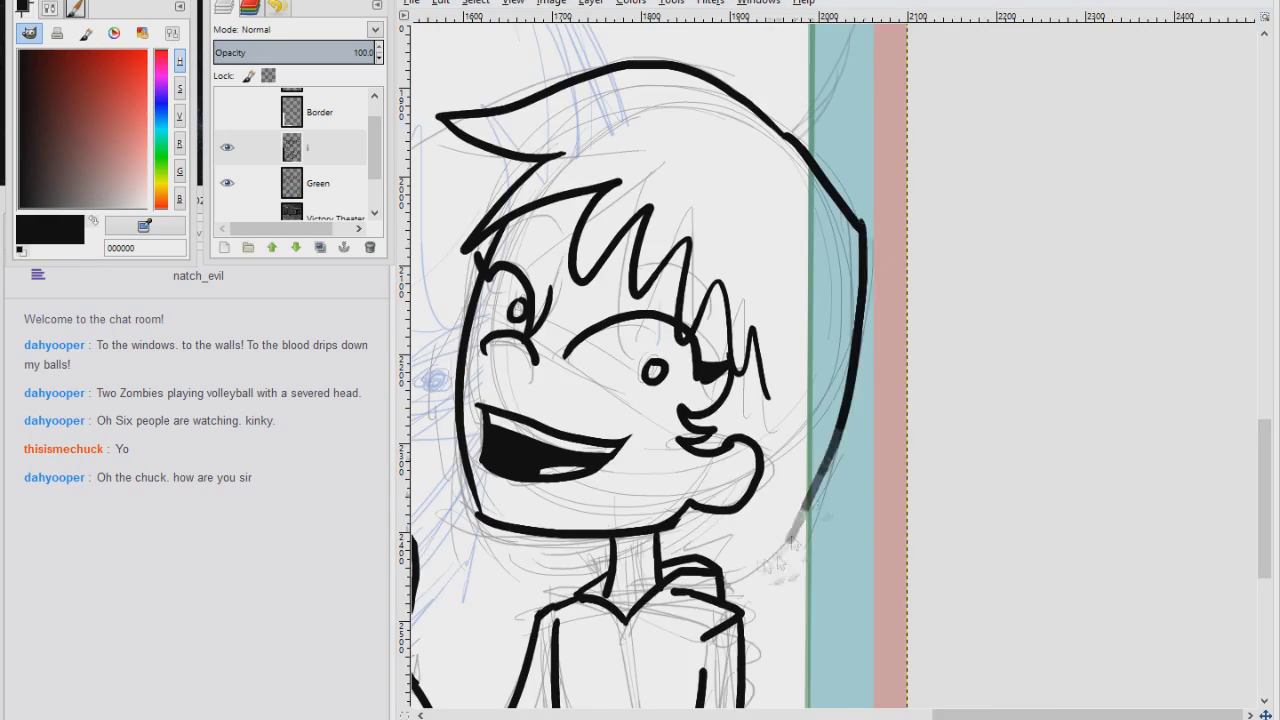
scroll(600, 300, "left", 4)
left_click_drag(600, 292, 630, 392)
left_click_drag(612, 198, 584, 240)
Ink the jagged hair locks around the pointing figure's neck and rework the forehead hair with an extra pointed tuft
scroll(600, 300, "right", 2)
scroll(600, 300, "down", 1)
left_click_drag(840, 300, 878, 370)
scroll(818, 610, "up", 5)
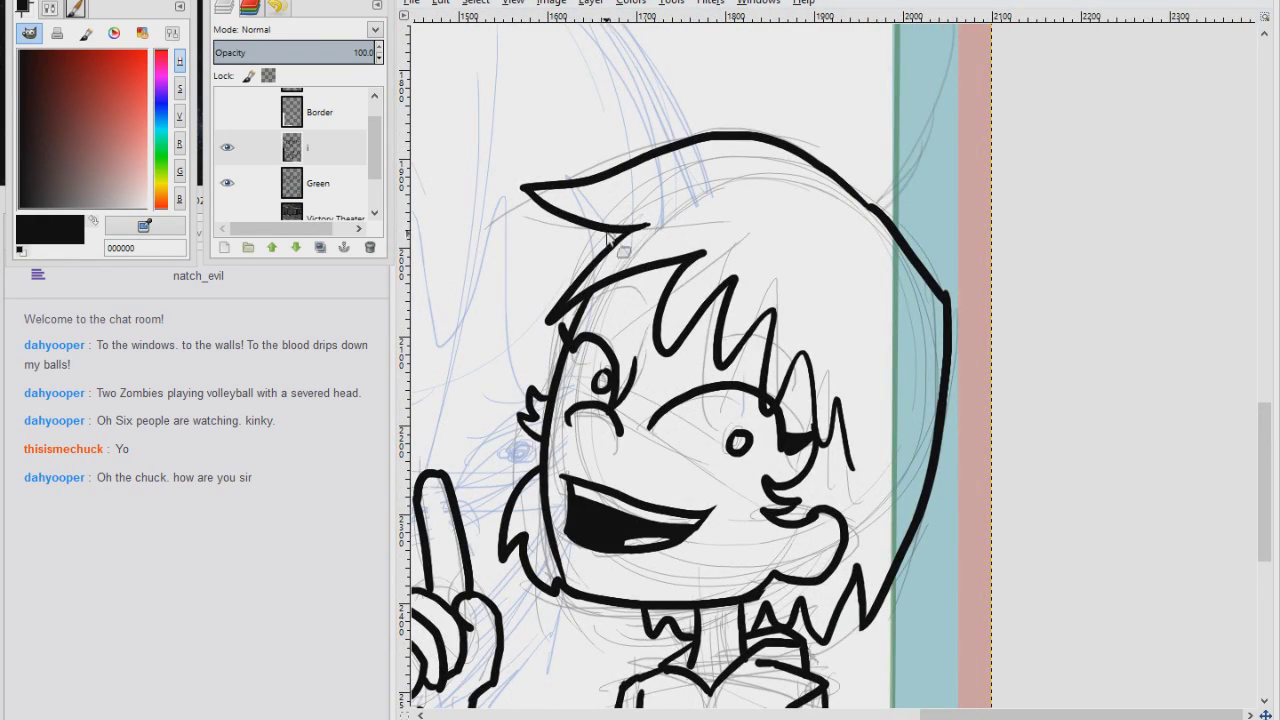
left_click_drag(610, 236, 624, 226)
scroll(630, 240, "left", 3)
scroll(630, 240, "up", 2)
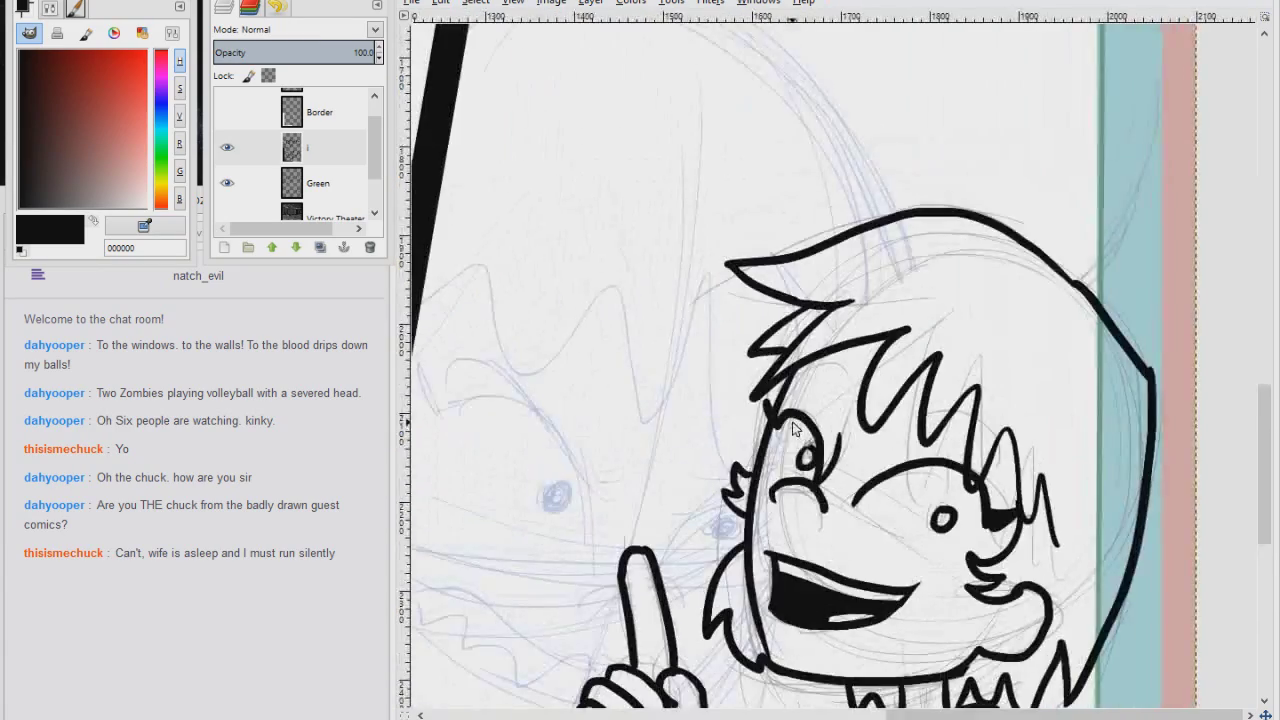
scroll(645, 280, "down", 3)
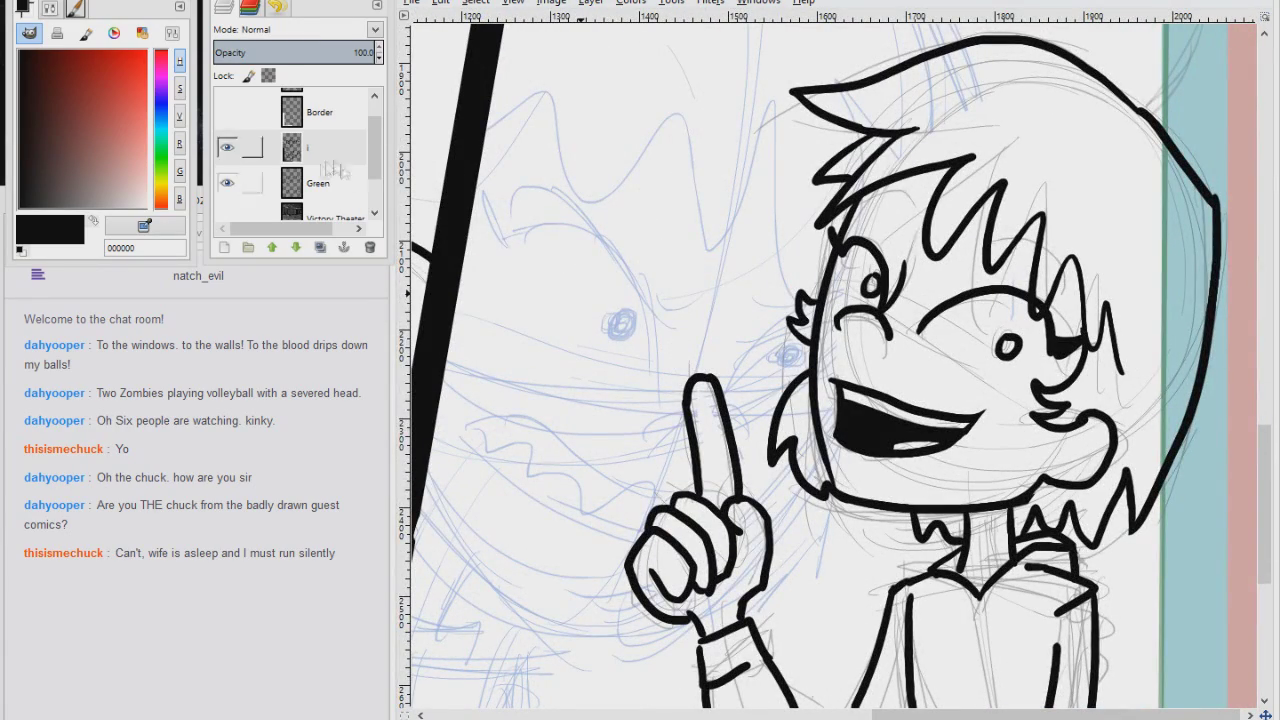
Create a new layer and ink the large background face's angry brow and both eyes in grey 505050
key("shift+ctrl+n")
key("Return")
mouse_move(712, 300)
left_mouse_down()
mouse_move(515, 197)
mouse_move(509, 234)
left_mouse_up()
left_click_drag(624, 332, 612, 312)
scroll(612, 312, "down", 2)
scroll(612, 312, "right", 3)
left_click_drag(648, 238, 671, 280)
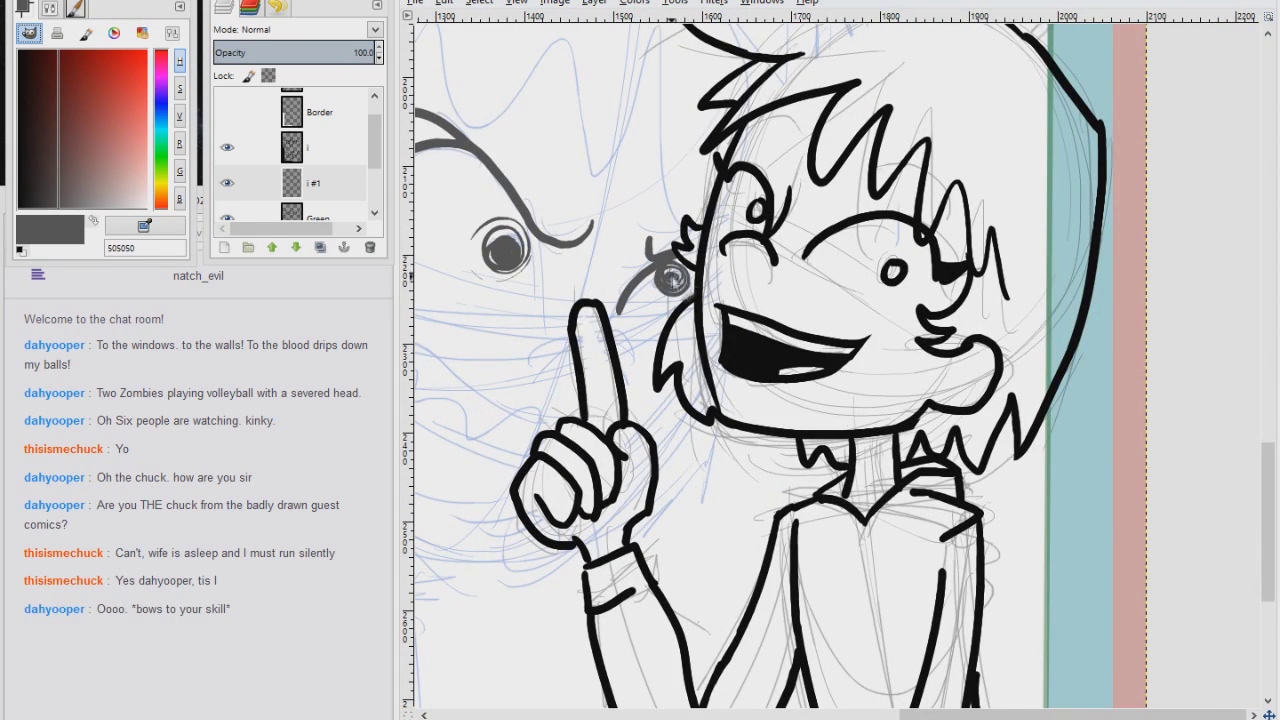
Ink the background face's far brow line and the nose curve behind the raised finger in grey
scroll(641, 289, "down", 1)
scroll(641, 289, "left", 1)
scroll(641, 252, "up", 8)
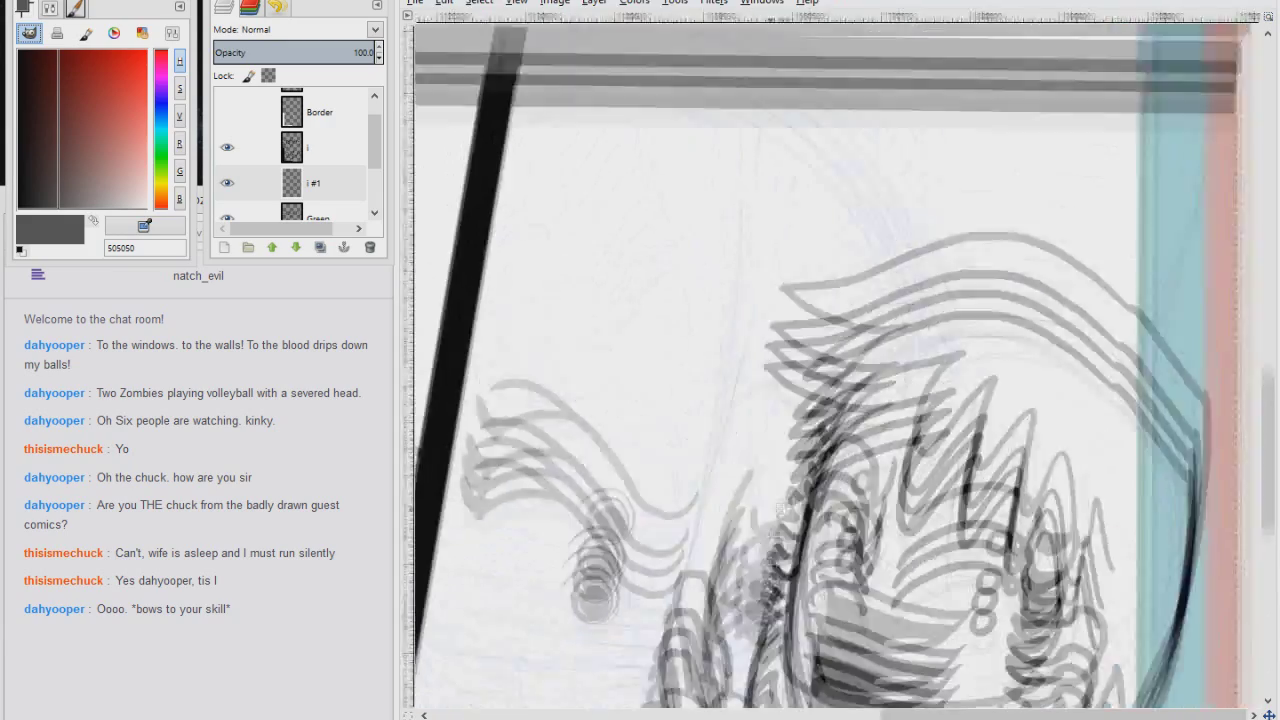
scroll(641, 252, "right", 4)
scroll(757, 324, "down", 3)
scroll(790, 345, "left", 4)
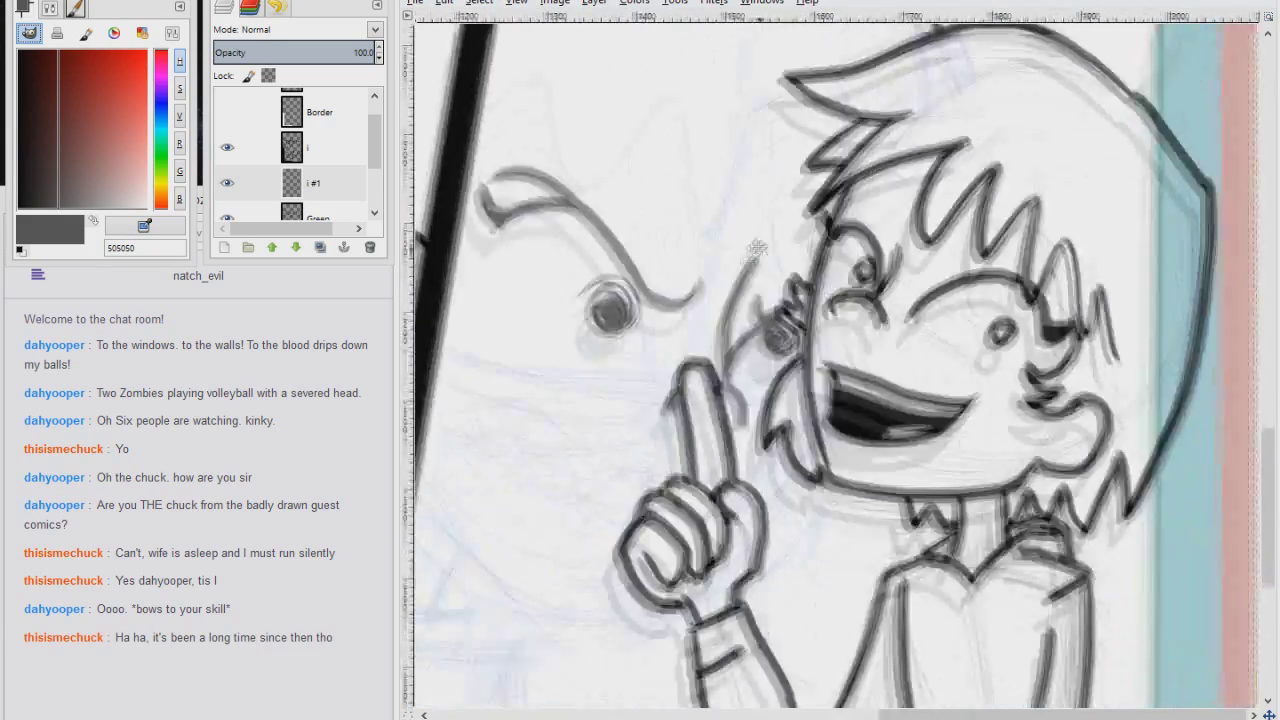
mouse_move(850, 345)
left_mouse_down()
mouse_move(770, 300)
mouse_move(460, 270)
left_mouse_up()
Ink the background face's slanted snarling mouth with zigzag teeth and the chin curve beneath it
scroll(541, 454, "down", 7)
scroll(541, 454, "right", 3)
scroll(708, 313, "left", 4)
scroll(708, 313, "up", 1)
left_click_drag(704, 312, 482, 224)
left_click_drag(484, 252, 680, 372)
left_click_drag(500, 232, 630, 318)
scroll(740, 300, "down", 1)
scroll(740, 300, "right", 2)
scroll(742, 273, "left", 6)
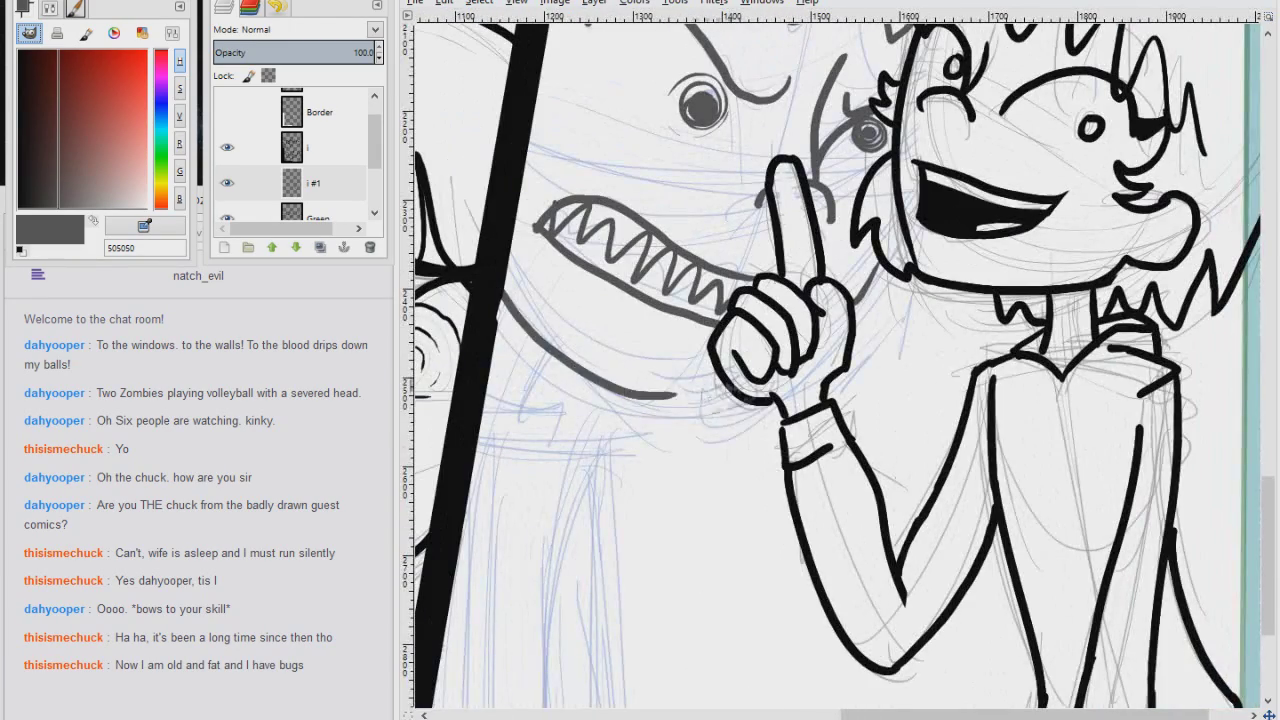
Ink the jagged forehead fringe and the head arc of the background figure in grey
scroll(742, 273, "up", 9)
scroll(742, 273, "right", 6)
scroll(740, 360, "down", 8)
scroll(740, 360, "left", 3)
mouse_move(583, 220)
left_mouse_down()
mouse_move(530, 296)
mouse_move(622, 262)
left_mouse_up()
Ink the background figure's neck, collar, shoulder and long arm down to the hand at the panel's lower edge
scroll(619, 266, "down", 2)
left_click_drag(660, 155, 620, 250)
left_click_drag(630, 180, 600, 540)
left_click_drag(665, 198, 685, 228)
scroll(650, 300, "down", 4)
scroll(650, 300, "left", 1)
left_click_drag(652, 276, 645, 310)
left_click_drag(505, 363, 645, 315)
left_click_drag(515, 285, 650, 295)
mouse_move(550, 325)
left_mouse_down()
mouse_move(645, 305)
mouse_move(730, 380)
left_mouse_up()
Ink the long vertical lines of the background figure's clothing and clear the hand lines crossing between them
scroll(775, 548, "up", 5)
scroll(775, 548, "left", 2)
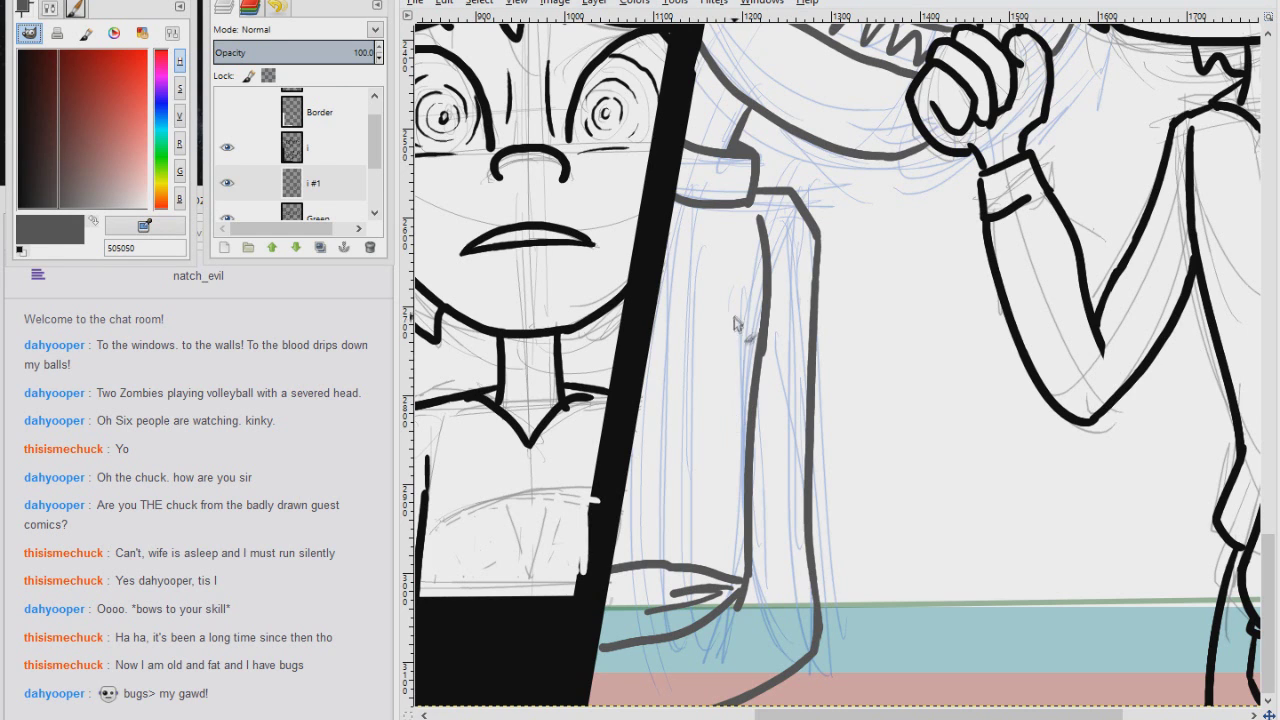
scroll(690, 157, "down", 1)
left_click_drag(700, 142, 632, 494)
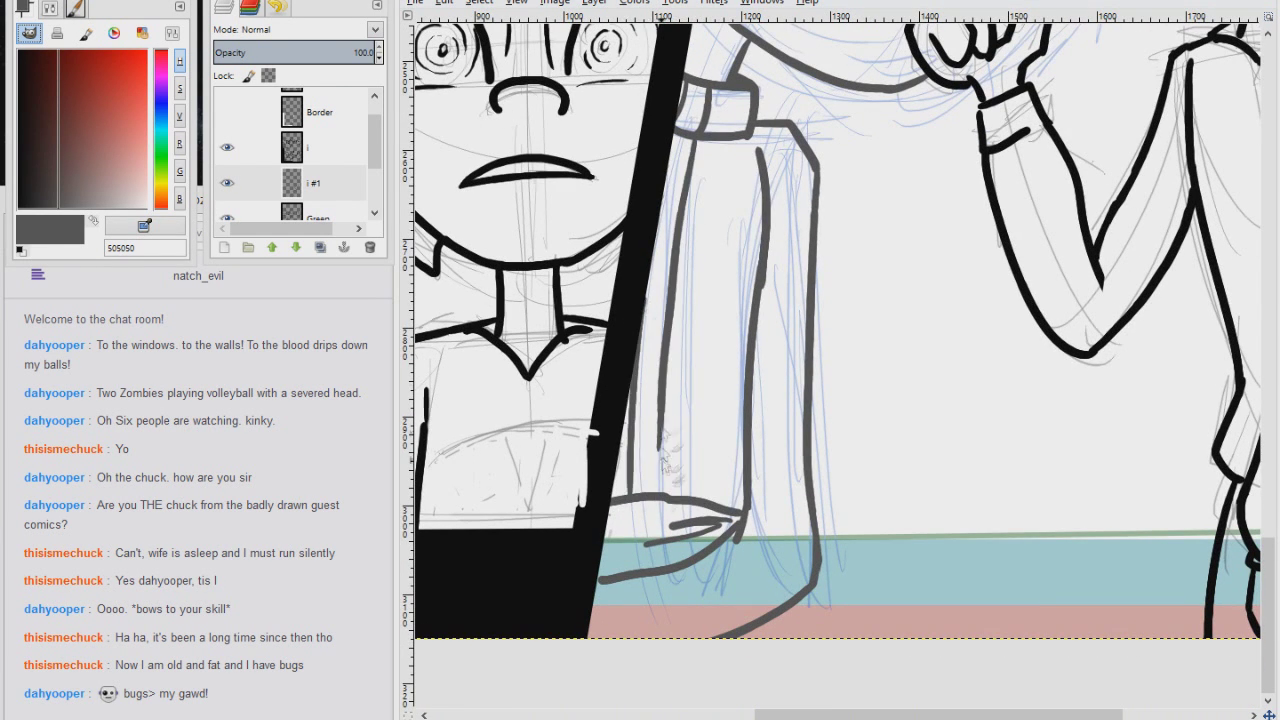
scroll(650, 450, "down", 3)
mouse_move(666, 352)
left_mouse_down()
mouse_move(656, 460)
mouse_move(633, 298)
left_mouse_up()
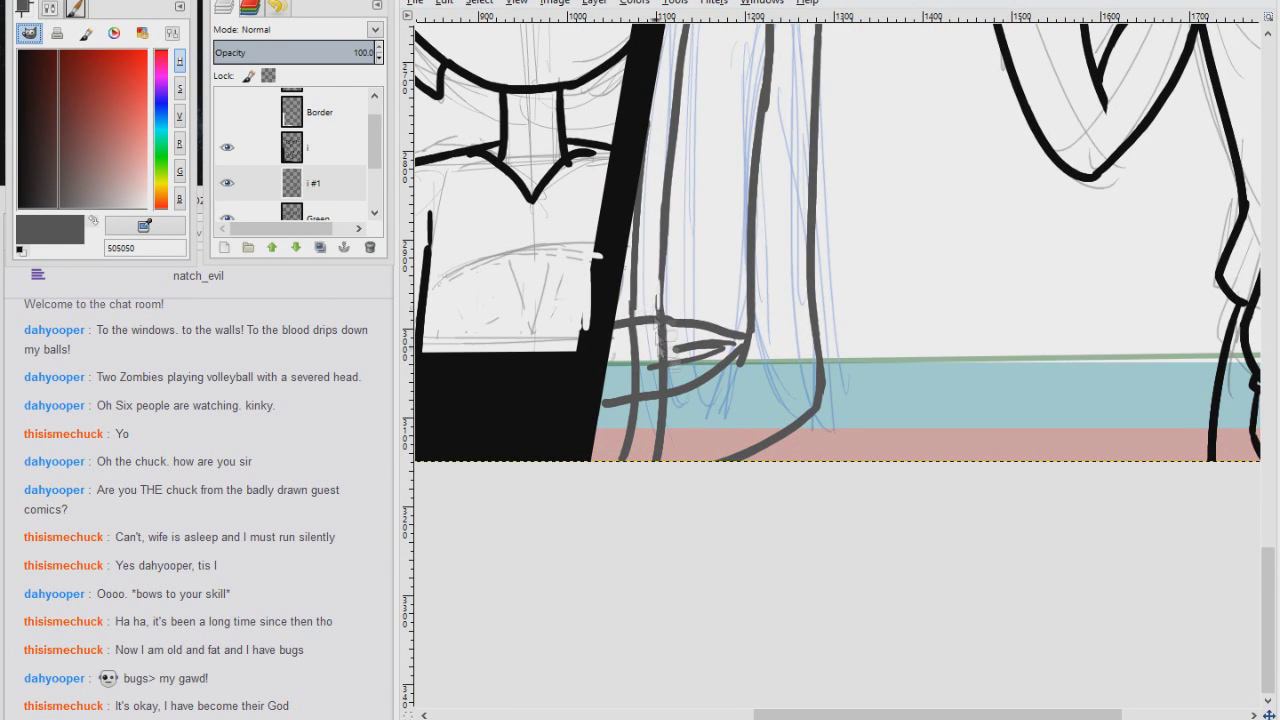
key("ctrl+z")
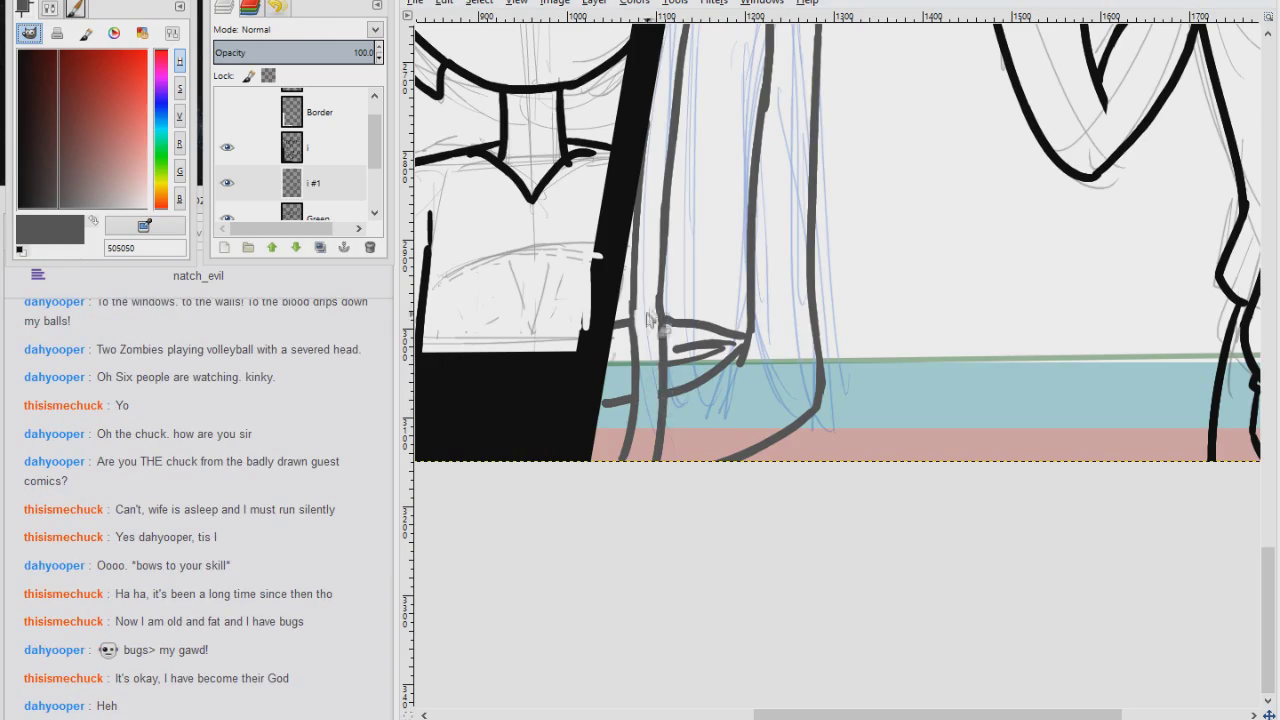
Hide the Green sketch layer to check the inked line art across the page, and show it again
scroll(840, 360, "up", 5)
scroll(840, 360, "right", 4)
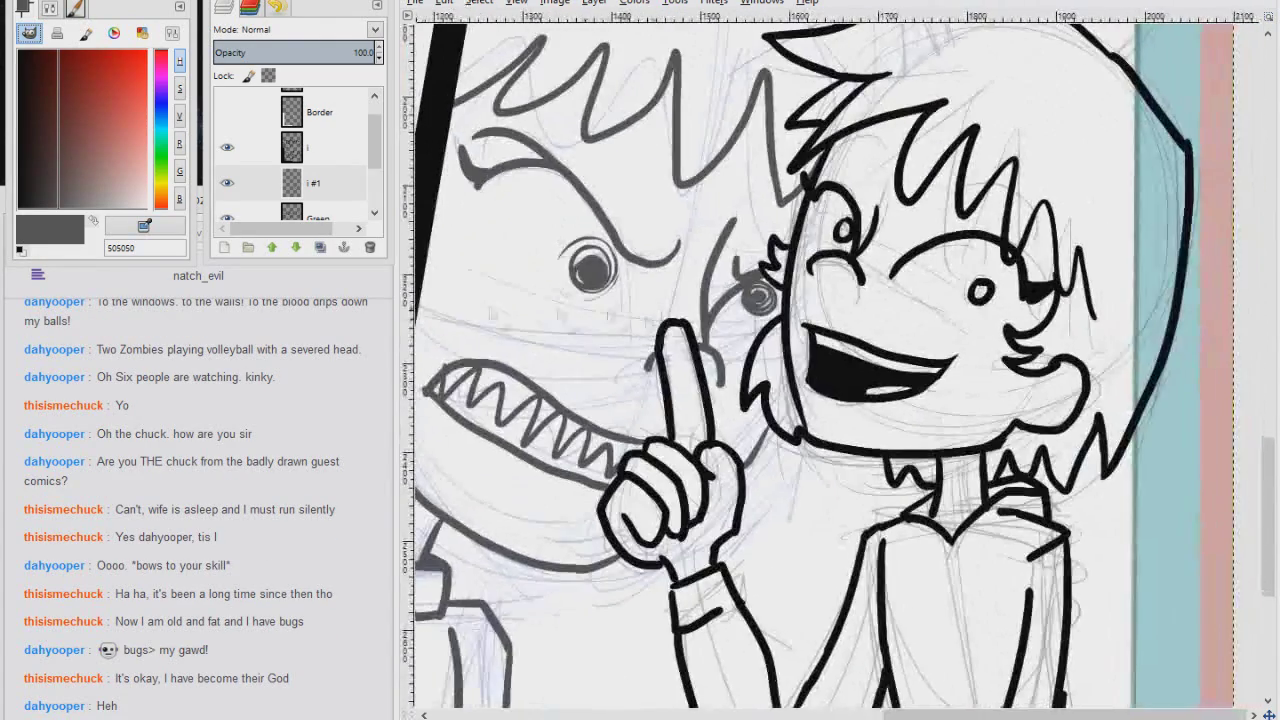
scroll(227, 140, "down", 2)
left_click(227, 131)
scroll(583, 348, "down", 4)
scroll(1150, 468, "up", 5)
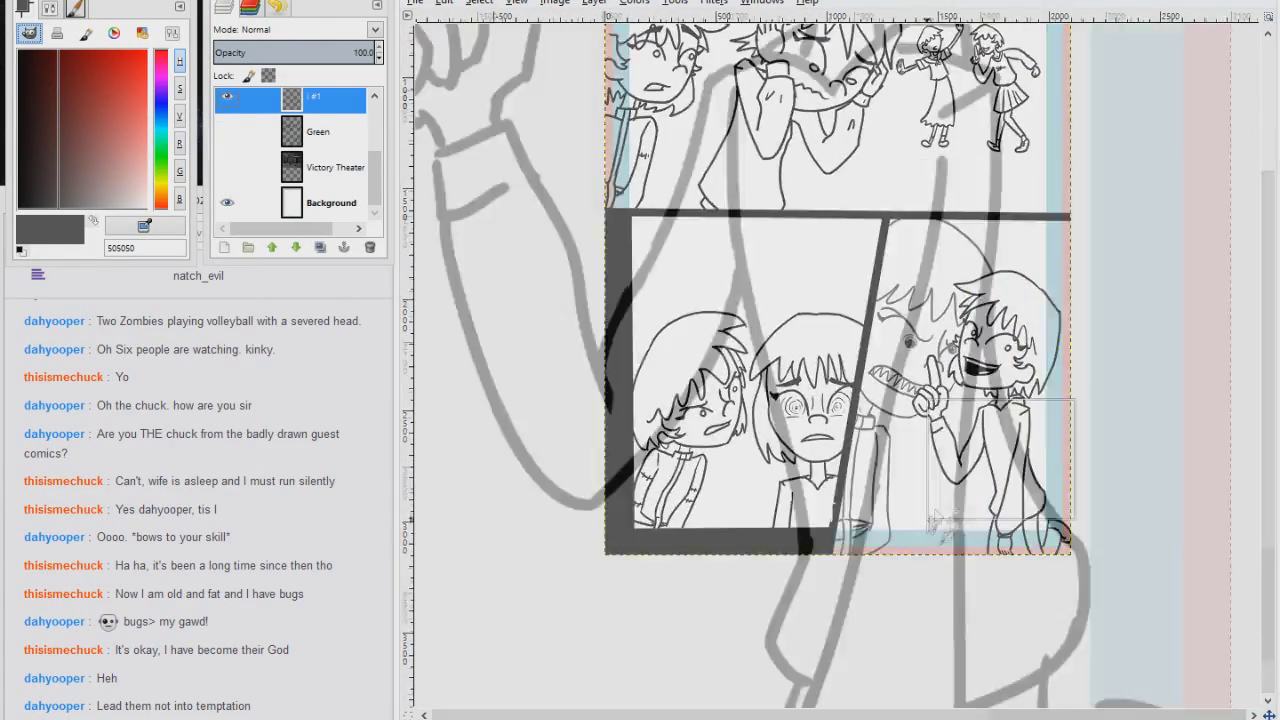
left_click(227, 131)
On the Green layer, sketch the word NEVADA in an arched shape across the pointing figure's chest
left_click(322, 131)
mouse_move(670, 332)
left_mouse_down()
mouse_move(612, 295)
mouse_move(775, 300)
left_mouse_up()
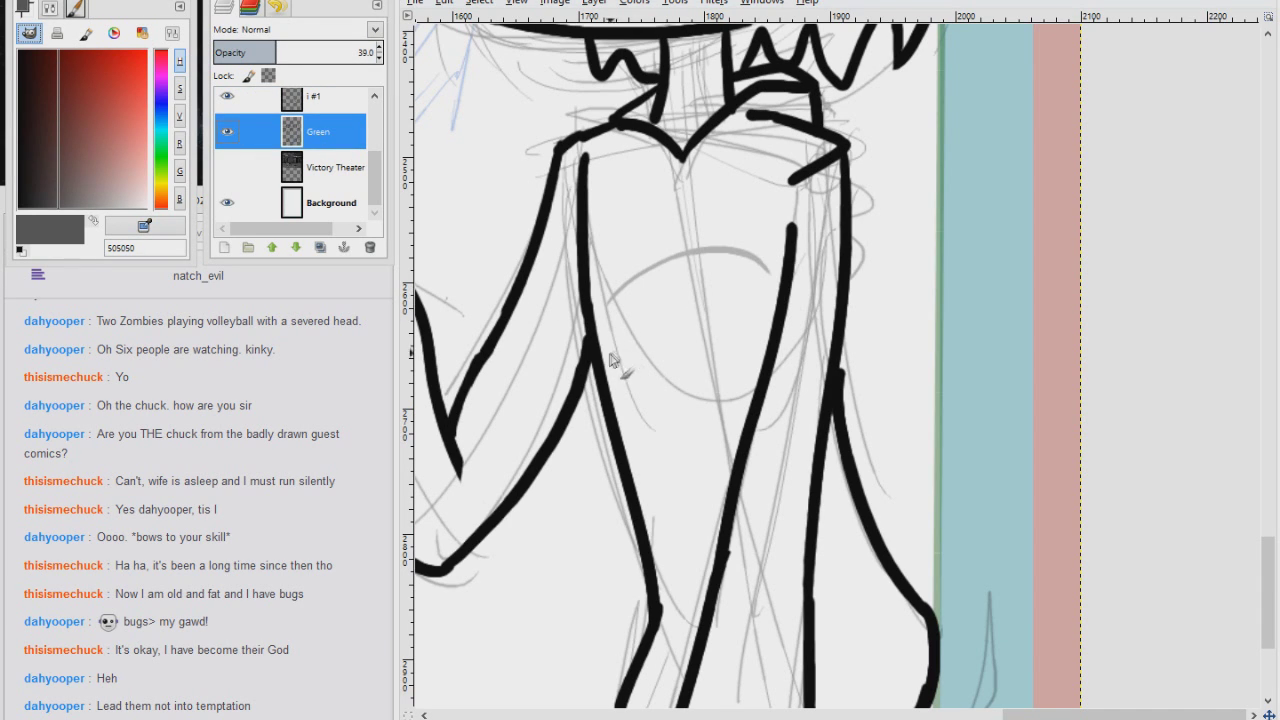
left_click_drag(610, 352, 765, 325)
left_click_drag(680, 265, 712, 258)
left_click_drag(718, 330, 740, 320)
left_click_drag(735, 265, 770, 260)
left_click_drag(752, 262, 755, 320)
left_click_drag(662, 267, 657, 326)
left_click_drag(661, 267, 682, 265)
left_click_drag(659, 296, 677, 294)
left_click_drag(657, 326, 687, 327)
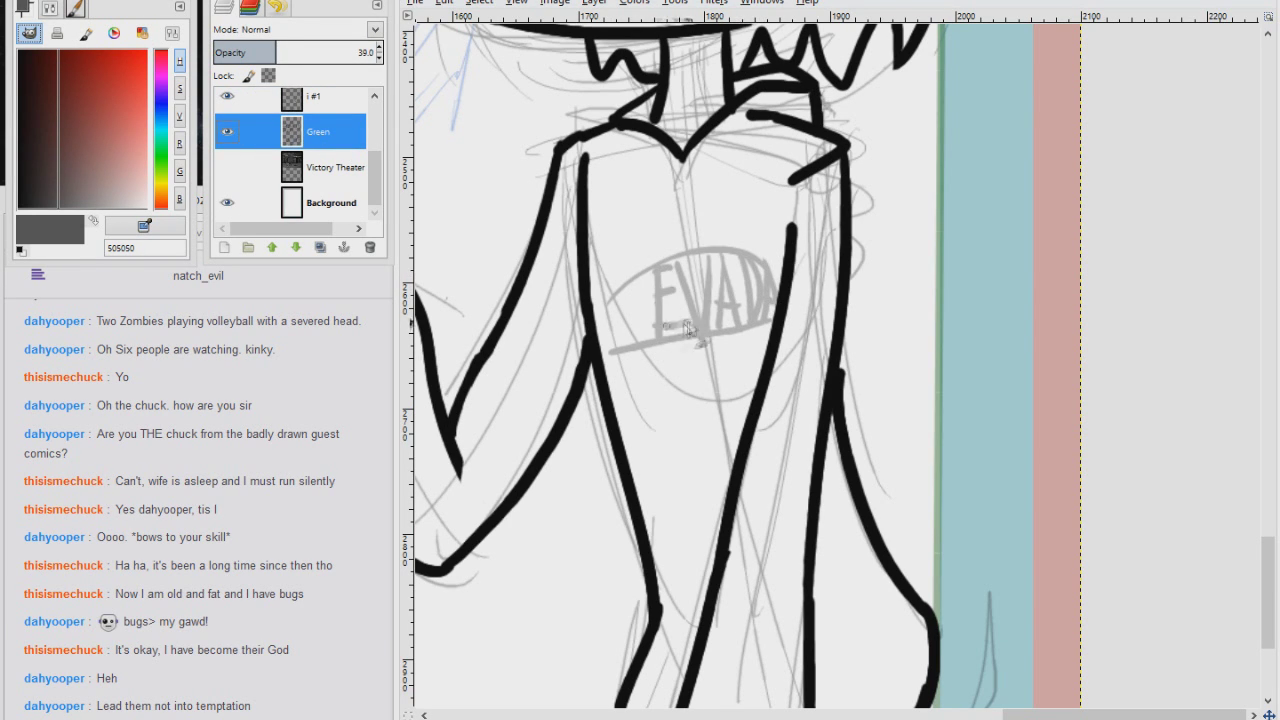
Fill the Background layer with dark teal 20686d
left_click(300, 203)
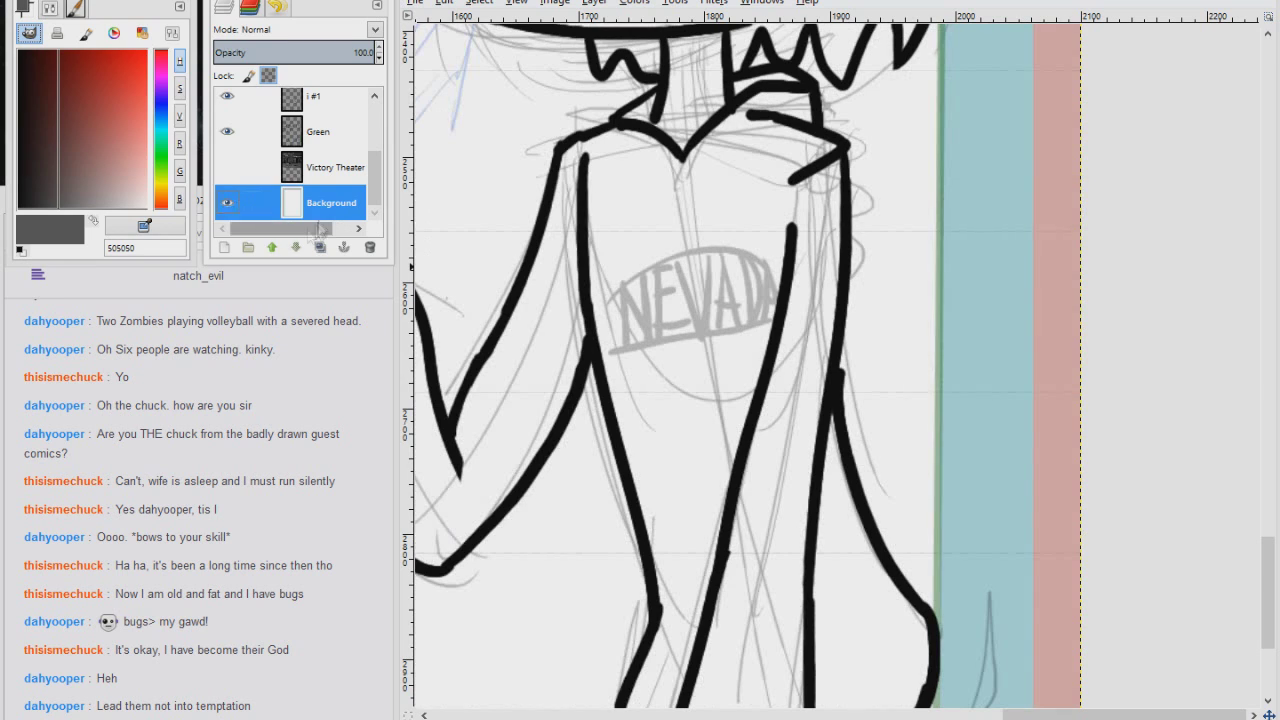
left_click(224, 247)
left_click(263, 290)
left_click(72, 96)
key("ctrl+comma")
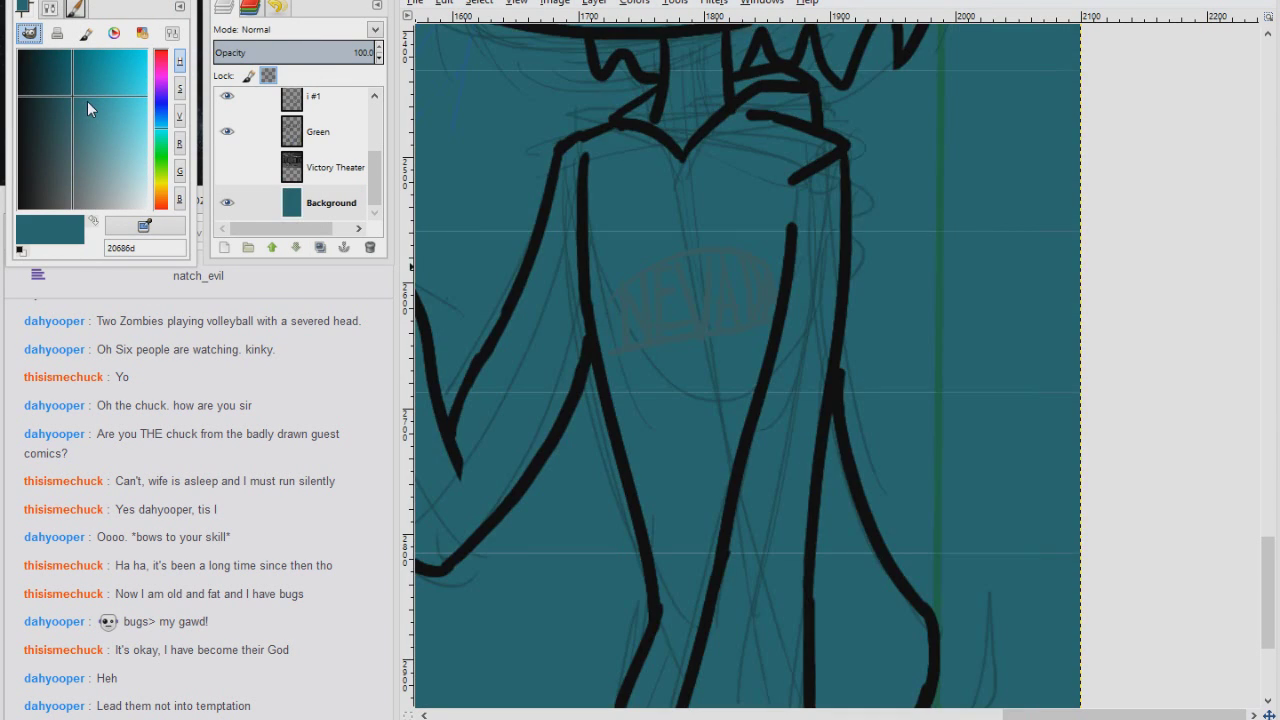
On layer i #1, letter NEVADA in white on the pointing figure's shirt and the cut-off word on the staring figure's shirt
scroll(418, 269, "up", 5)
scroll(418, 269, "down", 5)
key("Page_Up")
key("Page_Up")
key("Page_Up")
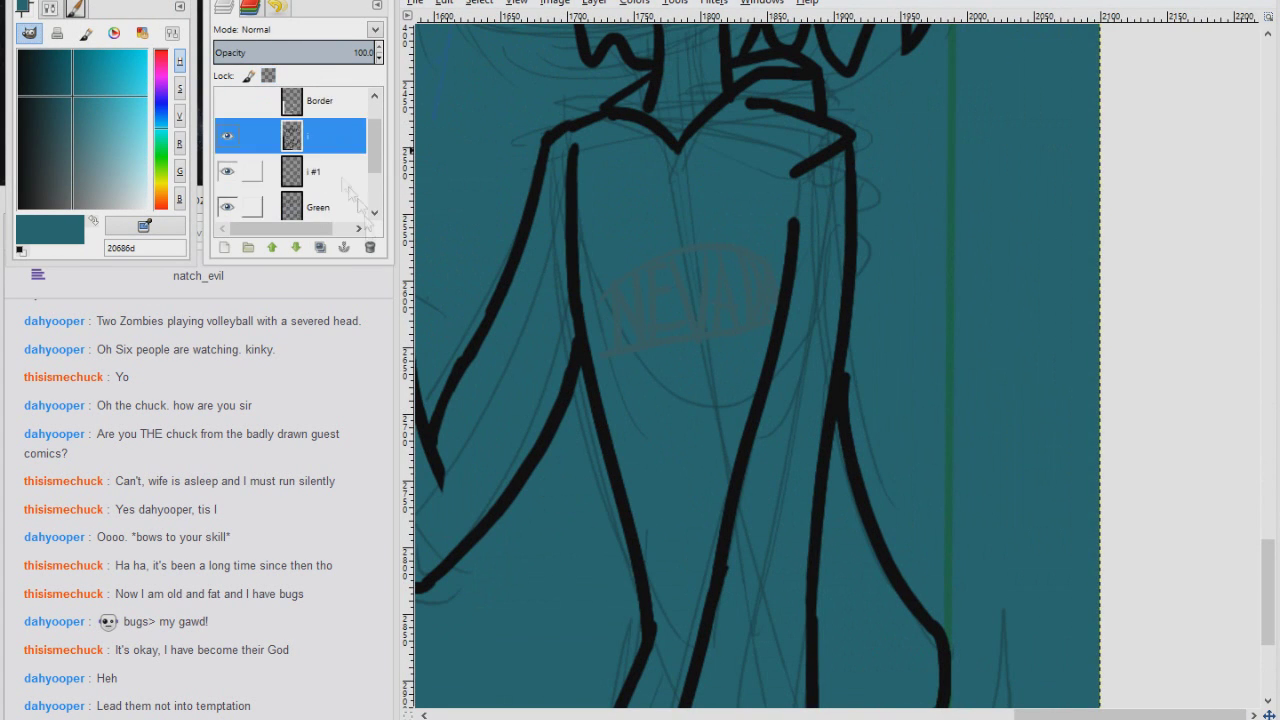
key("d")
mouse_move(614, 355)
left_mouse_down()
mouse_move(648, 264)
mouse_move(678, 335)
left_mouse_up()
left_click_drag(690, 255, 745, 300)
mouse_move(752, 250)
left_mouse_down()
mouse_move(772, 303)
mouse_move(782, 287)
left_mouse_up()
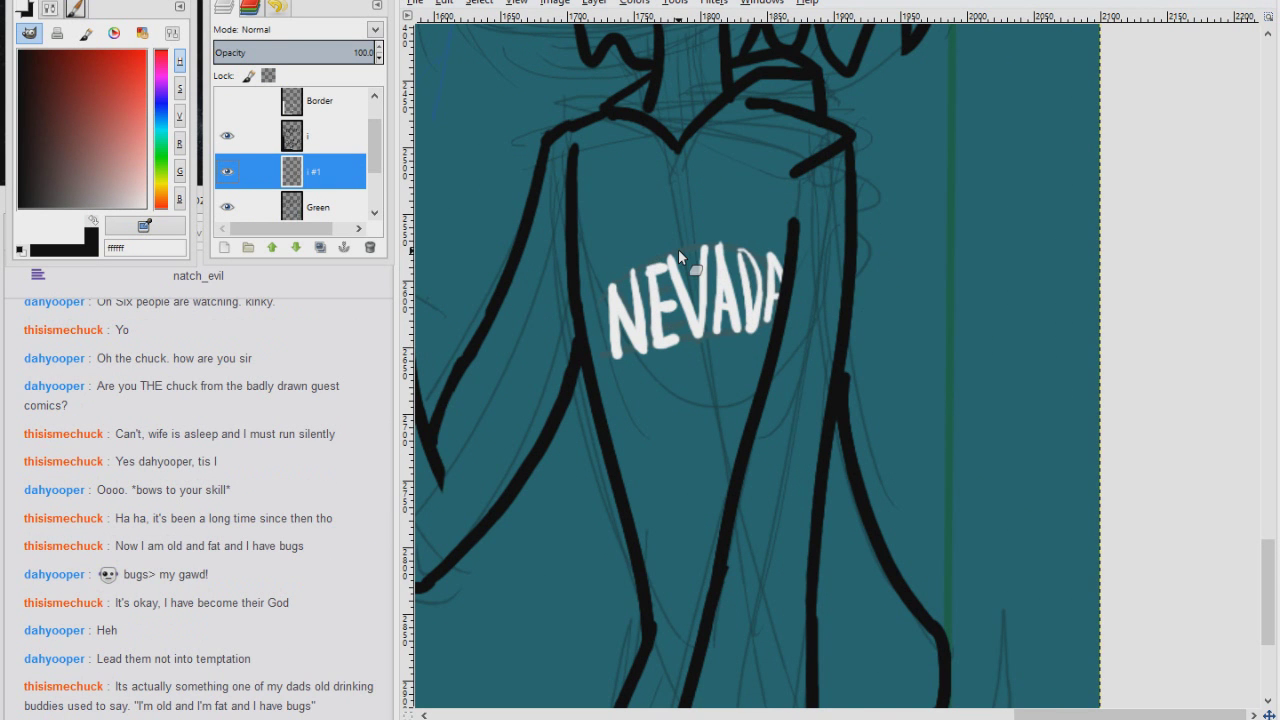
scroll(678, 249, "down", 4)
scroll(840, 330, "up", 3)
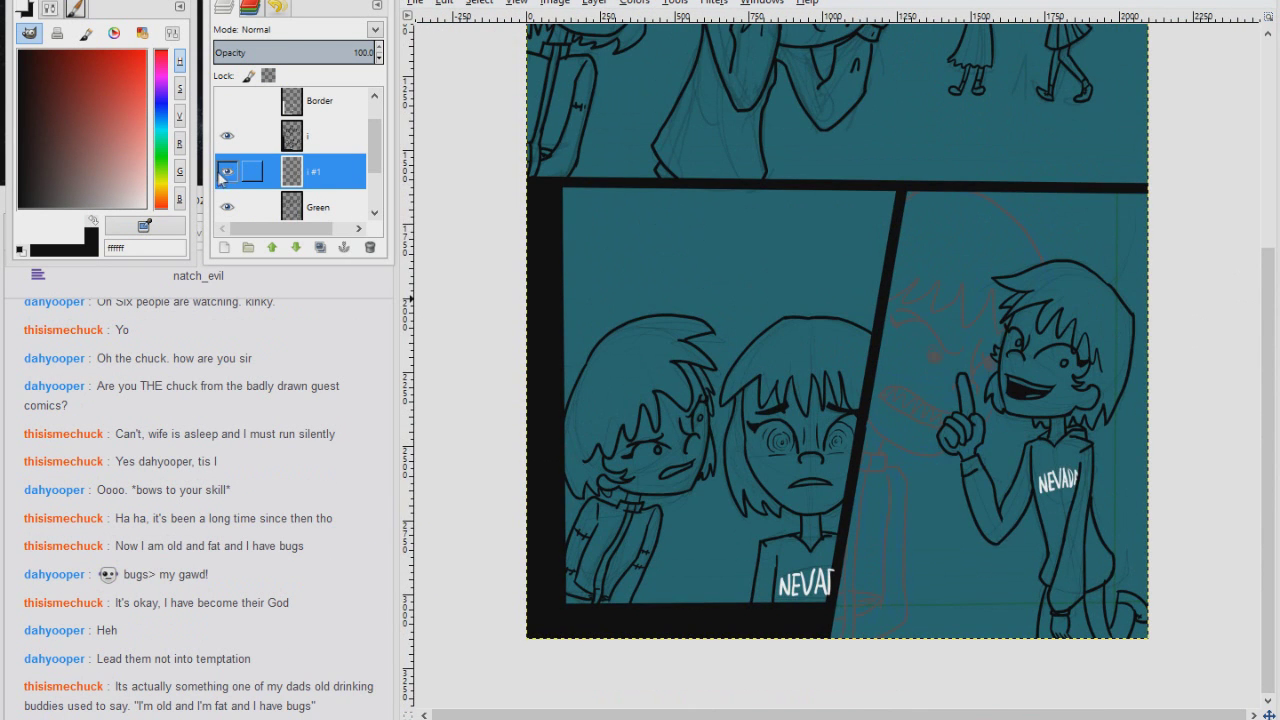
Sample the grey 505050 from the background figure's pupil as the foreground colour
scroll(366, 153, "down", 2)
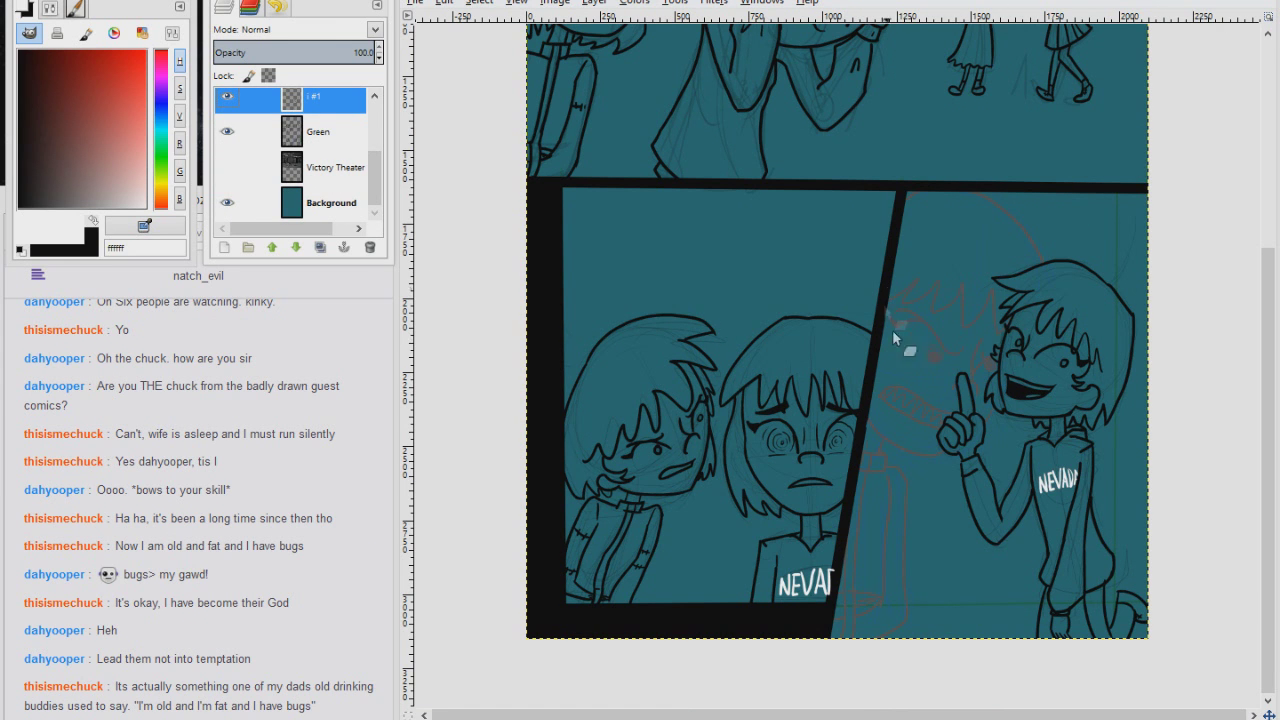
left_click_drag(1016, 270, 893, 383)
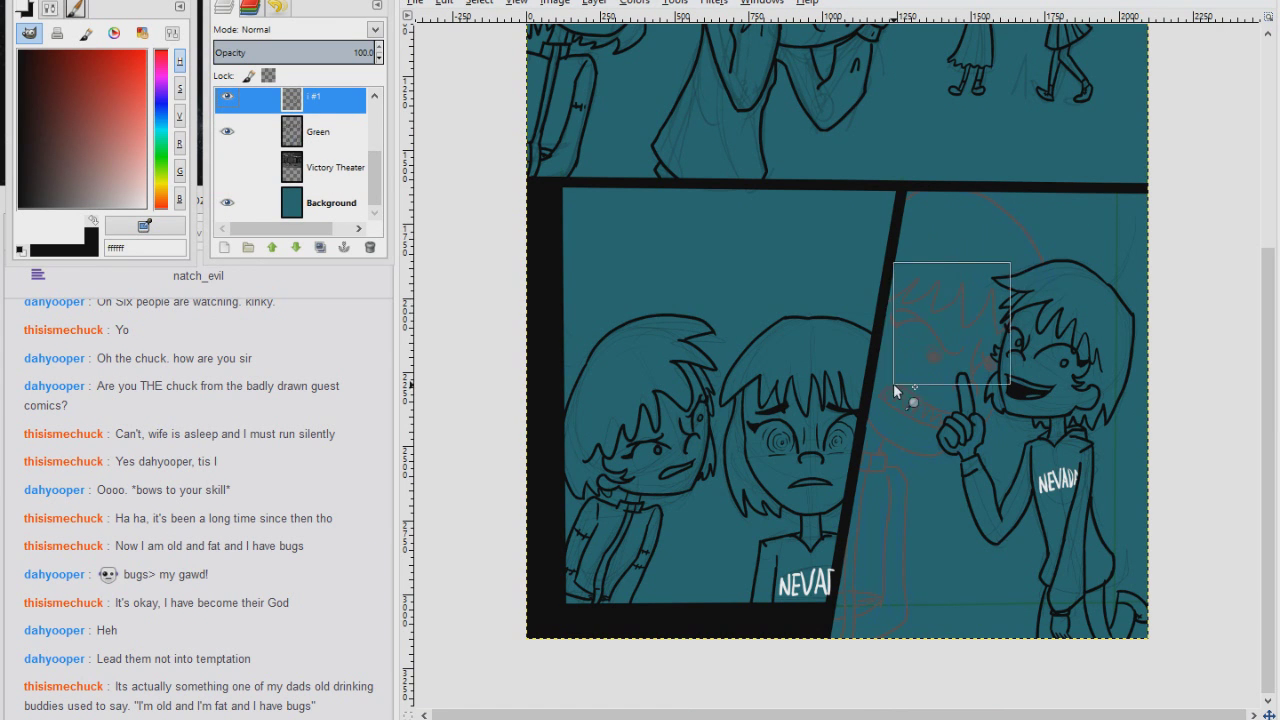
left_click_drag(884, 312, 698, 476)
left_click(764, 442)
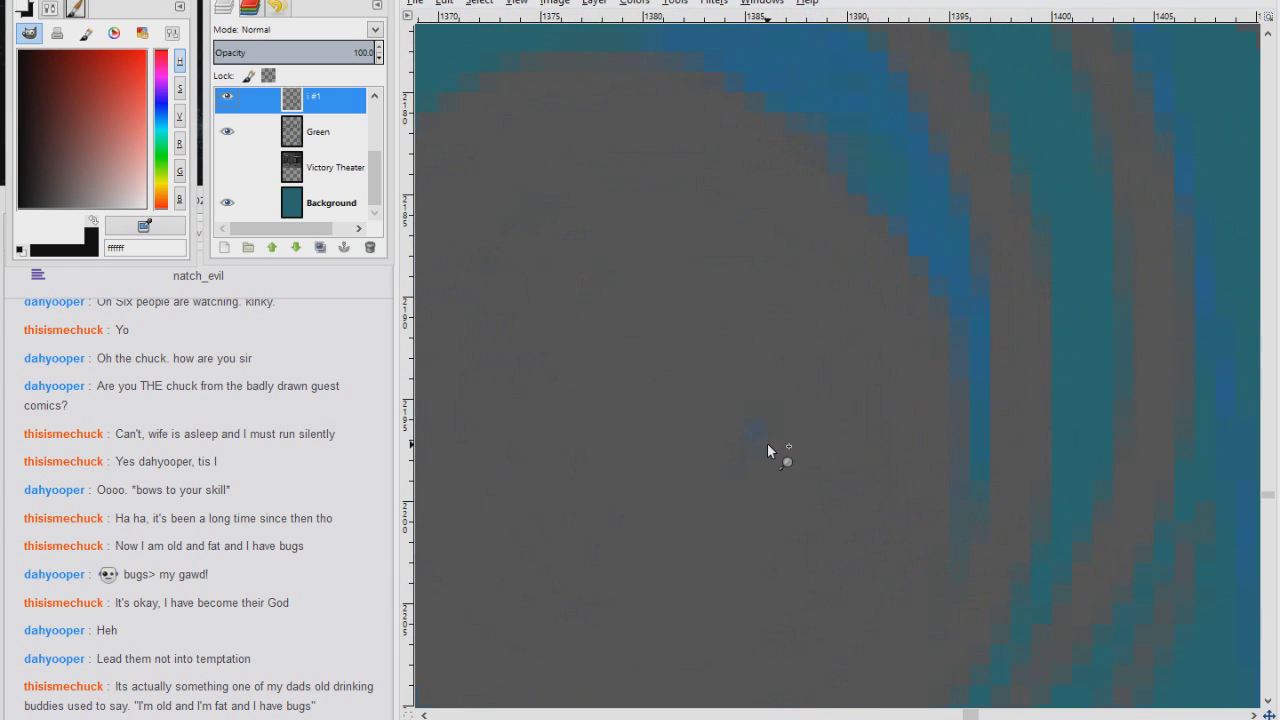
left_click(775, 445)
left_click(790, 455)
left_click(810, 464)
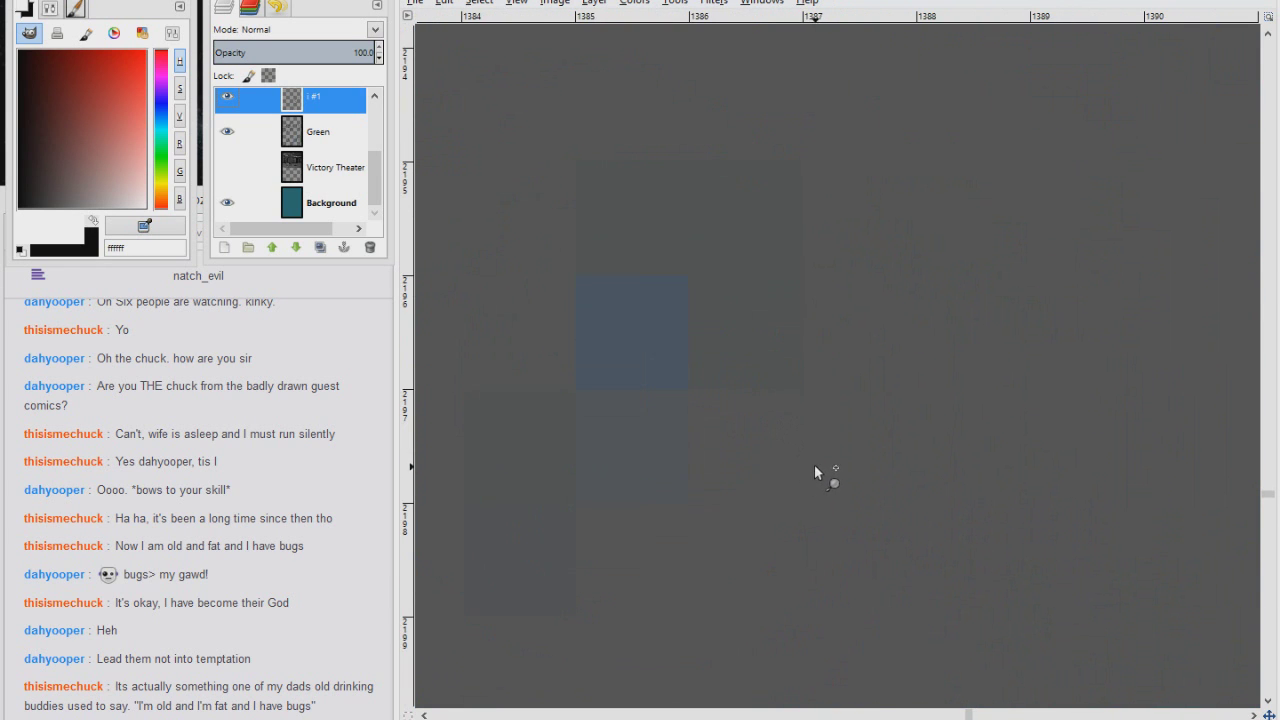
left_click(820, 426)
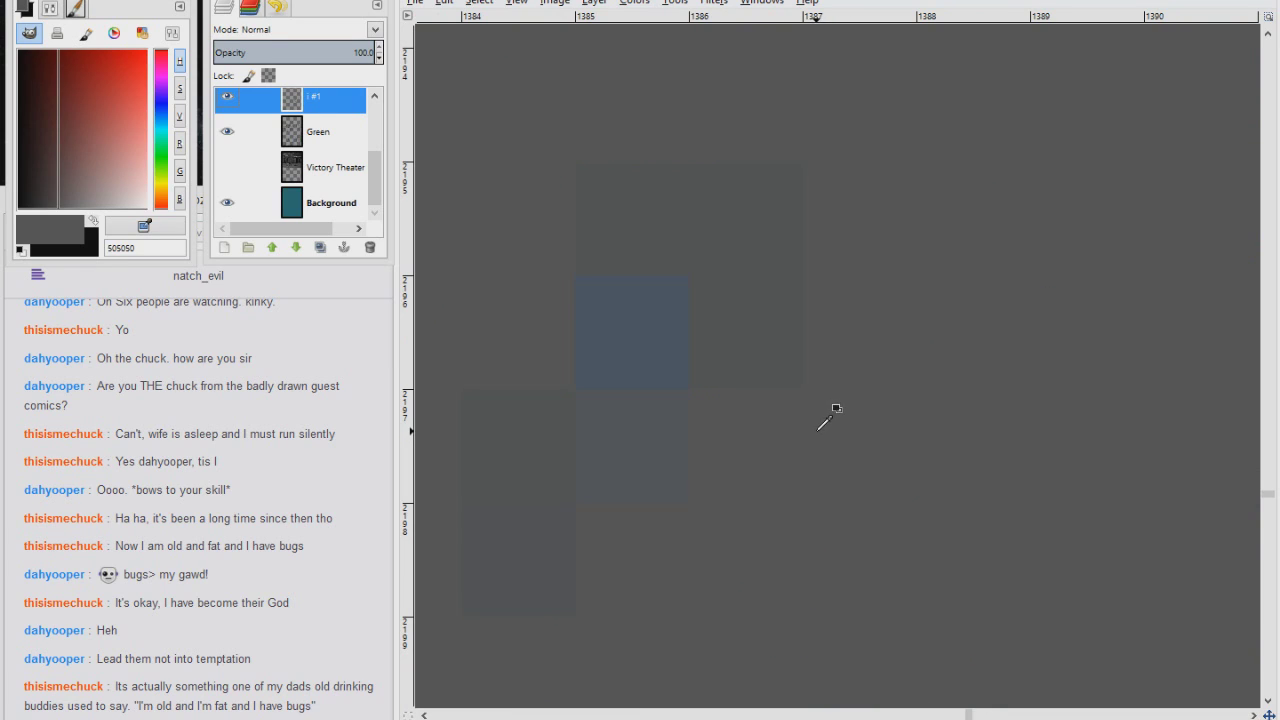
scroll(795, 455, "down", 10)
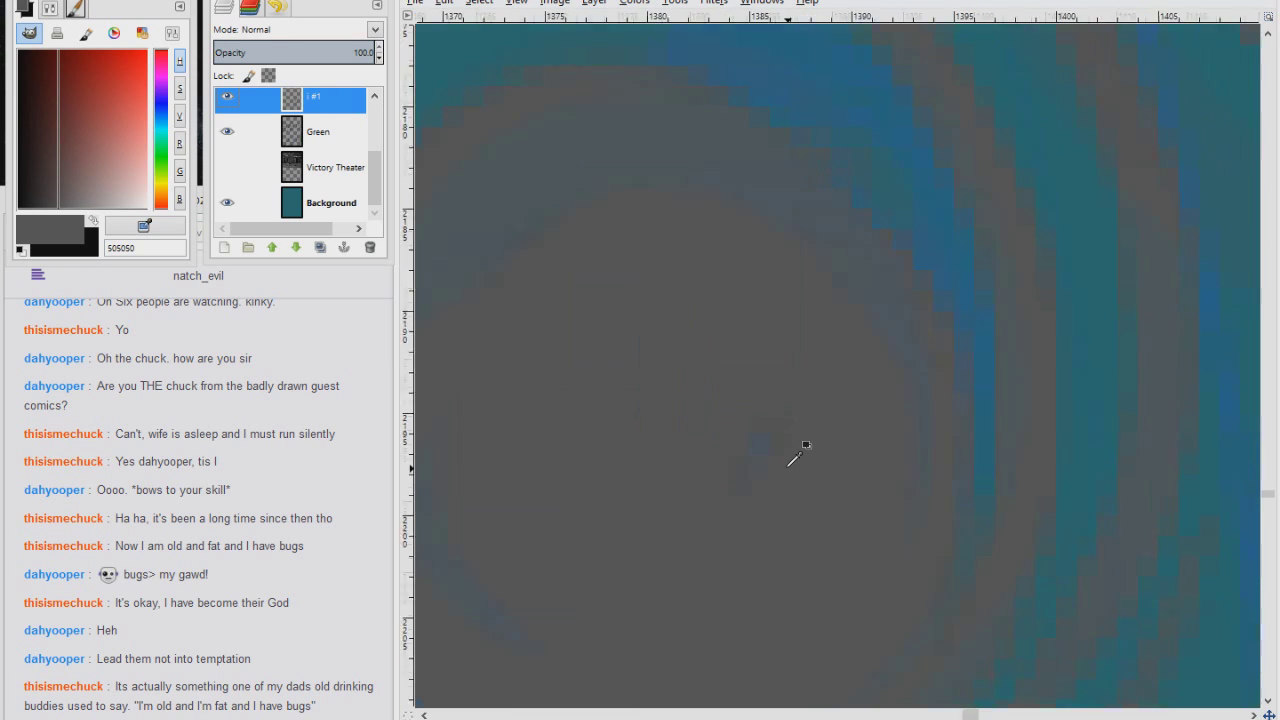
scroll(795, 455, "up", 3)
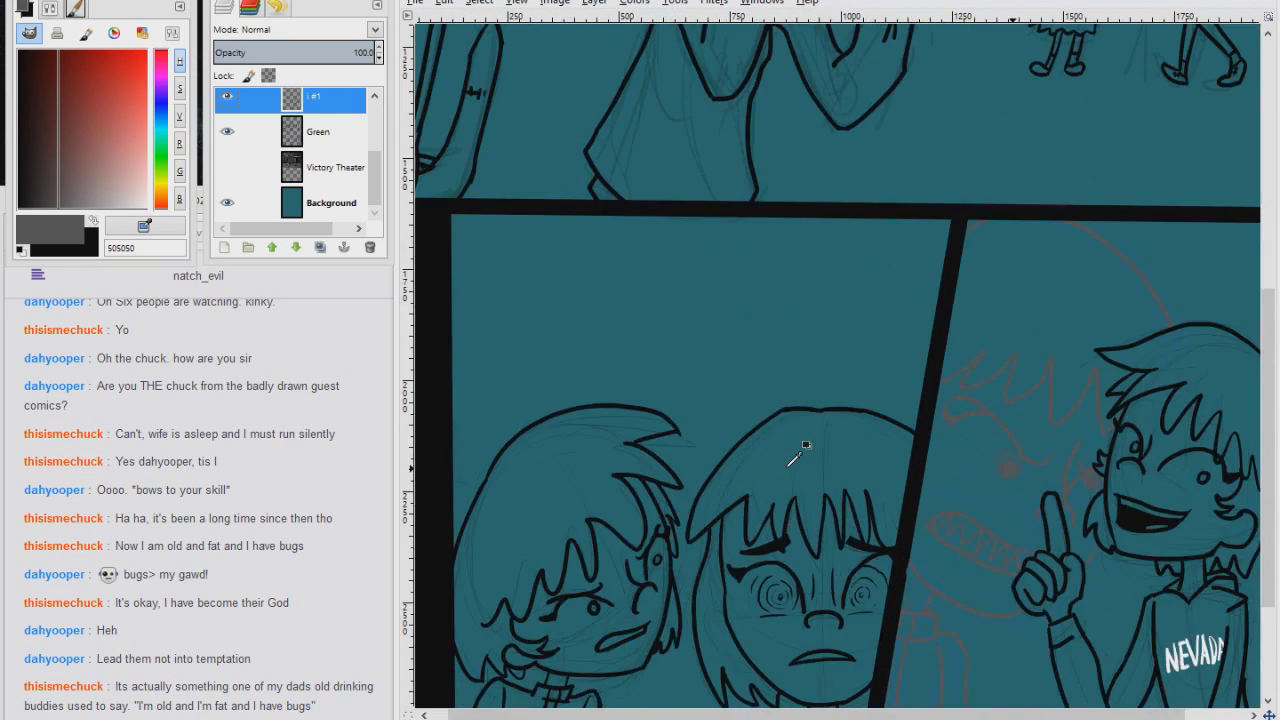
scroll(795, 455, "right", 5)
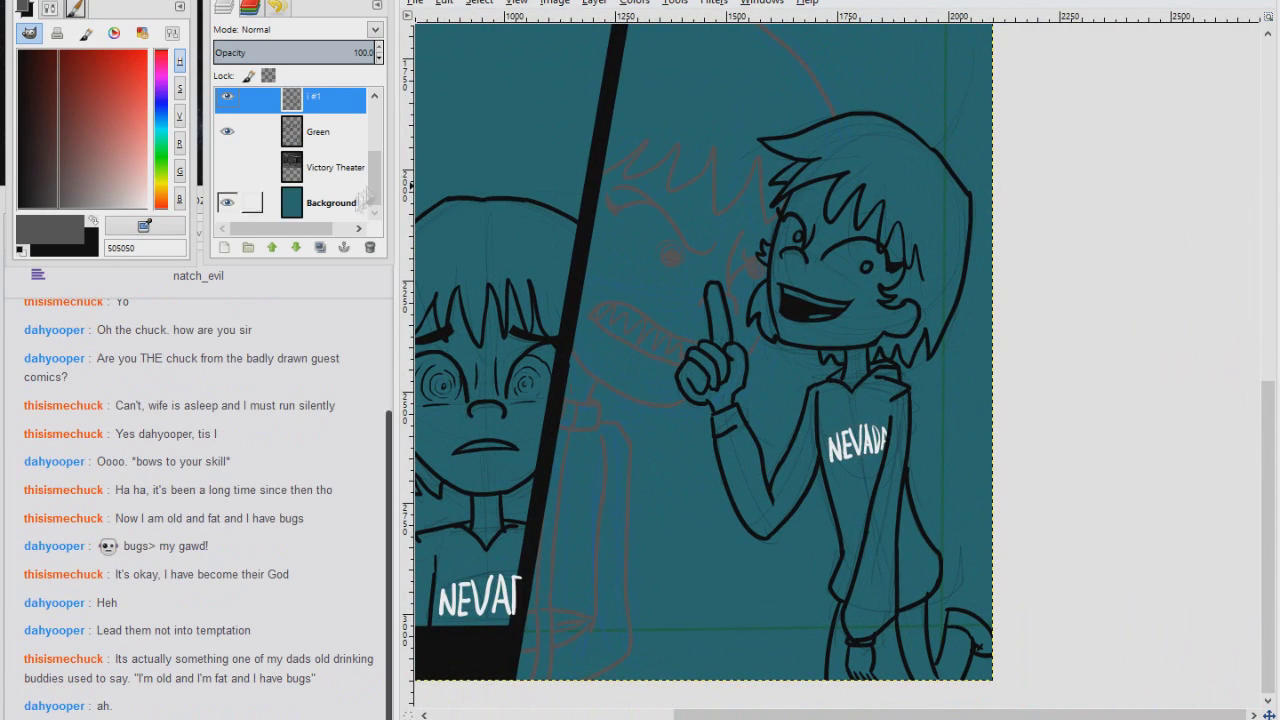
Fill the Background layer with light teal 7cc3ba
left_click(132, 143)
left_click_drag(132, 148, 109, 155)
key("ctrl+comma")
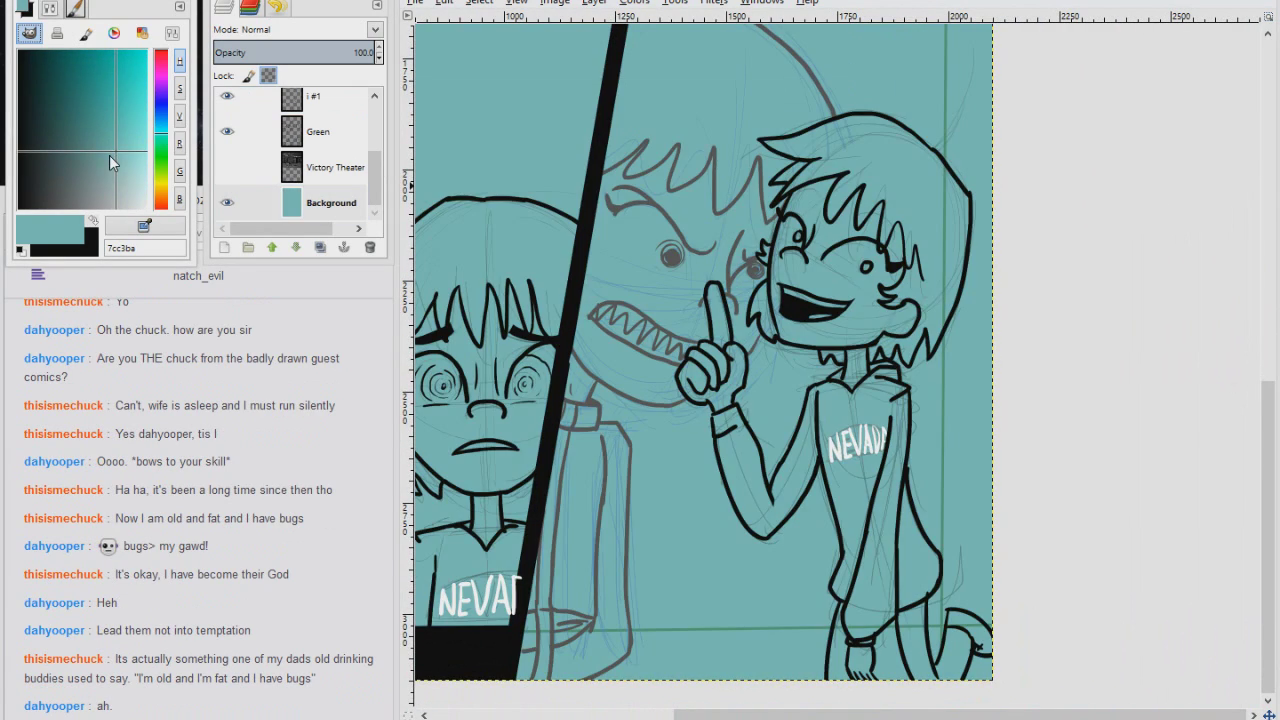
Hide the Green sketch layer and show the Border layer to display the whole page with white panel borders
scroll(375, 180, "up", 2)
key("shift+ctrl+j")
scroll(300, 160, "down", 5)
scroll(300, 160, "up", 5)
left_click(227, 141)
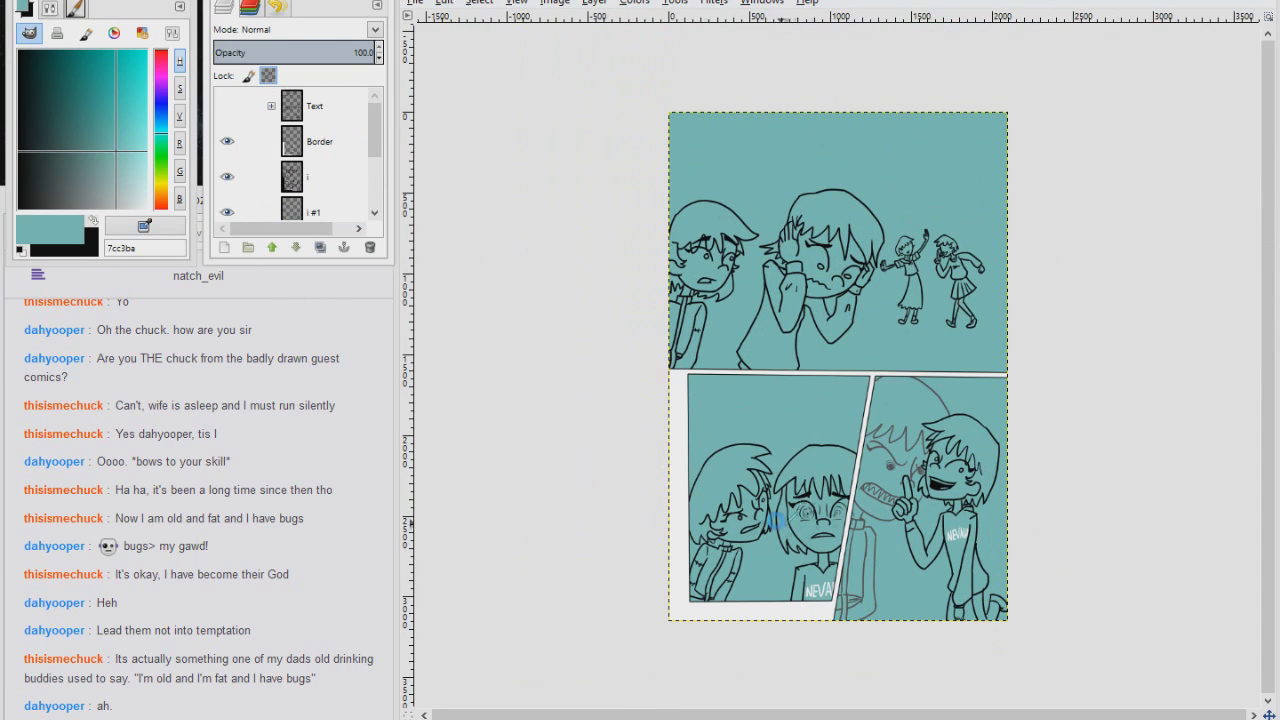
Create a new 3150x2100 image and fill its background with white
key("super+d")
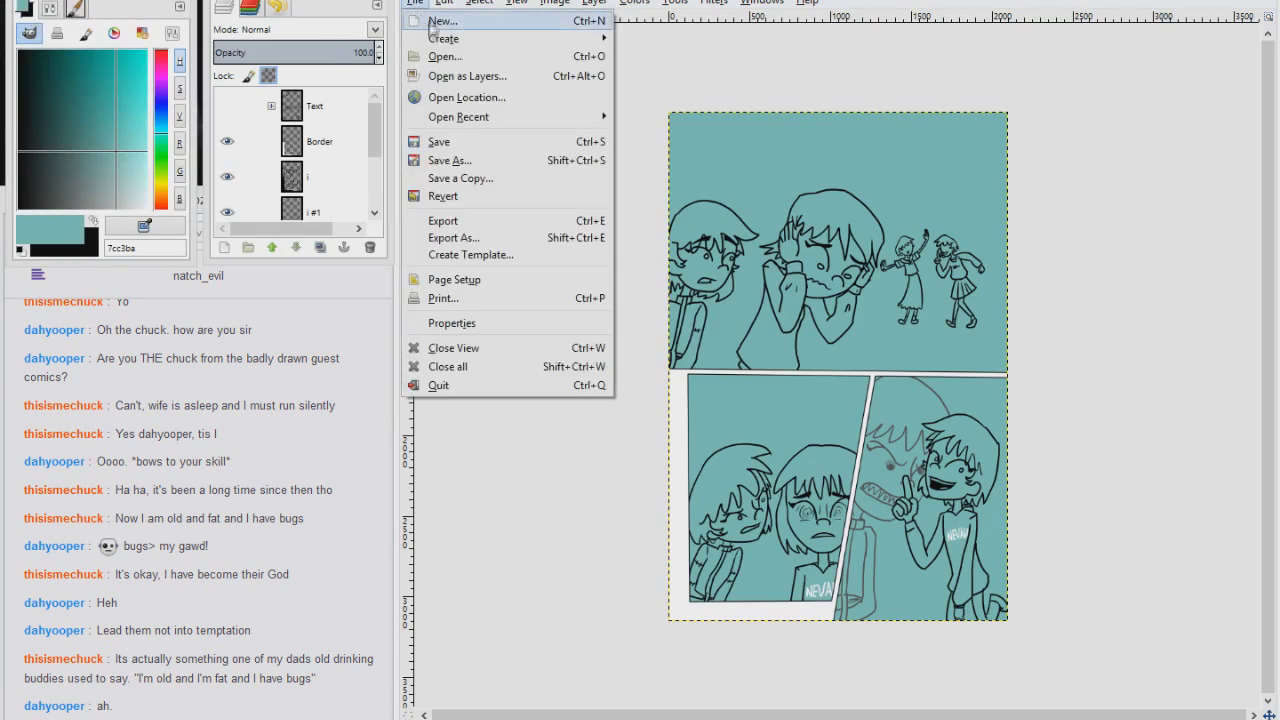
key("n")
key("Return")
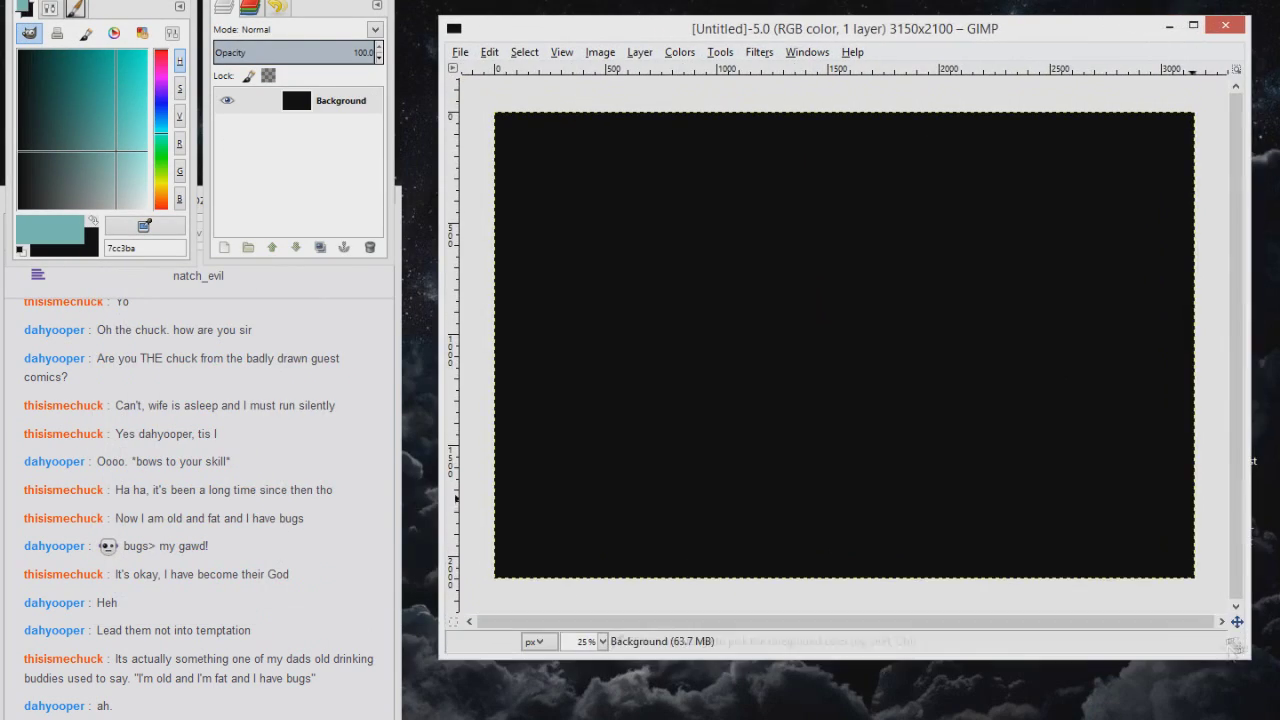
key("d")
key("ctrl+period")
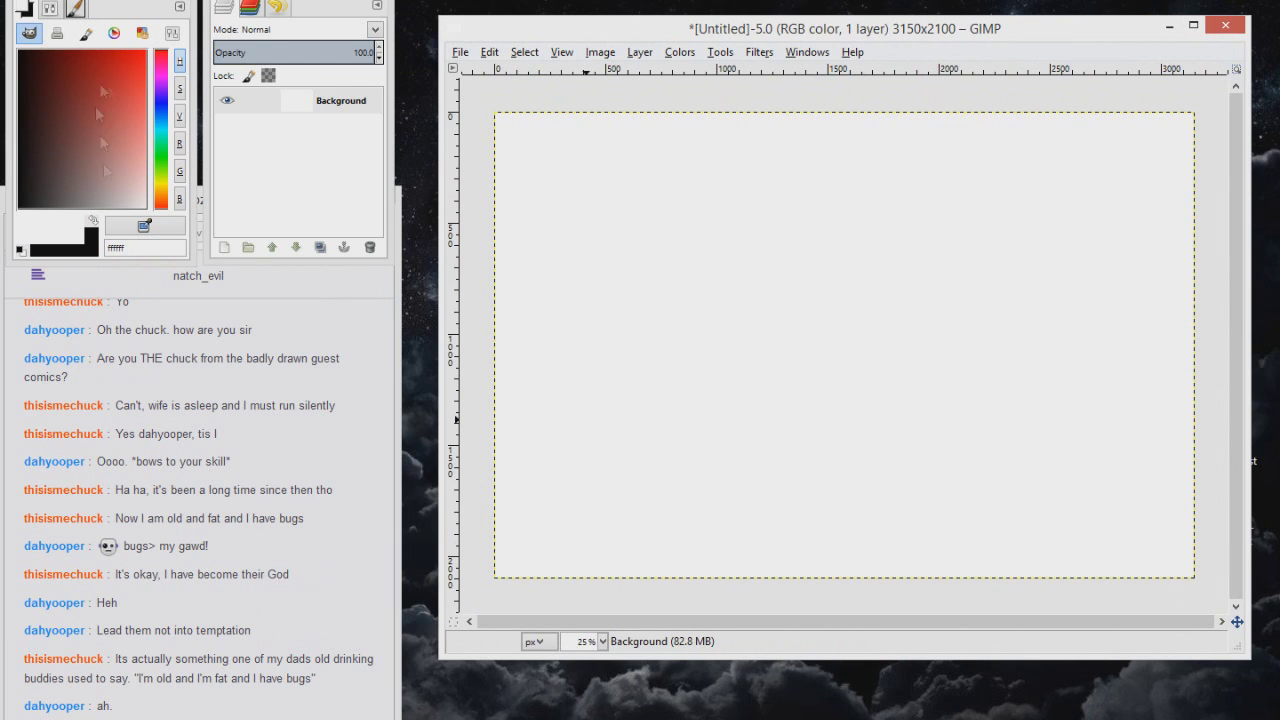
Set the foreground colour to black and choose the Mike's Pencil tool preset for sketching
left_click(50, 230)
left_click(76, 9)
key("shift+2")
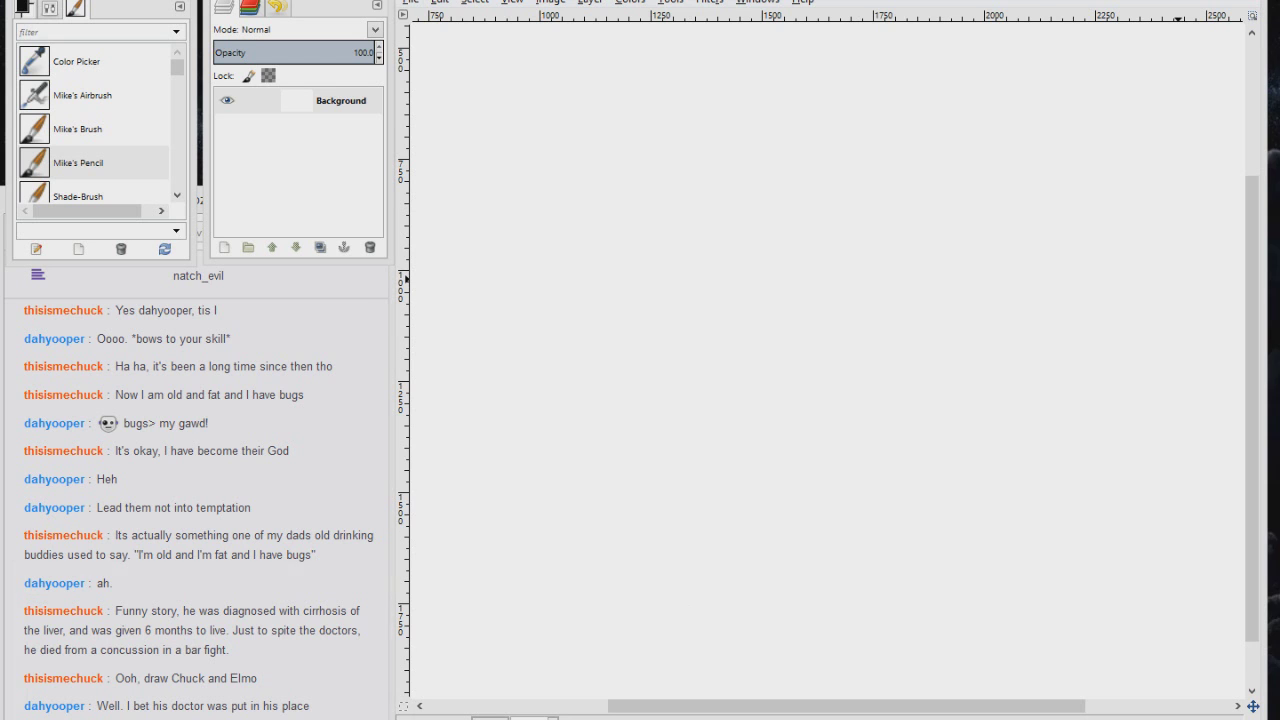
Switch to the web browser and search Google for "chuck and elmo" in a new tab
left_click(150, 676)
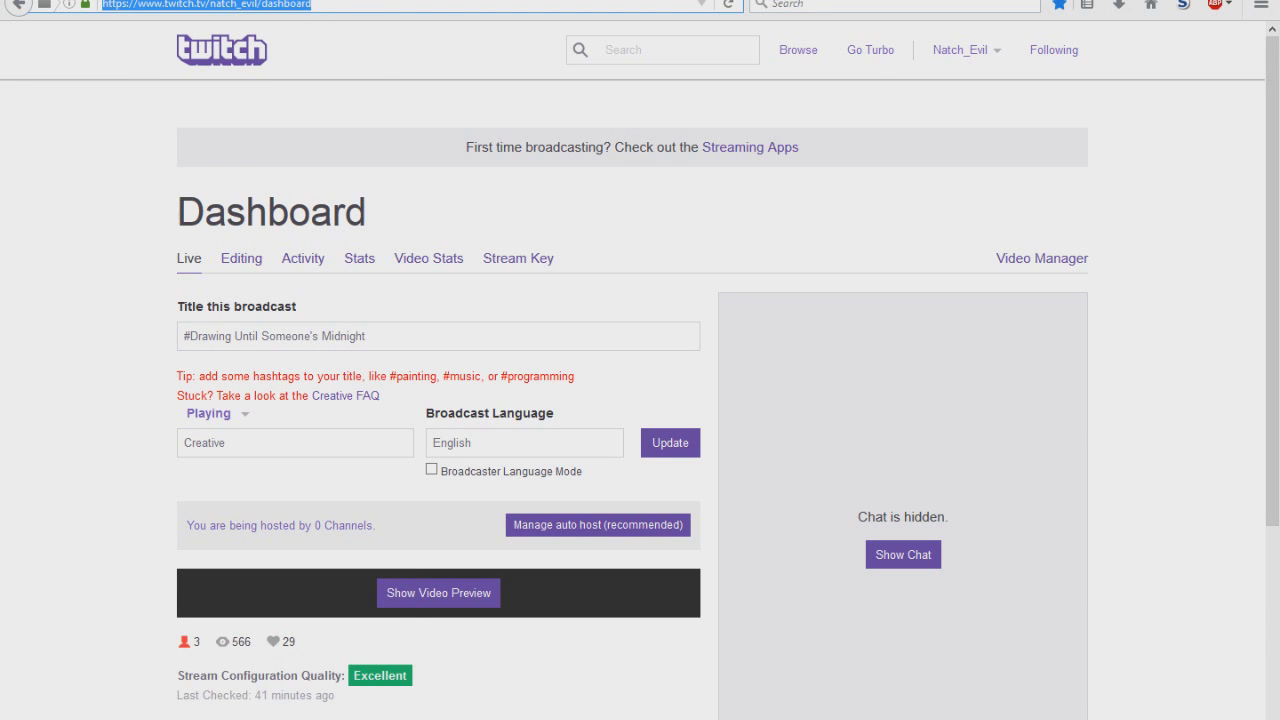
key("ctrl+t")
left_click(906, 5)
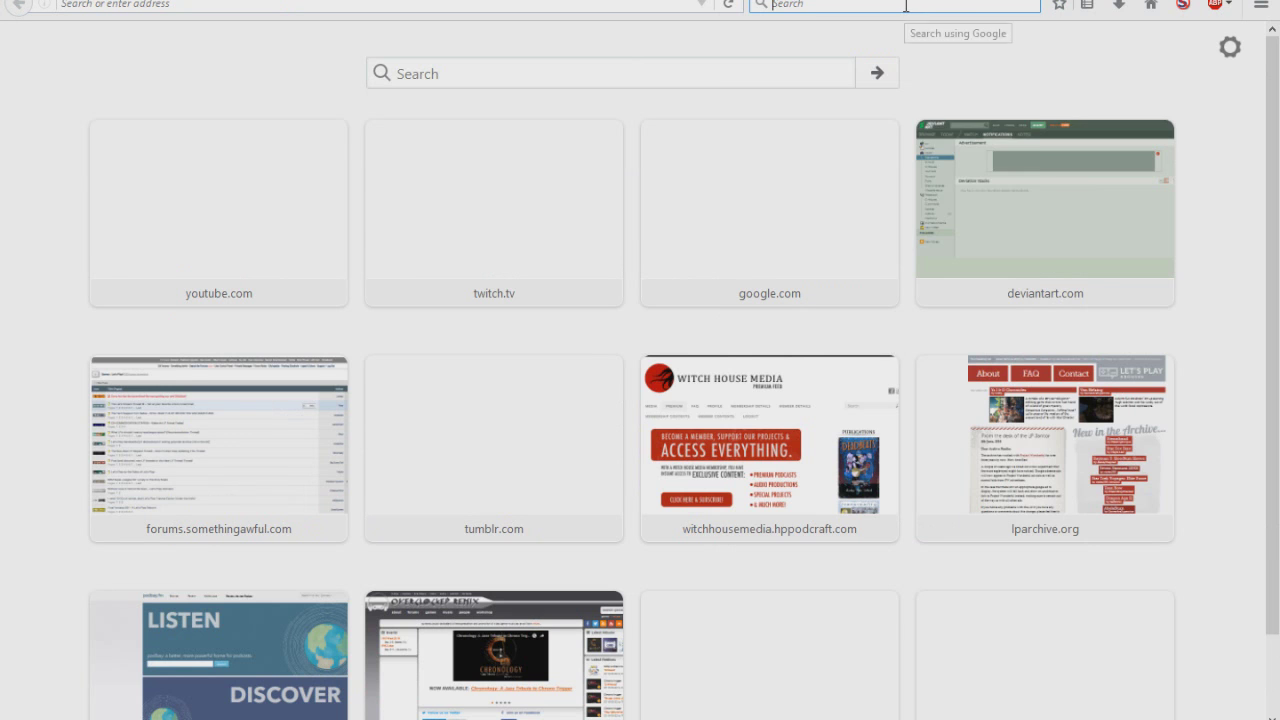
type("chuck and elm")
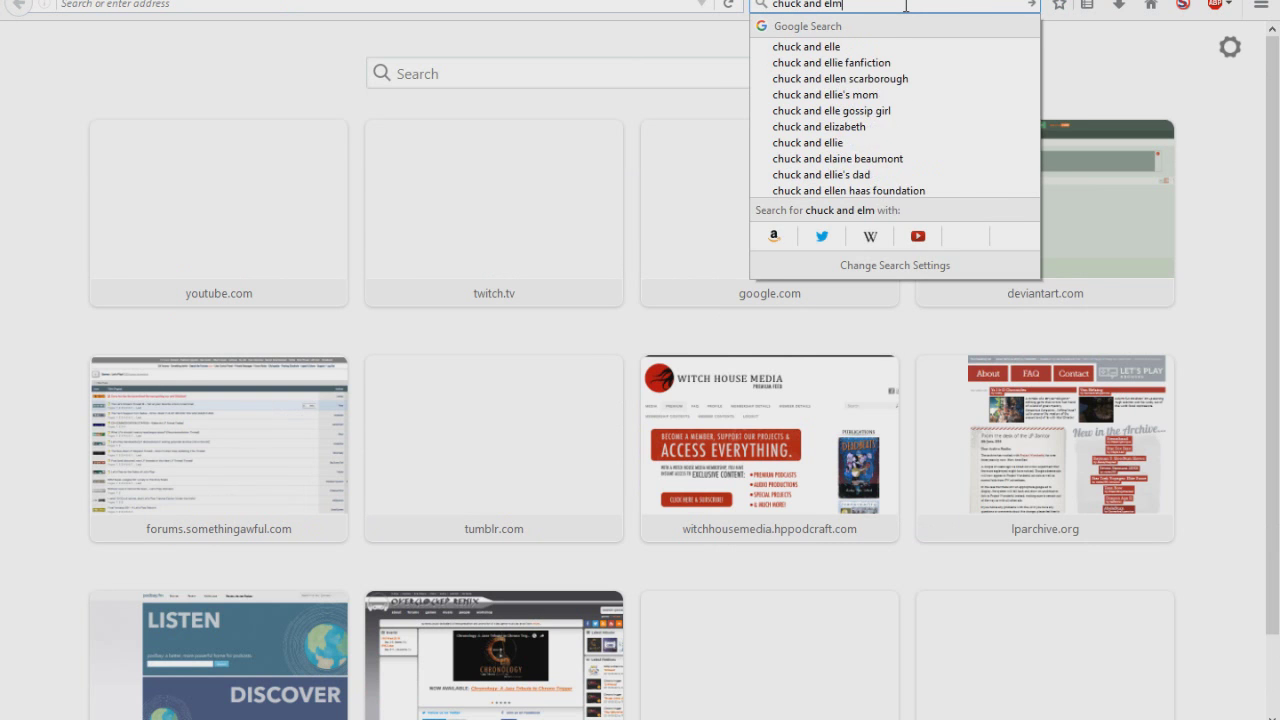
type("o")
key("Return")
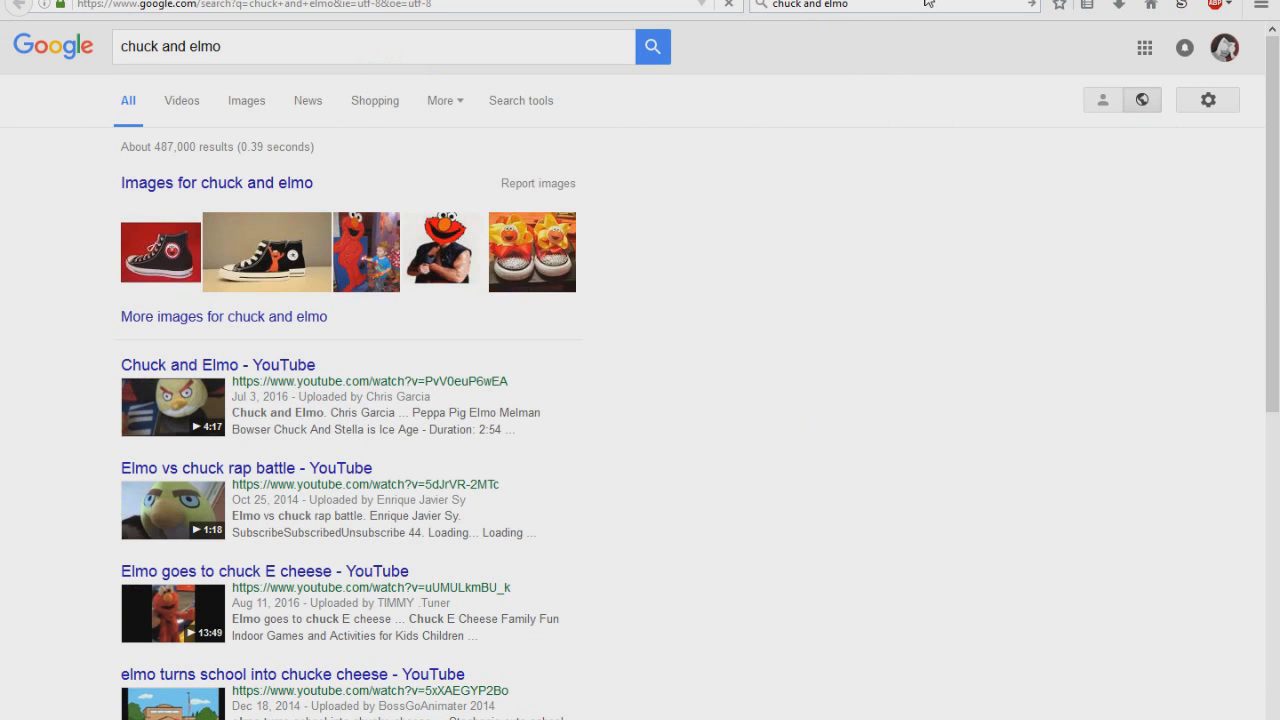
Examine the image results for "chuck and elmo", opening the enlarged photo of the custom Chuck Taylor high top with the Elmo patch
scroll(862, 409, "down", 3)
scroll(862, 409, "up", 3)
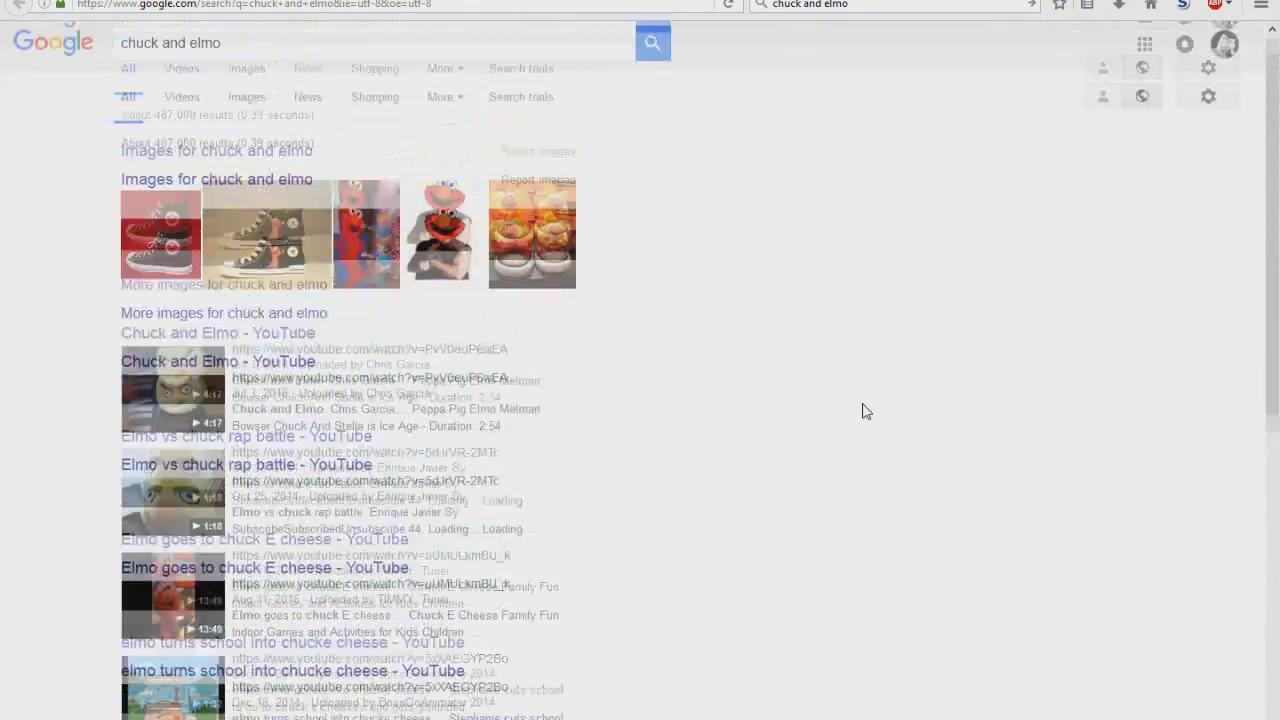
left_click(290, 258)
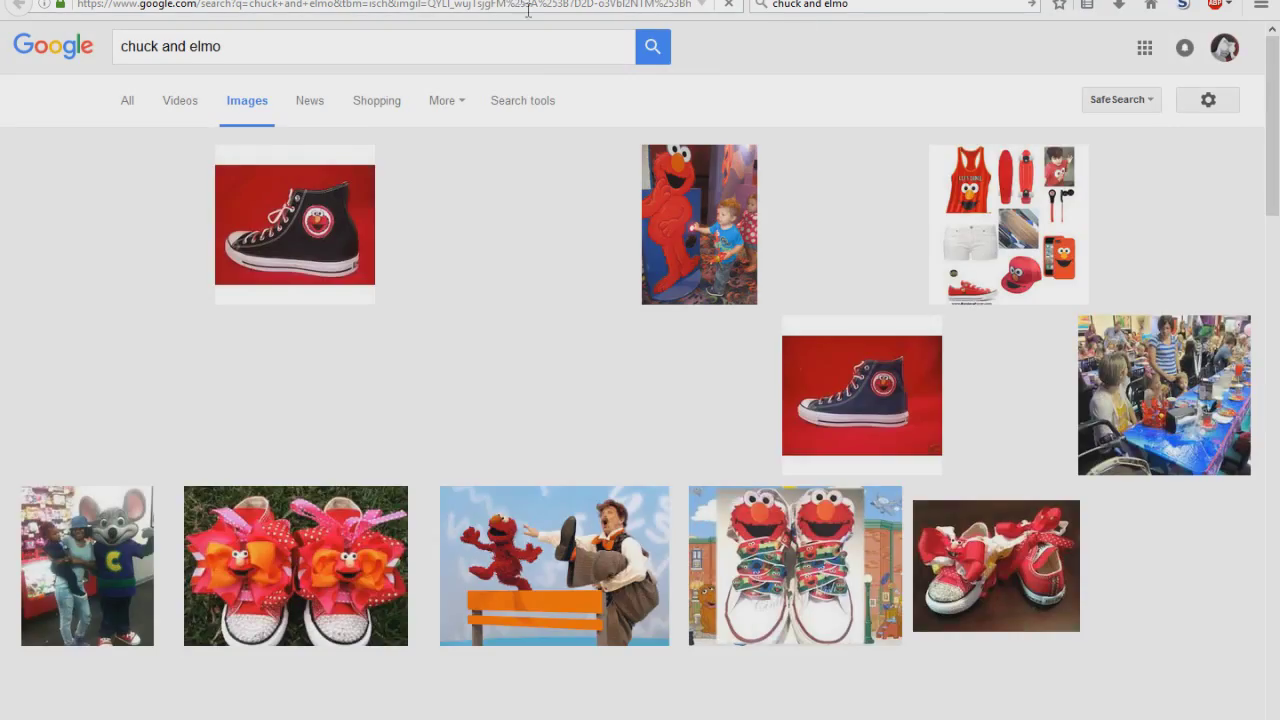
left_click(306, 248)
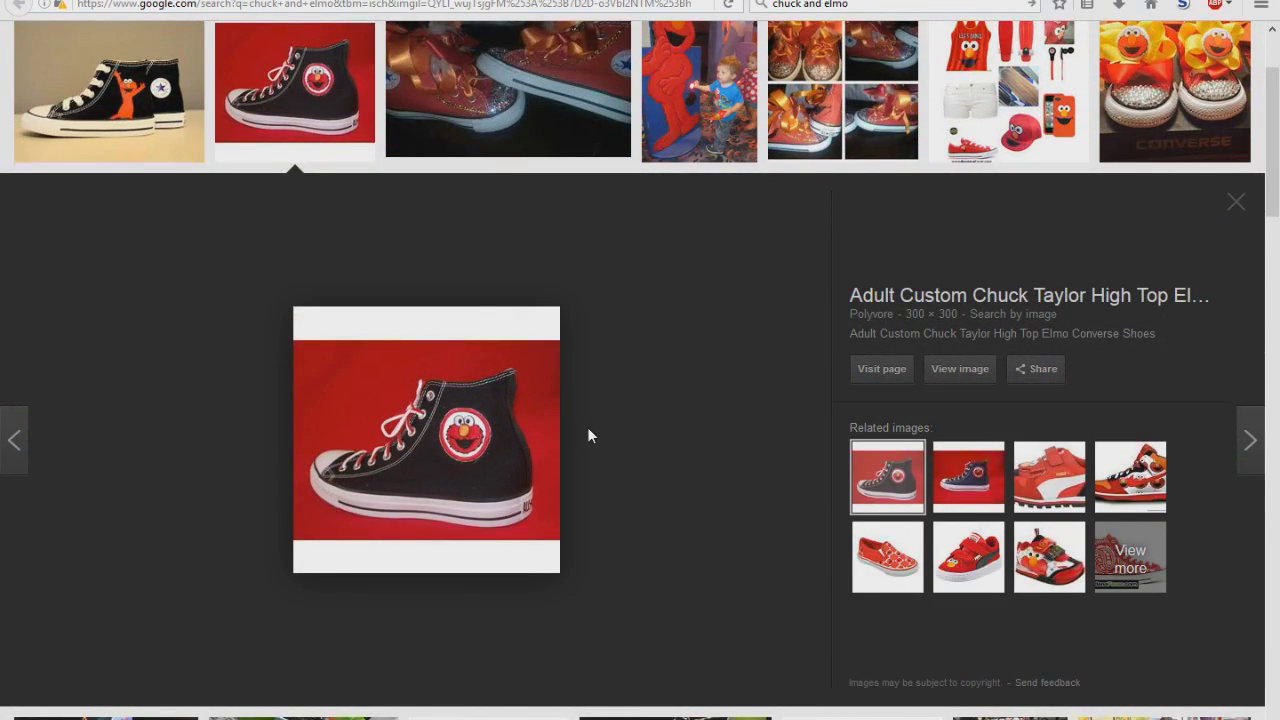
scroll(587, 427, "down", 2)
scroll(587, 427, "up", 2)
scroll(587, 427, "down", 1)
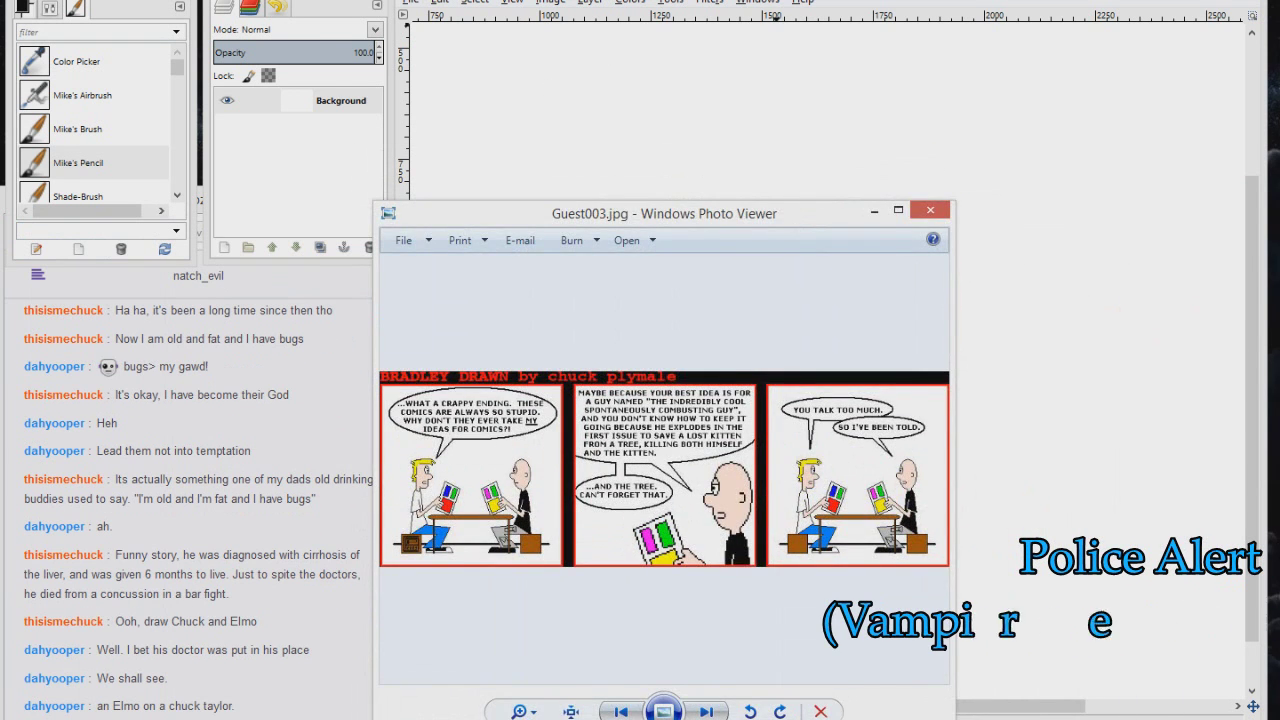
Switch back to GIMP, set the foreground colour to dark olive 443f05 and choose the Mike's Pencil tool preset
left_click(792, 222)
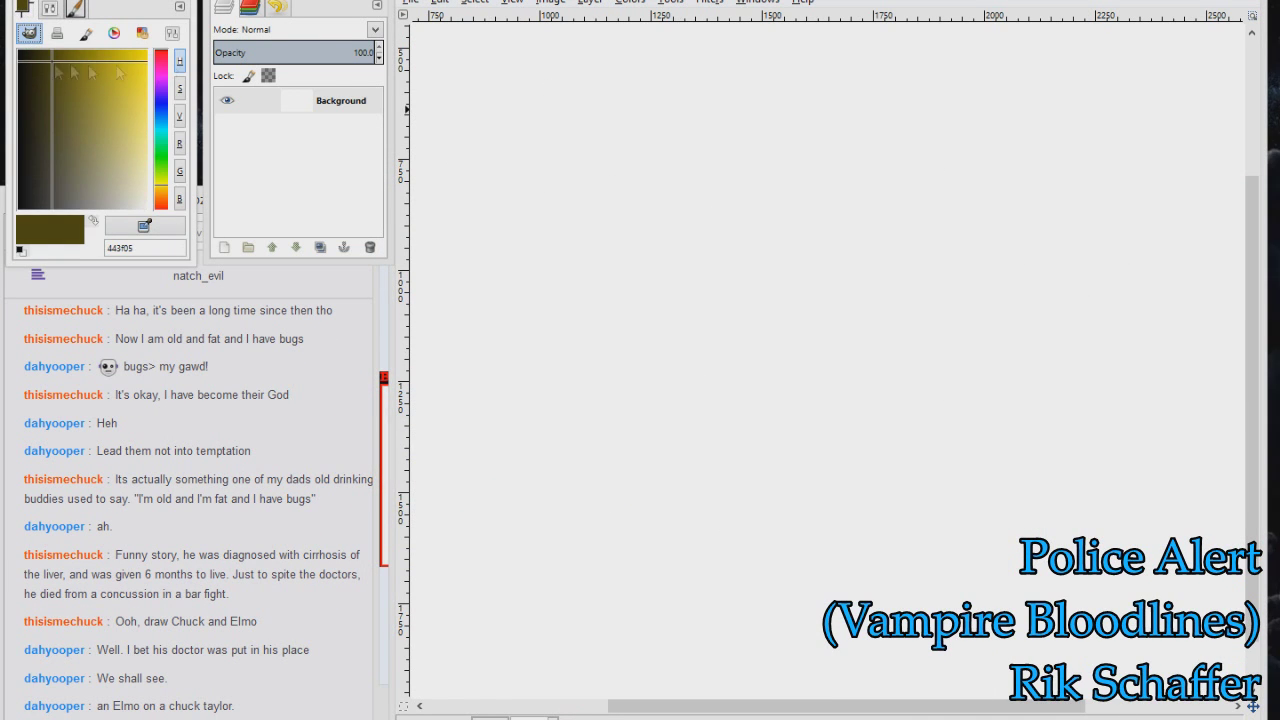
left_click_drag(757, 194, 990, 470)
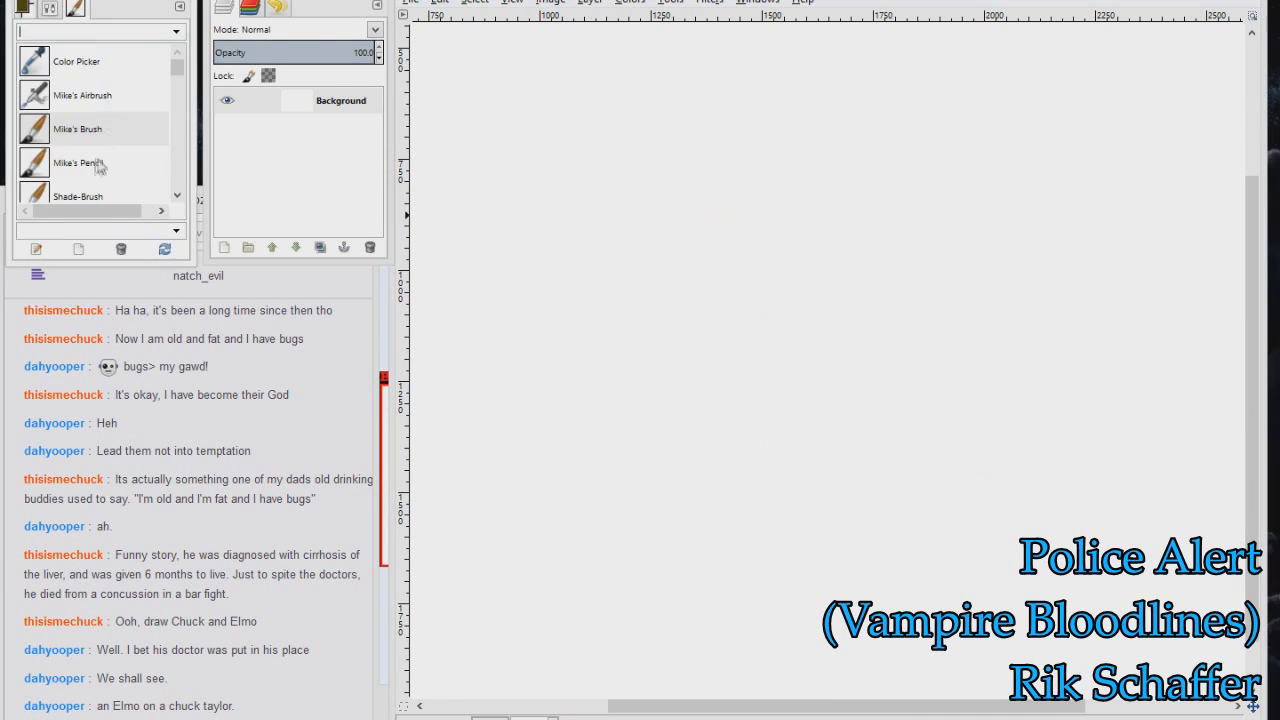
left_click(100, 165)
mouse_move(698, 252)
left_mouse_down()
mouse_move(714, 500)
mouse_move(735, 90)
mouse_move(800, 225)
mouse_move(890, 195)
mouse_move(940, 142)
mouse_move(735, 100)
mouse_move(800, 78)
mouse_move(845, 240)
mouse_move(843, 365)
mouse_move(857, 251)
mouse_move(857, 314)
mouse_move(737, 247)
mouse_move(722, 476)
mouse_move(746, 455)
left_mouse_up()
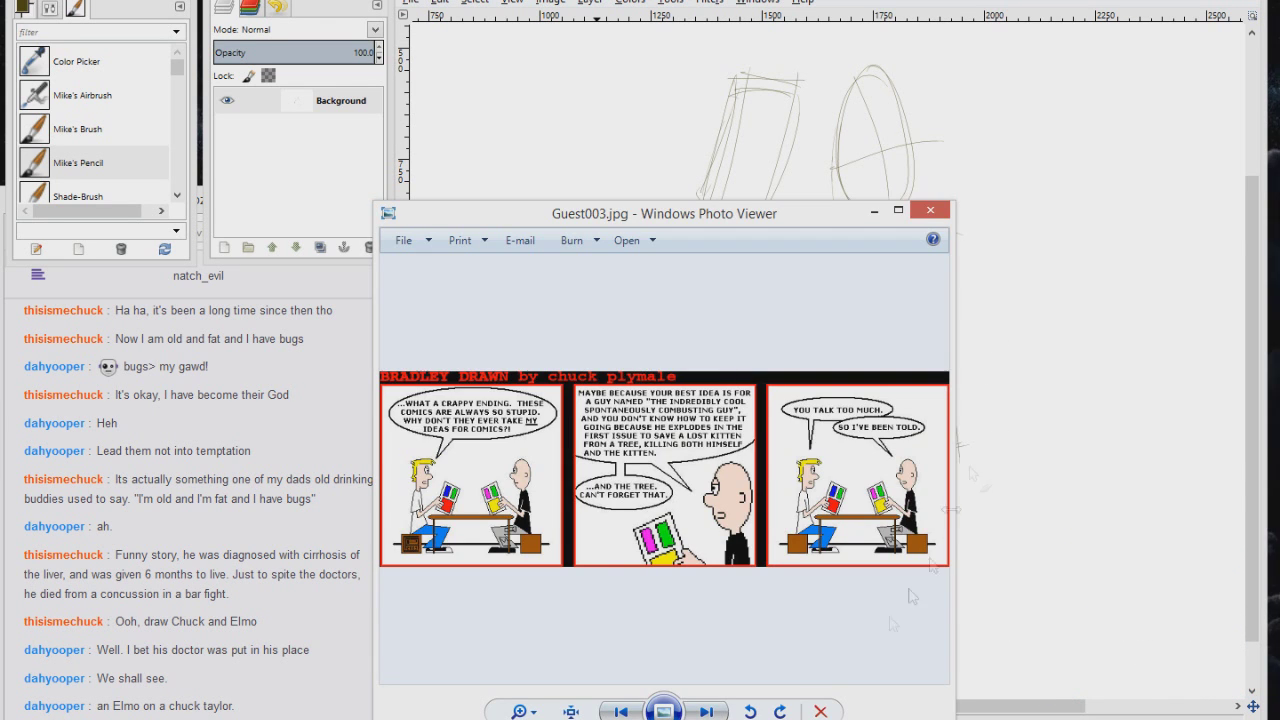
left_click(873, 212)
scroll(808, 271, "down", 1)
left_click_drag(712, 380, 766, 600)
mouse_move(680, 360)
left_mouse_down()
mouse_move(757, 643)
mouse_move(744, 650)
left_mouse_up()
mouse_move(640, 356)
left_mouse_down()
mouse_move(601, 382)
mouse_move(594, 404)
mouse_move(539, 422)
mouse_move(630, 590)
left_mouse_up()
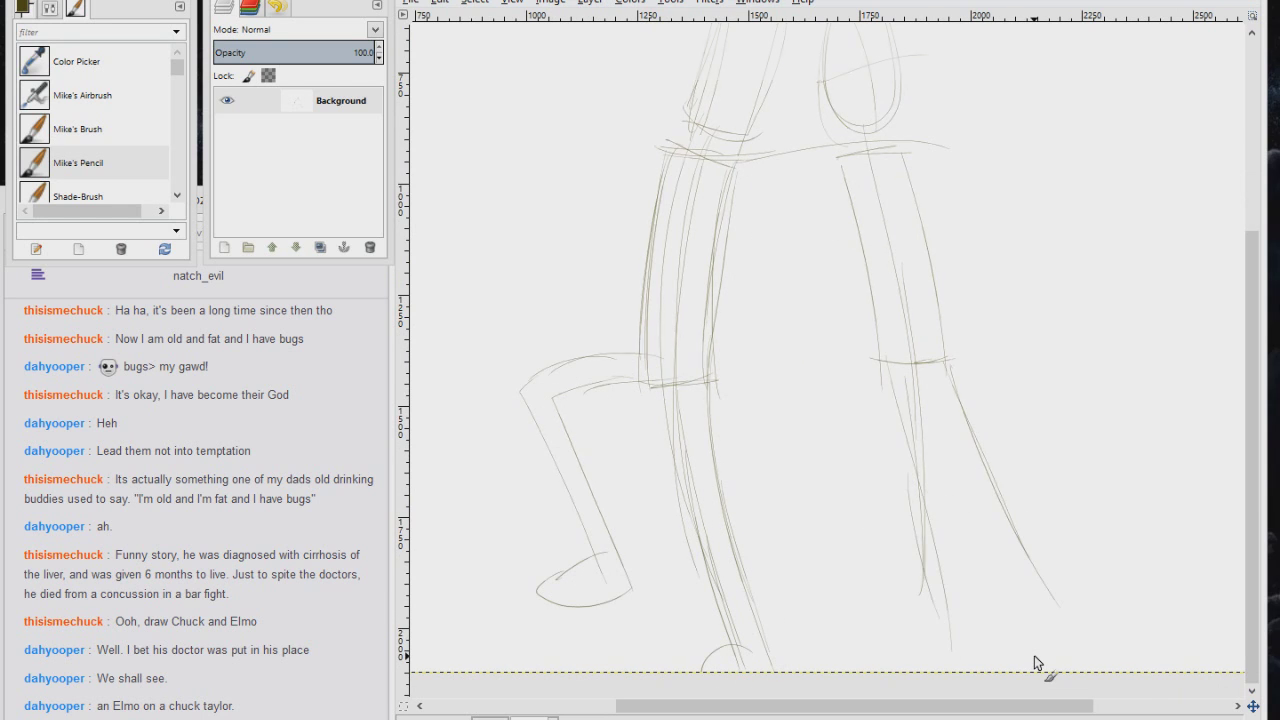
Rough in two figures standing side by side, one with a tilted rectangular head and one with an oval head, including shoulder lines and torsos
key("minus")
mouse_move(700, 383)
left_mouse_down()
mouse_move(672, 665)
mouse_move(694, 177)
mouse_move(660, 260)
left_mouse_up()
left_click_drag(785, 130, 793, 160)
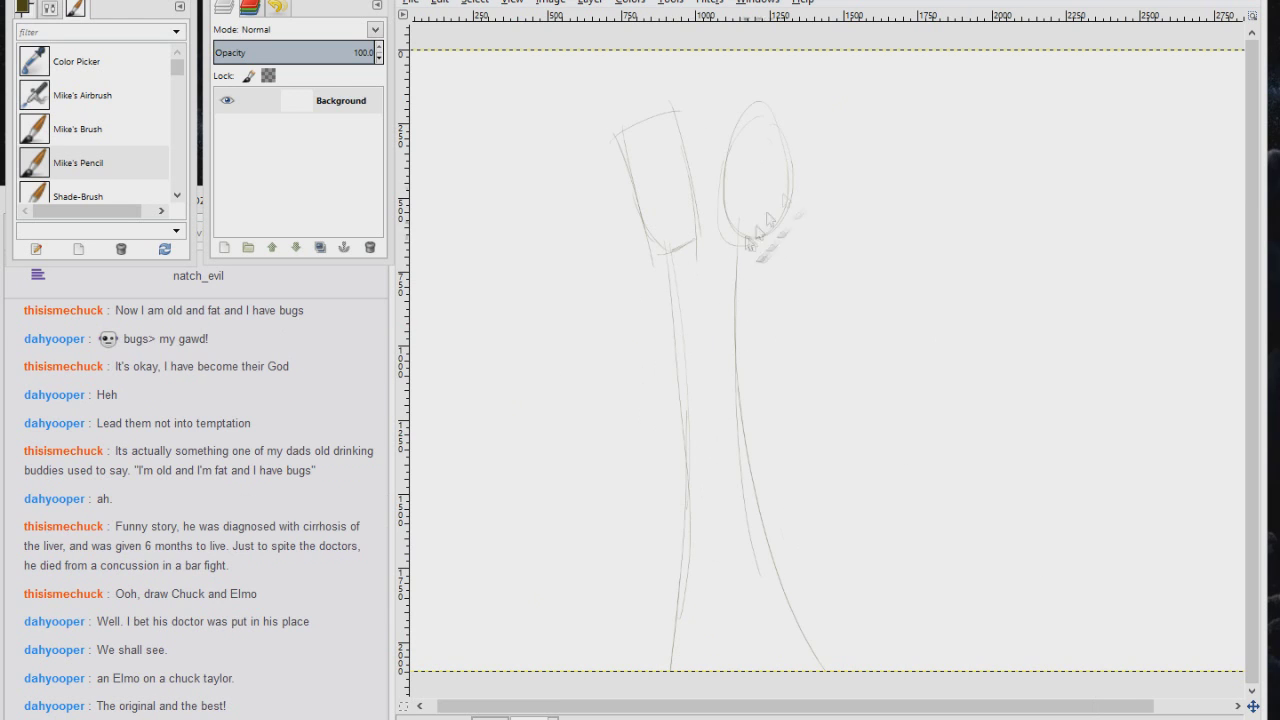
mouse_move(702, 270)
left_mouse_down()
mouse_move(749, 253)
mouse_move(800, 335)
left_mouse_up()
key("ctrl+z")
left_click_drag(712, 256, 770, 255)
left_click_drag(714, 258, 724, 460)
left_click_drag(770, 256, 808, 455)
Sketch both figures' legs, the oval-headed figure's hanging arm, and the other figure's raised outer arm and hand
mouse_move(648, 270)
left_mouse_down()
mouse_move(662, 470)
mouse_move(630, 665)
left_mouse_up()
left_click_drag(652, 470, 642, 668)
left_click_drag(712, 460, 714, 672)
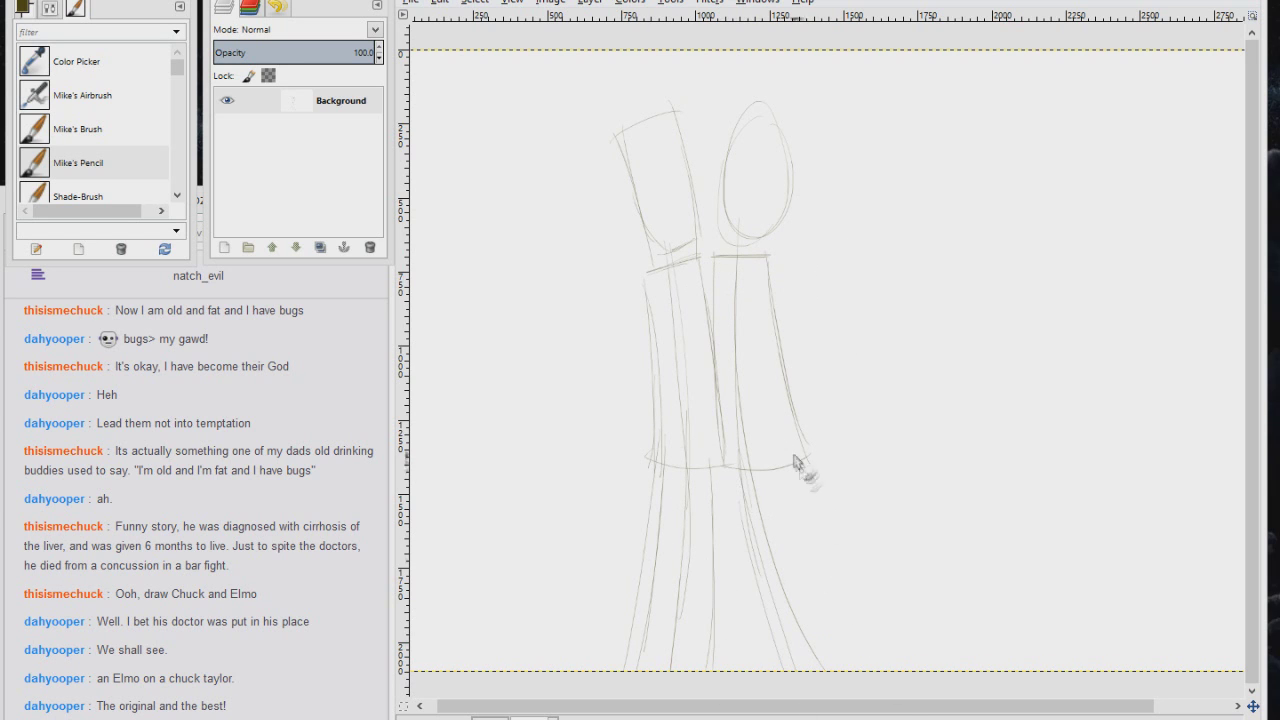
left_click_drag(766, 270, 790, 458)
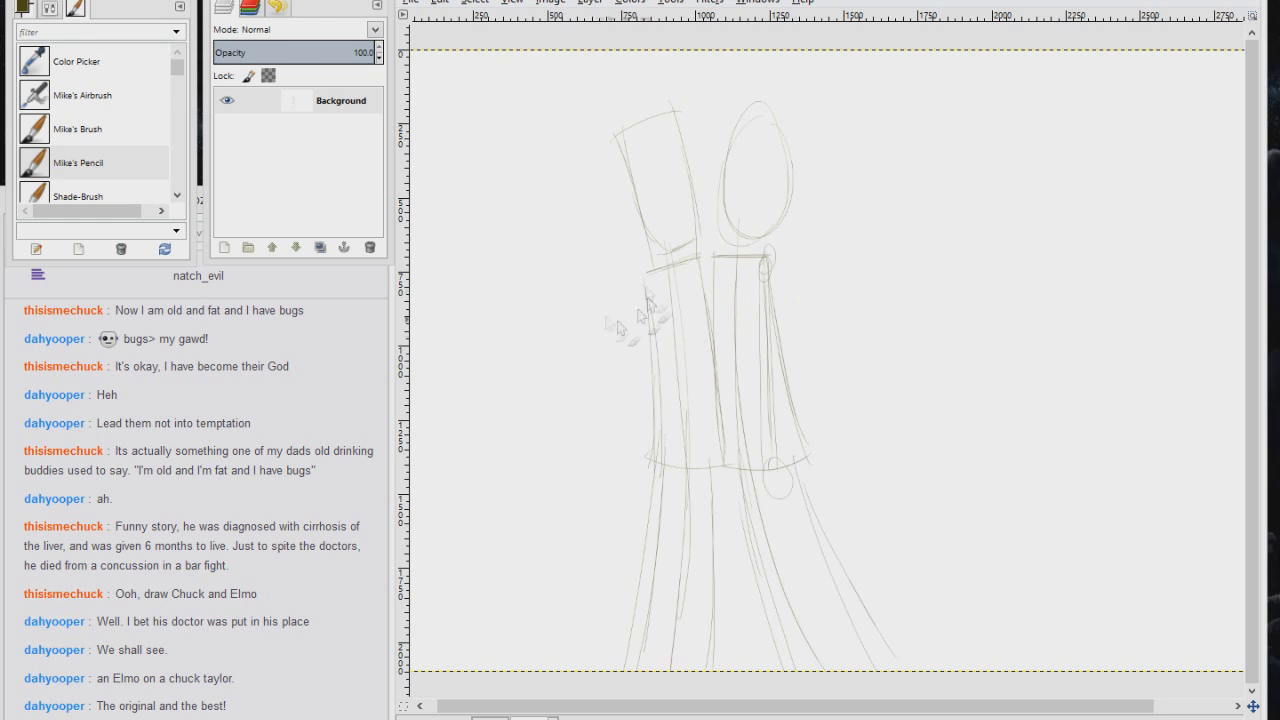
left_click_drag(598, 330, 582, 405)
left_click_drag(640, 290, 600, 405)
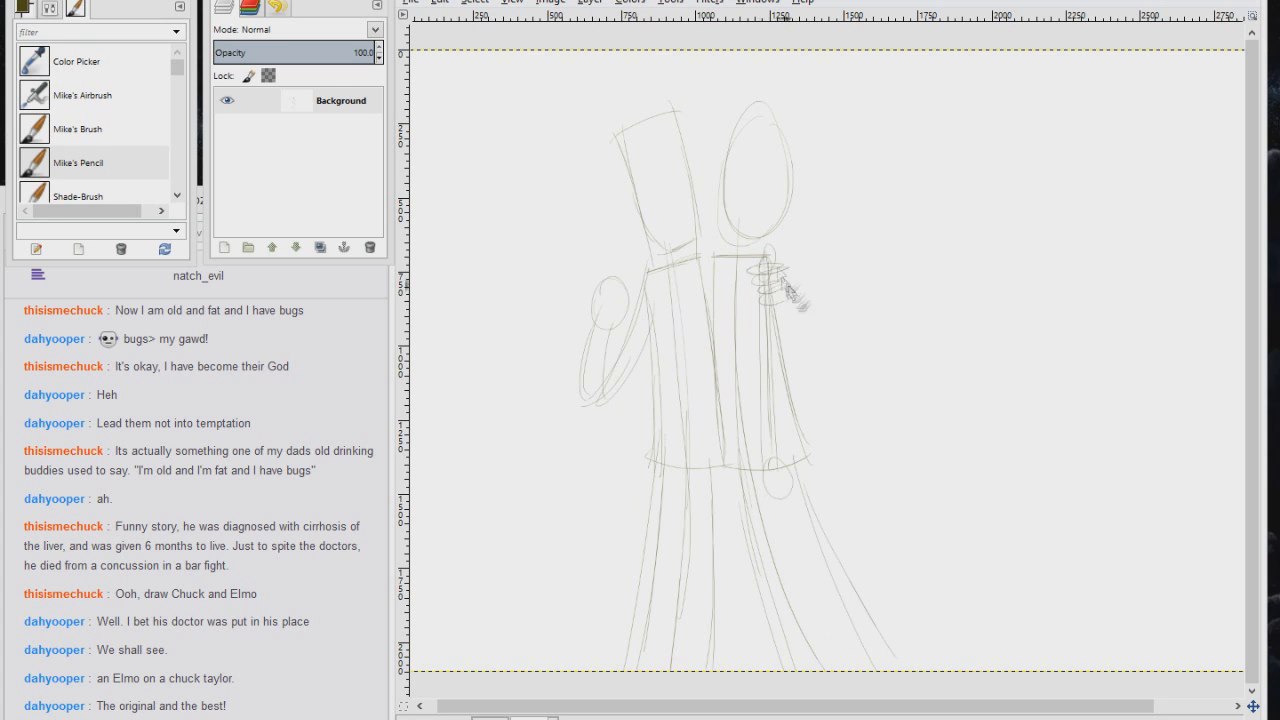
Sketch eyes, noses, mouths and ears on both heads, and add swept-up hair to the rectangular-headed figure
left_click_drag(740, 160, 742, 182)
left_click_drag(762, 162, 768, 205)
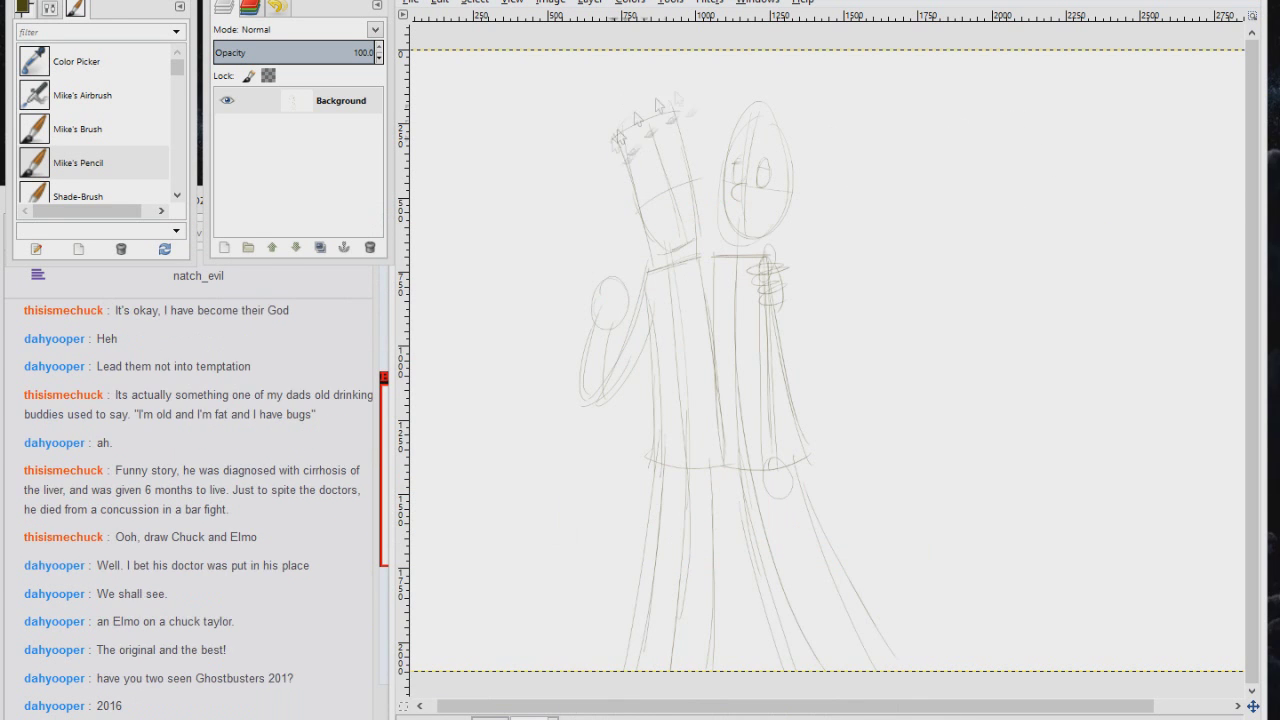
mouse_move(610, 145)
left_mouse_down()
mouse_move(685, 115)
mouse_move(637, 150)
mouse_move(637, 178)
mouse_move(718, 250)
mouse_move(622, 162)
mouse_move(702, 355)
mouse_move(623, 175)
mouse_move(642, 238)
mouse_move(633, 258)
mouse_move(676, 243)
mouse_move(642, 208)
mouse_move(692, 185)
mouse_move(673, 186)
mouse_move(690, 243)
left_mouse_up()
mouse_move(662, 195)
left_mouse_down()
mouse_move(679, 172)
mouse_move(700, 206)
left_mouse_up()
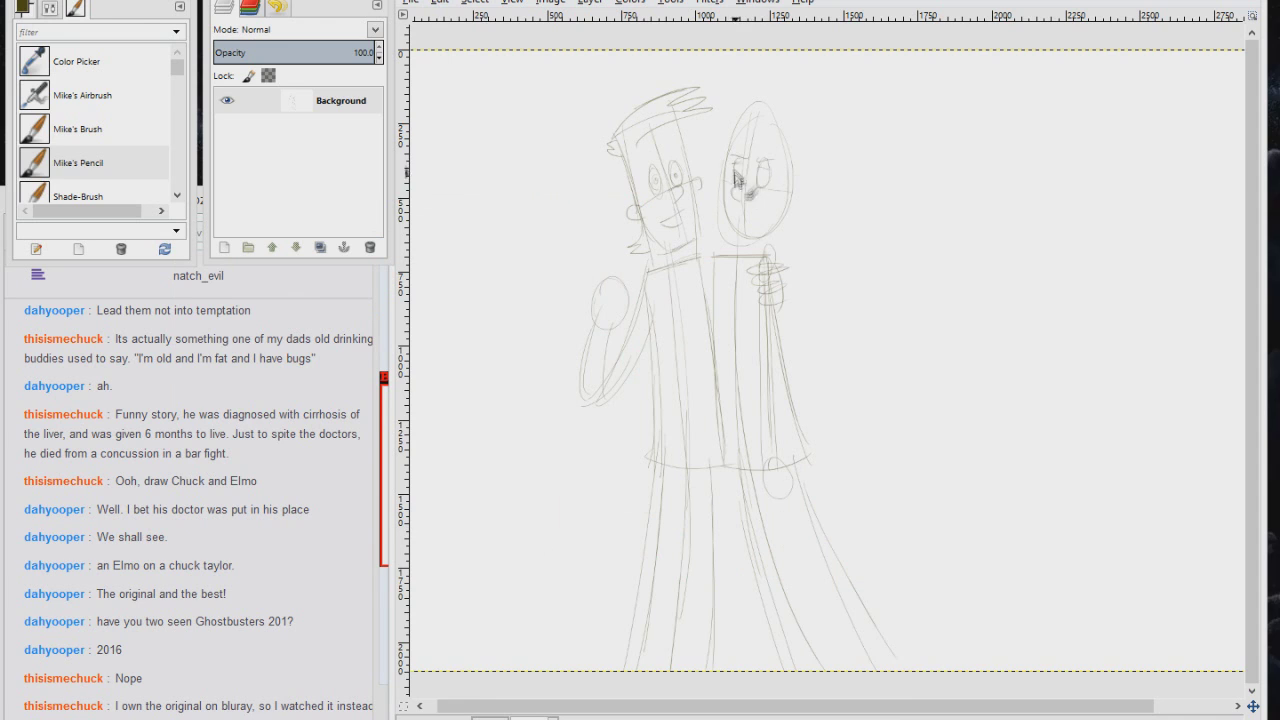
left_click_drag(792, 188, 798, 212)
left_click_drag(728, 204, 733, 207)
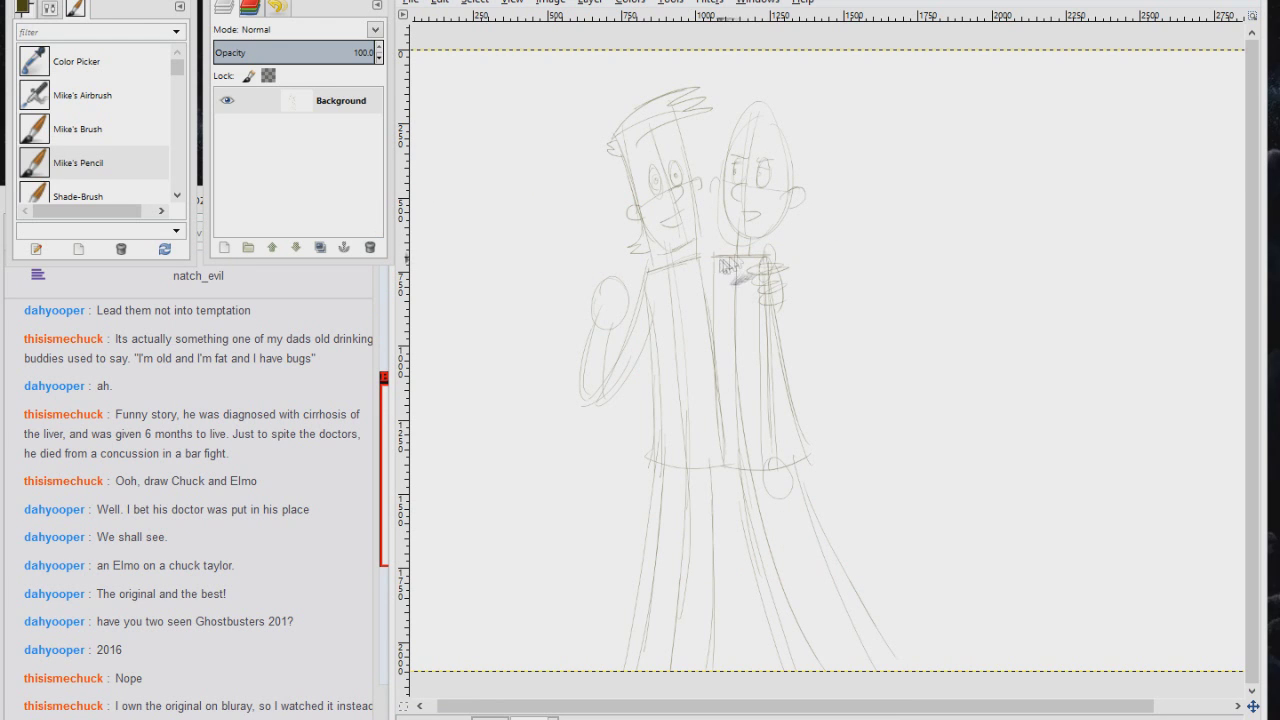
Sketch the short sleeves, shirt hems, the hanging hand's thumb and the trouser fly and cargo pockets on the two figures
mouse_move(662, 344)
left_mouse_down()
mouse_move(674, 307)
mouse_move(654, 395)
mouse_move(658, 467)
mouse_move(703, 385)
left_mouse_up()
left_click_drag(792, 482, 838, 444)
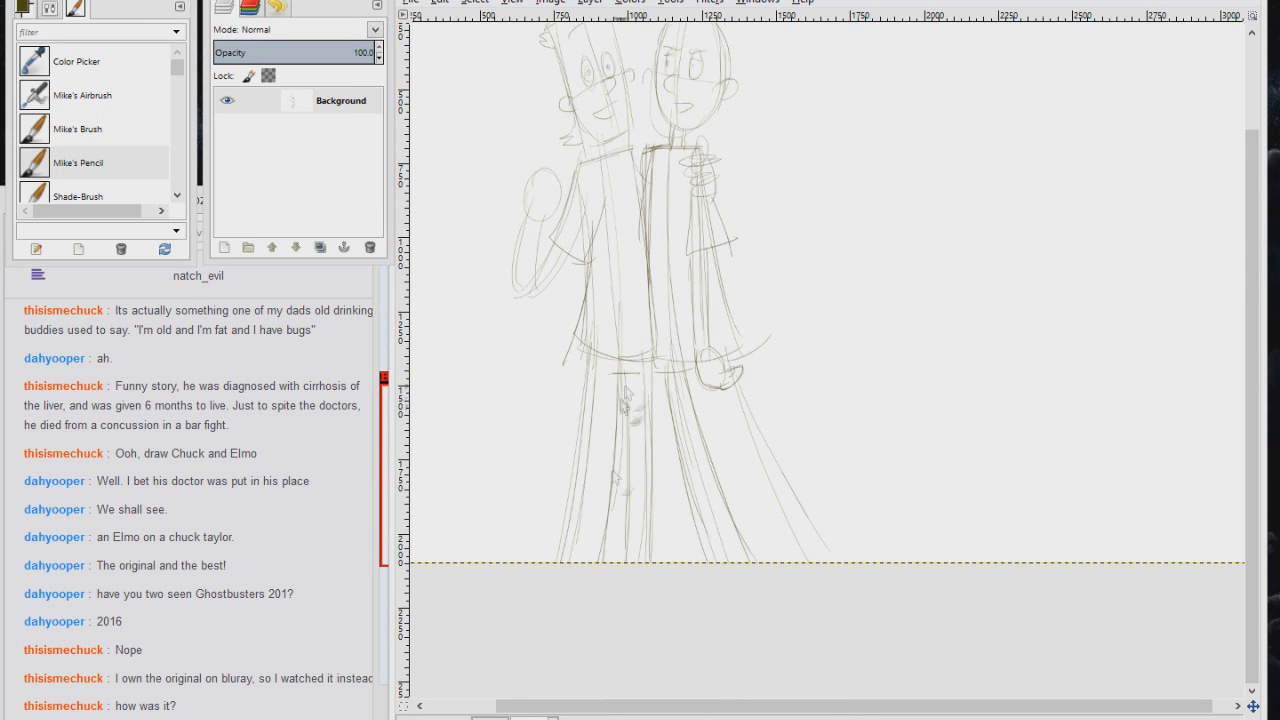
mouse_move(712, 422)
left_mouse_down()
mouse_move(740, 440)
mouse_move(738, 478)
left_mouse_up()
left_click_drag(670, 422, 677, 433)
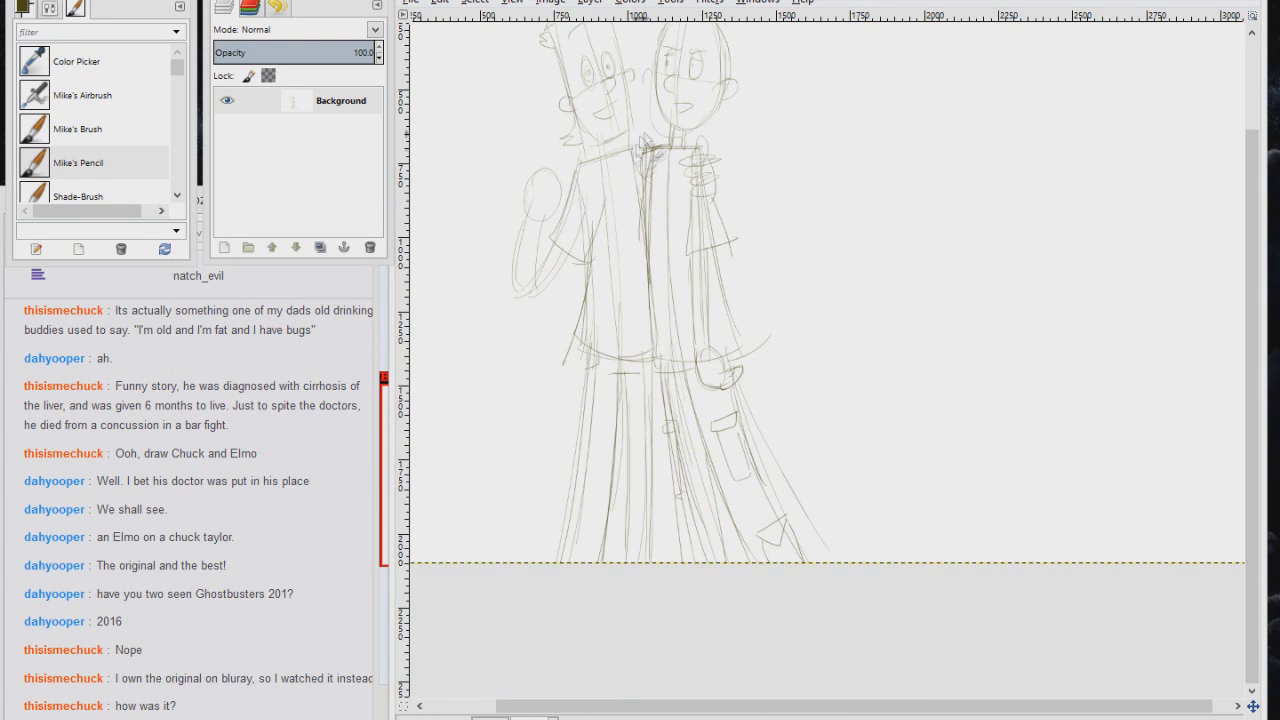
left_click_drag(593, 60, 560, 228)
Choose the Mike's Brush preset and ink the haired figure's eyes, nose and eyebrows, redoing the eyebrows as thinner arcs
left_click(77, 129)
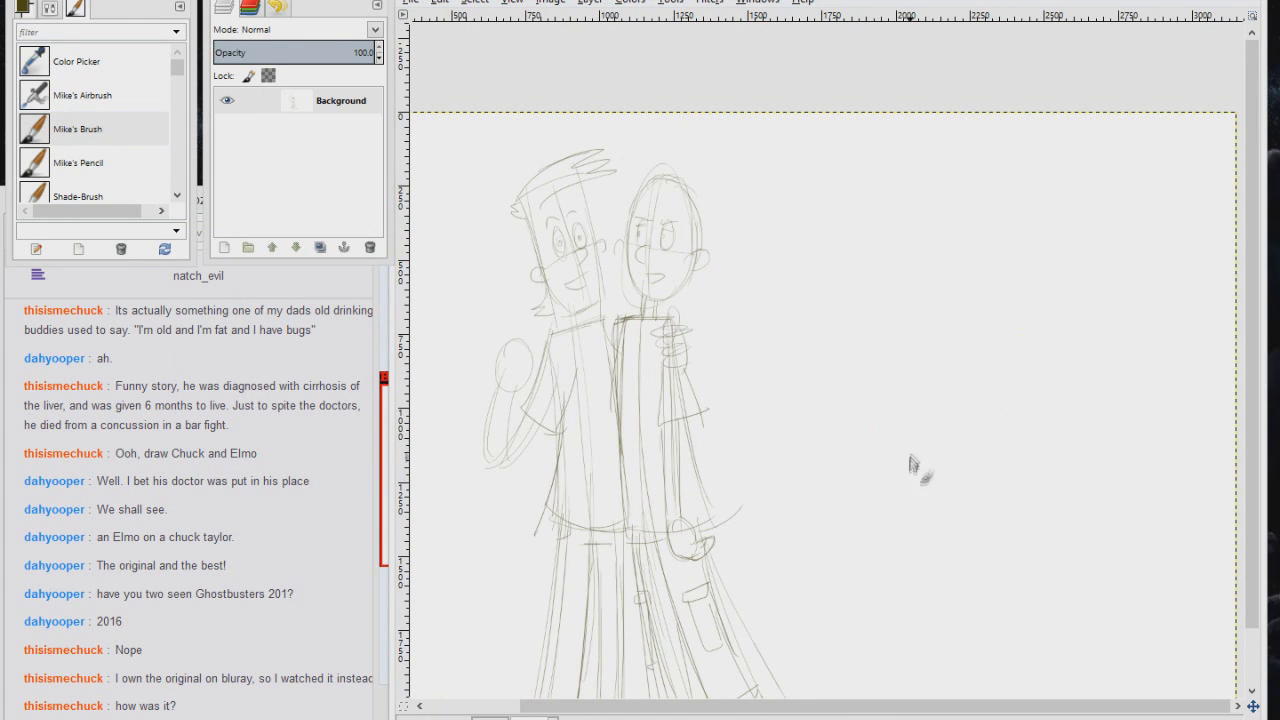
scroll(569, 201, "up", 3, "ctrl")
mouse_move(560, 292)
left_mouse_down()
mouse_move(538, 345)
mouse_move(565, 330)
mouse_move(624, 395)
left_mouse_up()
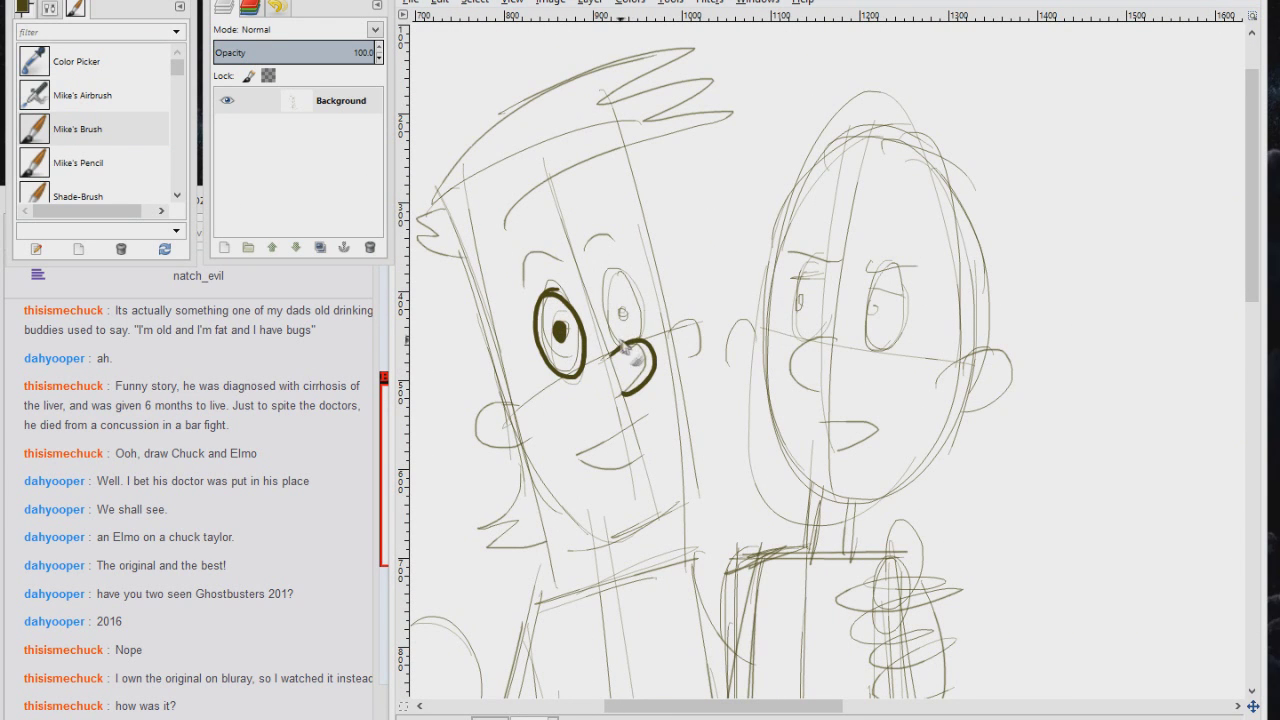
left_click_drag(620, 264, 610, 335)
left_click_drag(535, 258, 521, 282)
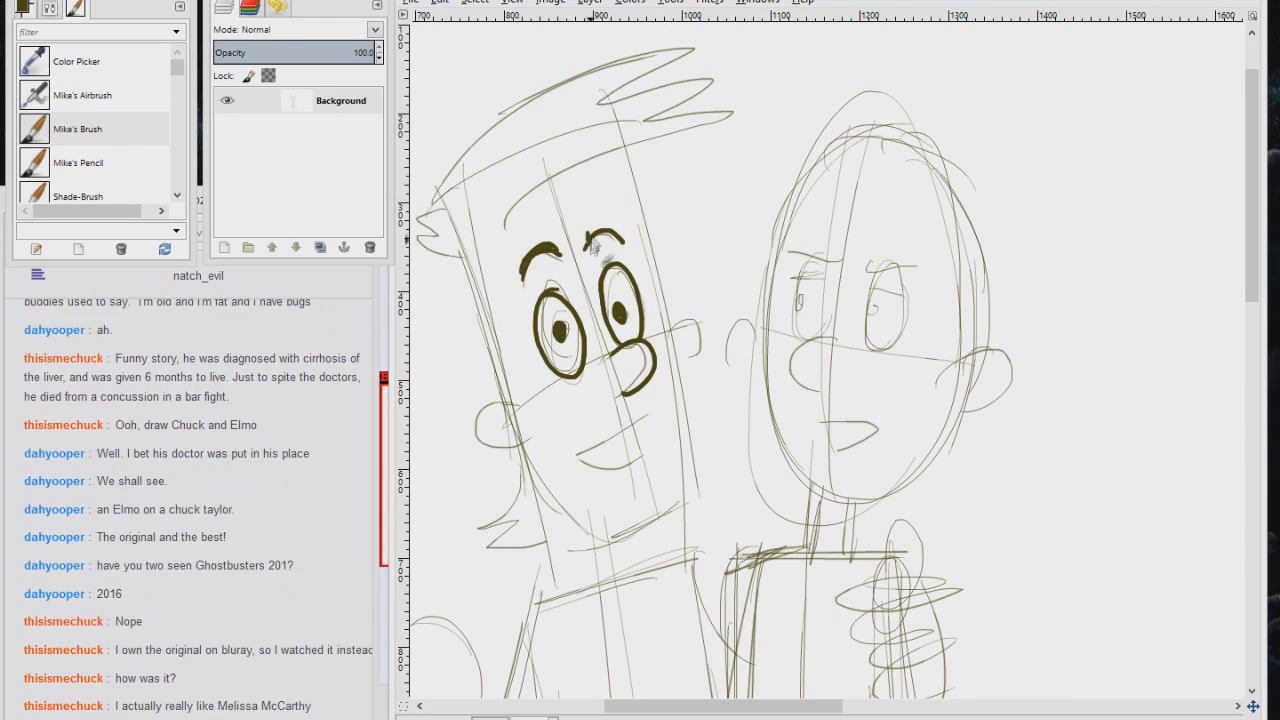
key("ctrl+z")
left_click_drag(590, 238, 626, 240)
left_click_drag(512, 282, 558, 262)
Ink the haired figure's spiky hair, outer side of the face and outer ear
scroll(530, 210, "up", 1)
scroll(530, 210, "left", 1)
mouse_move(507, 222)
left_mouse_down()
mouse_move(790, 145)
mouse_move(555, 305)
left_mouse_up()
scroll(555, 305, "down", 1)
scroll(555, 305, "right", 1)
left_click_drag(520, 348, 540, 375)
scroll(540, 372, "up", 1)
scroll(540, 372, "left", 1)
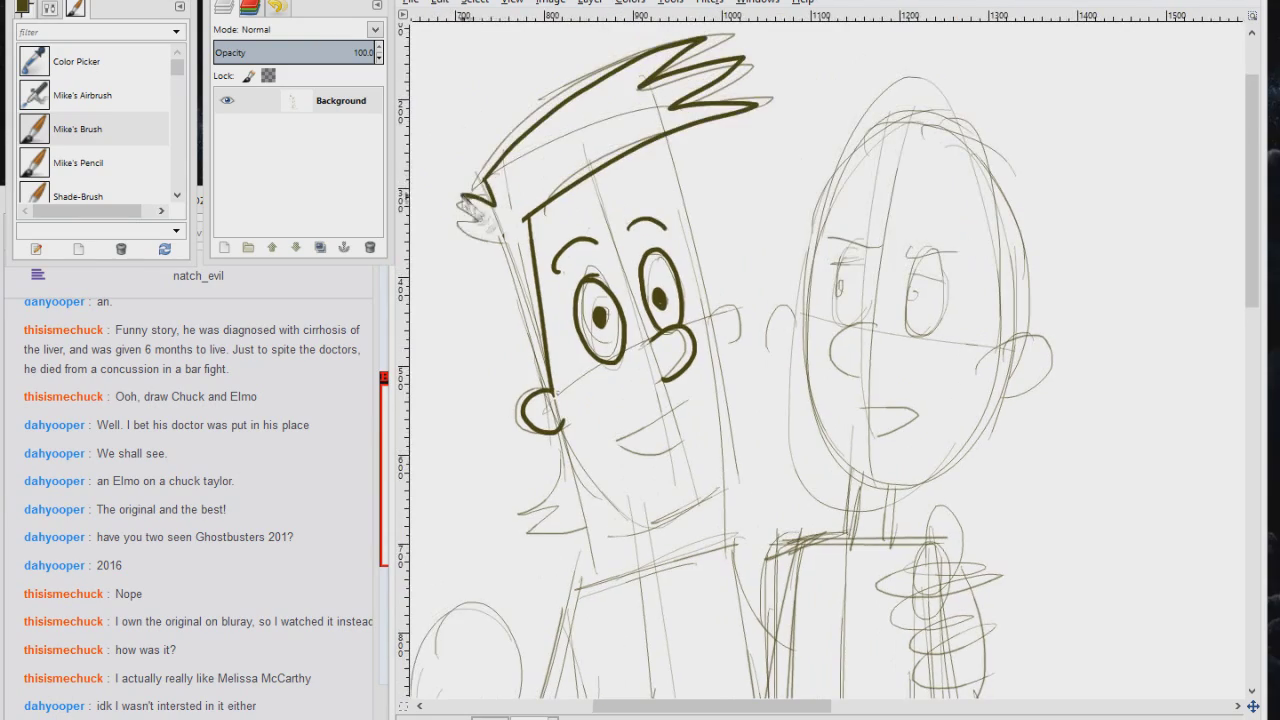
Ink the haired figure's jawline, smiling mouth, inner side of the face and inner ear
scroll(582, 150, "down", 4)
scroll(582, 150, "right", 3)
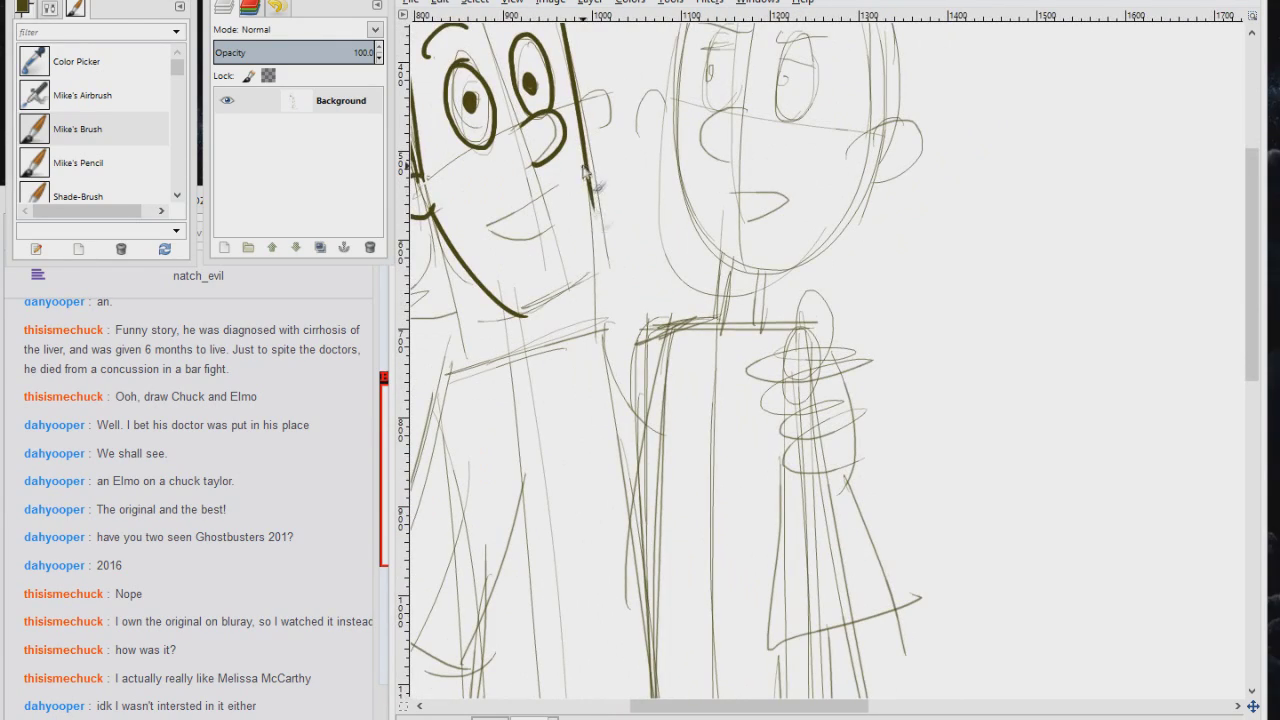
left_click_drag(562, 178, 553, 227)
scroll(632, 186, "down", 1)
scroll(632, 186, "left", 1)
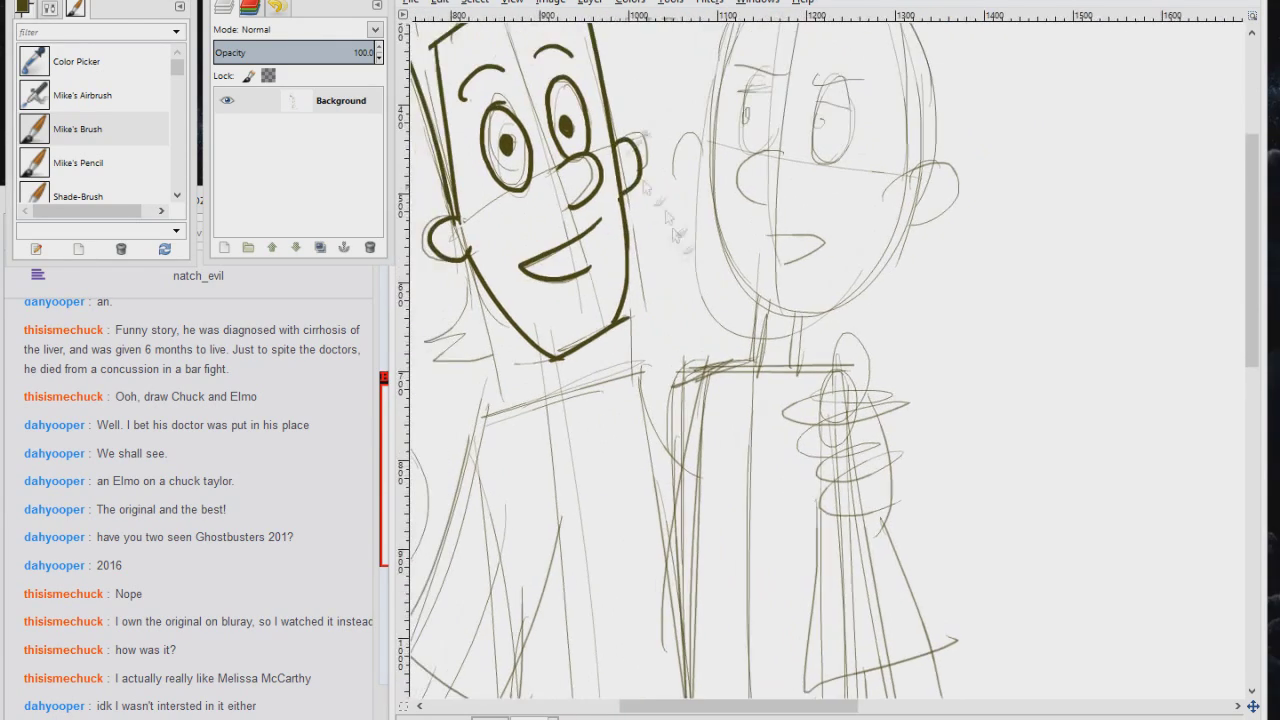
Ink the haired figure's nape hair, neck, pointed shirt neckline, shoulders and outer short sleeve
mouse_move(507, 135)
left_mouse_down()
mouse_move(530, 222)
mouse_move(565, 256)
mouse_move(560, 300)
left_mouse_up()
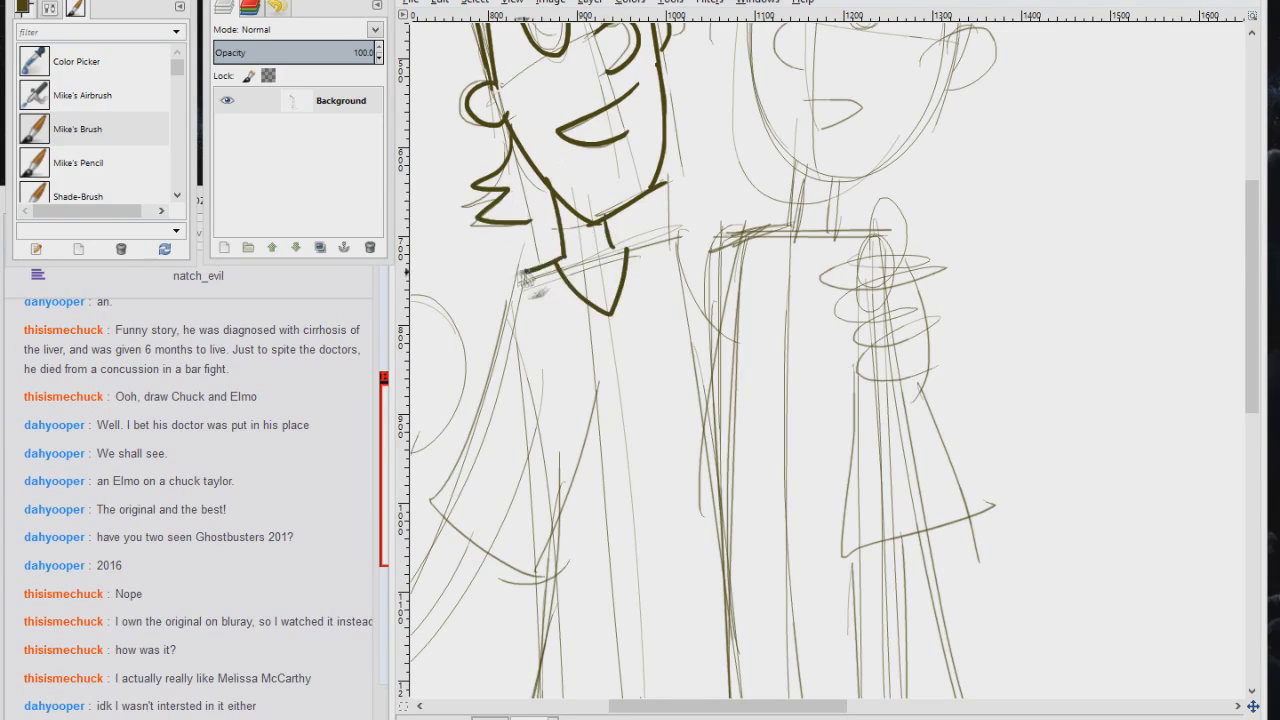
scroll(560, 300, "down", 1)
left_click_drag(540, 150, 462, 420)
left_click_drag(600, 295, 470, 450)
scroll(520, 380, "right", 1)
scroll(520, 250, "down", 1)
left_click_drag(500, 190, 562, 183)
Ink both sides and the curved bottom hem of the haired figure's shirt
scroll(562, 183, "down", 2)
scroll(562, 183, "left", 1)
left_click_drag(725, 120, 765, 440)
scroll(765, 440, "down", 2)
left_click_drag(694, 150, 722, 425)
mouse_move(540, 112)
left_mouse_down()
mouse_move(479, 380)
mouse_move(722, 428)
left_mouse_up()
scroll(722, 428, "down", 3)
left_click_drag(520, 60, 760, 40)
Ink the haired figure's trouser legs down to the canvas edge, with a side pocket, crotch line and knee creases
left_click_drag(600, 118, 545, 340)
scroll(545, 340, "down", 2)
left_click_drag(586, 90, 505, 555)
scroll(645, 190, "up", 3)
scroll(645, 190, "down", 3)
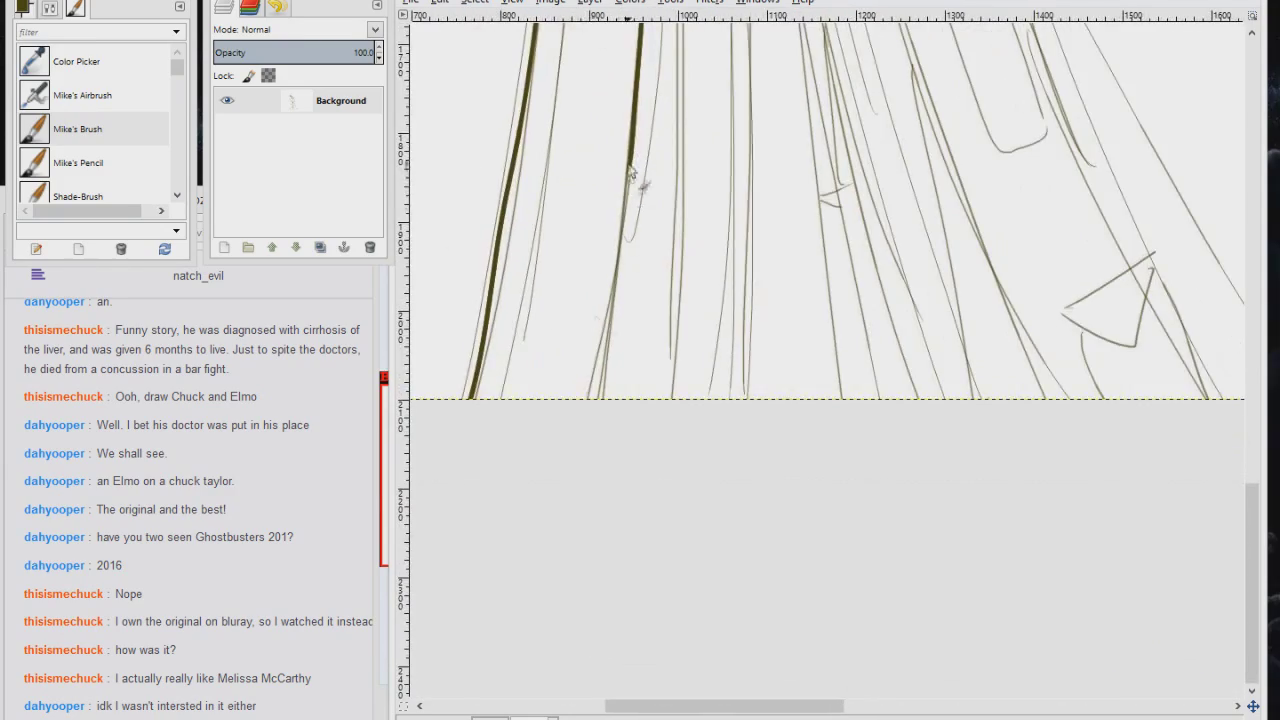
scroll(645, 190, "up", 3)
scroll(645, 190, "down", 3)
scroll(645, 190, "right", 1)
left_click_drag(618, 100, 625, 477)
scroll(623, 477, "up", 3)
scroll(684, 157, "down", 4)
scroll(684, 157, "left", 1)
scroll(730, 188, "up", 5)
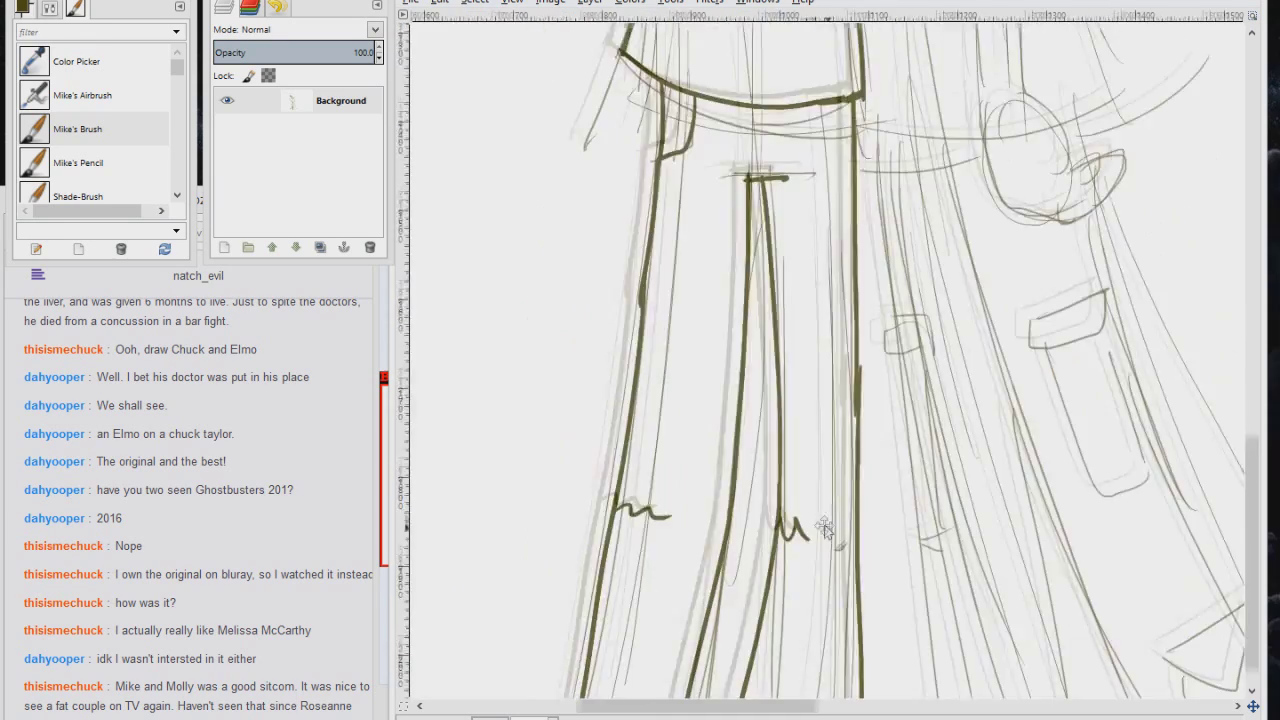
Ink the haired figure's raised fist and bent forearm up to the sleeve opening
scroll(620, 400, "left", 2)
scroll(660, 430, "up", 2)
left_click_drag(552, 218, 578, 112)
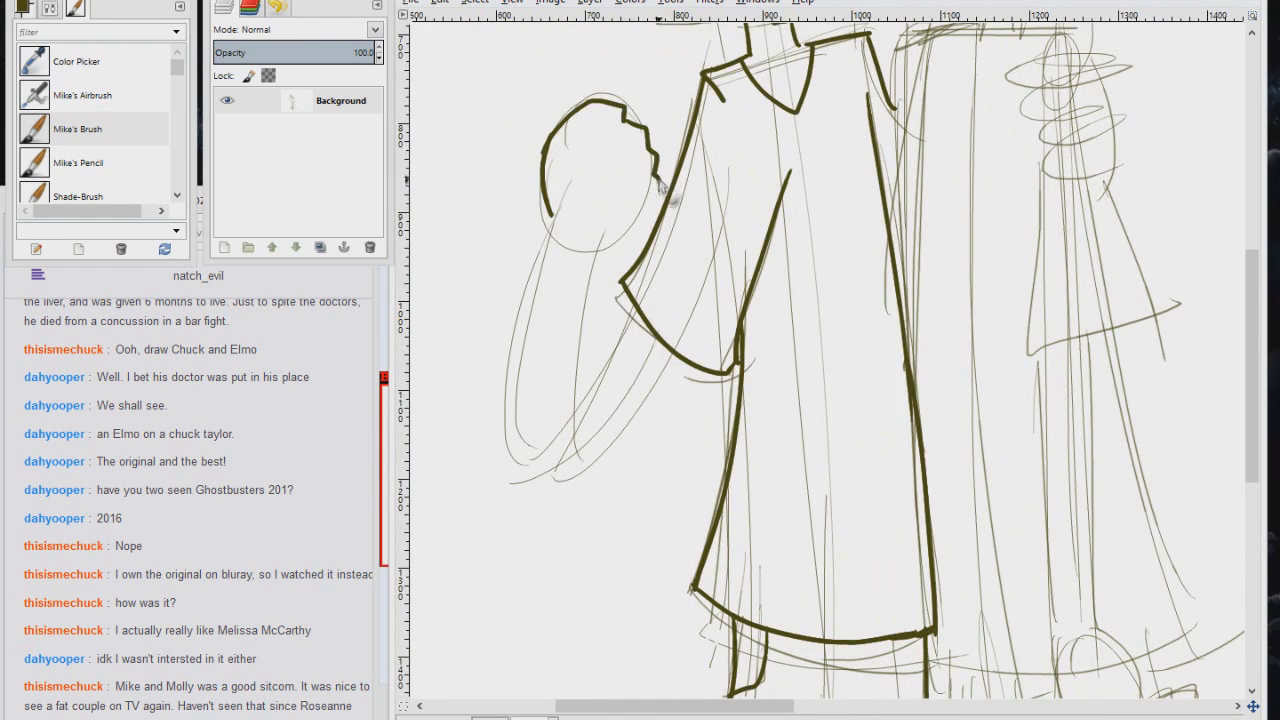
scroll(668, 200, "down", 2)
scroll(668, 200, "right", 1)
left_click_drag(585, 165, 565, 348)
mouse_move(533, 138)
left_mouse_down()
mouse_move(522, 405)
mouse_move(668, 285)
left_mouse_up()
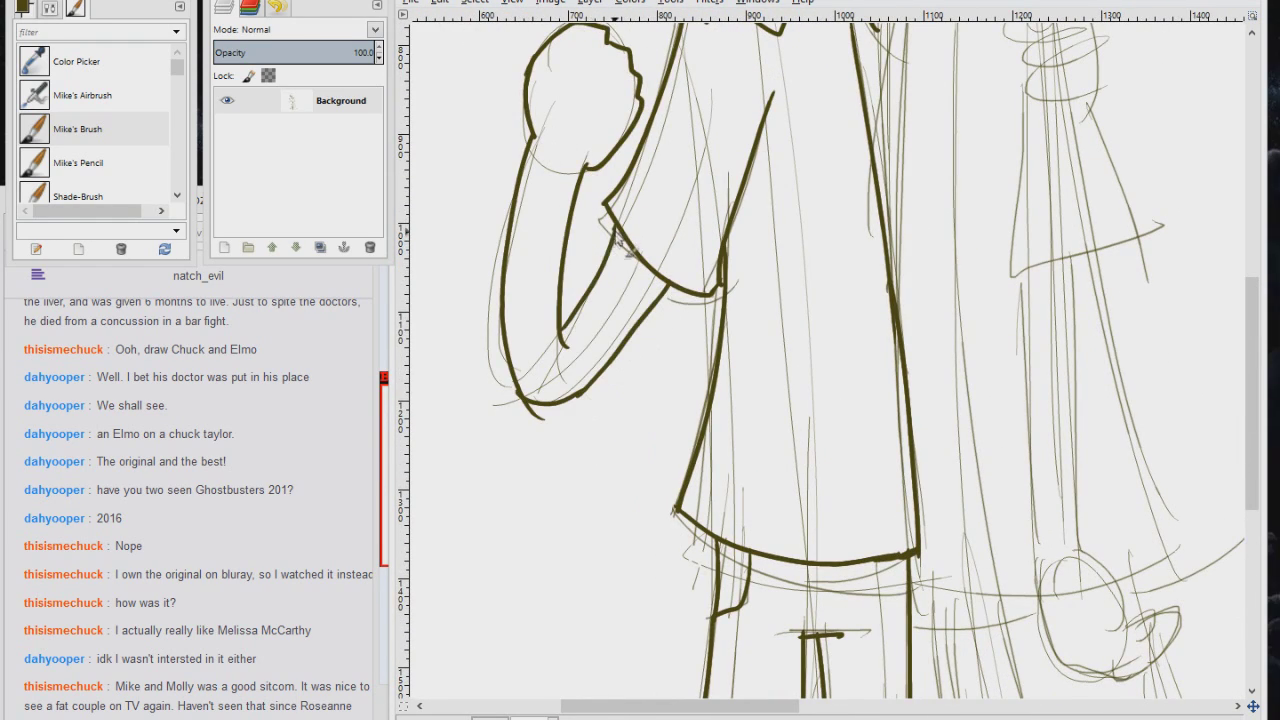
Ink the bald figure's lowered eyebrows, half-lidded eyes, nose, mouth and ear
scroll(520, 420, "up", 6)
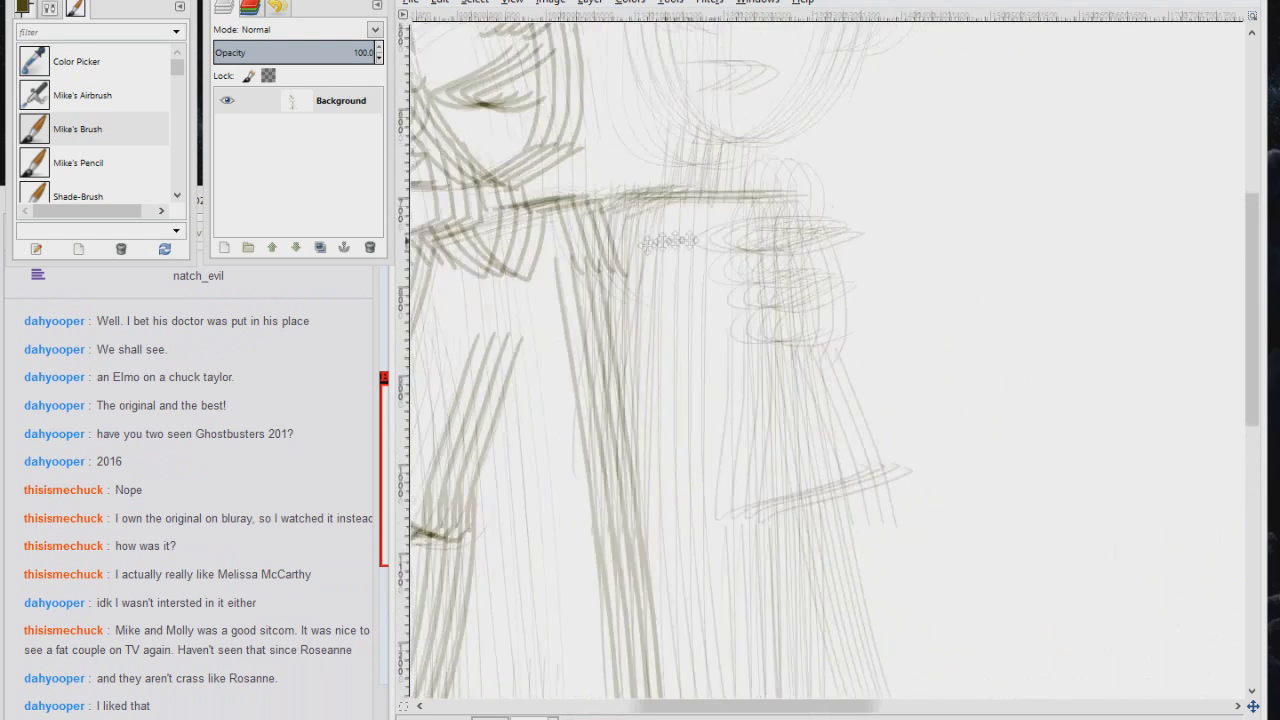
scroll(600, 330, "right", 4)
left_click_drag(643, 240, 685, 290)
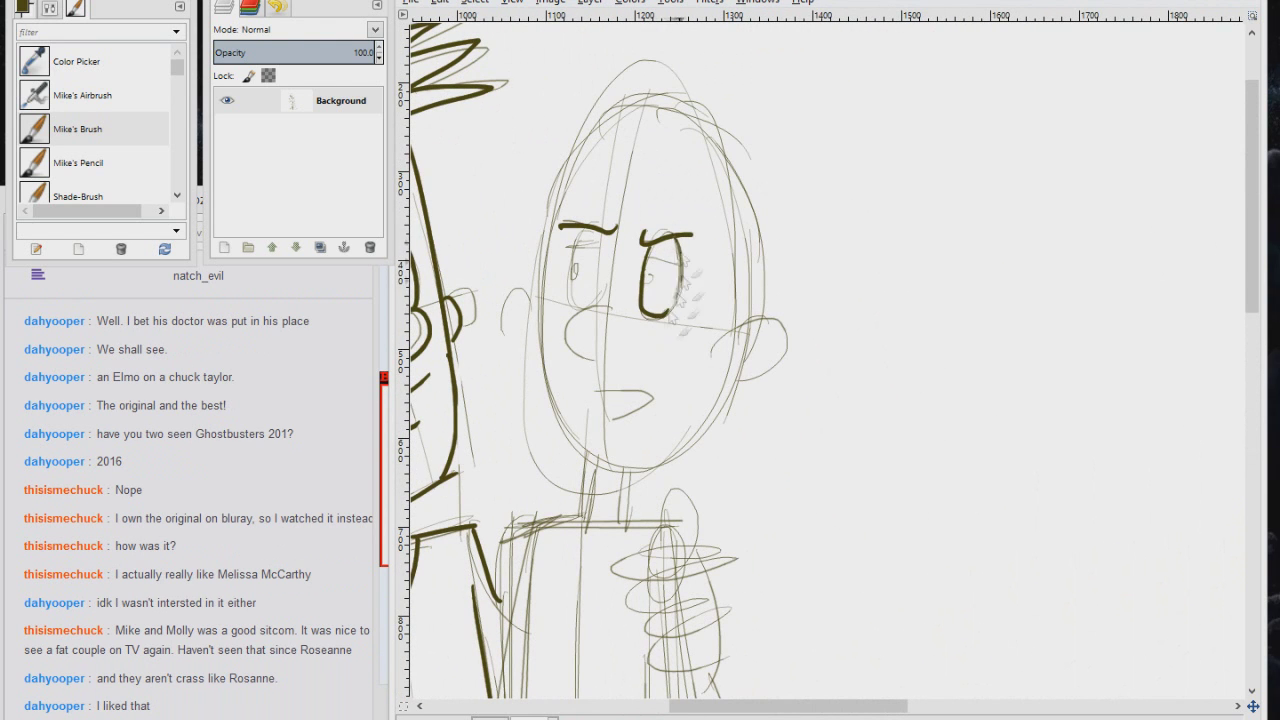
mouse_move(588, 330)
left_mouse_down()
mouse_move(606, 314)
mouse_move(640, 318)
left_mouse_up()
scroll(645, 262, "down", 3)
left_click_drag(745, 235, 752, 278)
Ink the bald figure's oval head outline around the face, chin and crown
scroll(700, 300, "up", 5)
mouse_move(704, 170)
left_mouse_down()
mouse_move(640, 200)
mouse_move(600, 500)
left_mouse_up()
scroll(598, 478, "down", 3)
scroll(598, 478, "right", 1)
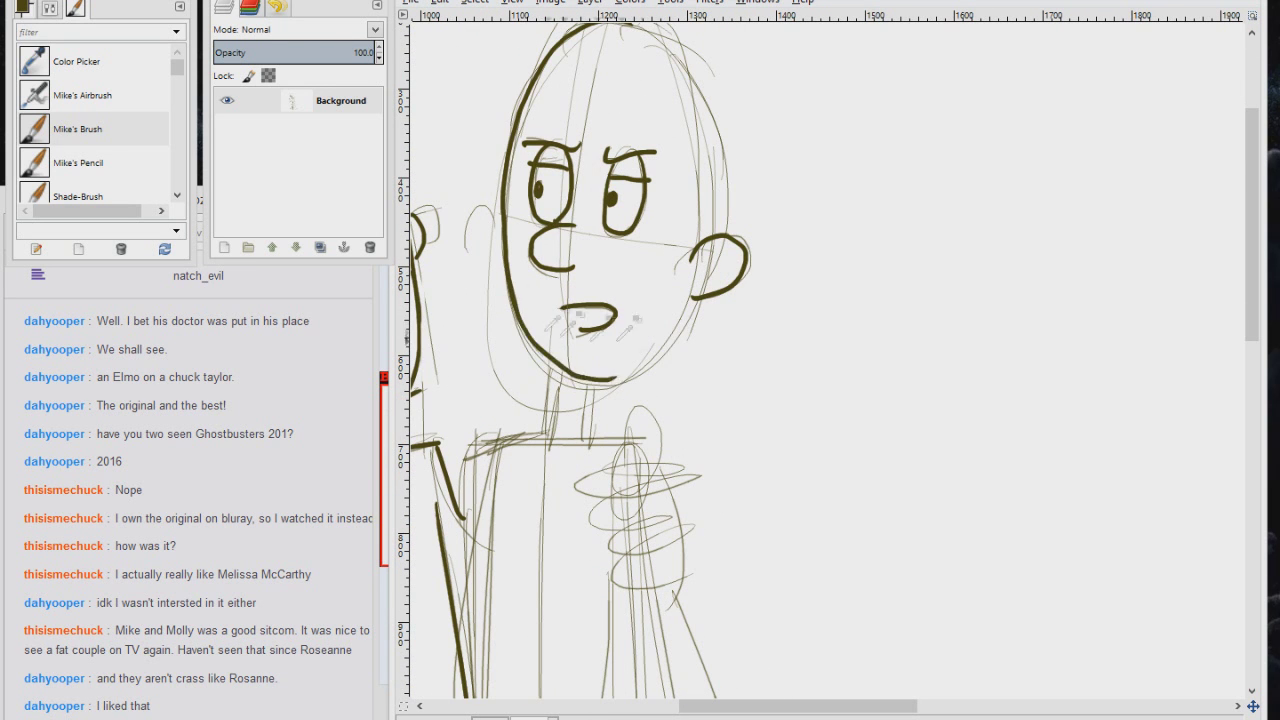
left_click_drag(522, 335, 710, 302)
scroll(697, 322, "up", 2)
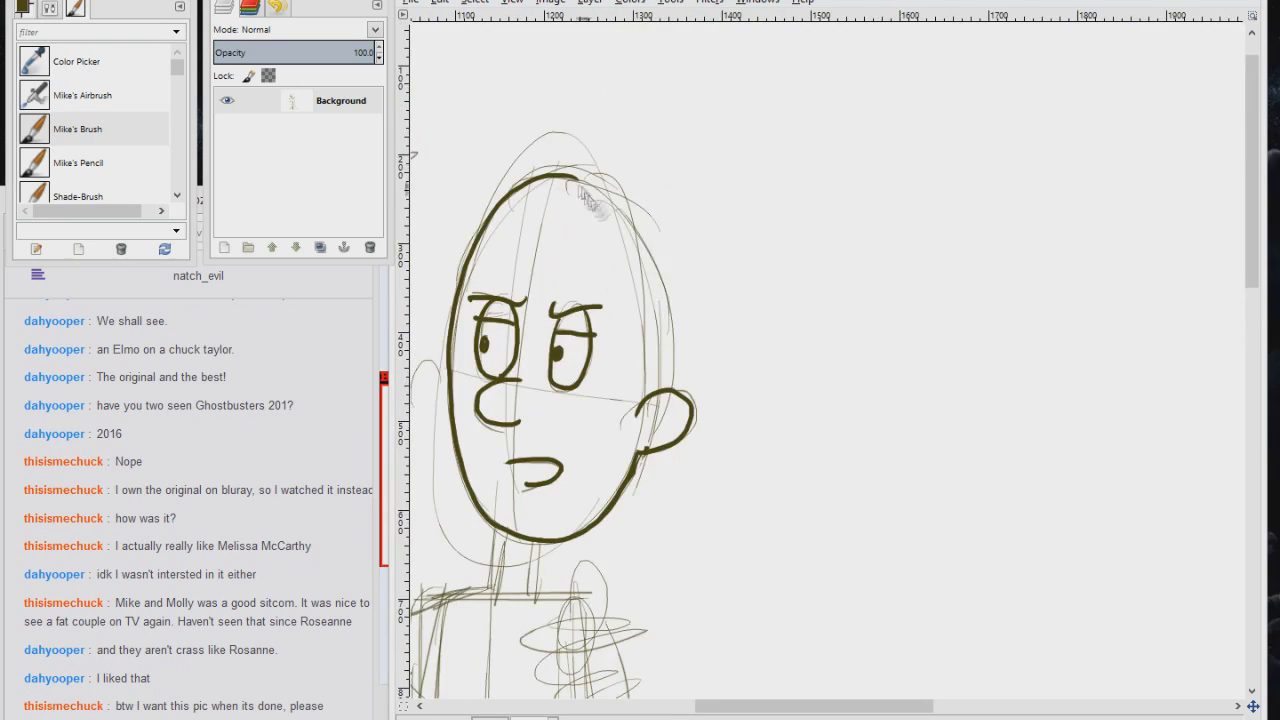
left_click_drag(585, 180, 680, 410)
Ink the bald figure's neck, rounded neckline and inner shoulder, undoing the last stray stroke
scroll(712, 232, "up", 2)
scroll(712, 232, "left", 1)
scroll(712, 232, "down", 5)
scroll(712, 232, "left", 2)
scroll(740, 300, "down", 3)
scroll(740, 300, "up", 3)
mouse_move(760, 200)
left_mouse_down()
mouse_move(745, 340)
mouse_move(720, 418)
left_mouse_up()
left_click_drag(755, 310, 740, 525)
key("ctrl+z")
Ink the four fingers gripping the bald figure's shoulder and the short sleeve beneath them
scroll(740, 520, "right", 2)
mouse_move(730, 205)
left_mouse_down()
mouse_move(700, 250)
mouse_move(742, 268)
left_mouse_up()
mouse_move(700, 262)
left_mouse_down()
mouse_move(736, 296)
mouse_move(778, 472)
left_mouse_up()
left_click_drag(685, 295, 785, 468)
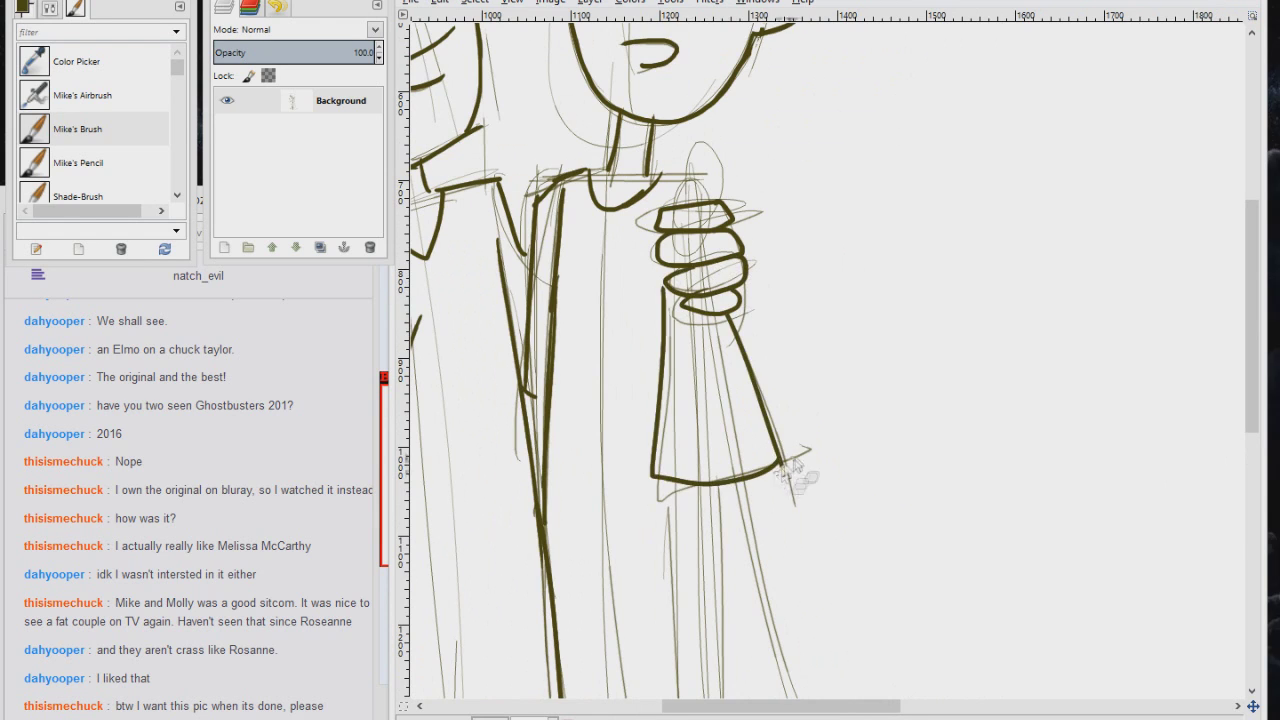
Ink the bald figure's hanging arm below the sleeve and its cupped hand with thumb and fingers
scroll(760, 460, "down", 4)
scroll(760, 460, "right", 1)
left_click_drag(662, 135, 665, 418)
mouse_move(607, 127)
left_mouse_down()
mouse_move(622, 478)
mouse_move(712, 548)
left_mouse_up()
left_click_drag(700, 515, 738, 538)
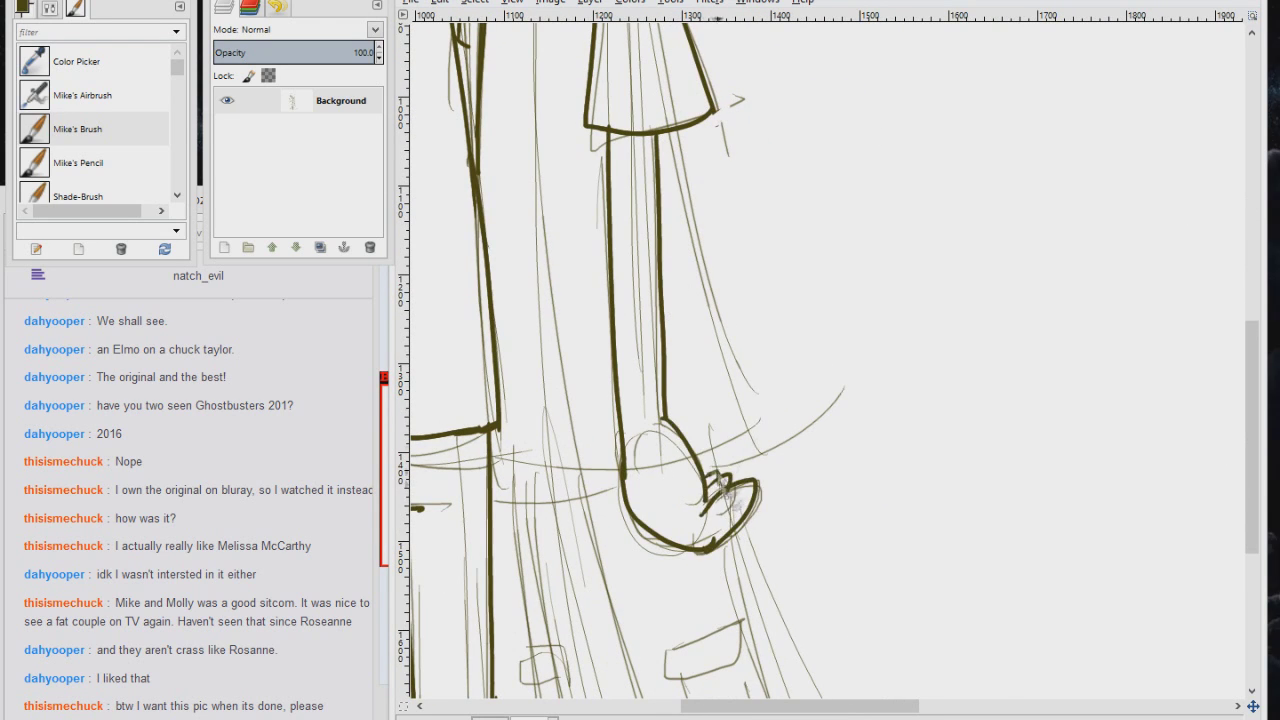
Ink the outer side and bottom hem of the bald figure's shirt on both sides of the hanging arm
scroll(830, 360, "up", 1)
scroll(830, 360, "down", 2)
scroll(830, 360, "left", 2)
left_click_drag(578, 380, 712, 388)
scroll(830, 360, "down", 3)
scroll(830, 360, "left", 1)
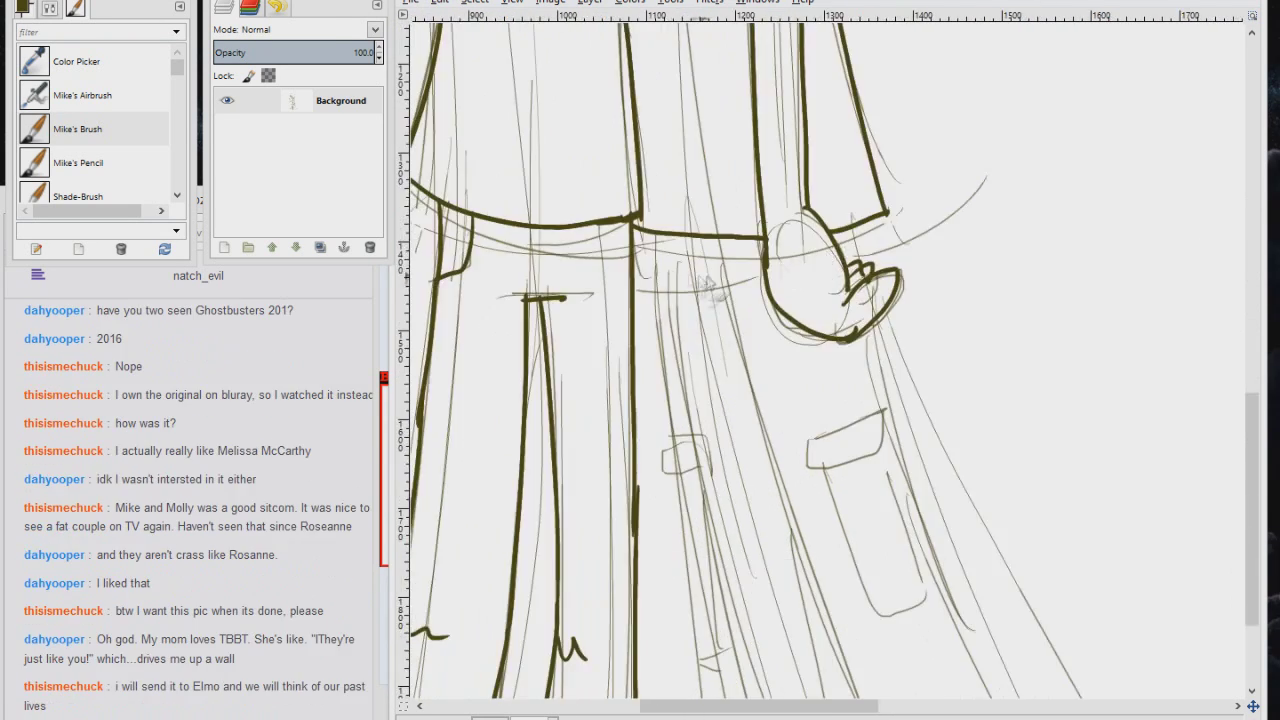
Ink the crotch fold and inner leg line of the bald figure's outer trouser leg, and its cargo pocket with buttoned flap
scroll(705, 301, "down", 1)
scroll(705, 301, "right", 2)
left_click_drag(505, 218, 575, 216)
scroll(575, 350, "down", 1)
left_click_drag(568, 262, 708, 655)
mouse_move(620, 372)
left_mouse_down()
mouse_move(672, 352)
mouse_move(674, 380)
mouse_move(632, 392)
left_mouse_up()
left_click(650, 373)
Ink the pointed, buttoned lower pocket and the outer edge of the trouser leg with wrinkles at the knee
scroll(680, 440, "down", 2)
scroll(680, 440, "right", 1)
mouse_move(622, 450)
left_mouse_down()
mouse_move(685, 412)
mouse_move(662, 462)
left_mouse_up()
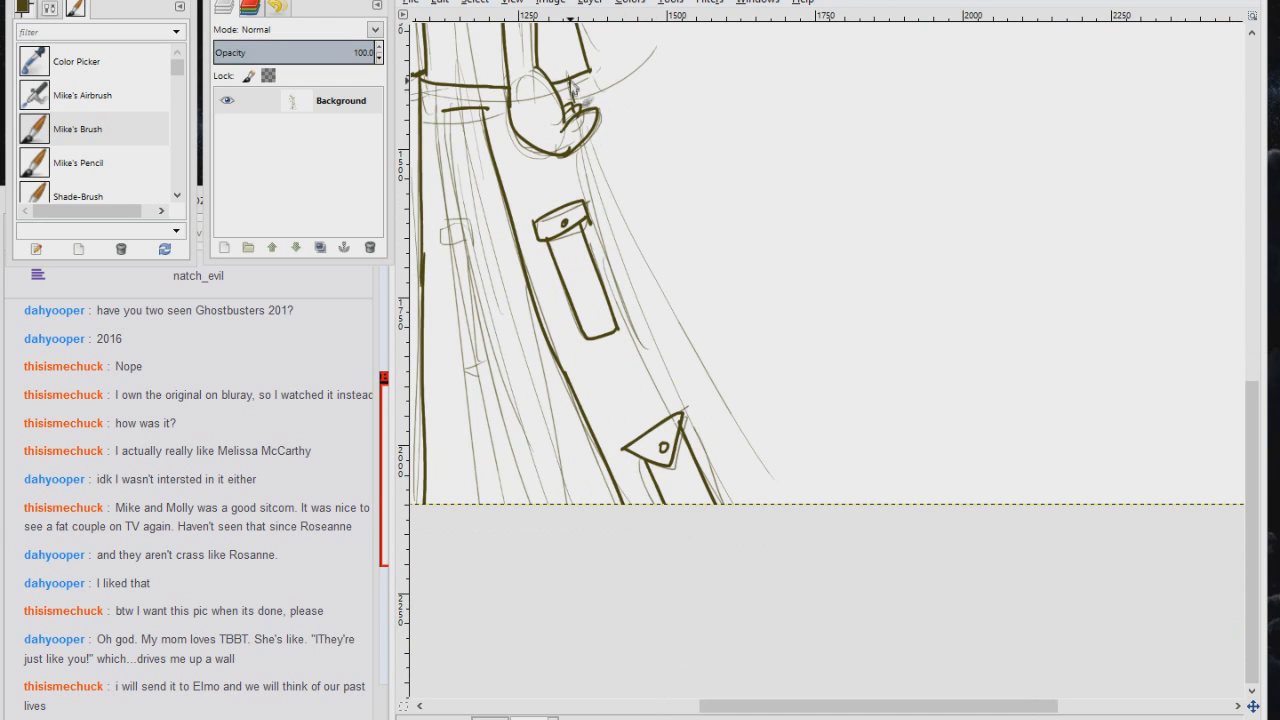
left_click_drag(660, 346, 646, 392)
Ink the bald figure's other trouser leg with its narrow cargo pocket and small pointed, buttoned flap below
scroll(675, 380, "left", 2)
scroll(675, 380, "up", 2)
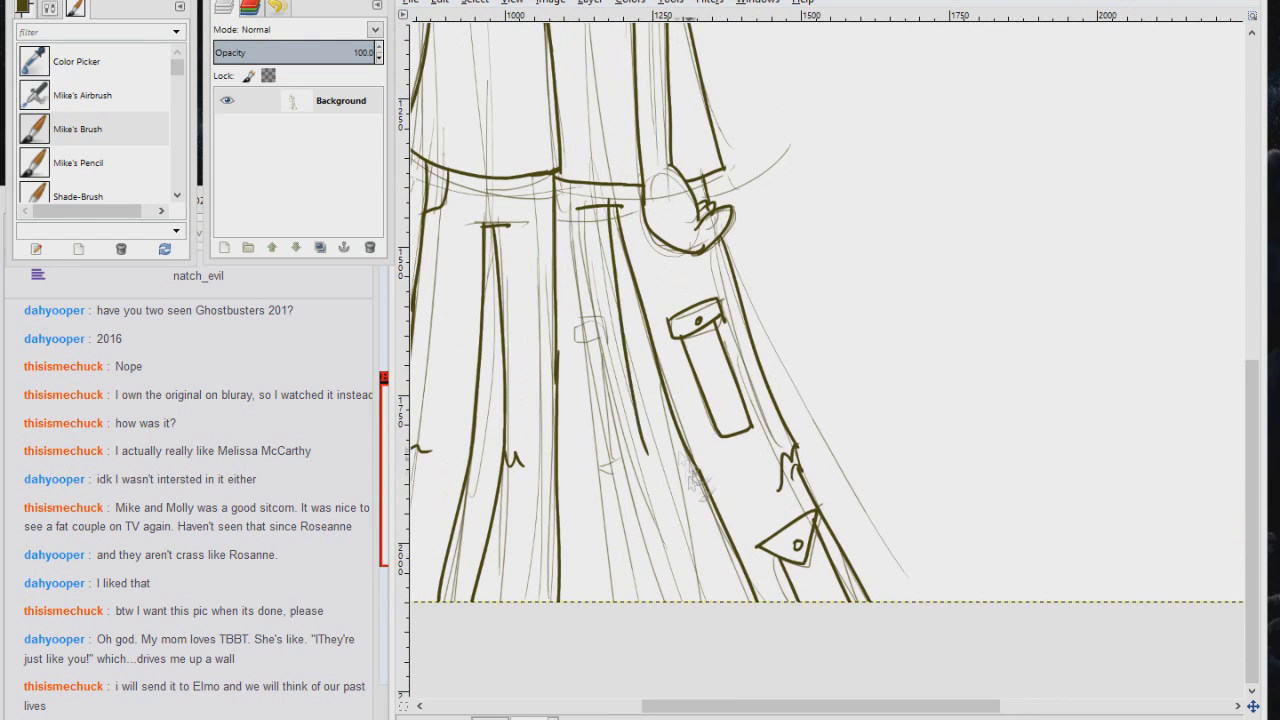
left_click_drag(560, 328, 596, 460)
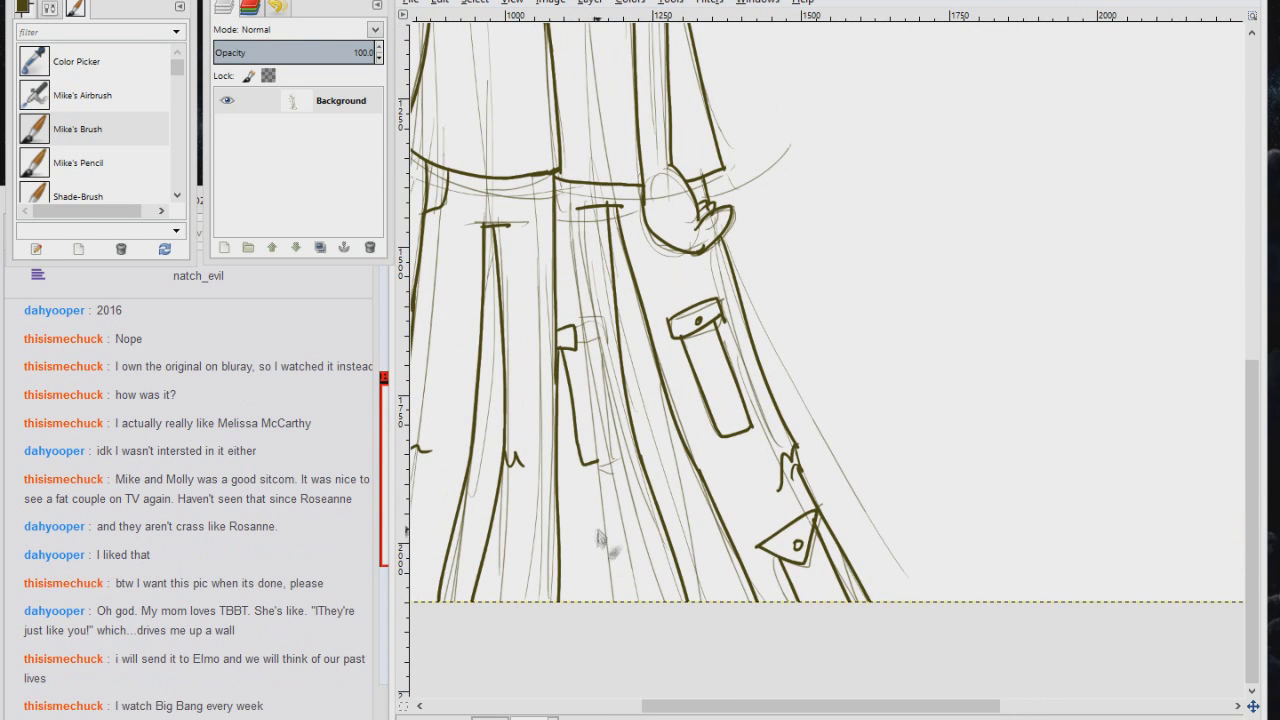
left_click_drag(628, 600, 574, 350)
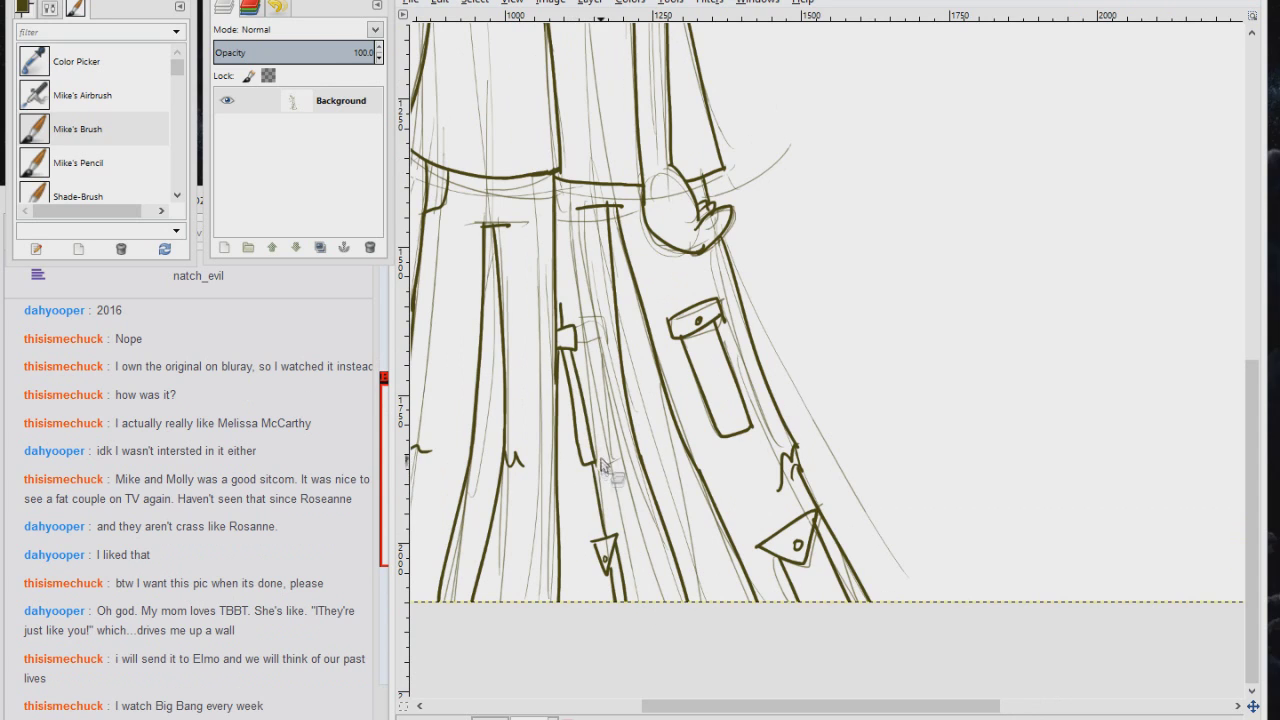
Draw a closed cardboard box in perspective on the ground beside the haired figure's legs, with a seam across its lid
scroll(604, 466, "left", 5)
scroll(604, 466, "down", 1)
left_click_drag(866, 462, 690, 497)
left_click_drag(724, 437, 866, 462)
mouse_move(697, 494)
left_mouse_down()
mouse_move(593, 477)
mouse_move(748, 427)
left_mouse_up()
left_click_drag(697, 494, 697, 566)
left_click_drag(597, 478, 599, 566)
left_click_drag(856, 463, 858, 566)
Draw an upside-down arrow with upside-down "UP" lettering on the front face of the box
scroll(730, 462, "right", 2)
scroll(710, 465, "down", 1)
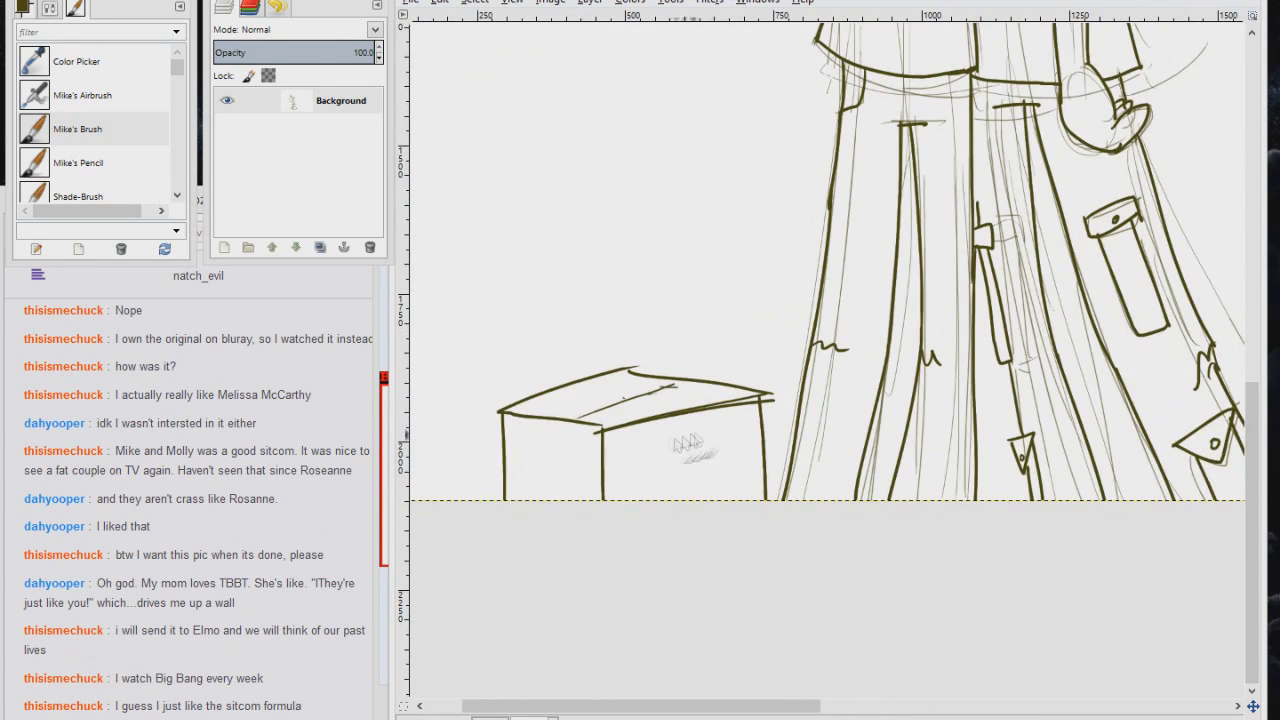
left_click_drag(655, 484, 677, 499)
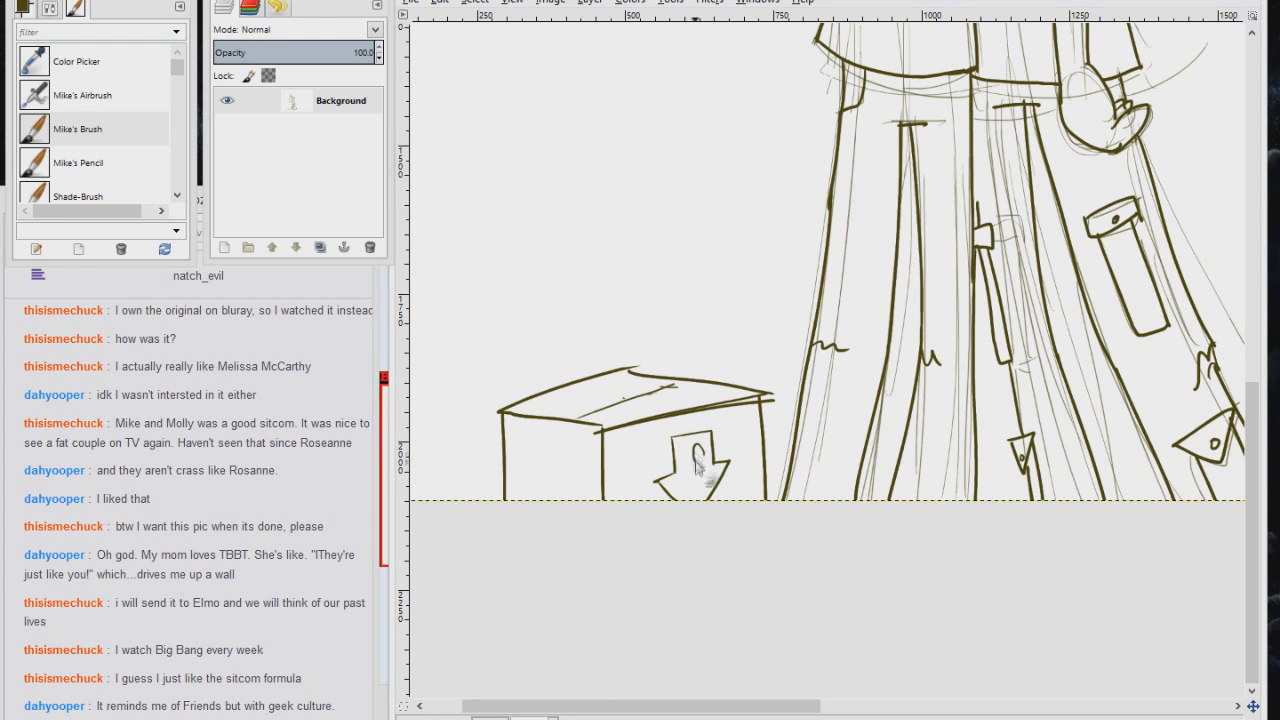
Letter "The Boys are Back!" beside the haired figure's head and begin its speech bubble with a tail
key("shift+ctrl+j")
scroll(563, 299, "up", 4)
left_click_drag(566, 181, 634, 170)
left_click_drag(601, 170, 600, 205)
left_click_drag(633, 148, 656, 205)
left_click_drag(676, 182, 668, 202)
mouse_move(567, 238)
left_mouse_down()
mouse_move(700, 250)
mouse_move(598, 305)
mouse_move(690, 300)
mouse_move(727, 255)
left_mouse_up()
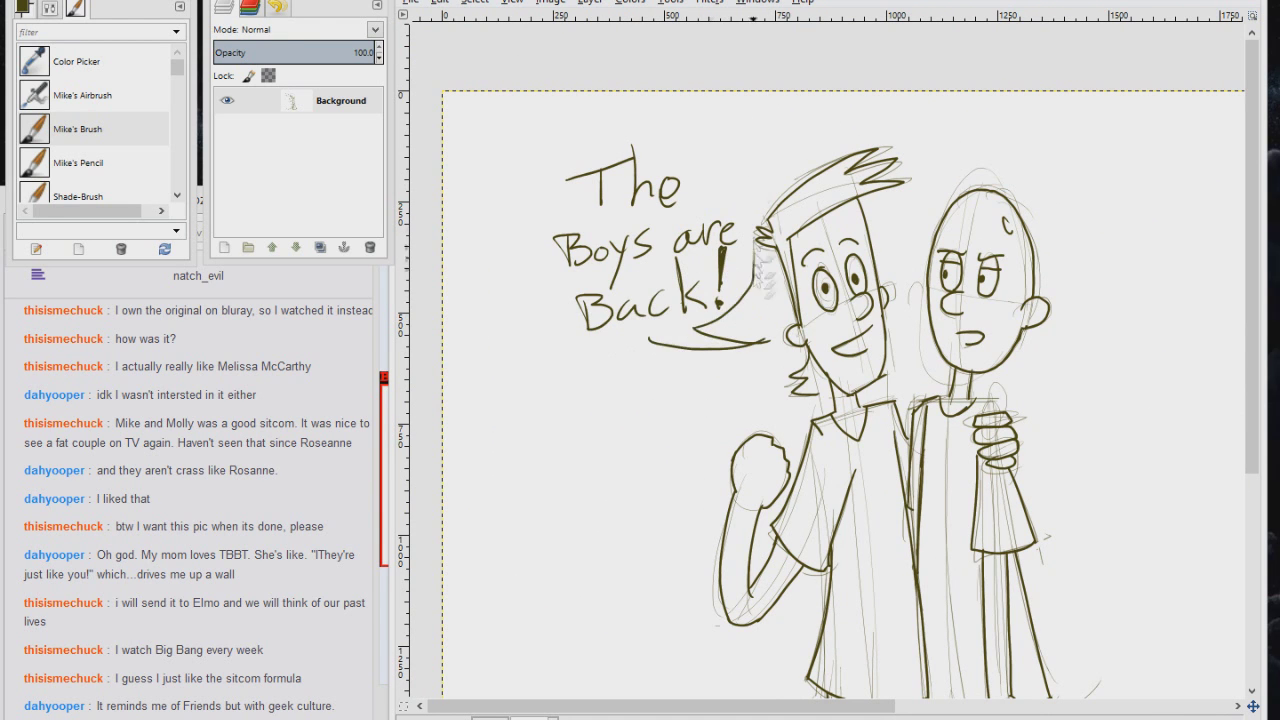
Complete the first bubble and add a bubble reading "Back? I got a Wife and Job, dude." for the bald figure
left_click_drag(765, 352, 628, 325)
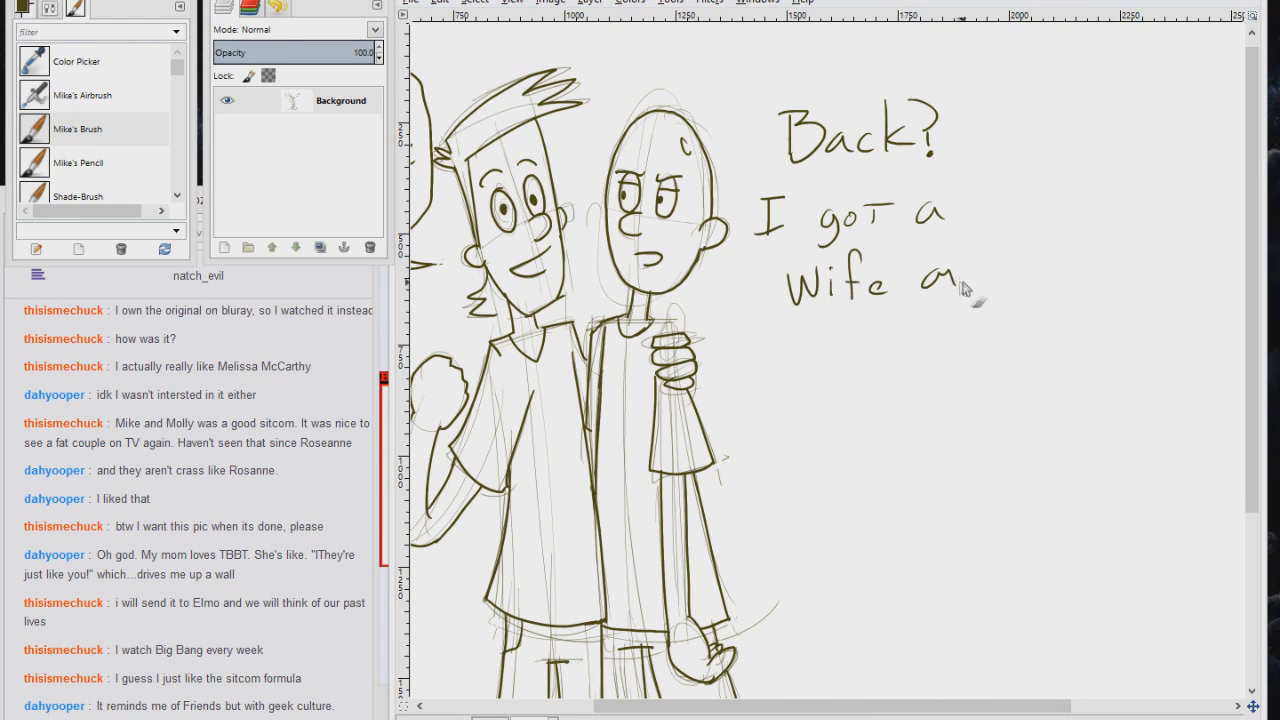
left_click_drag(745, 285, 905, 413)
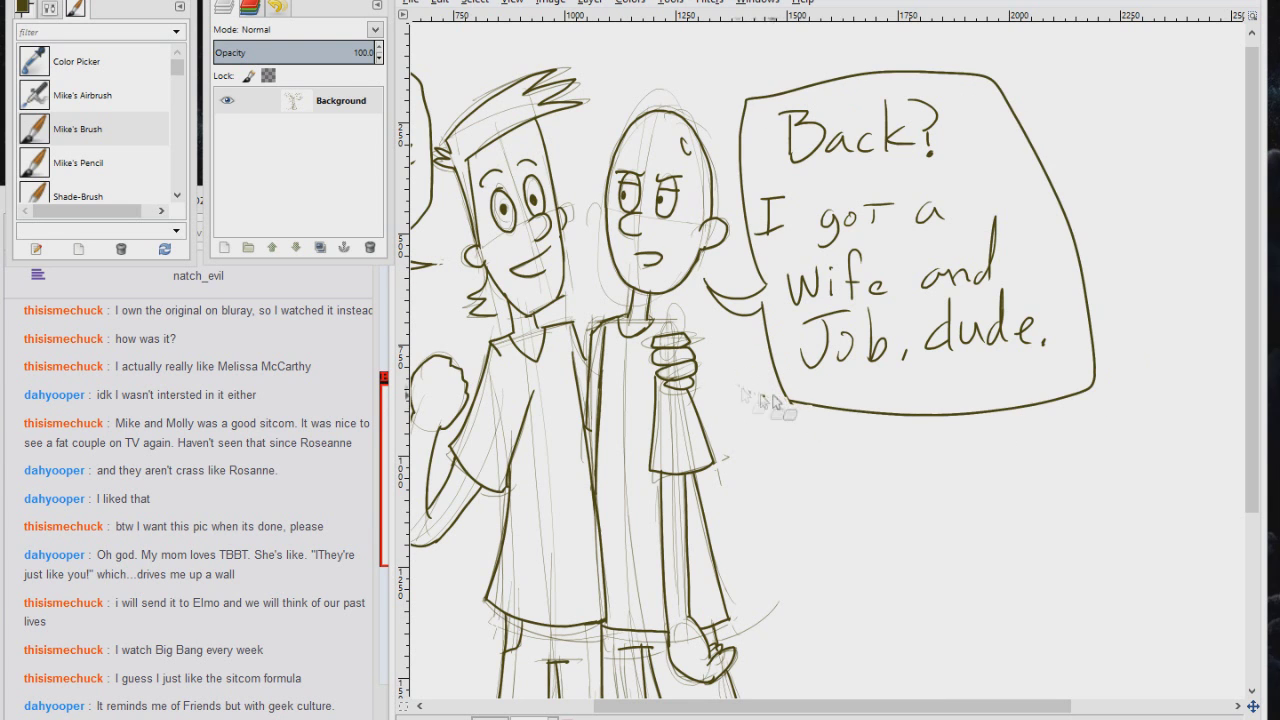
Add a small round speech bubble reading "Sick Burn" above the box, with a tail pointing to its lid
scroll(762, 405, "down", 5)
scroll(770, 410, "left", 5)
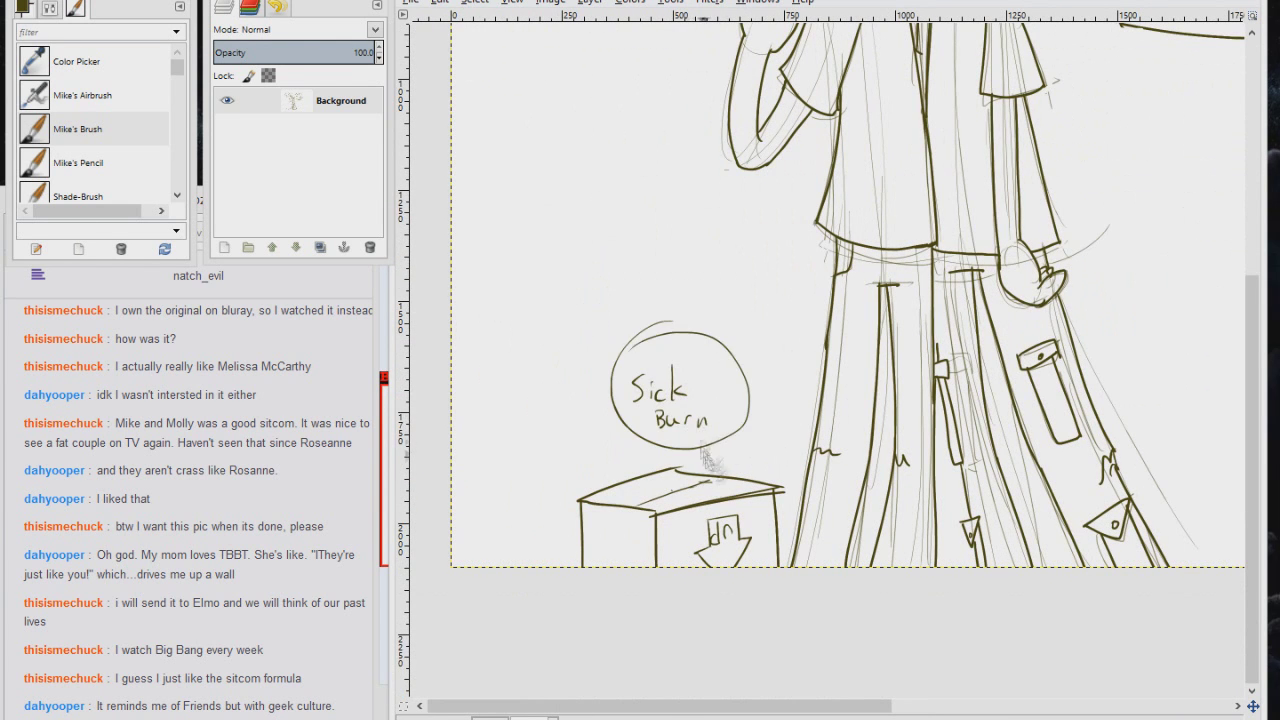
left_click_drag(705, 463, 710, 484)
left_click_drag(716, 457, 712, 492)
Hatch the bald figure's shirt from the inner shoulder down the torso and along the bottom hem
scroll(710, 472, "up", 5)
scroll(774, 413, "down", 5)
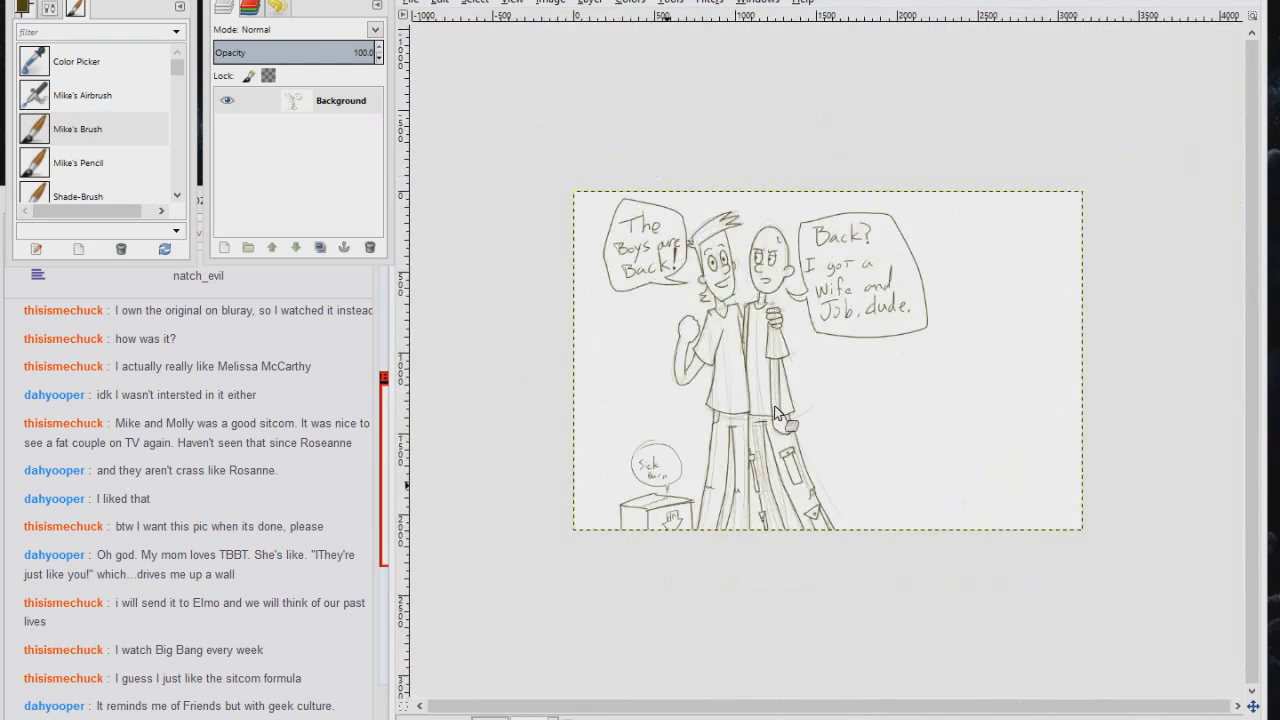
scroll(742, 176, "up", 6)
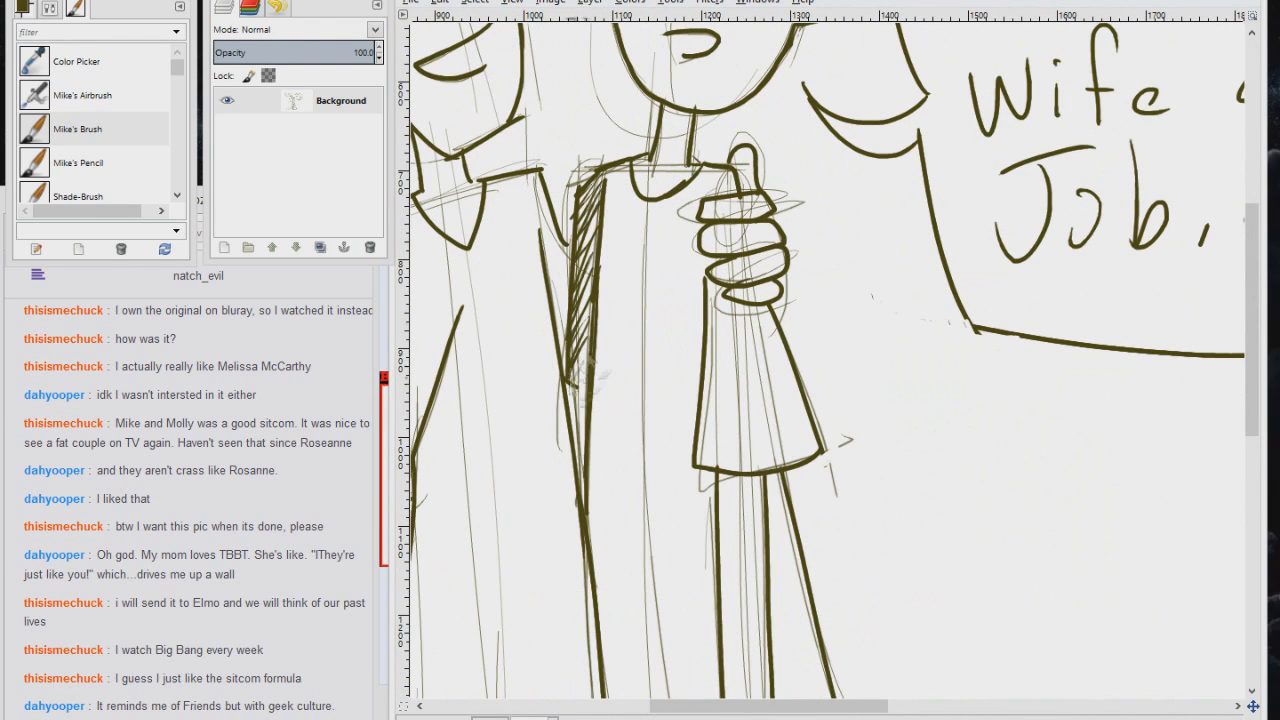
mouse_move(612, 222)
left_mouse_down()
mouse_move(598, 460)
mouse_move(665, 205)
mouse_move(655, 378)
mouse_move(700, 330)
left_mouse_up()
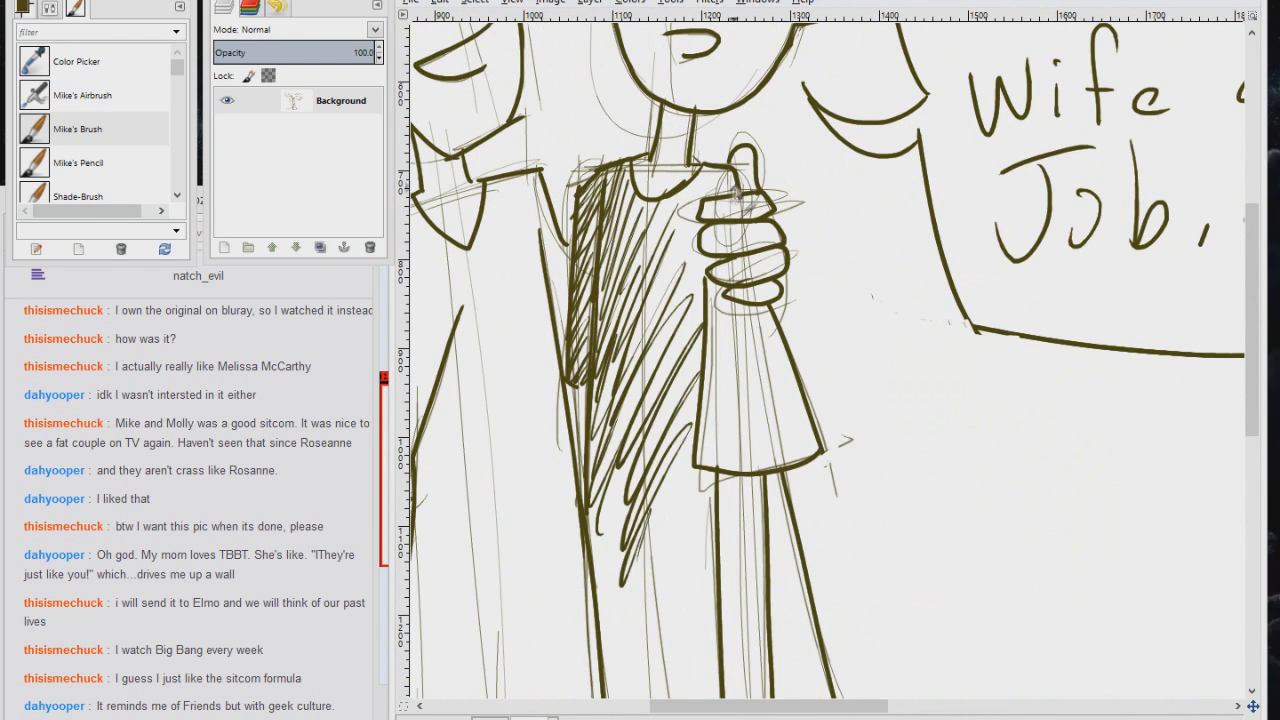
scroll(826, 360, "down", 5)
left_click_drag(625, 120, 595, 362)
left_click_drag(600, 428, 601, 402)
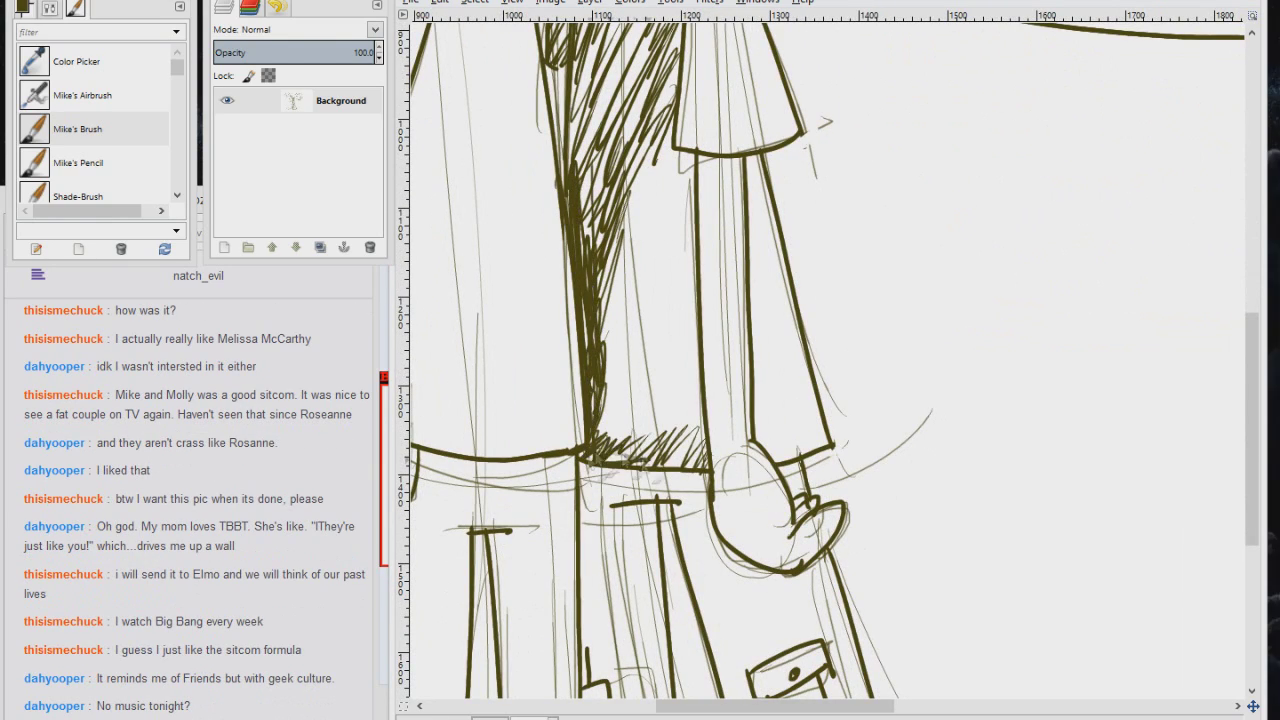
Hatch the bald figure's short sleeve and fill in the shirt on both sides of the hanging arm
scroll(826, 360, "up", 6)
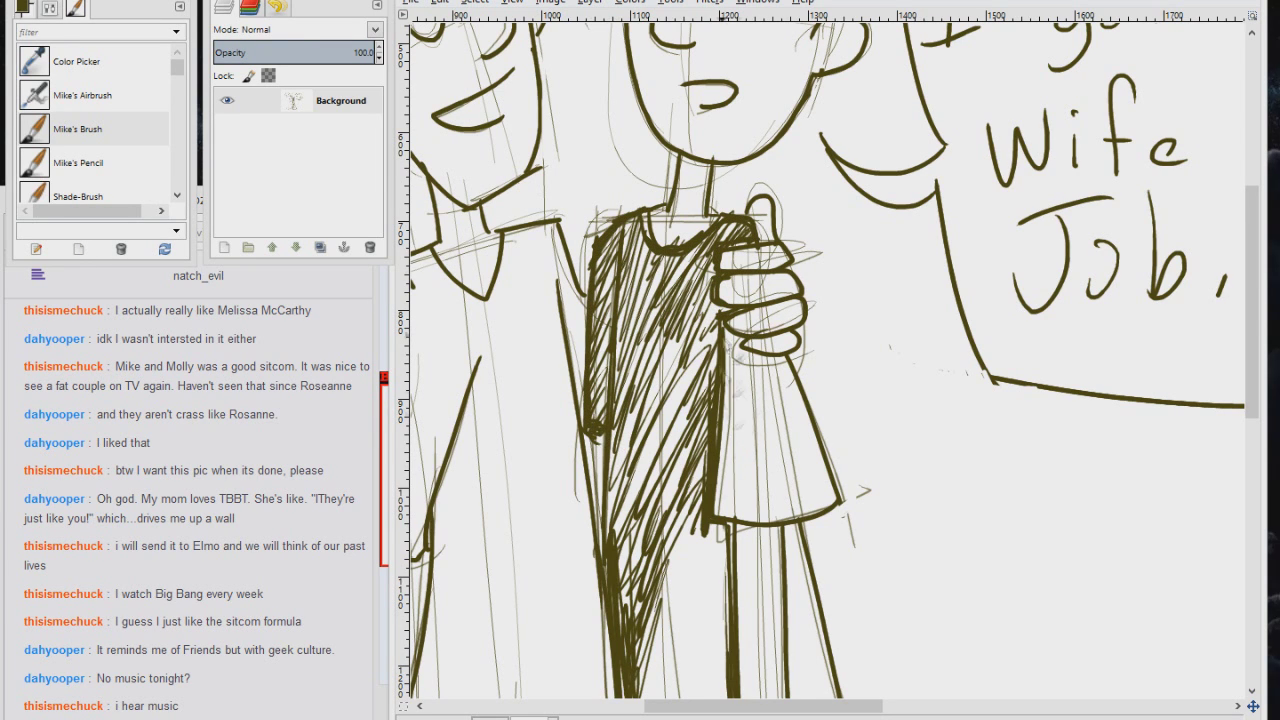
scroll(642, 145, "down", 2)
scroll(642, 145, "right", 2)
left_click_drag(595, 396, 690, 380)
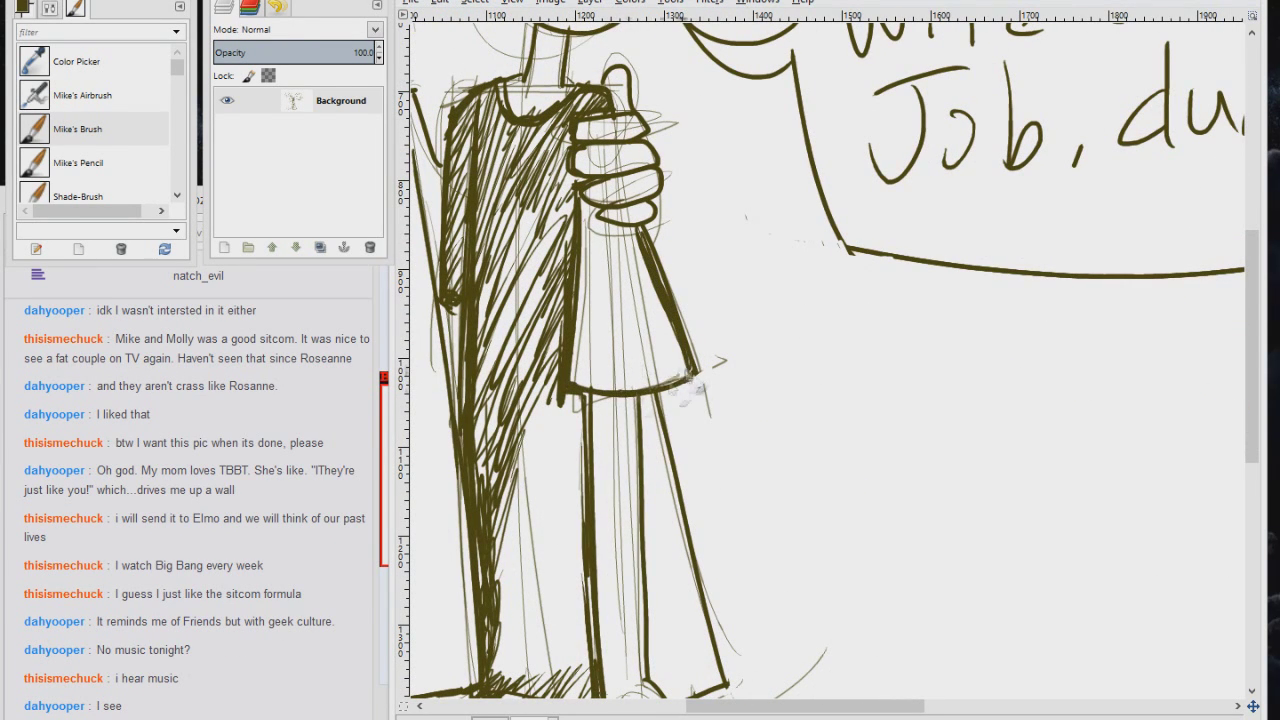
scroll(826, 360, "down", 4)
scroll(826, 360, "left", 2)
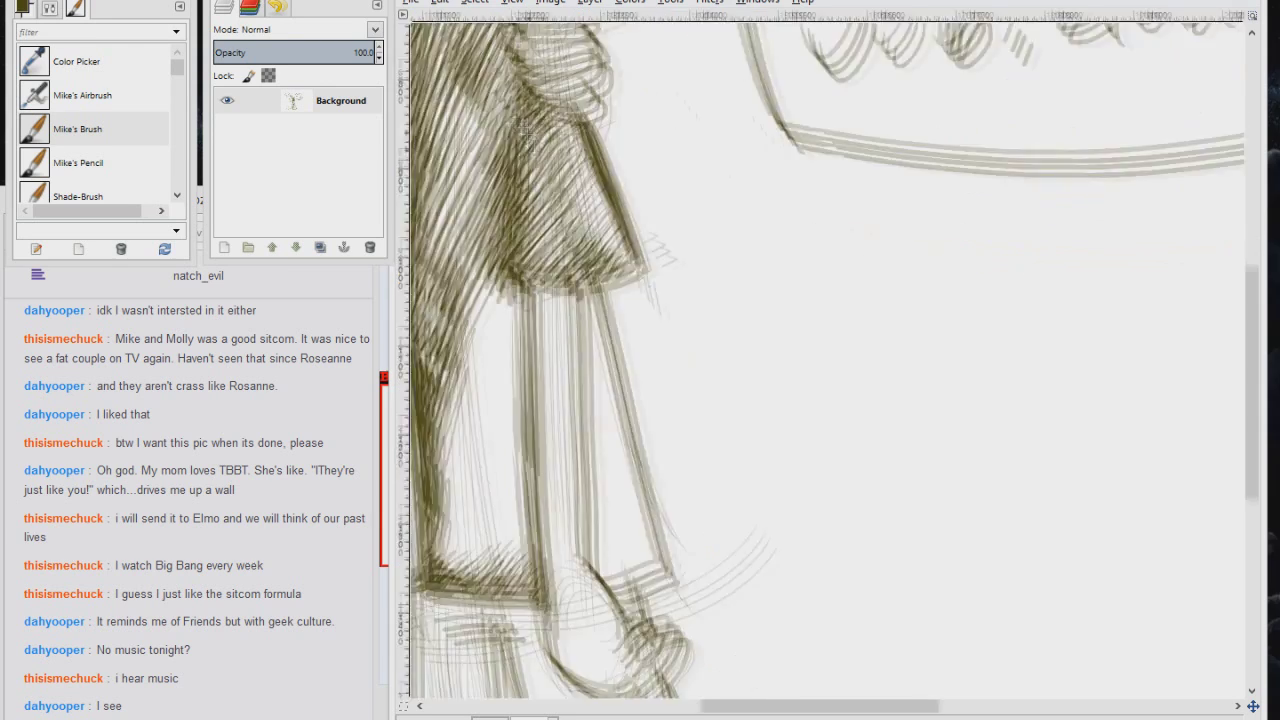
mouse_move(640, 207)
left_mouse_down()
mouse_move(665, 415)
mouse_move(650, 200)
left_mouse_up()
mouse_move(790, 420)
left_mouse_down()
mouse_move(790, 235)
mouse_move(840, 455)
left_mouse_up()
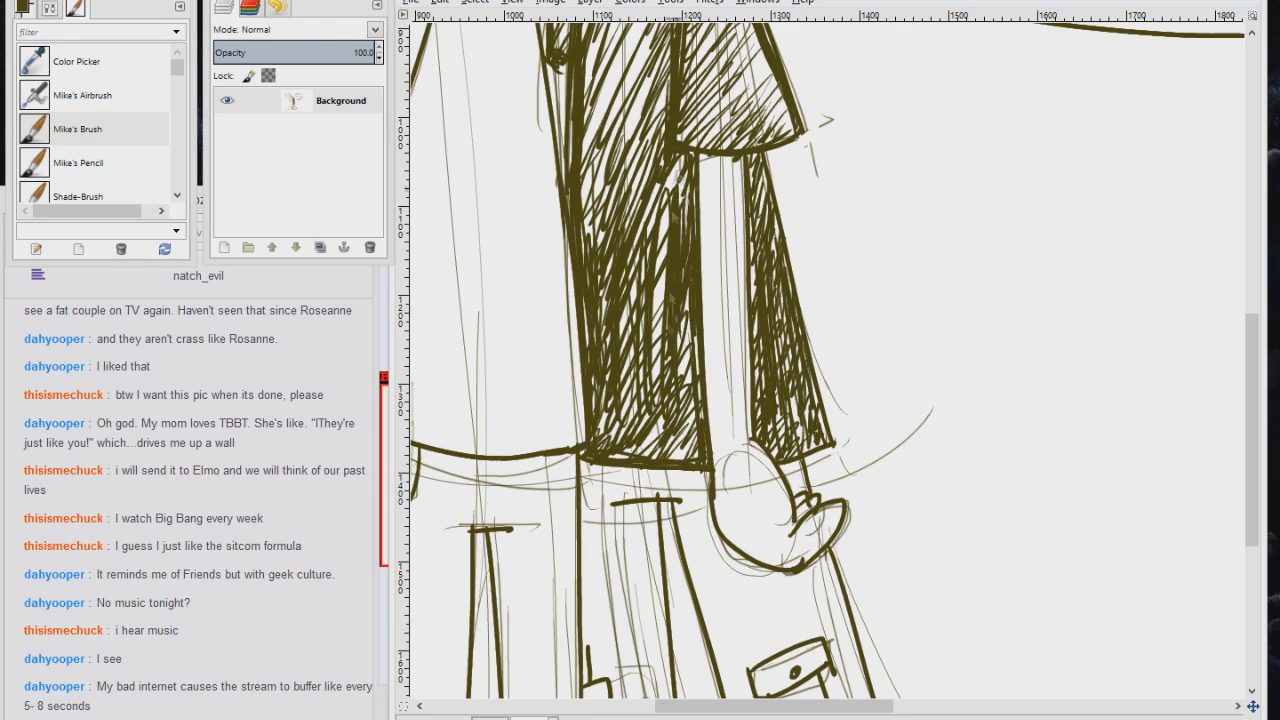
Darken the hatching across the chest and upper torso of the bald figure's shirt
scroll(686, 301, "up", 4)
scroll(686, 301, "left", 1)
left_click_drag(710, 400, 660, 200)
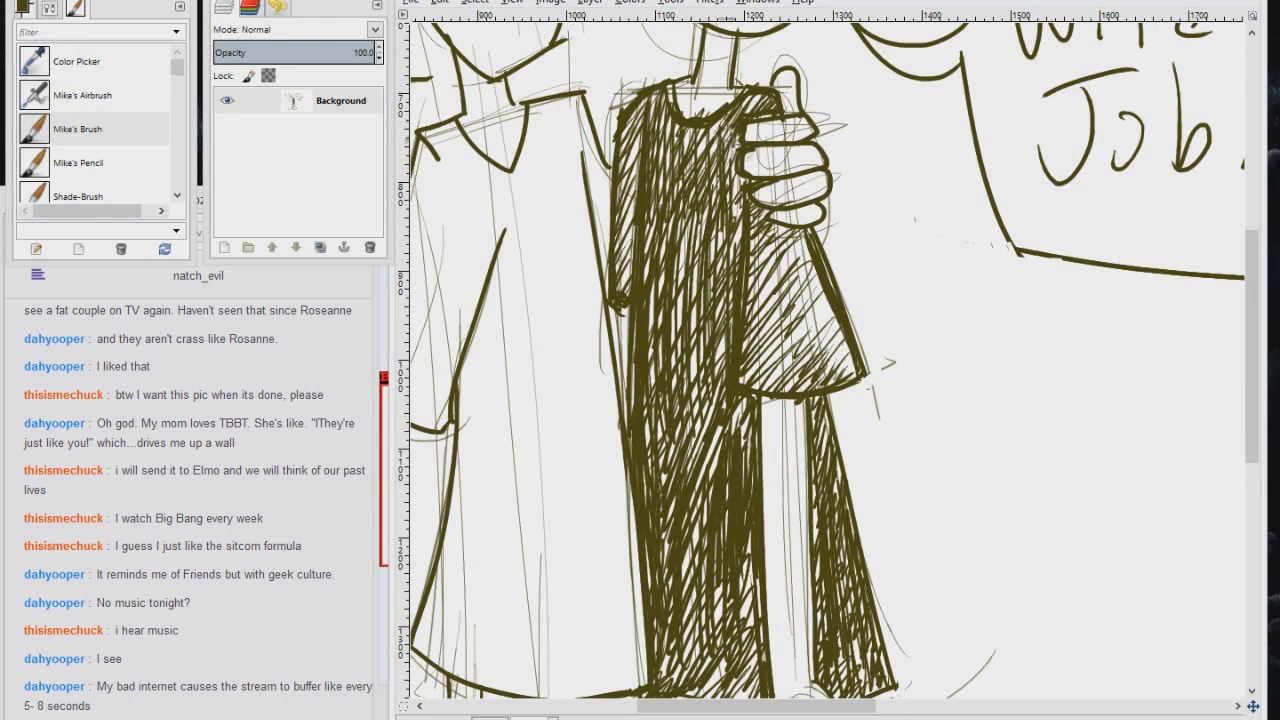
scroll(798, 432, "down", 5)
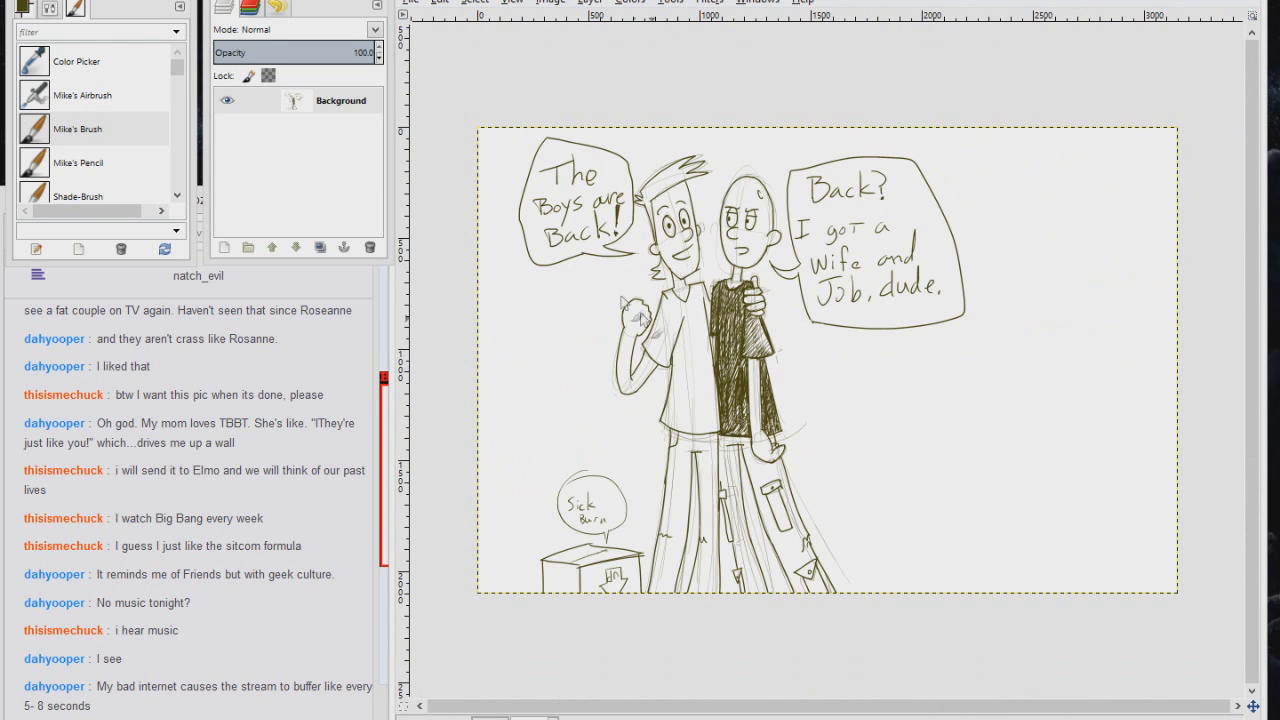
left_click_drag(870, 515, 962, 666)
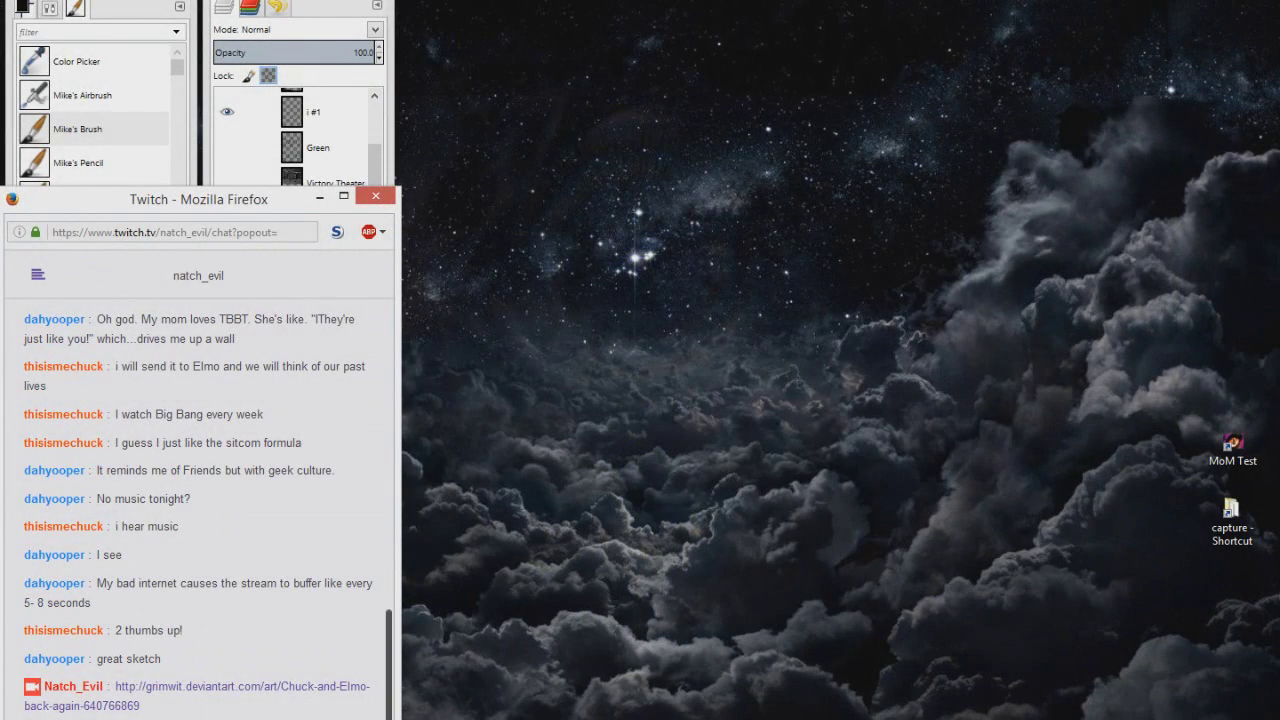
Switch back to the teal comic page and add a new layer named "c" above the Green layer
key("alt+Tab")
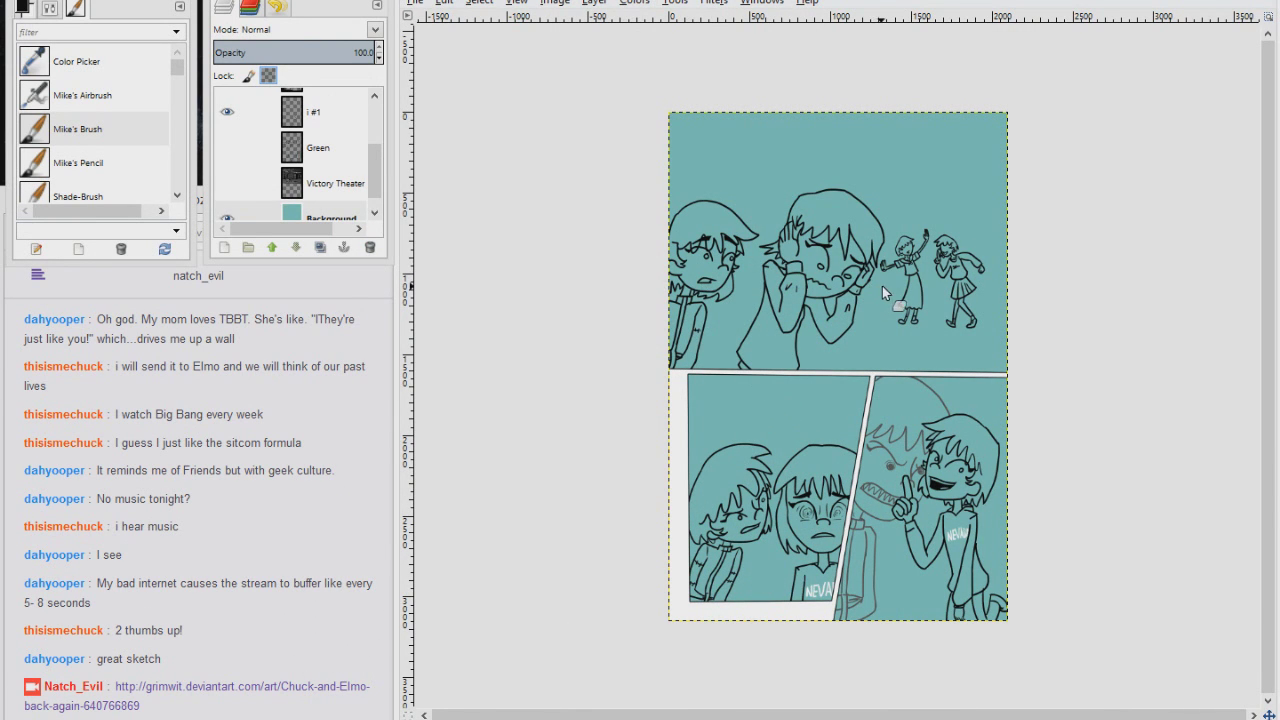
left_click(336, 150)
left_click(224, 248)
type("c")
key("Return")
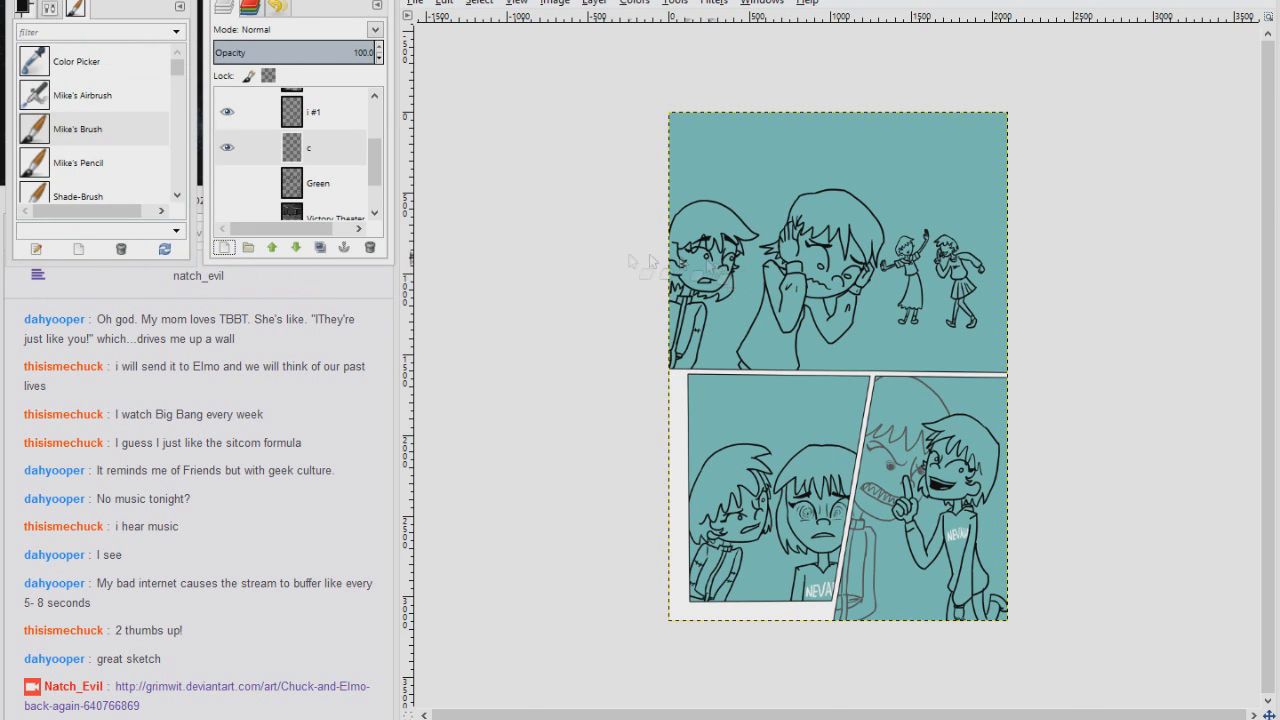
key("plus")
key("plus")
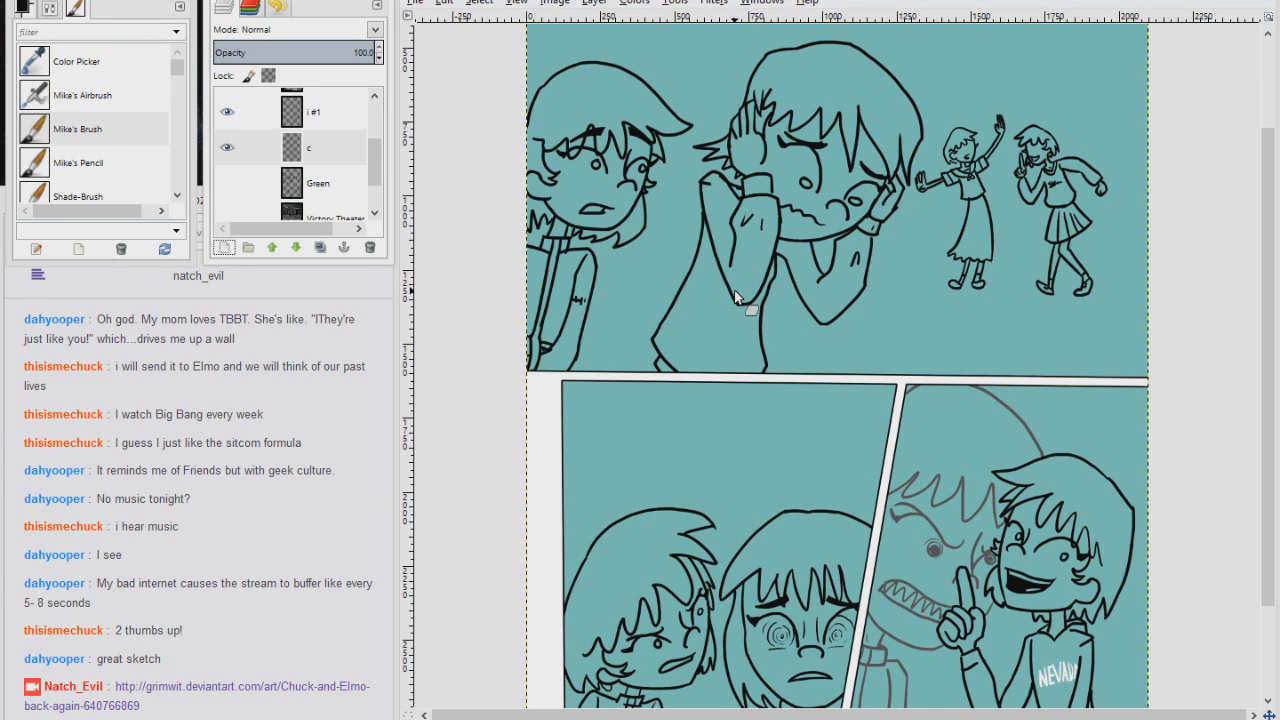
scroll(814, 299, "up", 4, "ctrl")
left_click_drag(776, 294, 786, 364)
scroll(805, 368, "down", 4, "ctrl")
scroll(805, 368, "down", 1, "ctrl")
scroll(1248, 390, "down", 3)
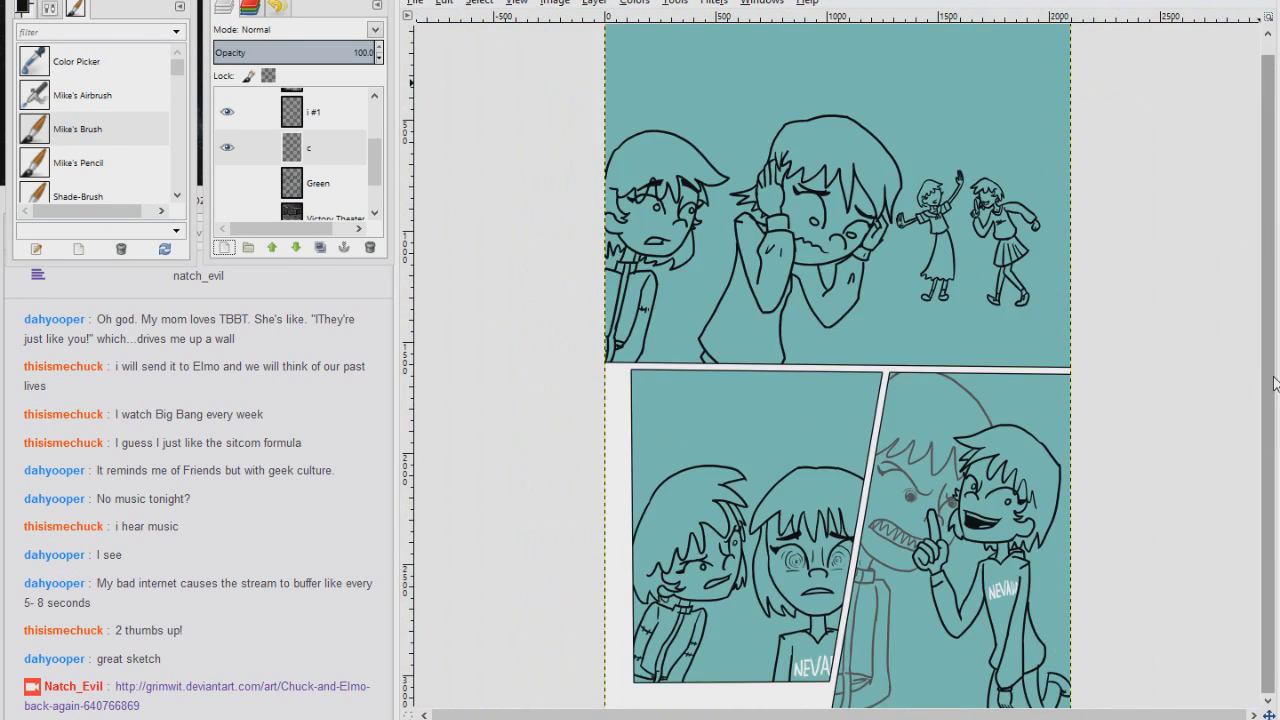
Switch to File Explorer and open the Finished Pages folder under Scarlet Acres, Mem of Natch on drive C
key("super+e")
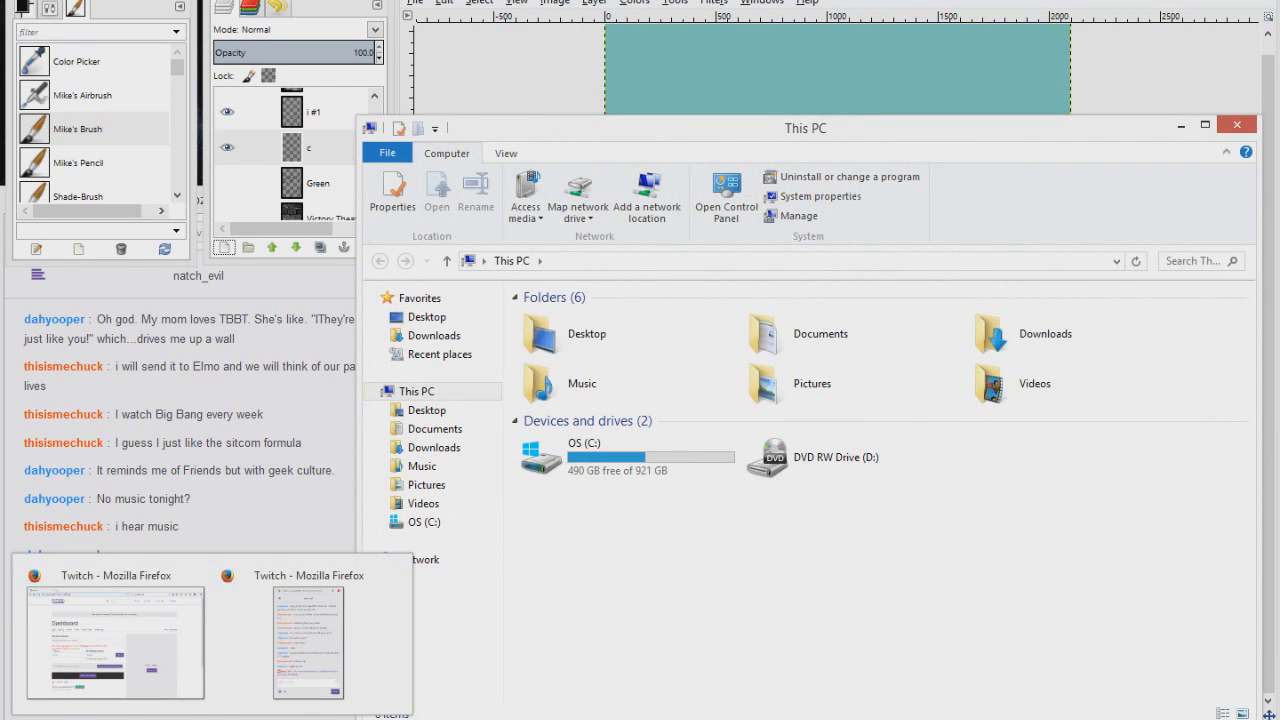
left_click(641, 470)
double_click(641, 470)
double_click(641, 484)
double_click(600, 488)
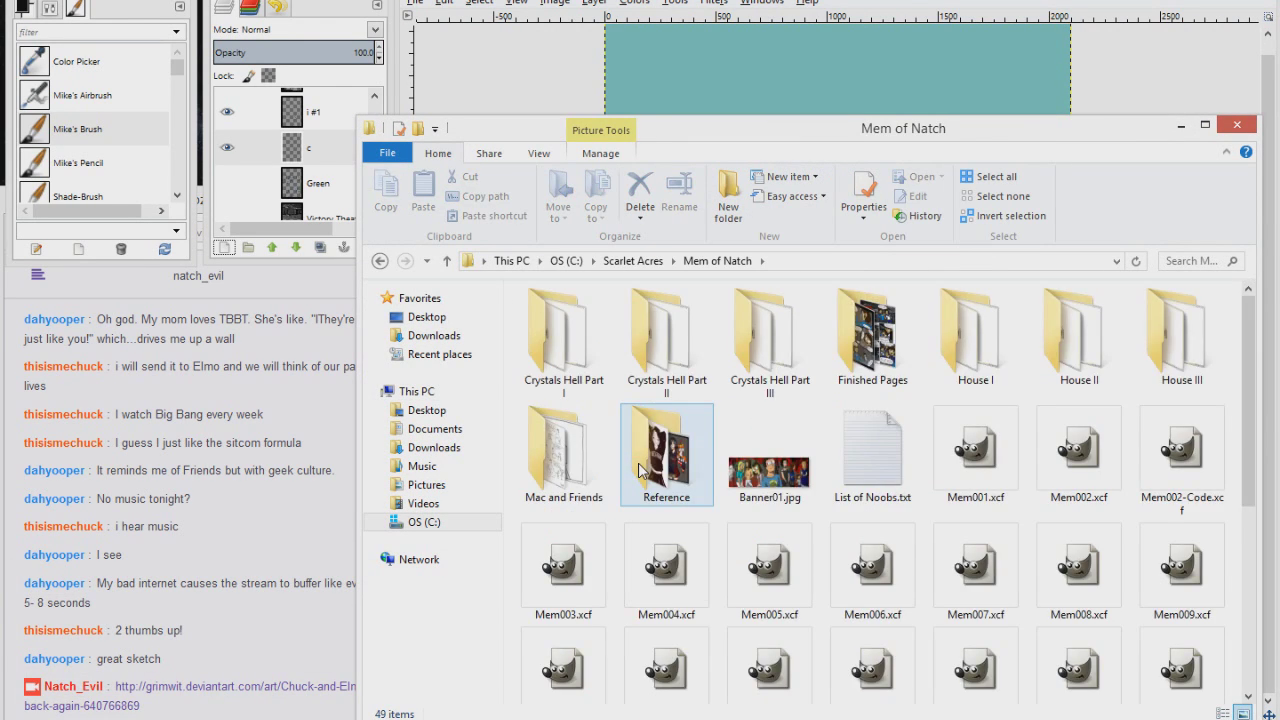
double_click(870, 335)
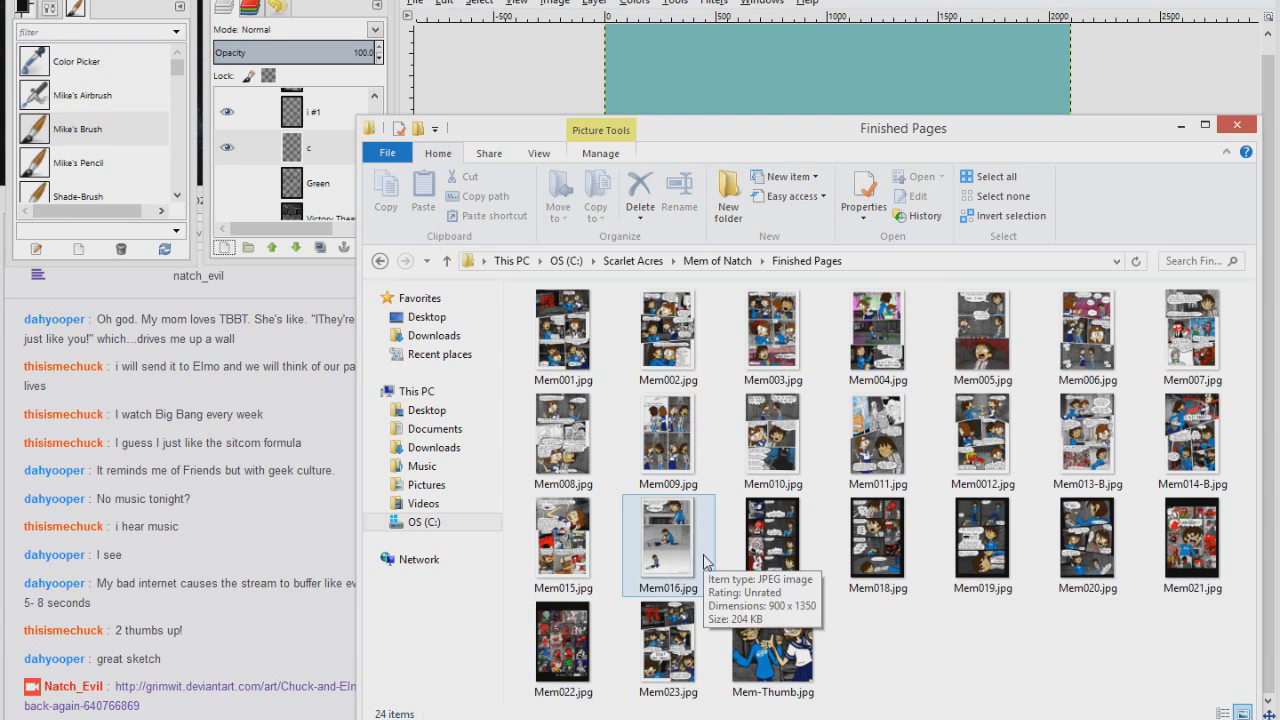
Bring Mem009.jpg into the comic page as a colour reference layer and make layer "c" active
left_click_drag(667, 435, 660, 85)
left_click_drag(300, 134, 225, 112)
scroll(376, 150, "down", 1)
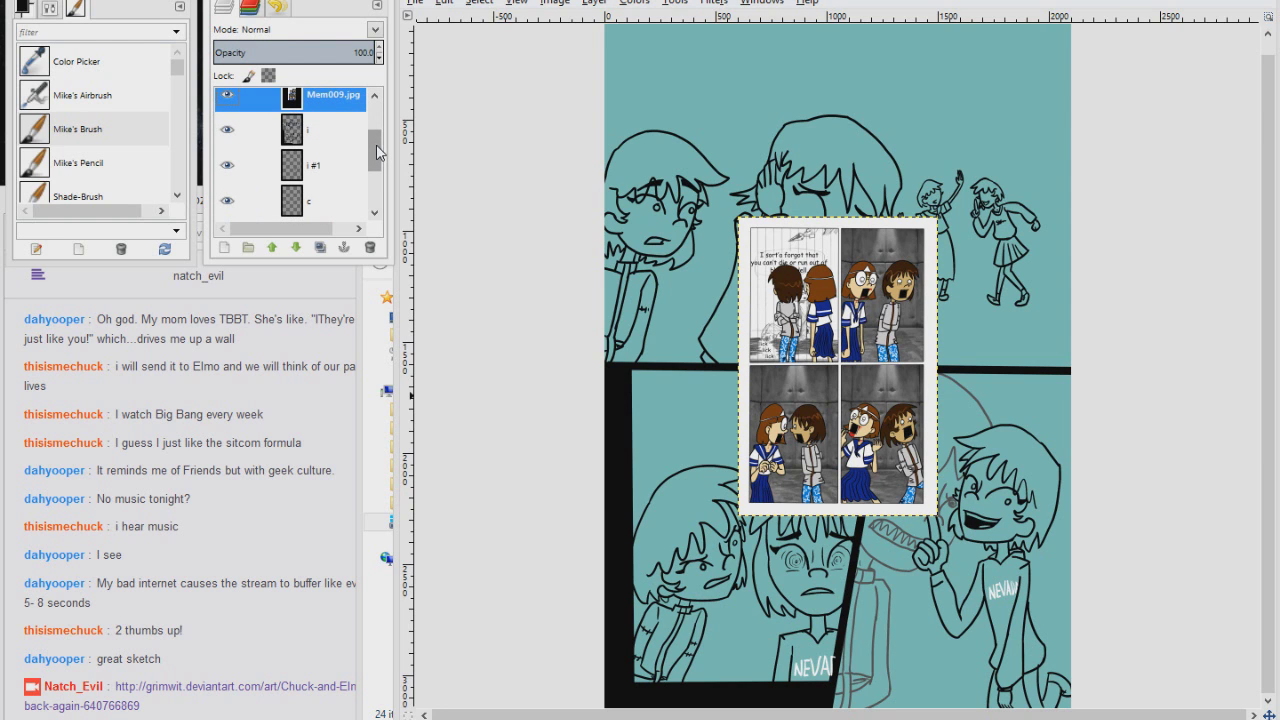
left_click_drag(350, 192, 335, 170)
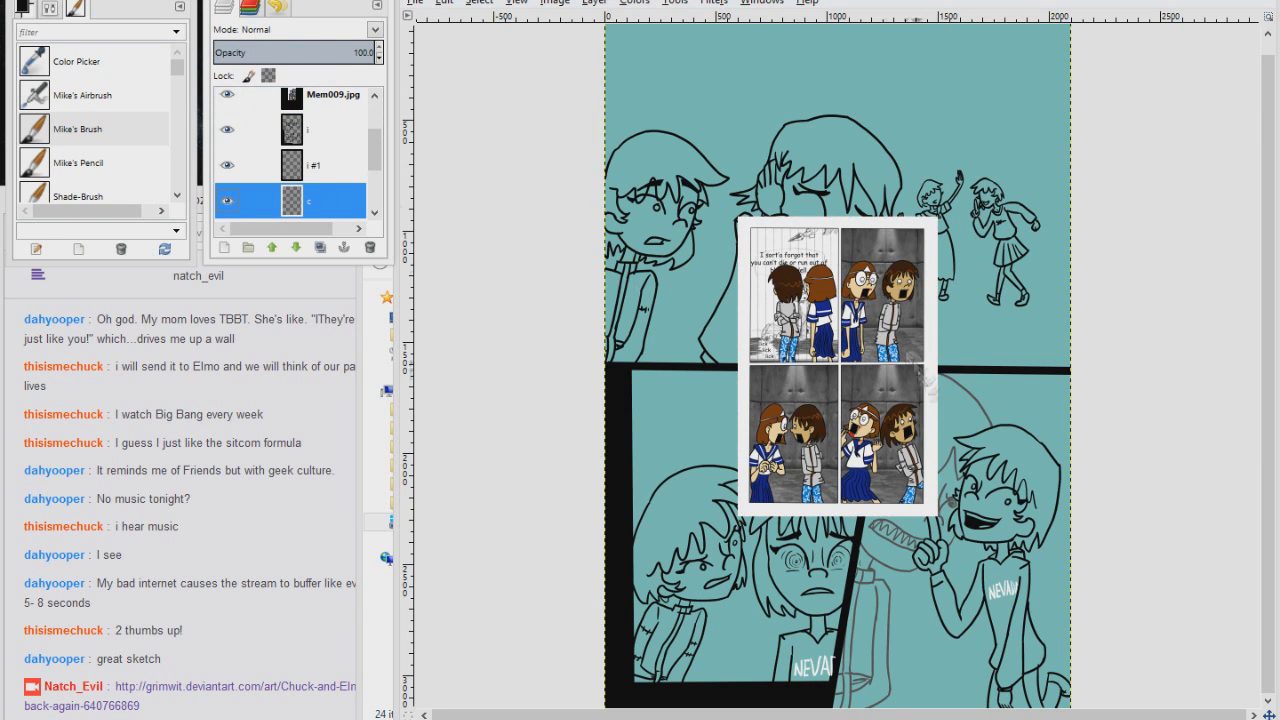
Select the characters' hair areas on the "i #1" ink layer and fill them with the reference's dark brown on layer "c"
left_click(320, 165)
scroll(320, 150, "down", 2)
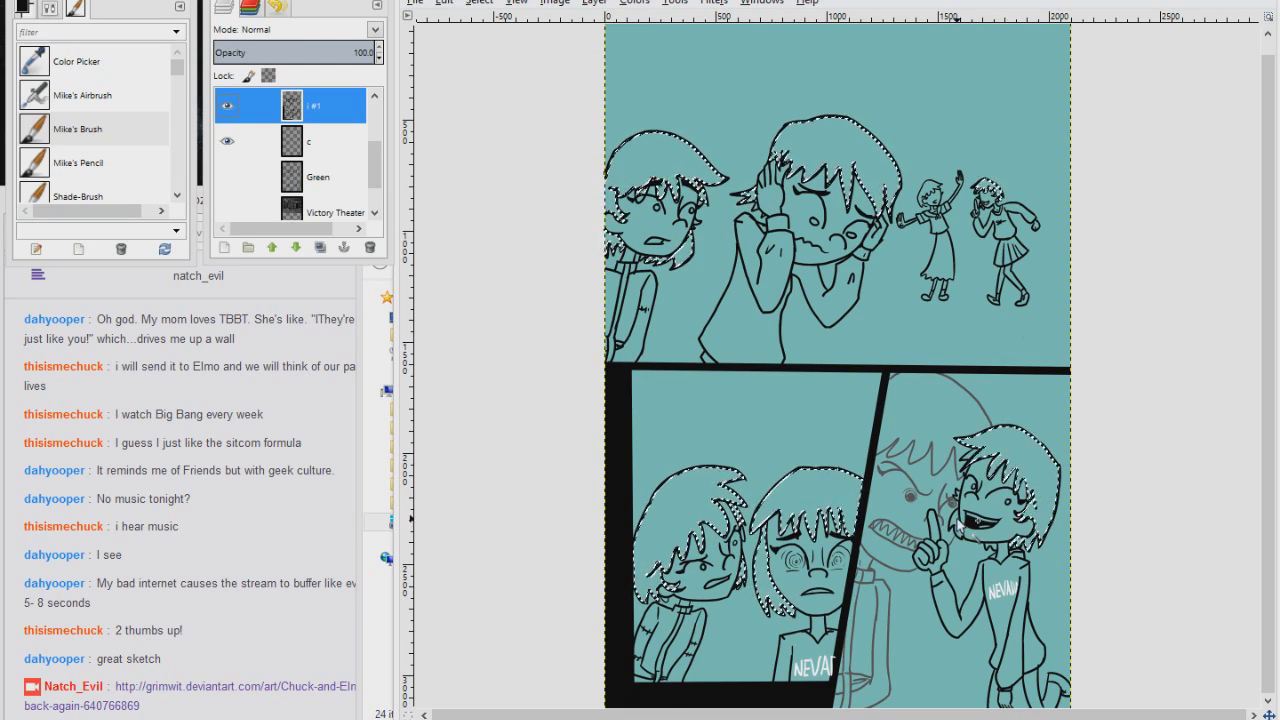
scroll(300, 150, "up", 1)
left_click(291, 113)
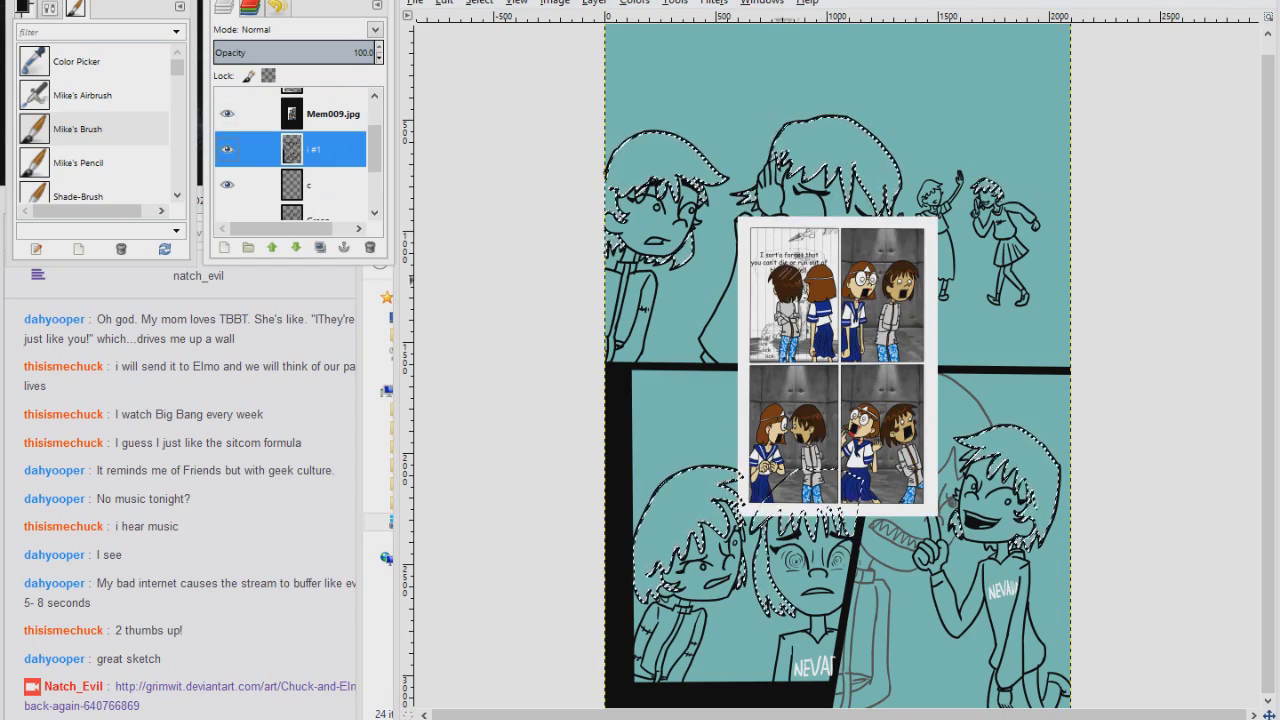
key("ctrl+comma")
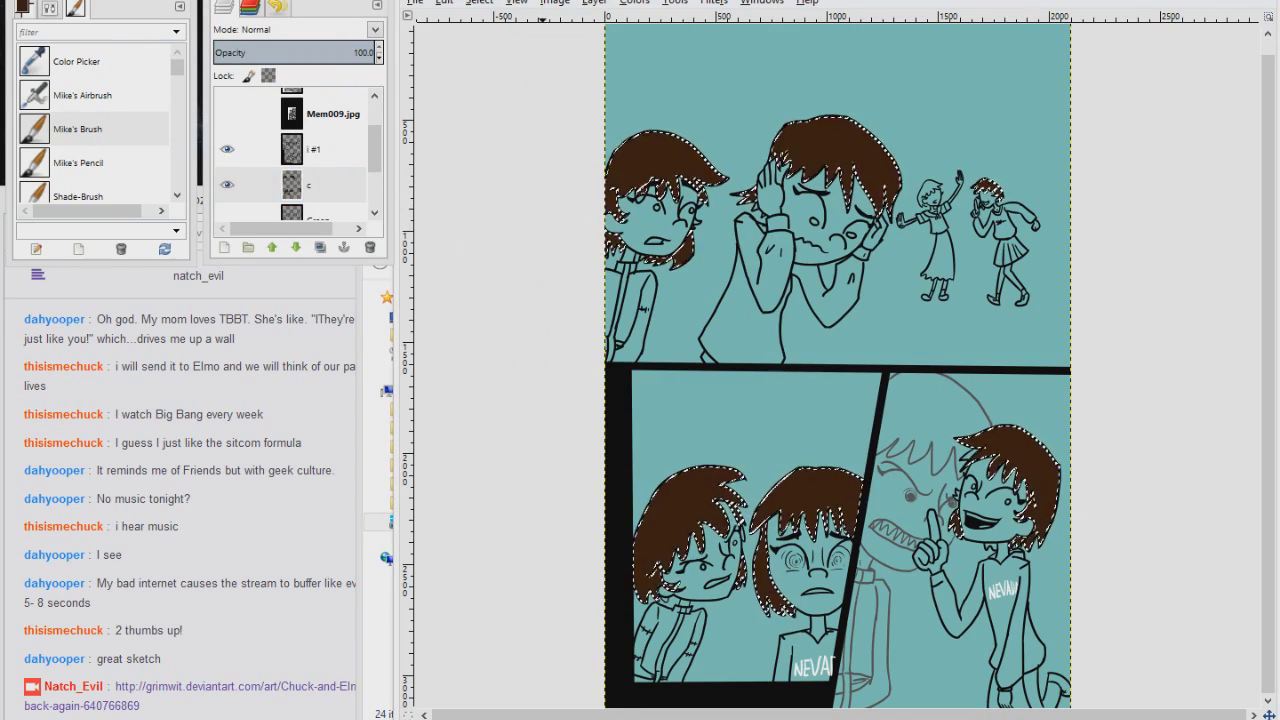
Select the small waving sailor-uniform girl's hair and fill it with the same dark brown on layer "c"
scroll(952, 185, "up", 5)
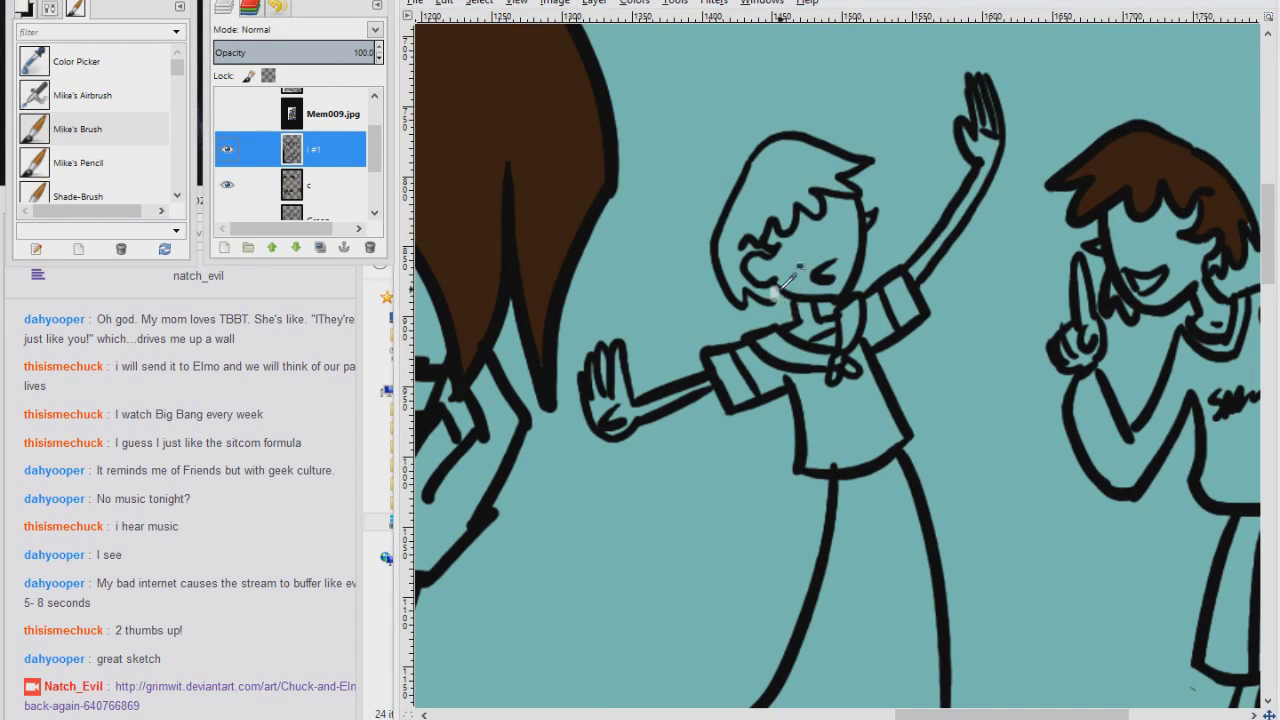
left_click(291, 184)
key("ctrl+comma")
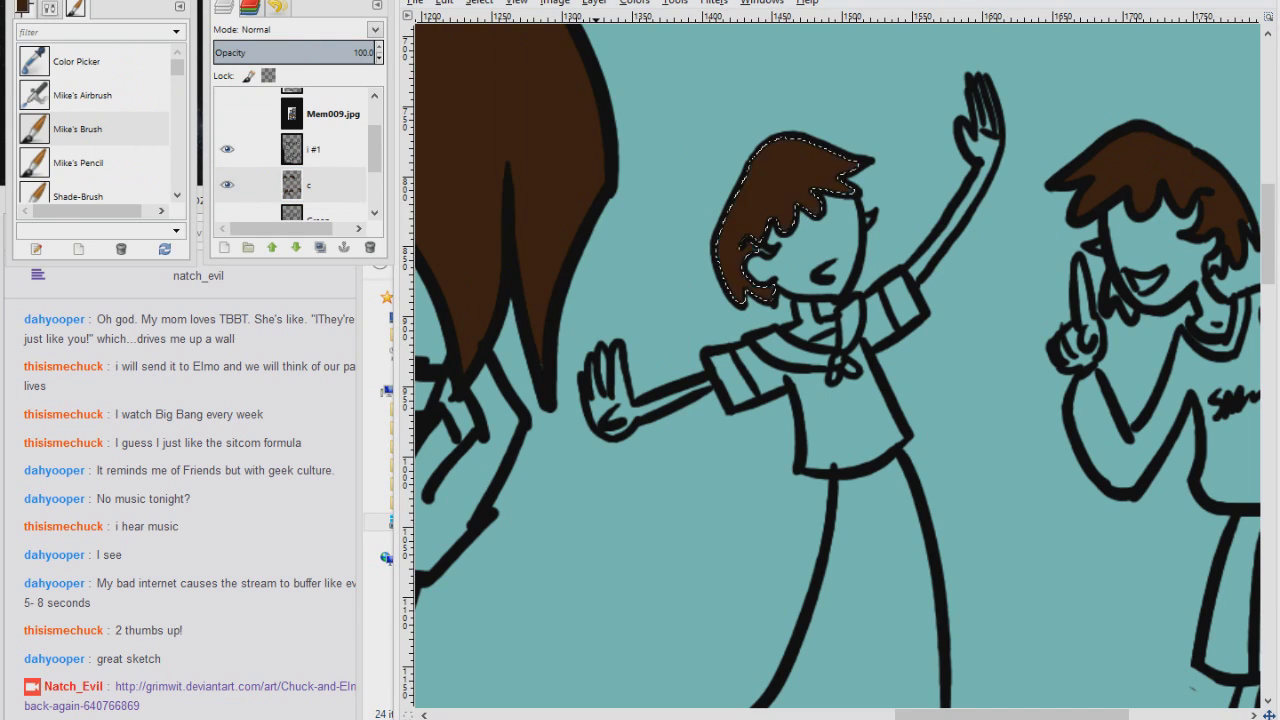
Select the characters' faces, necks and hands on the "i #1" ink layer and fill them with tan skin colour on layer "c"
scroll(910, 193, "down", 5)
key("Page_Up")
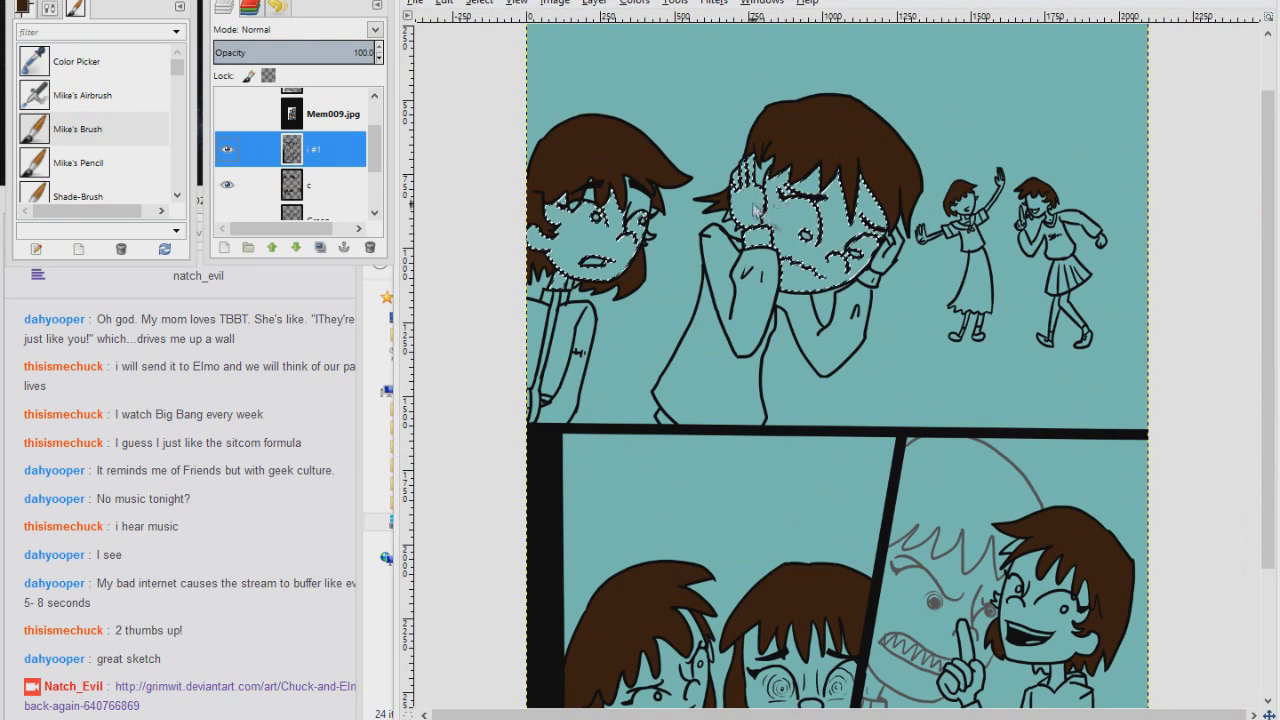
left_click(997, 190, "shift")
left_click(1042, 208, "shift")
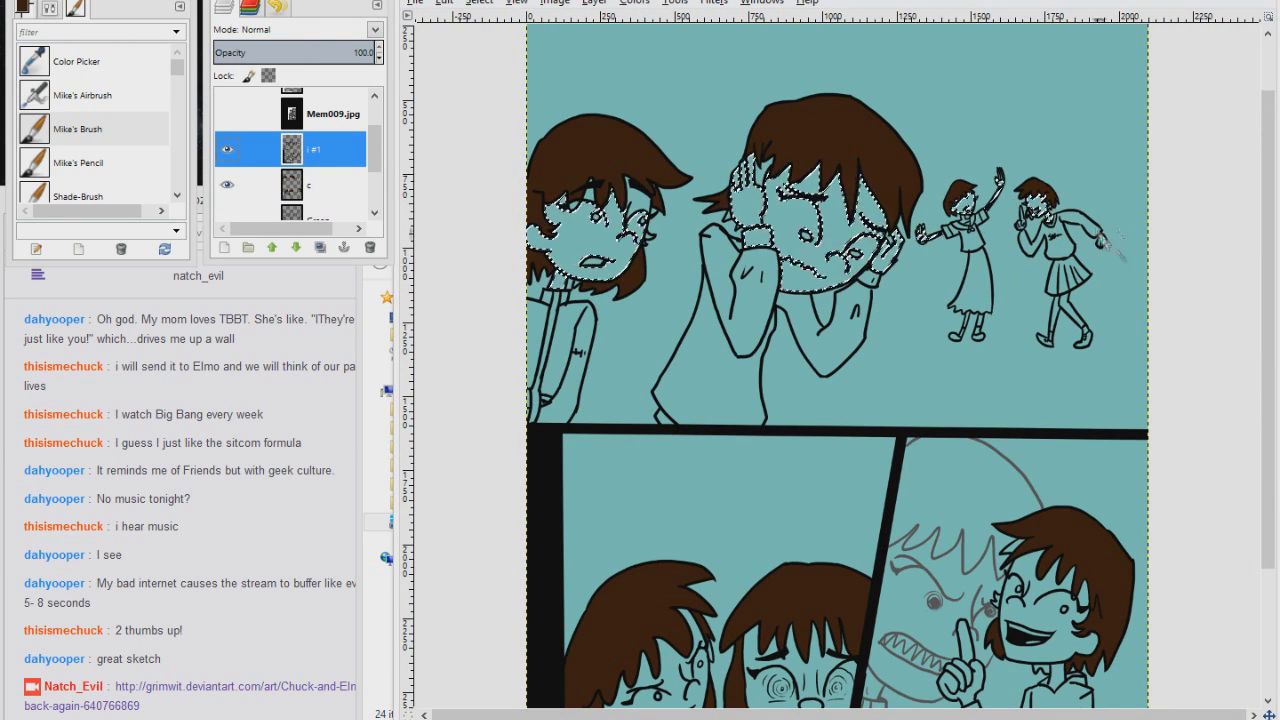
scroll(1075, 340, "down", 3)
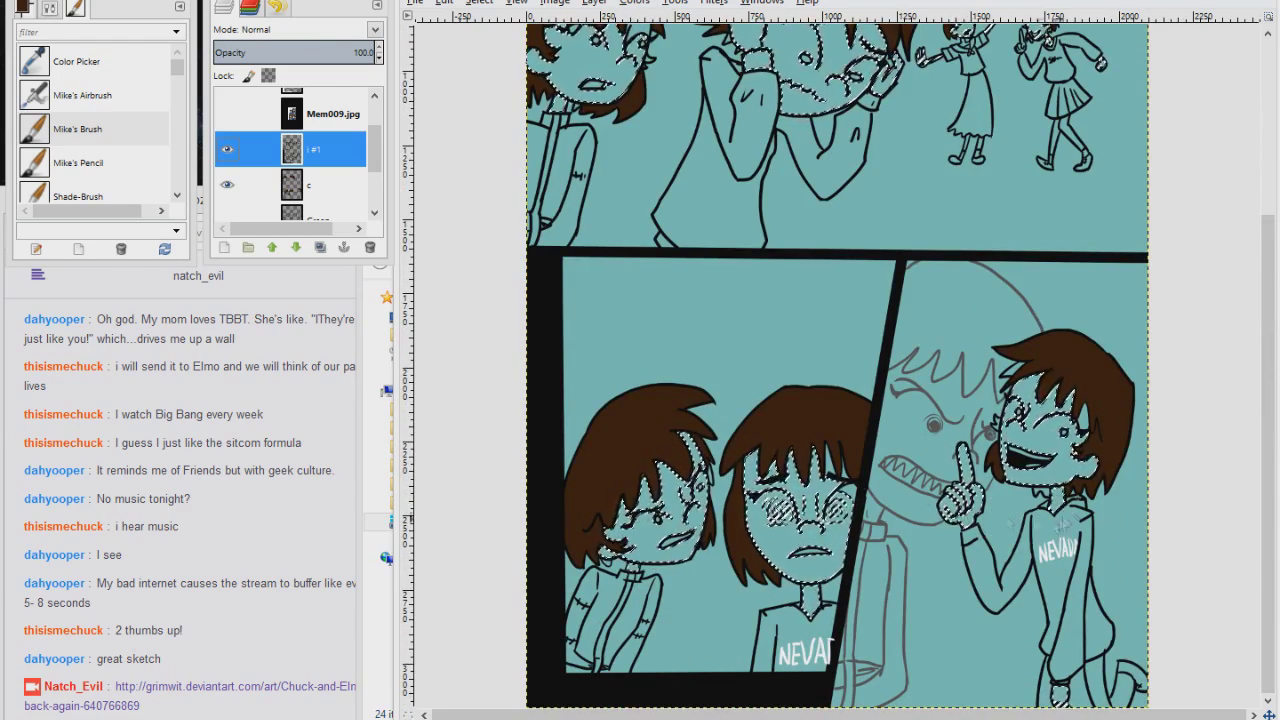
key("Page_Down")
key("ctrl+comma")
key("ctrl+shift+a")
key("alt+Tab")
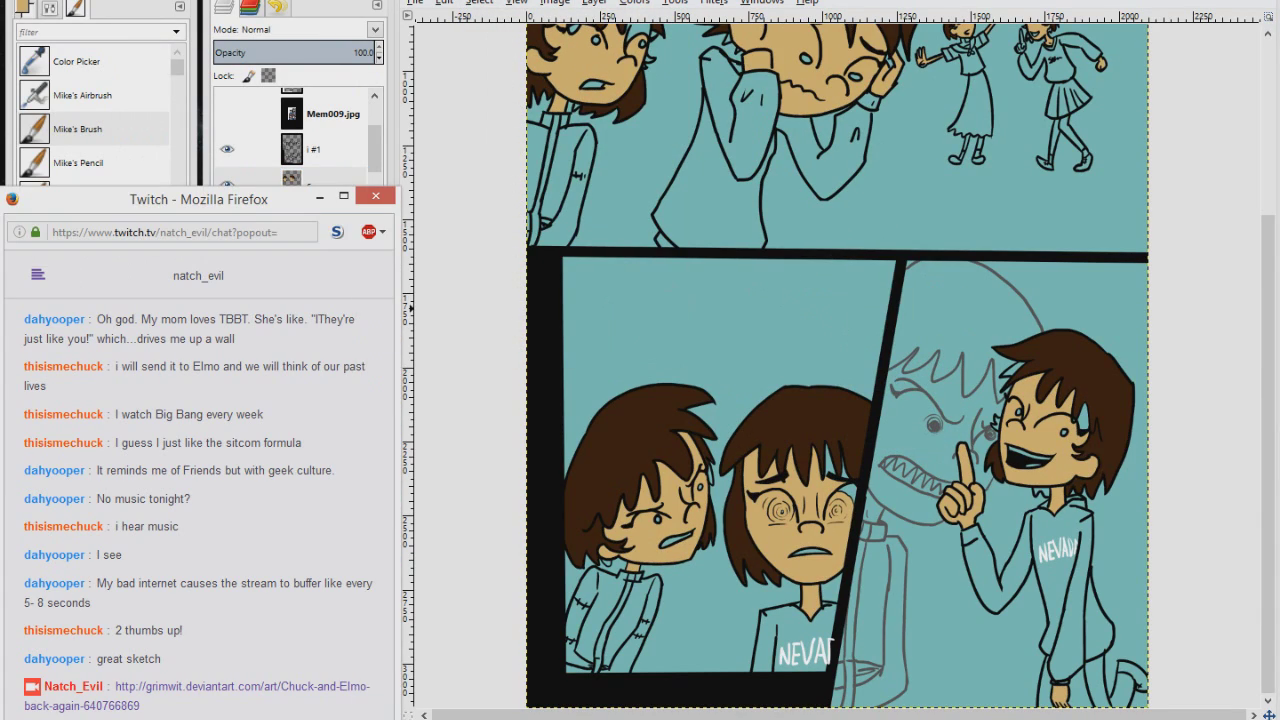
Check the Mem009.jpg reference layer and fill the two straitjackets with its light grey on layer "c"
left_click(227, 113)
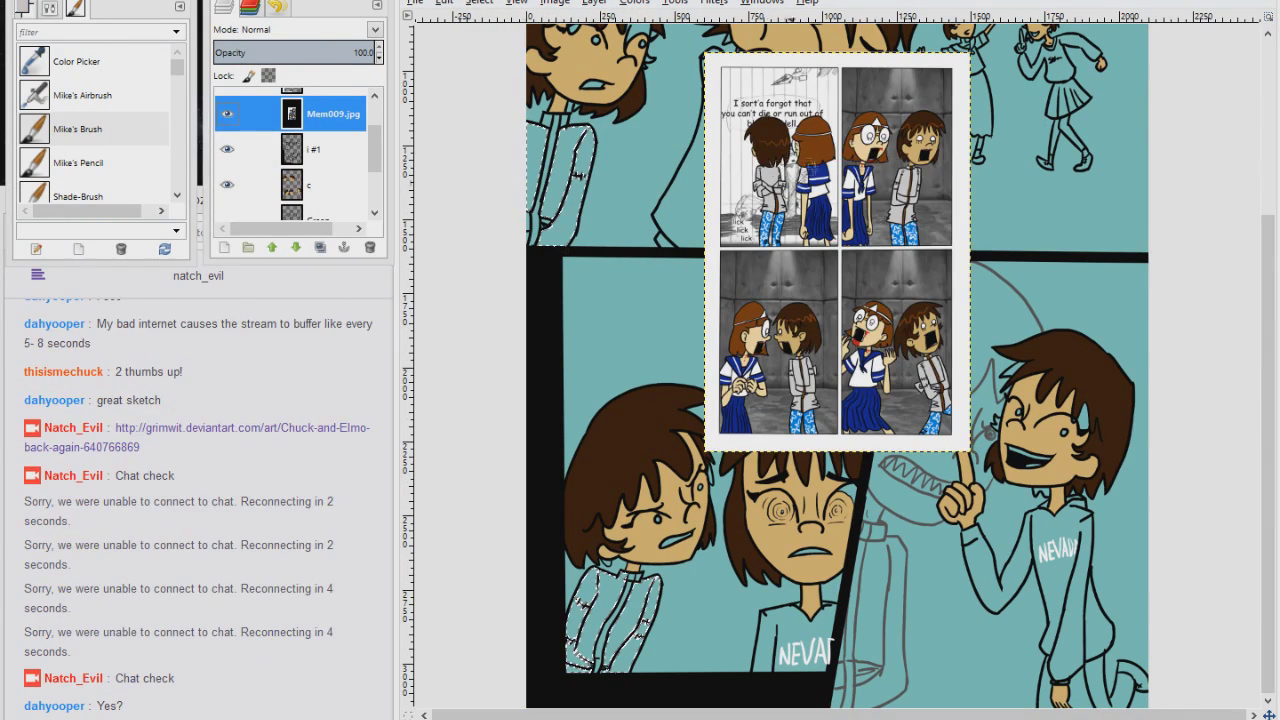
left_click(227, 113)
left_click(300, 149)
key("ctrl+period")
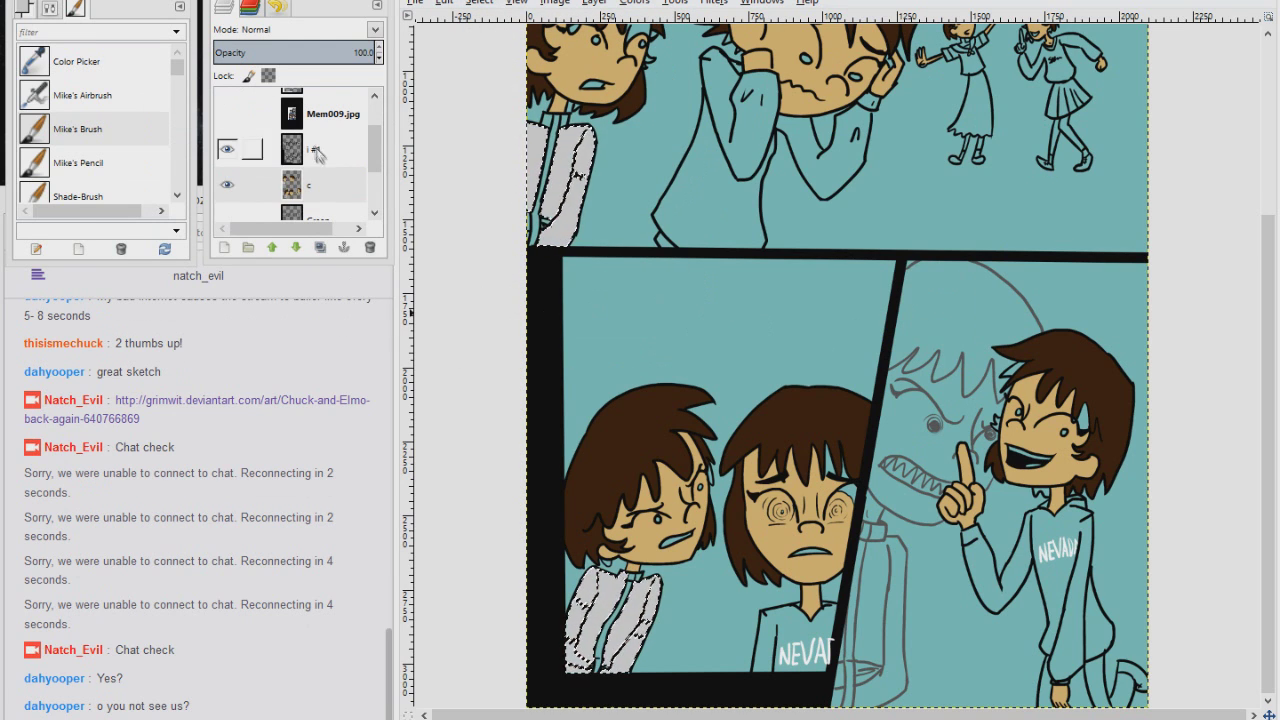
Select the faded straitjacket in the last panel on "i #1" and fill it with grey a1a1a1 on layer "c"
left_click(876, 540)
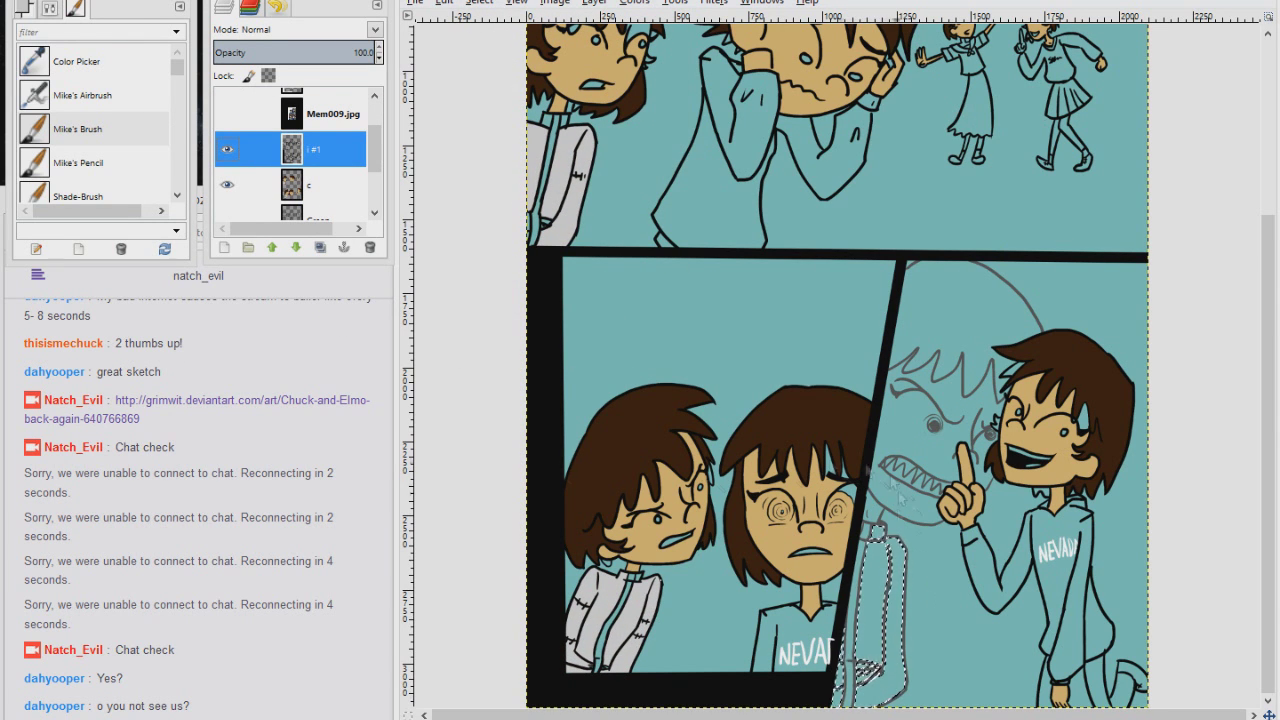
left_click(300, 185)
key("ctrl+period")
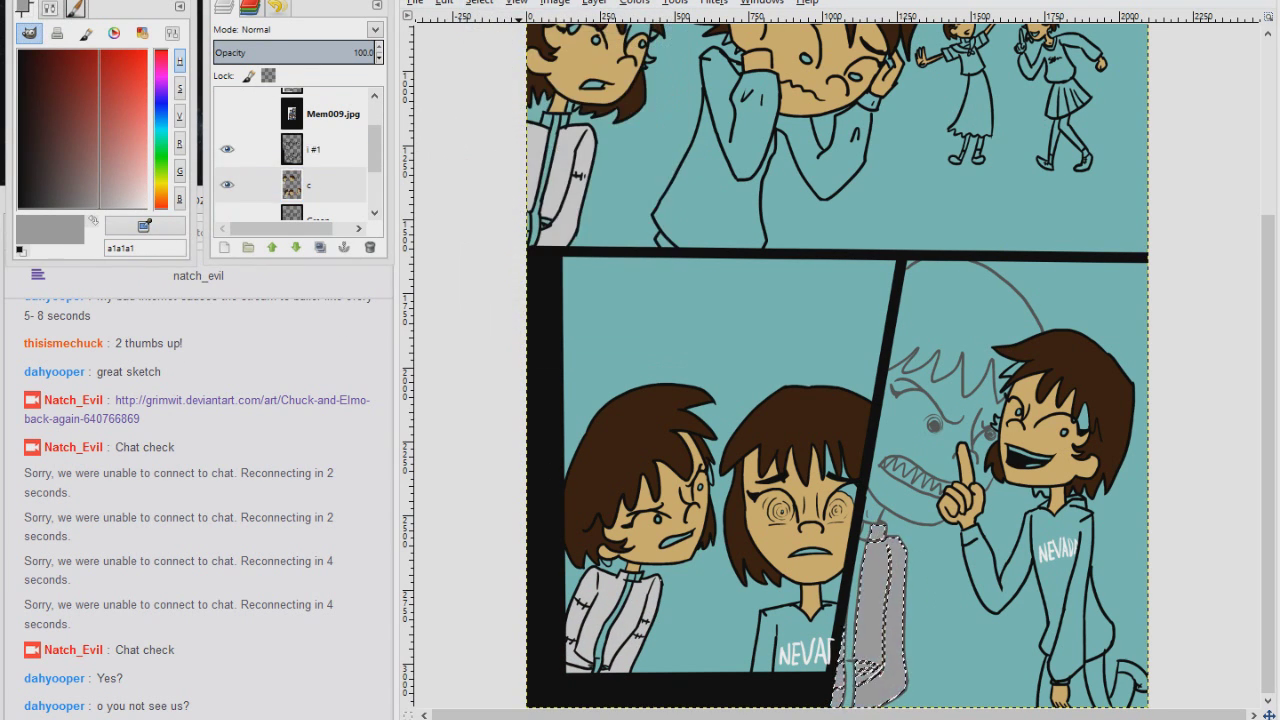
Sample the strap brown 723307 from the Mem009.jpg reference and fill the centre straps of the two light straitjackets on layer "c"
left_click(227, 113)
left_click(790, 300, "ctrl")
left_click(227, 113)
left_click(300, 149)
left_click(548, 180)
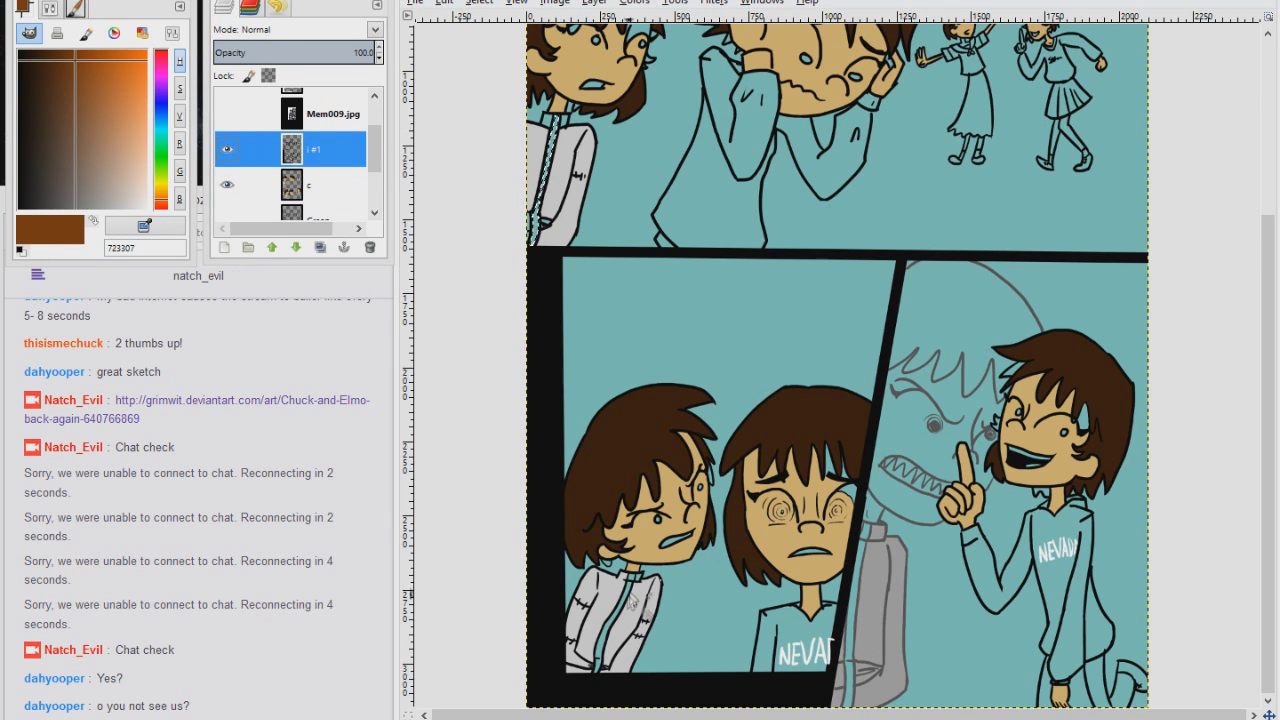
left_click(300, 185)
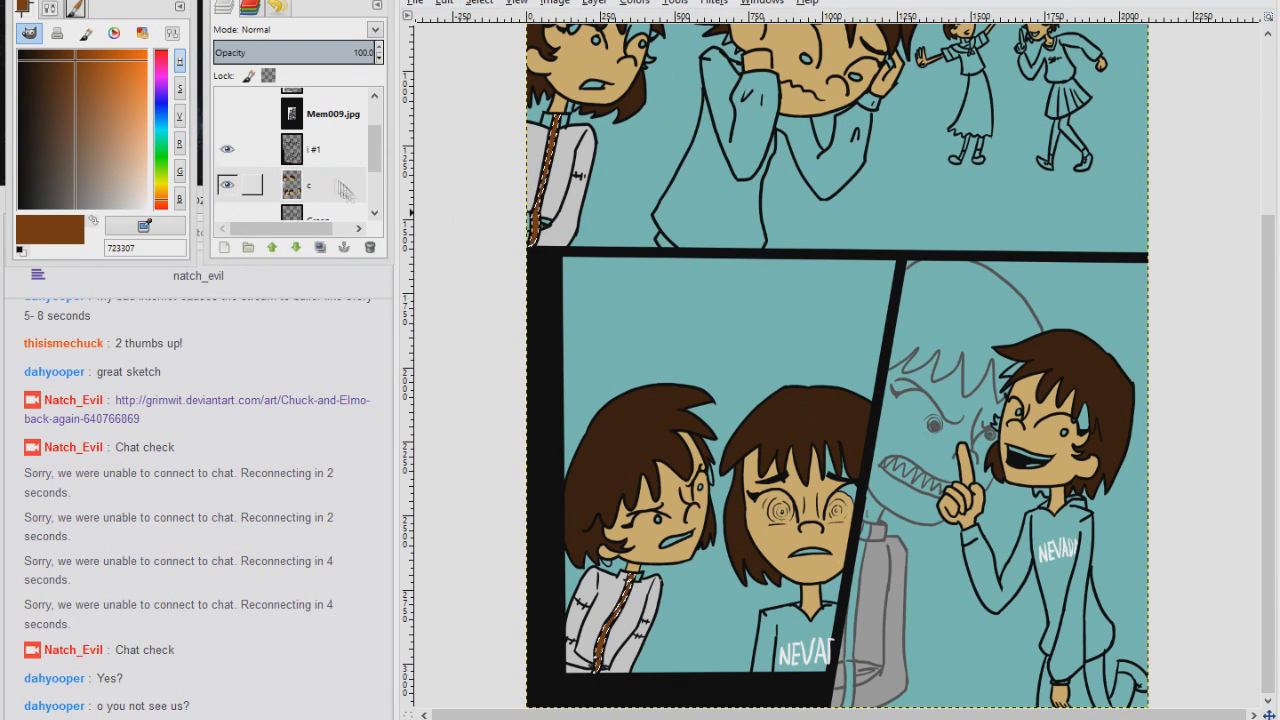
Select the faded straitjacket's strap and fill it with the muted brown 745b4a on layer "c"
left_click(300, 149)
key("ctrl+shift+a")
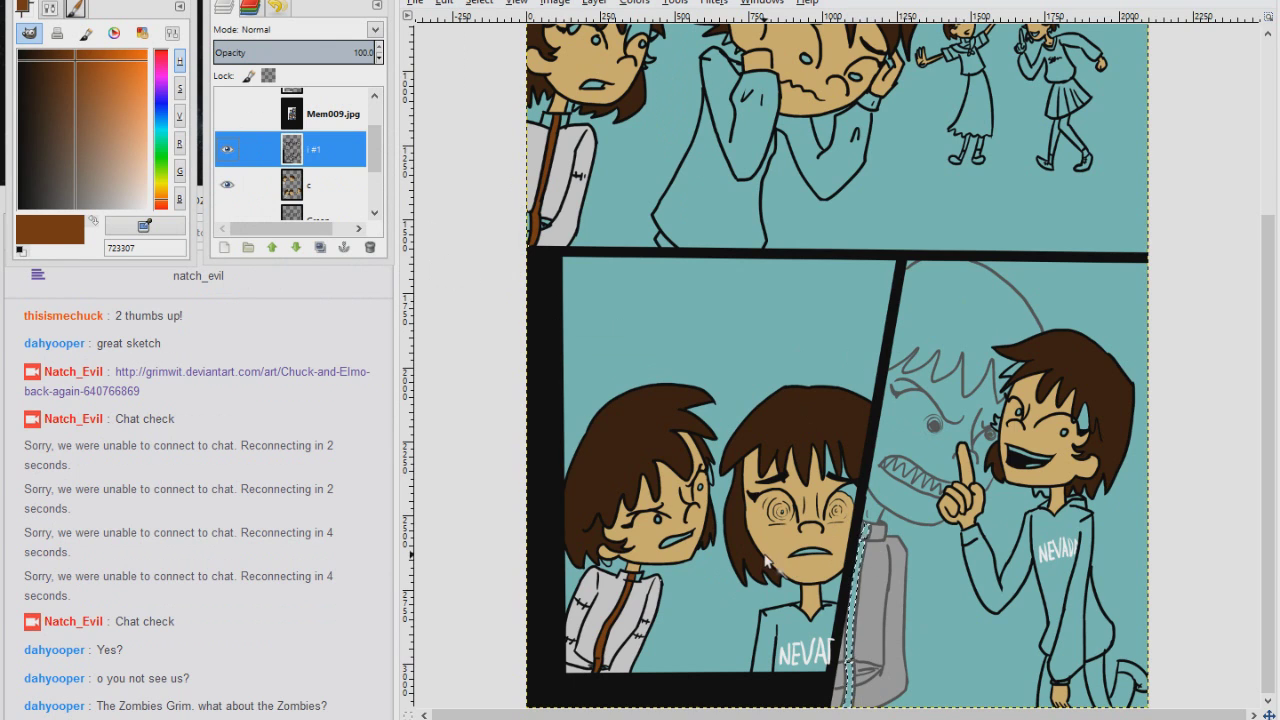
left_click(75, 150)
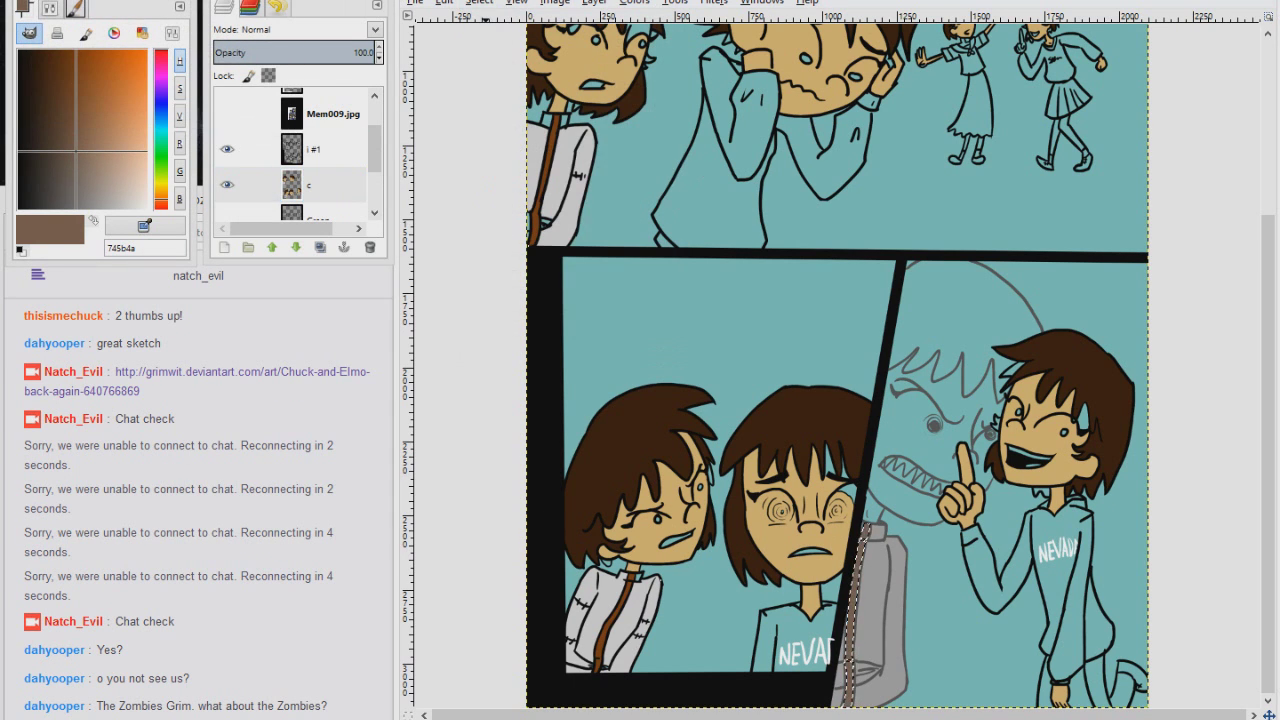
Select the faded character's face and neck in the last panel and fill them with pale beige d4c6a9
left_click(972, 372)
left_click(125, 172)
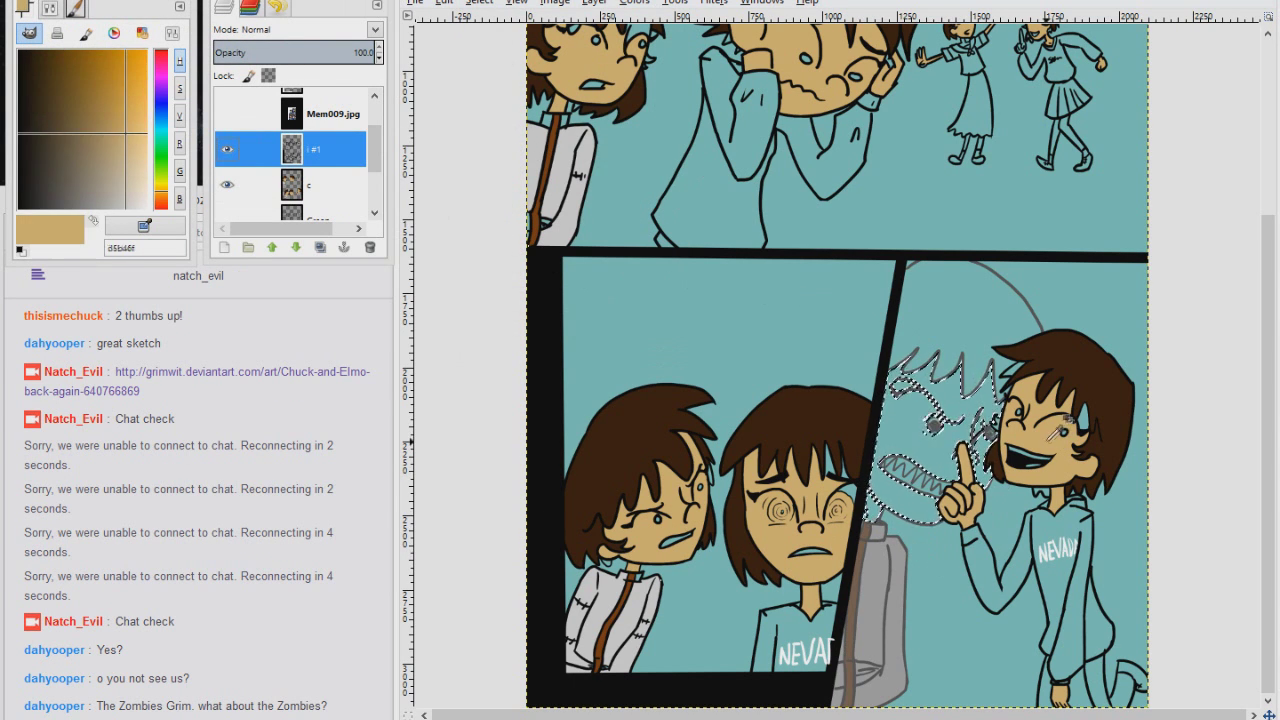
key("ctrl+comma")
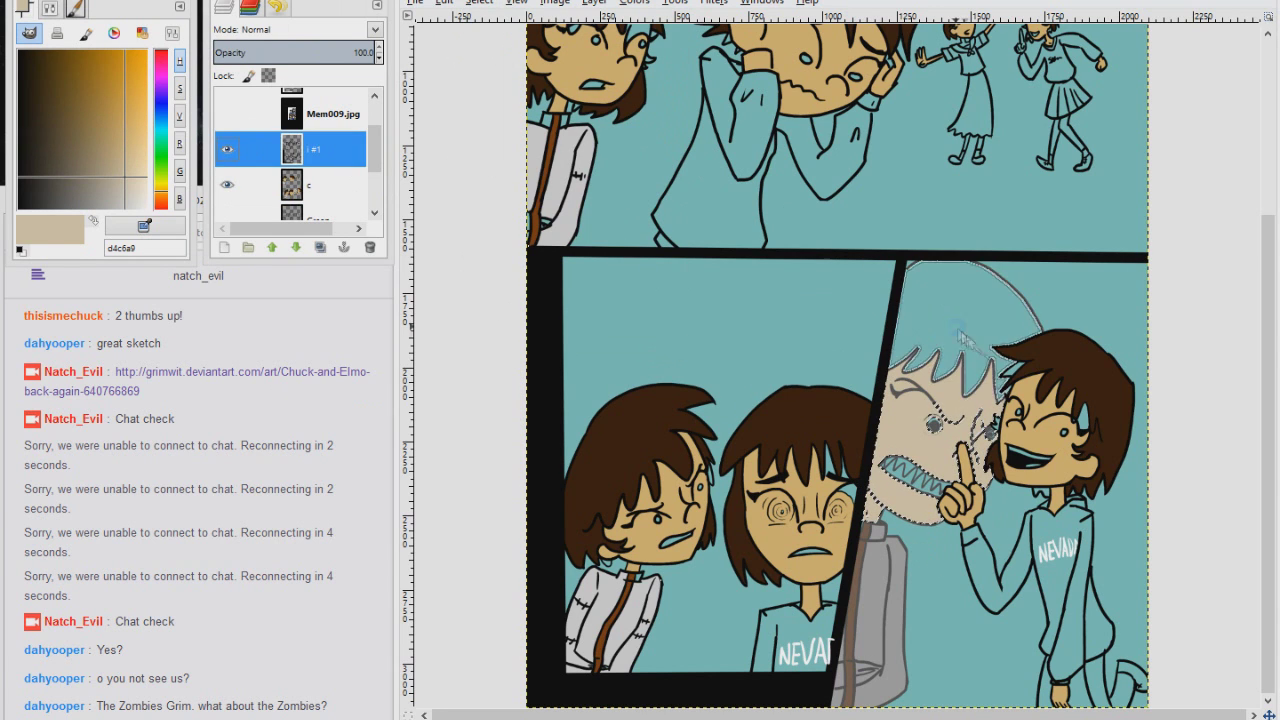
Select the faded character's hair in the last panel and fill it with muted dark brown 332419 on layer "c"
left_click(960, 300)
key("Page_Down")
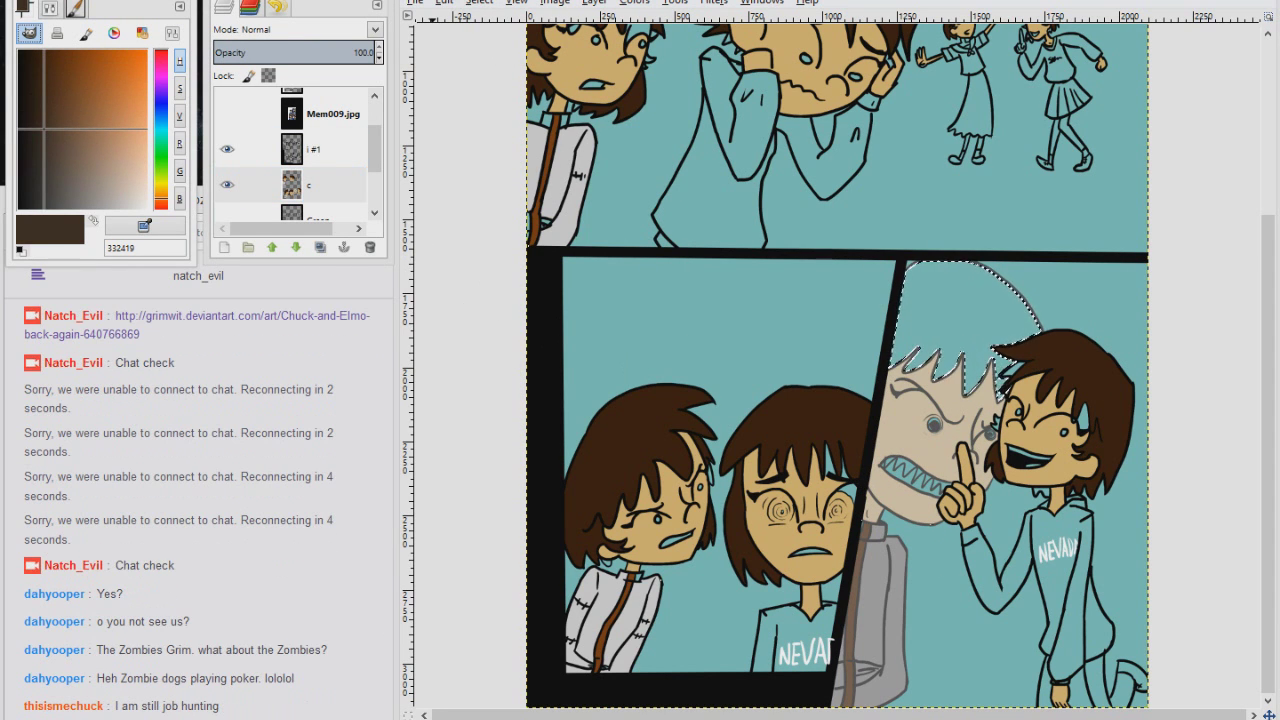
key("Return")
key("ctrl+comma")
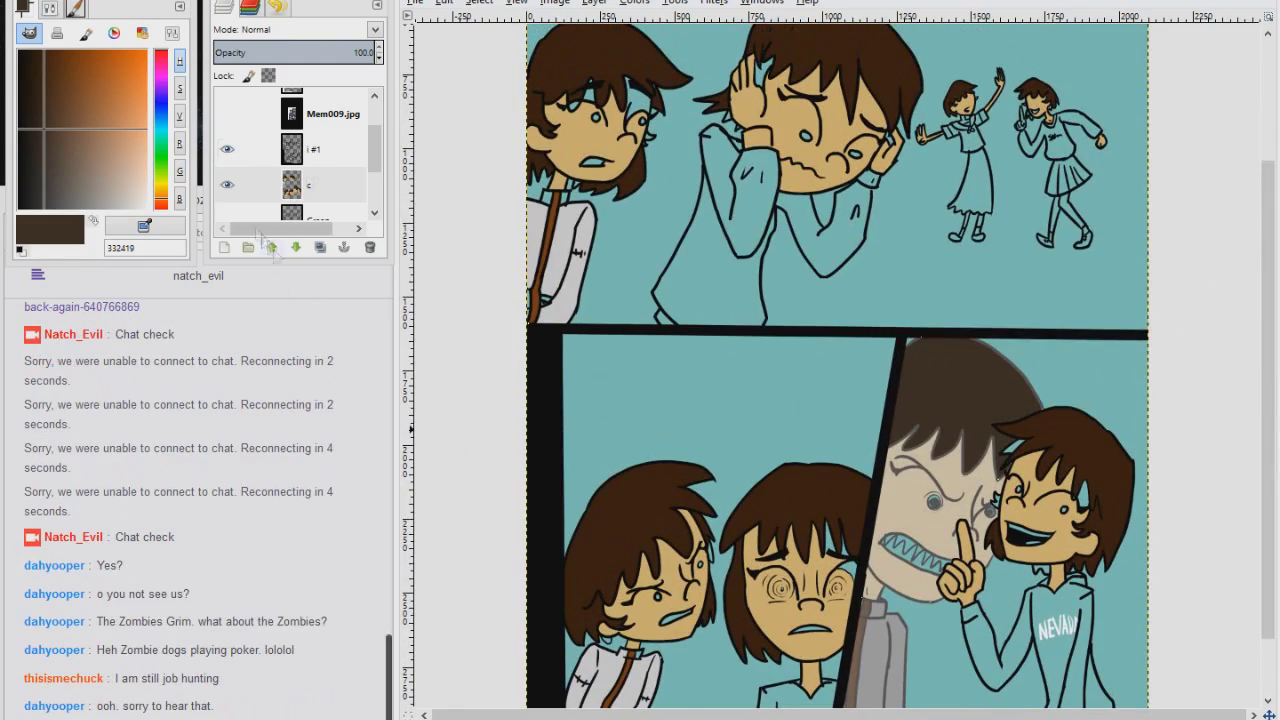
Select the Nevada character's sweaters in all panels and fill them with blue 0582de, sampled from the reference, on layer "c"
key("Page_Up")
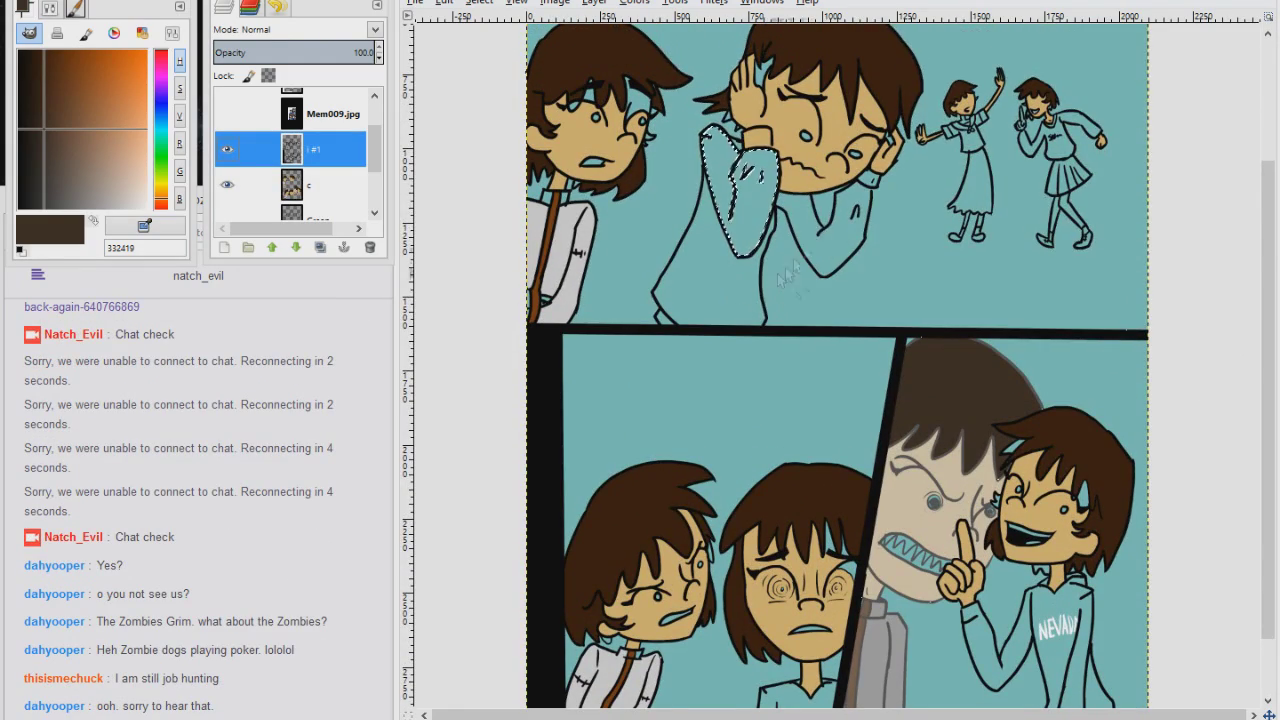
scroll(897, 183, "up", 6)
key("d")
scroll(822, 289, "down", 6)
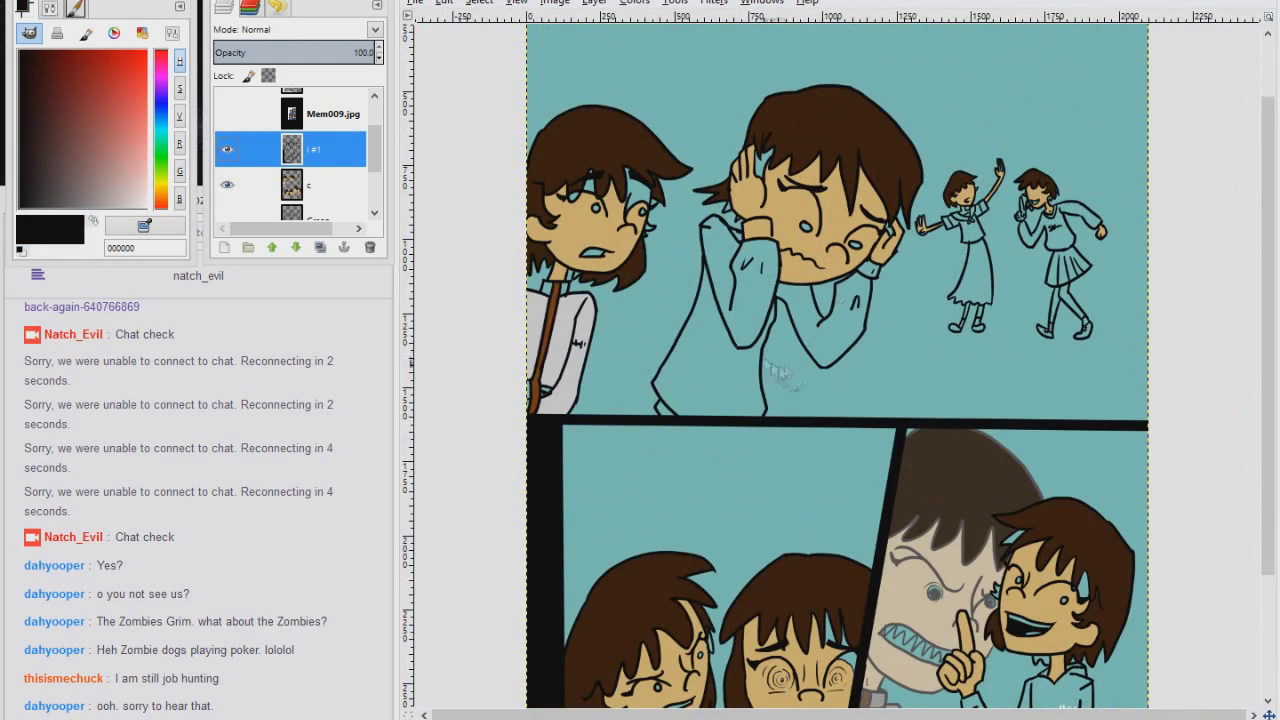
scroll(670, 430, "down", 5)
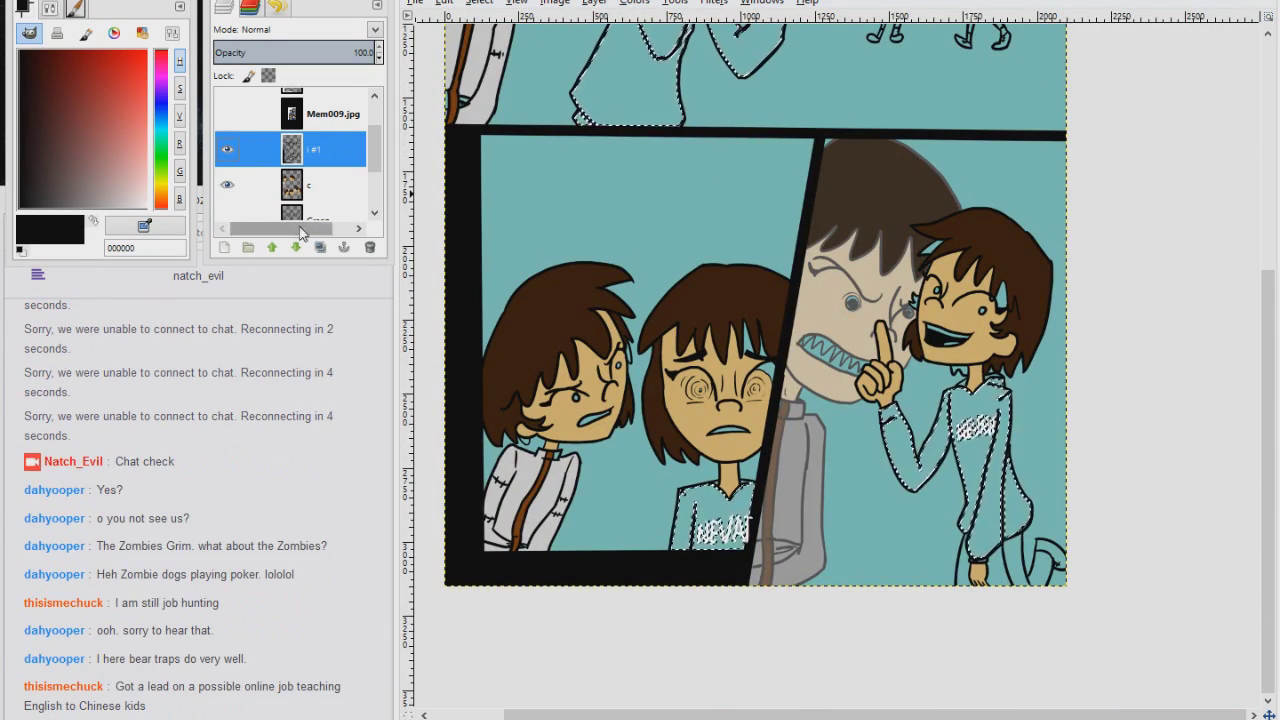
left_click(288, 180)
scroll(640, 280, "up", 5)
left_click(640, 280)
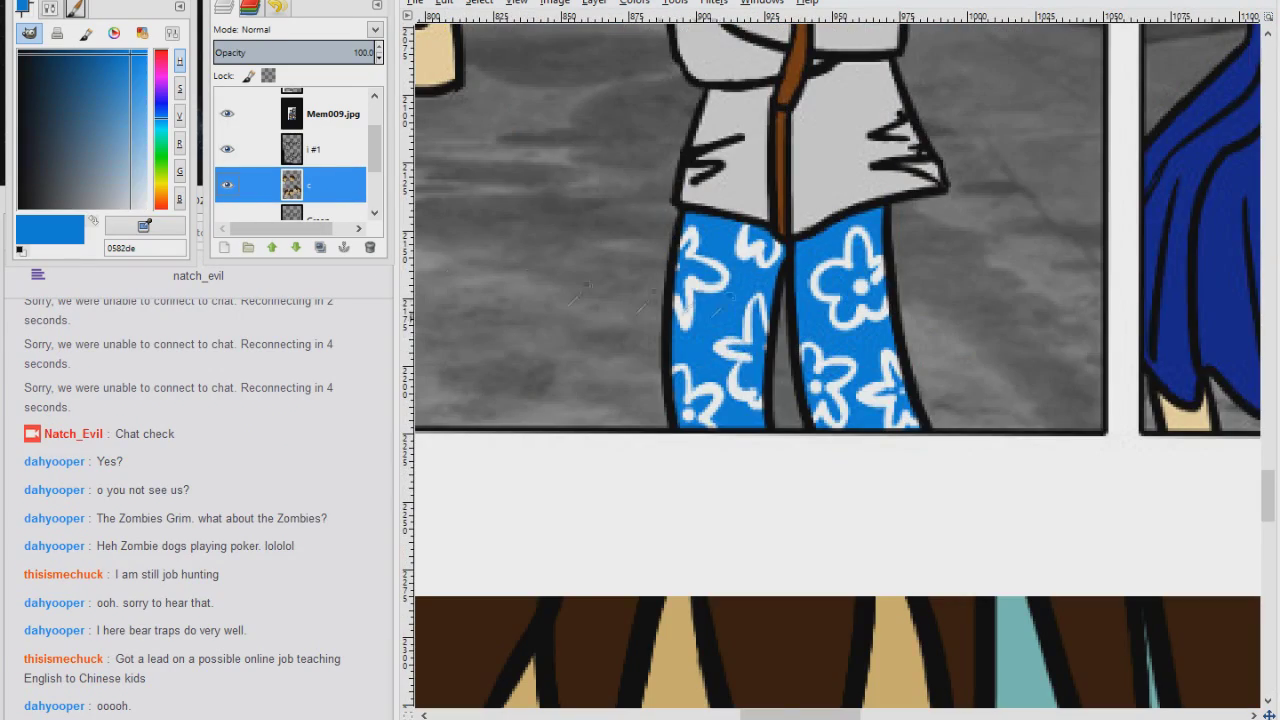
scroll(453, 62, "down", 10)
key("shift+ctrl+j")
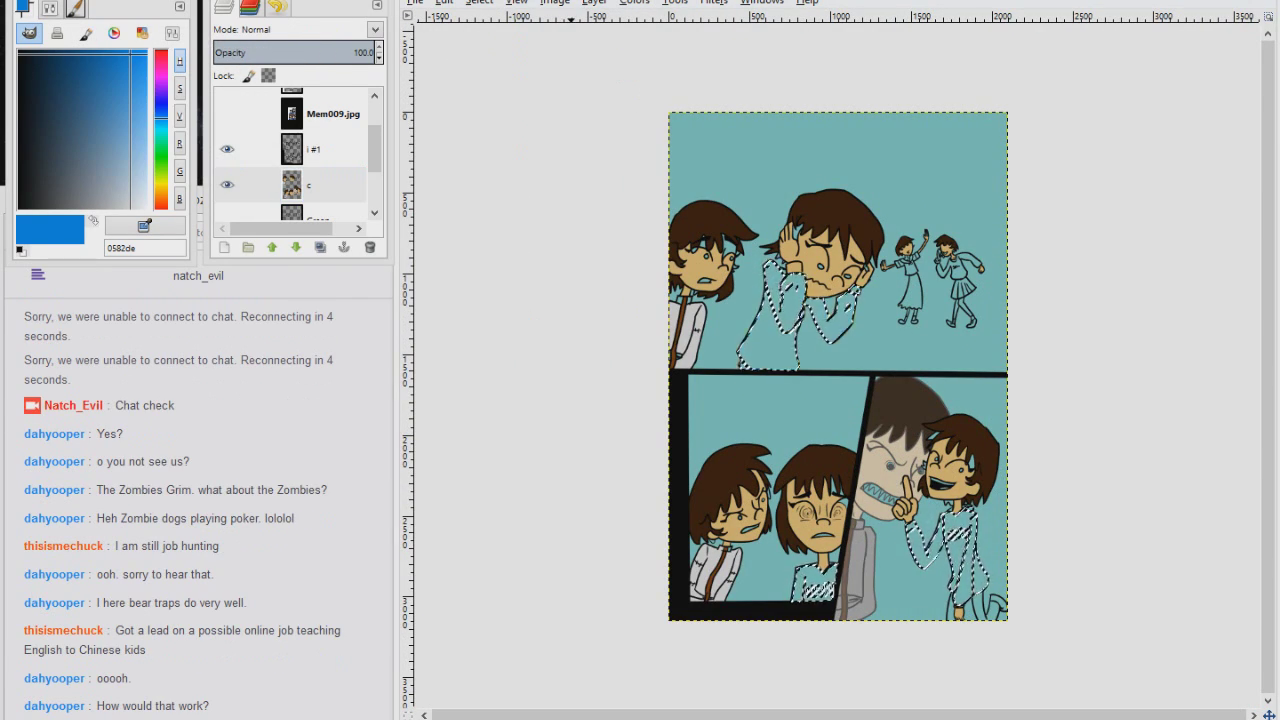
Fill the small girls' long skirt, uniform trim, sweater and shoes with dark blue 091e89 on layer "c"
left_click(300, 149)
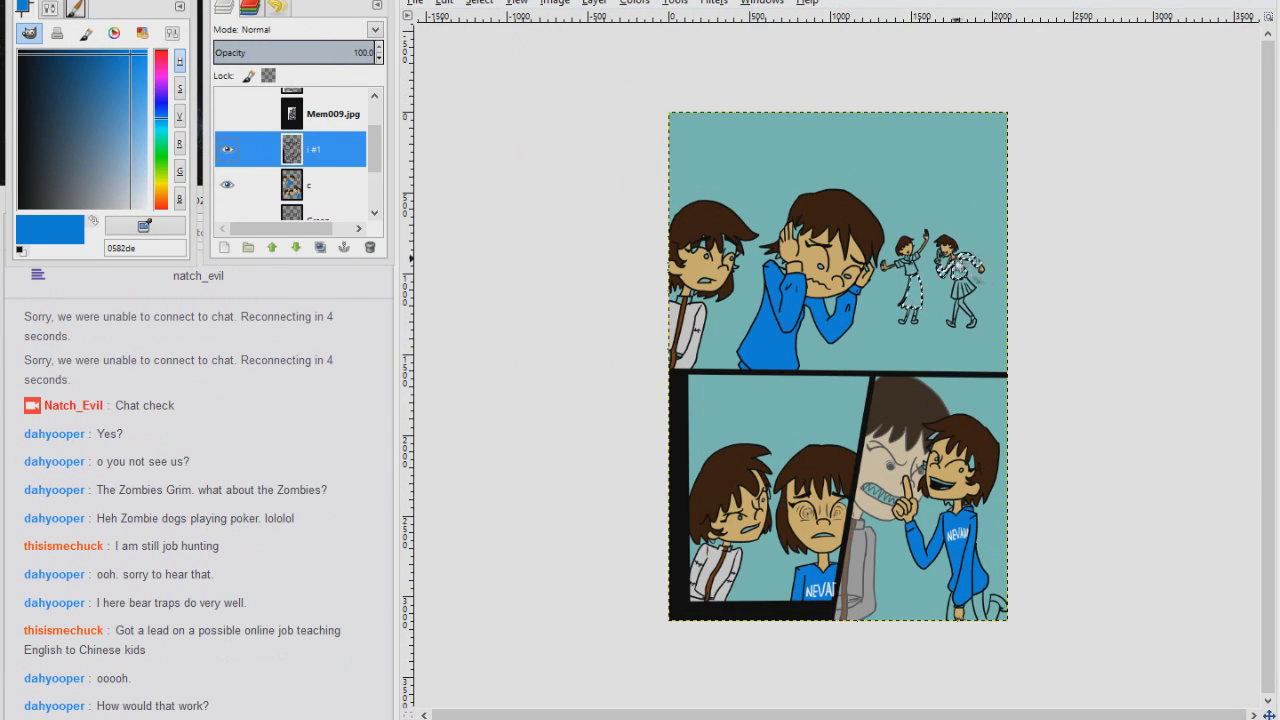
scroll(946, 244, "up", 5)
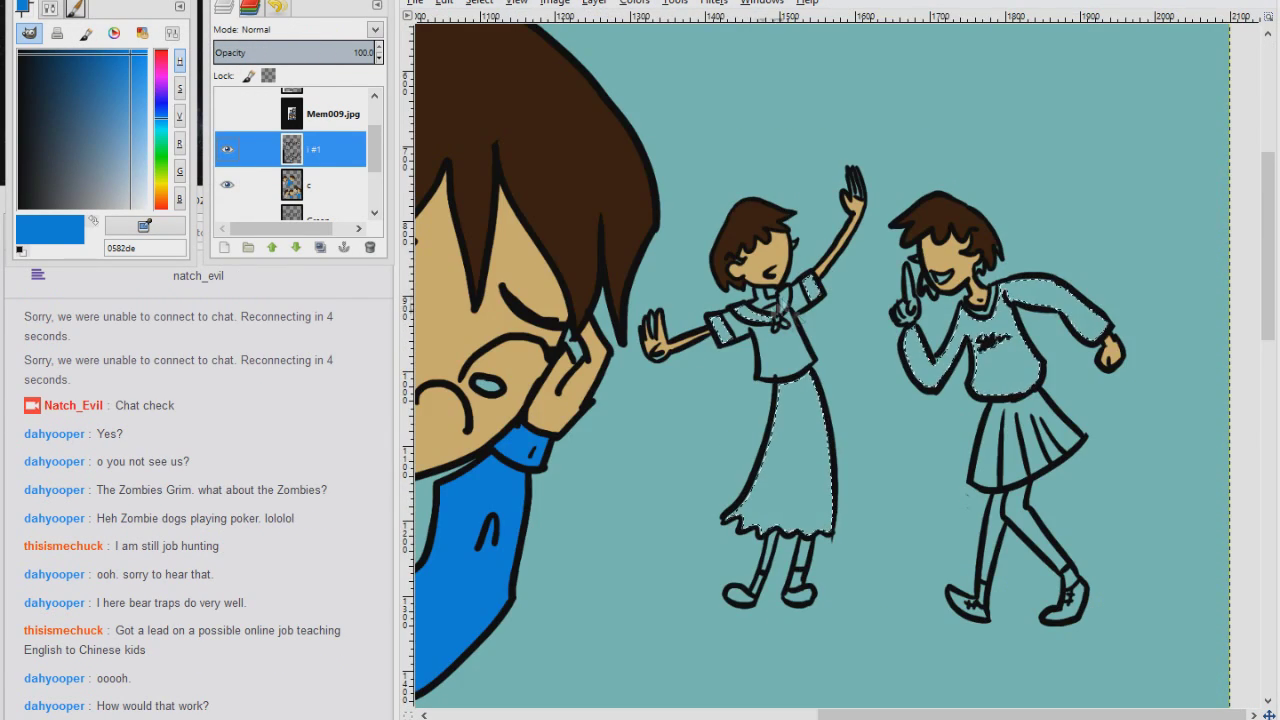
scroll(983, 630, "down", 5)
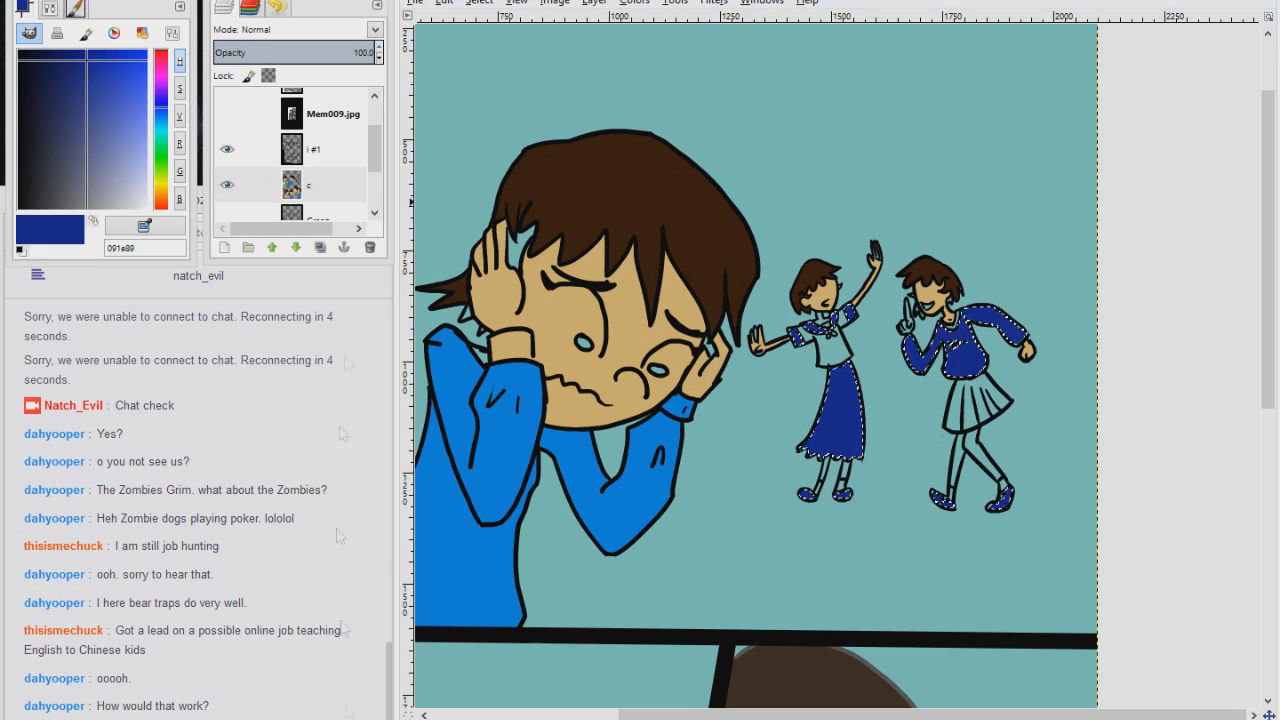
Check the uniform colours in Mem023.jpg and fill the small pointing girl's pleated skirt with blue 0582de
mouse_move(212, 719)
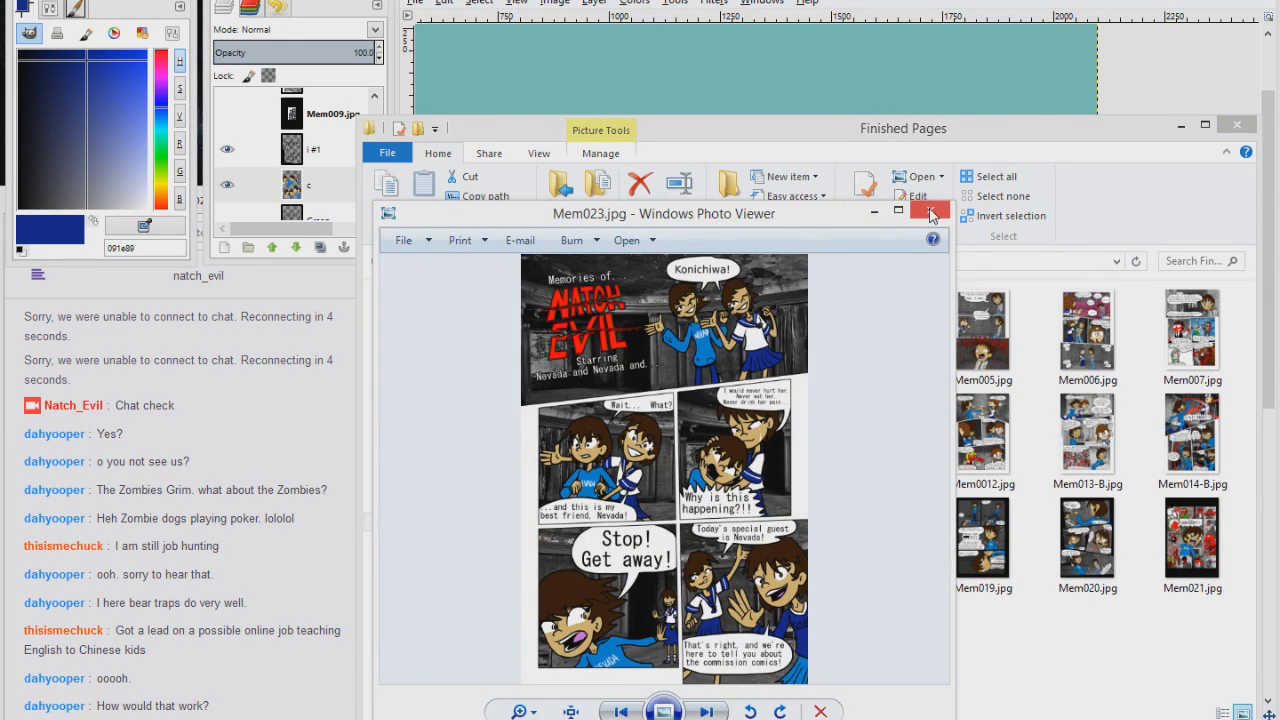
left_click(930, 213)
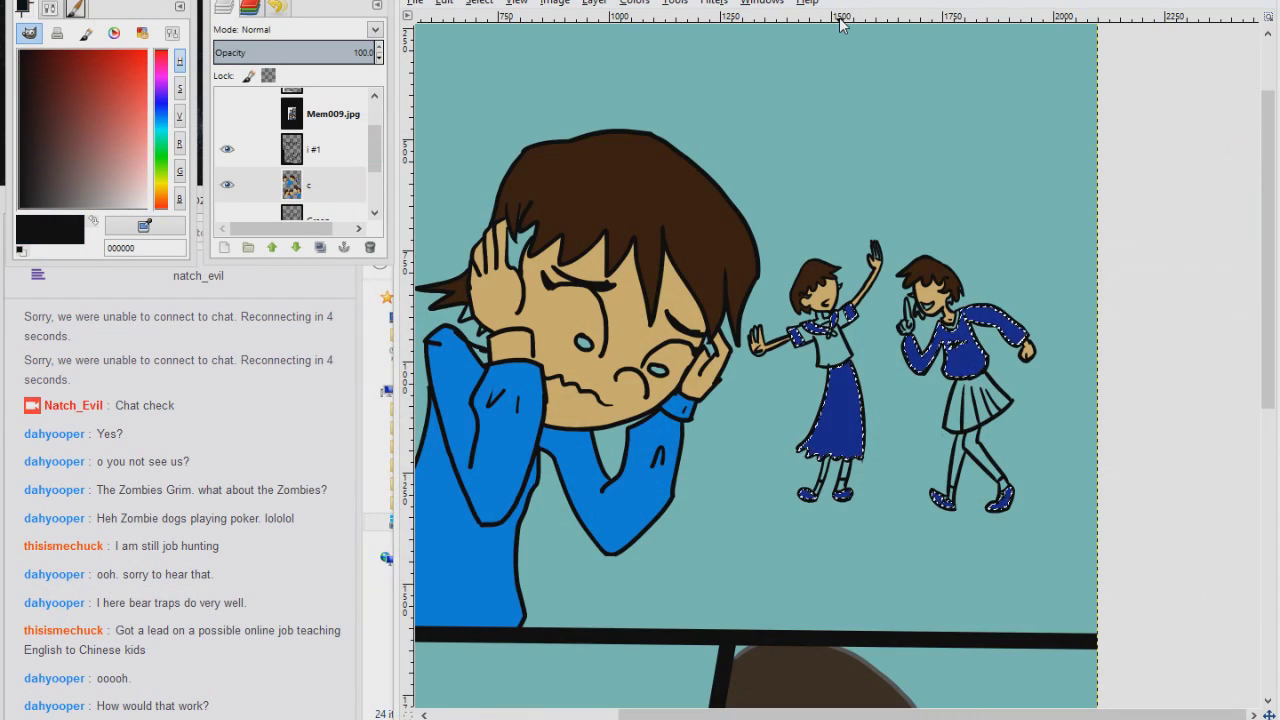
left_click(985, 405)
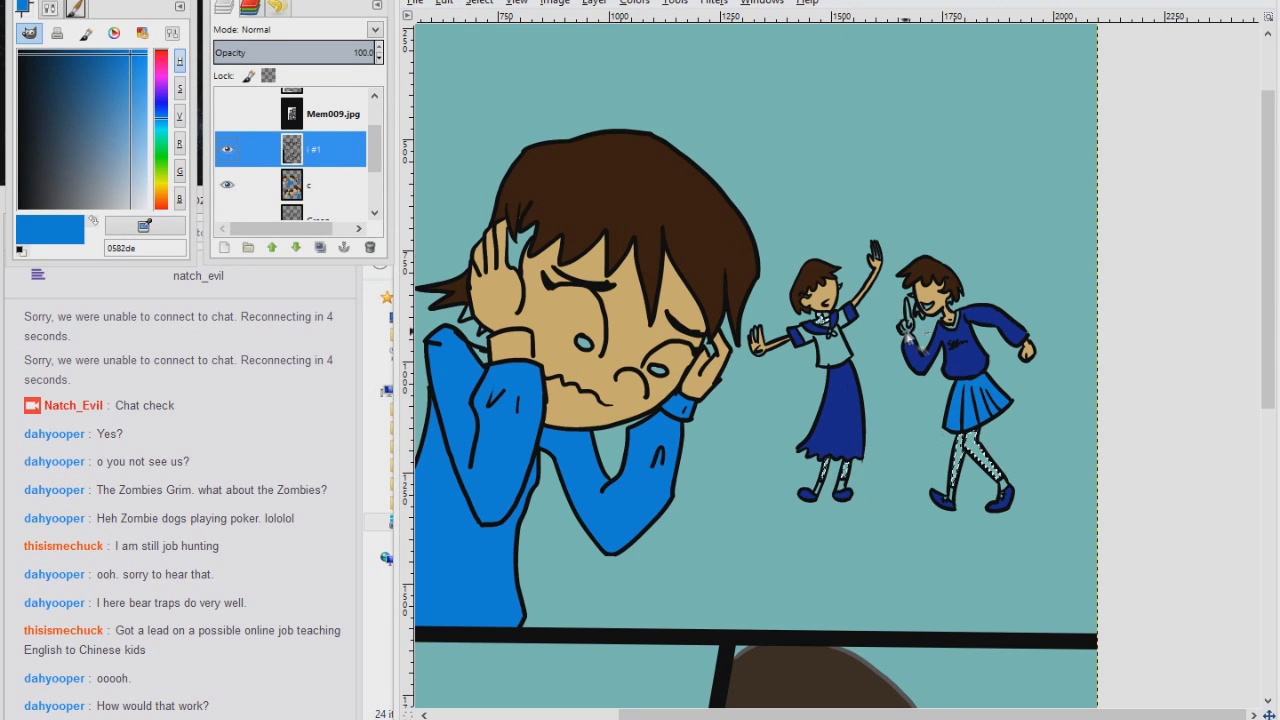
Fill the small waving girl's sailor blouse and the lower-panel characters' teeth with white ffffff on layer "c"
left_click(803, 332)
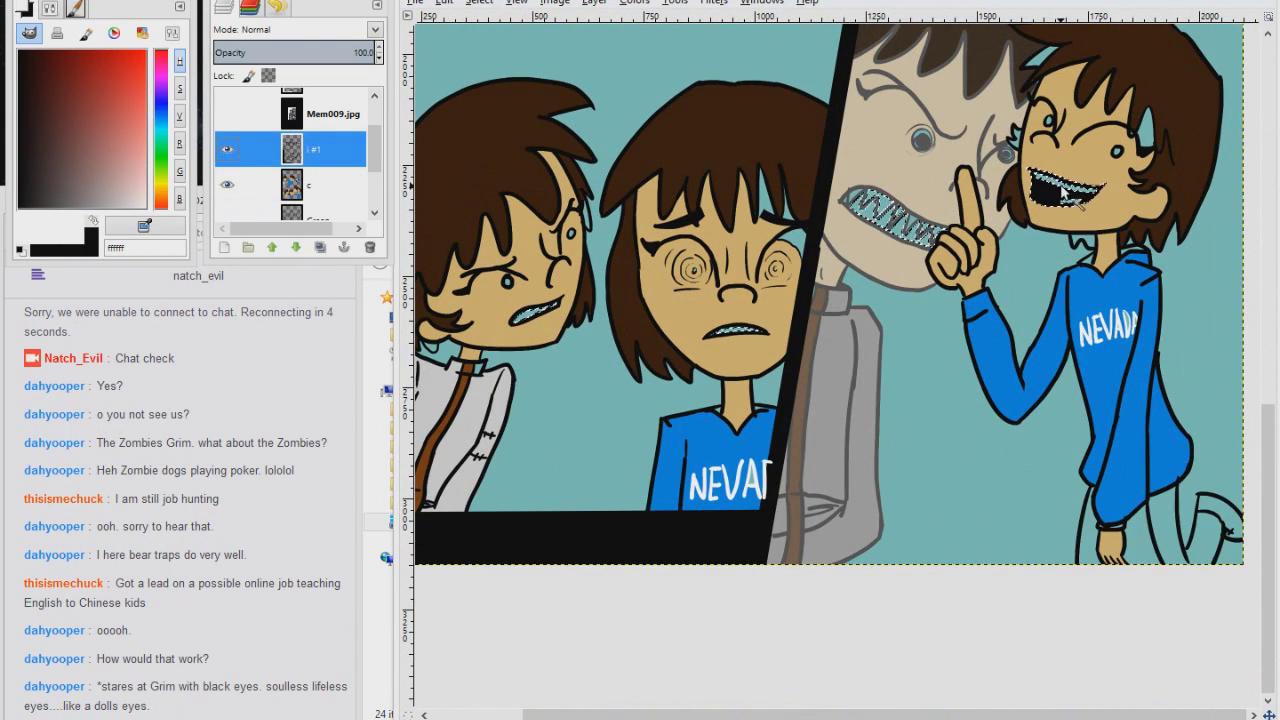
left_click(320, 185)
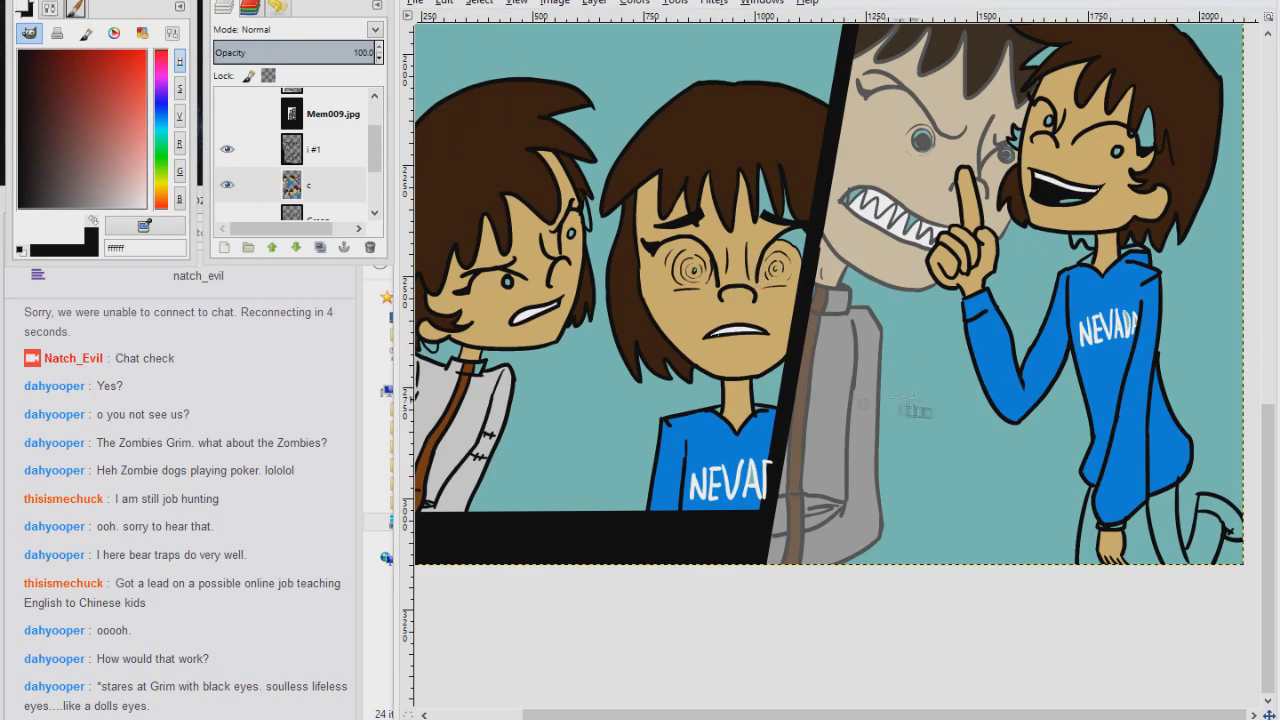
Select the characters' irises across the panels on "i #1" and fill them with brown 723307 on layer "c"
scroll(918, 403, "up", 10)
scroll(900, 330, "left", 2)
key("Page_Up")
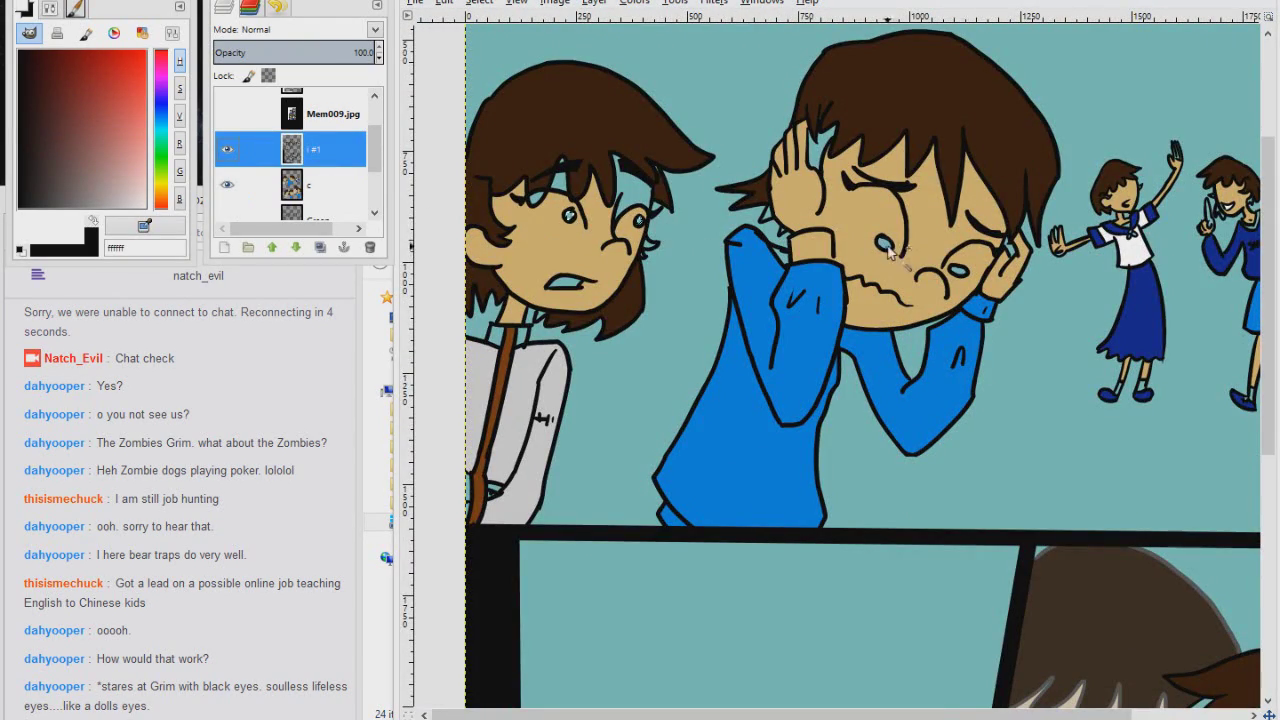
scroll(886, 252, "down", 10)
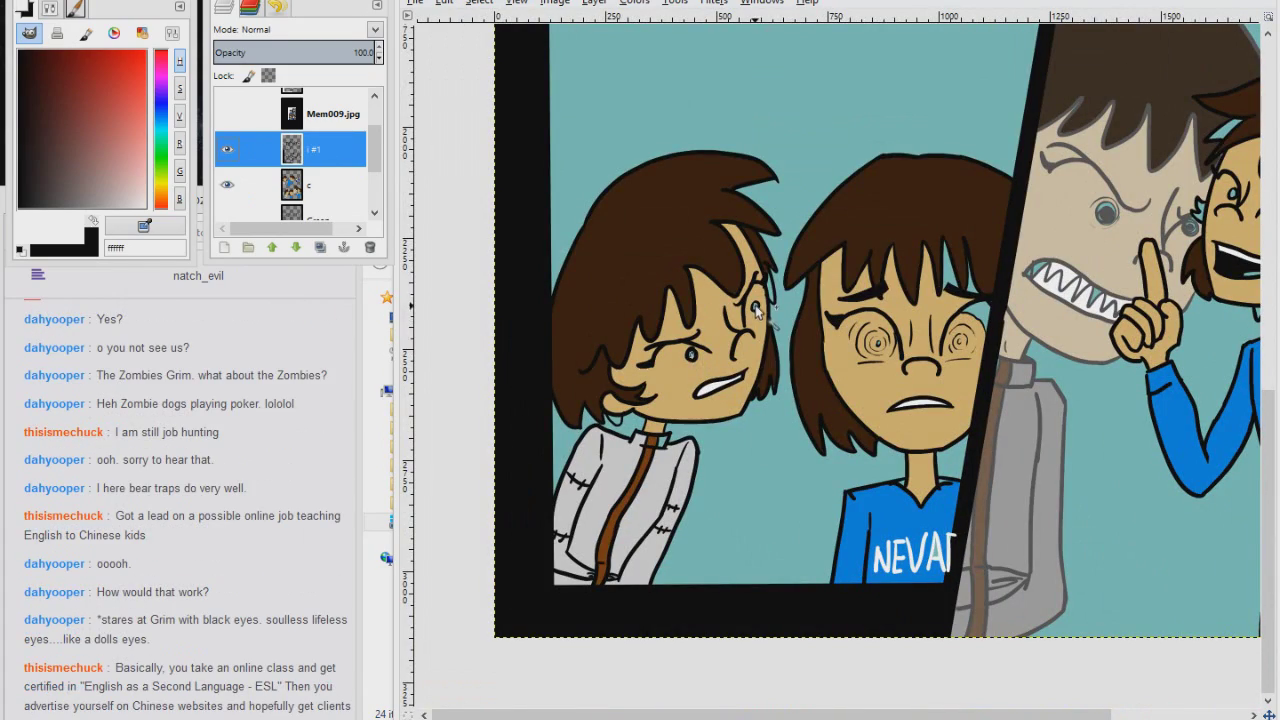
scroll(995, 345, "right", 5)
scroll(995, 345, "left", 5)
scroll(900, 330, "down", 2)
key("Page_Down")
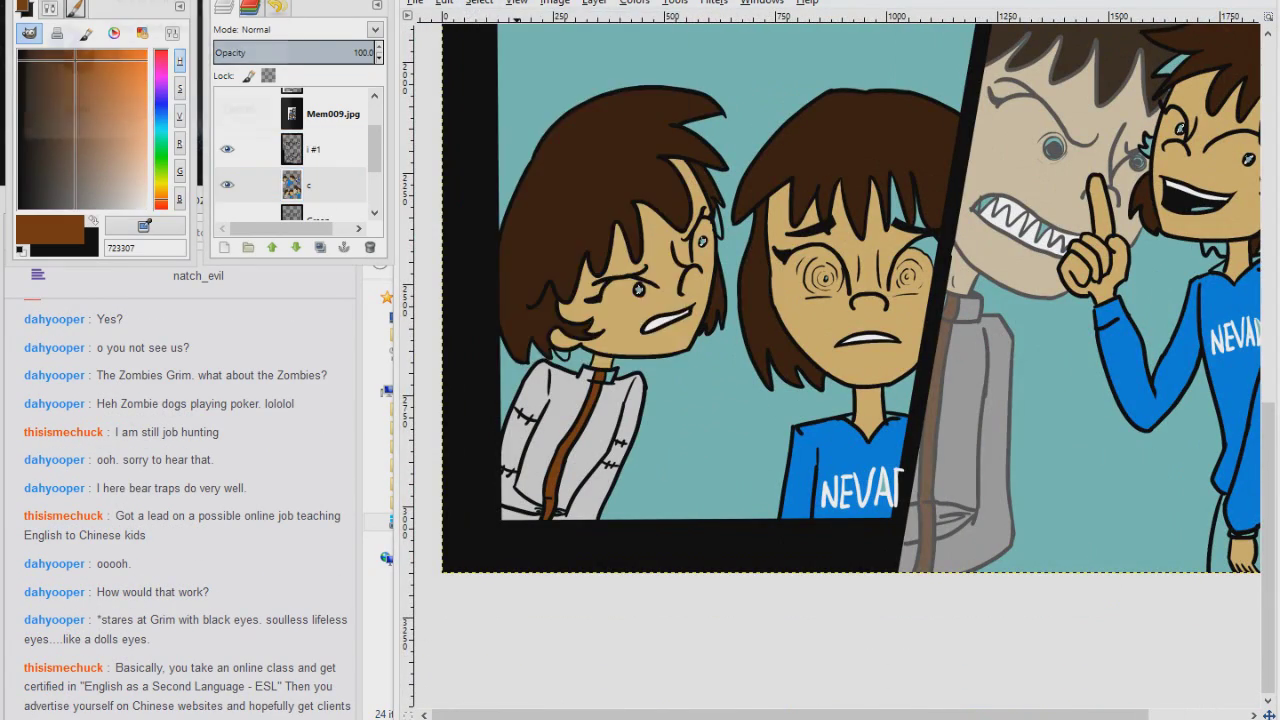
Paint the uncoloured forehead gap of the top panel's straitjacket character with skin tone d5b46f on layer "c"
scroll(790, 245, "up", 10)
scroll(620, 292, "down", 10)
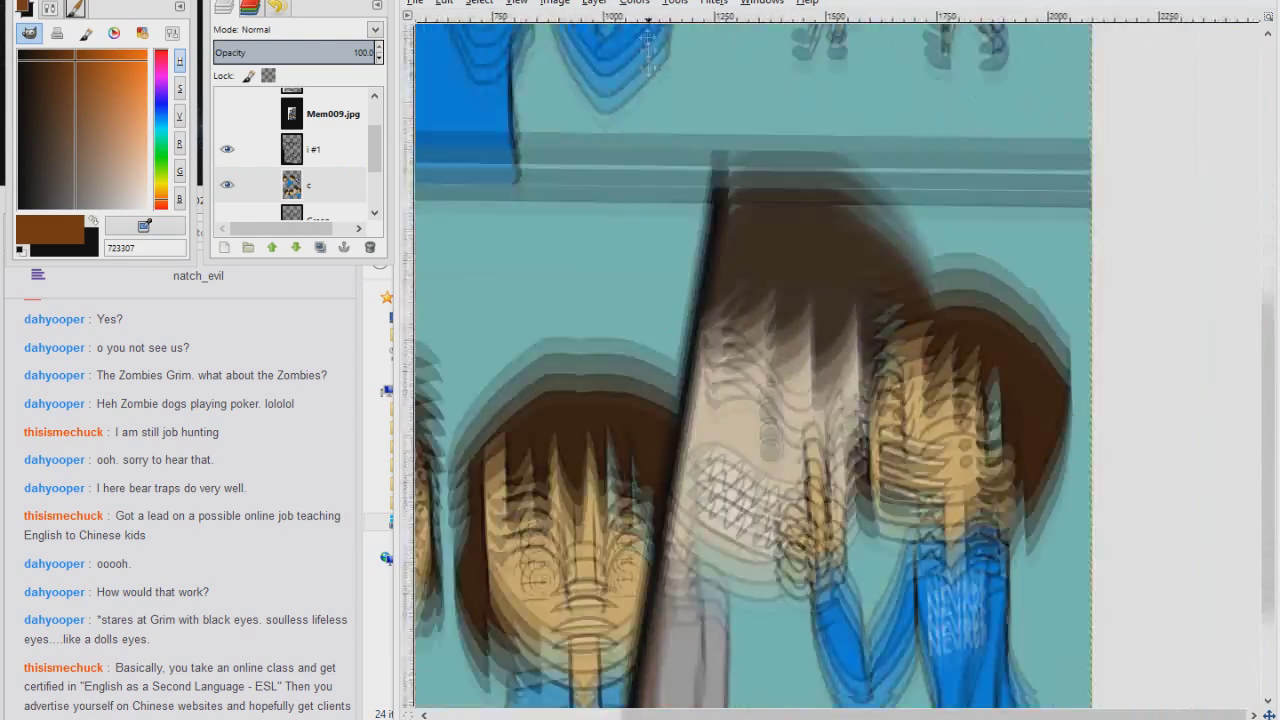
scroll(676, 163, "up", 4, "ctrl")
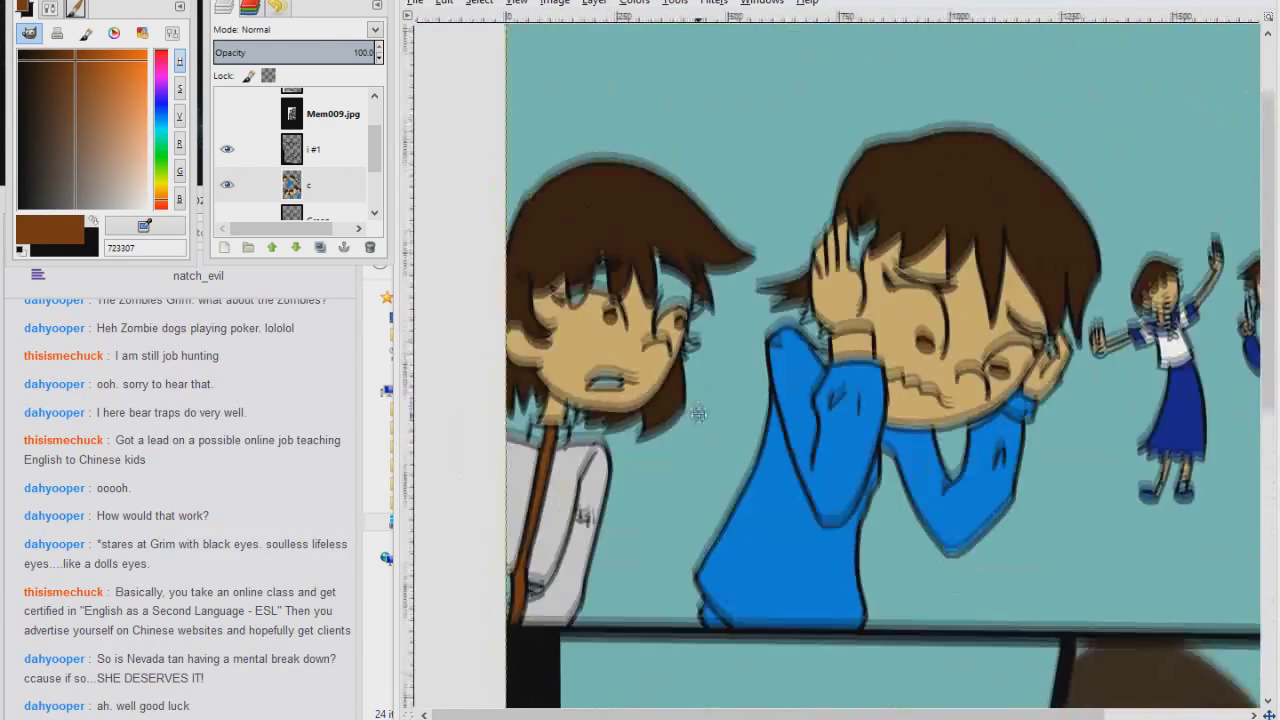
left_click(612, 240, "ctrl")
left_click(713, 160, "ctrl")
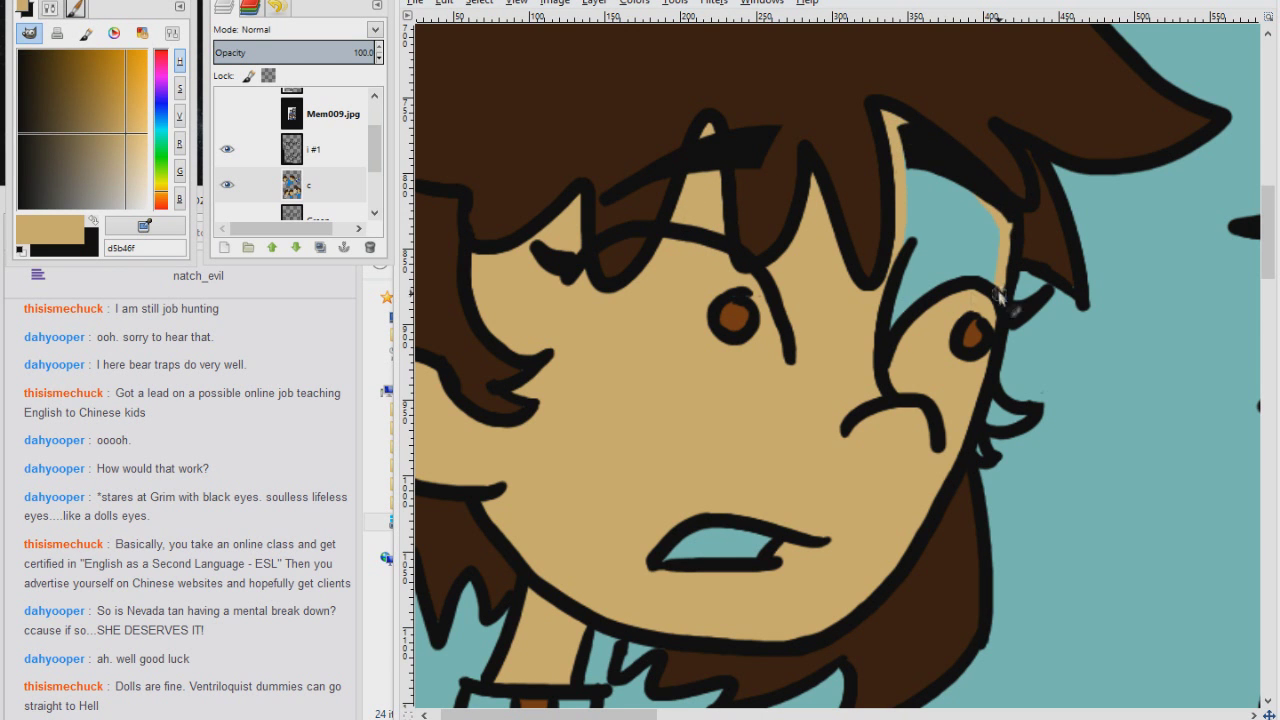
scroll(971, 253, "down", 5)
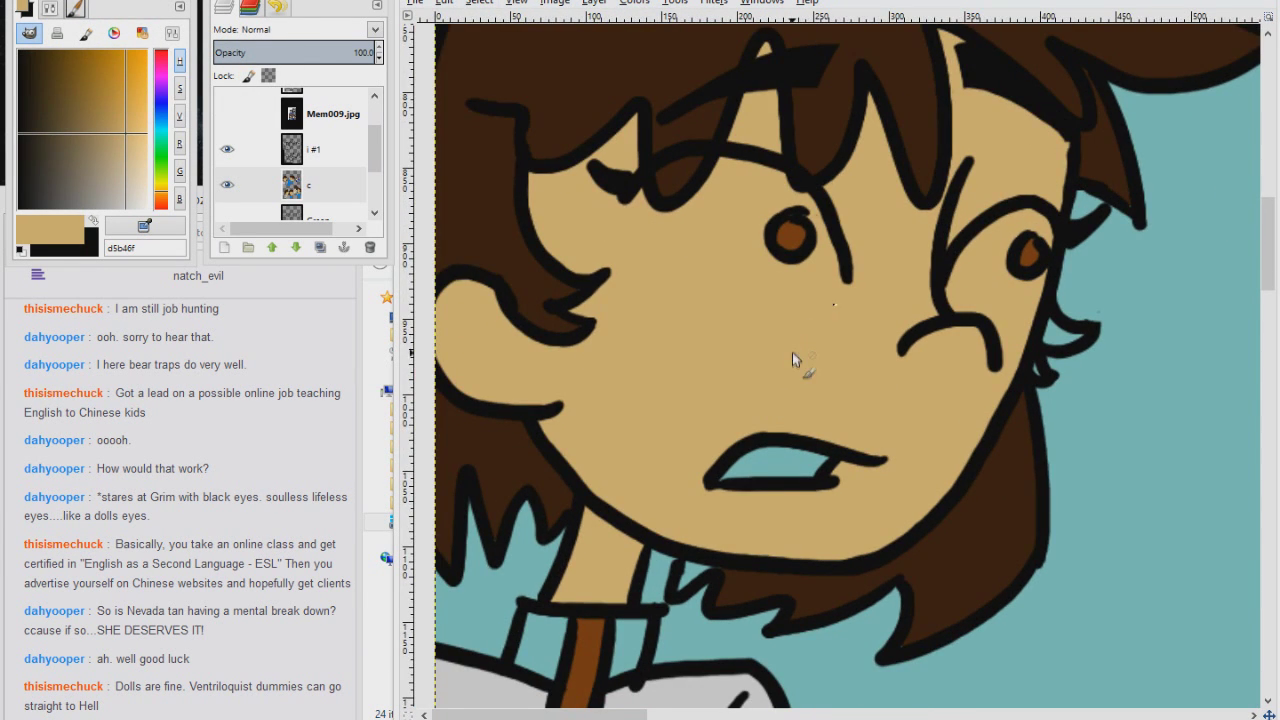
Colour the straitjacket character's teeth white and paint the leftover hair tufts beside the face dark brown 2f1401
left_click(820, 255, "ctrl")
left_click_drag(750, 330, 860, 320)
scroll(800, 330, "up", 3)
left_click(680, 150, "ctrl")
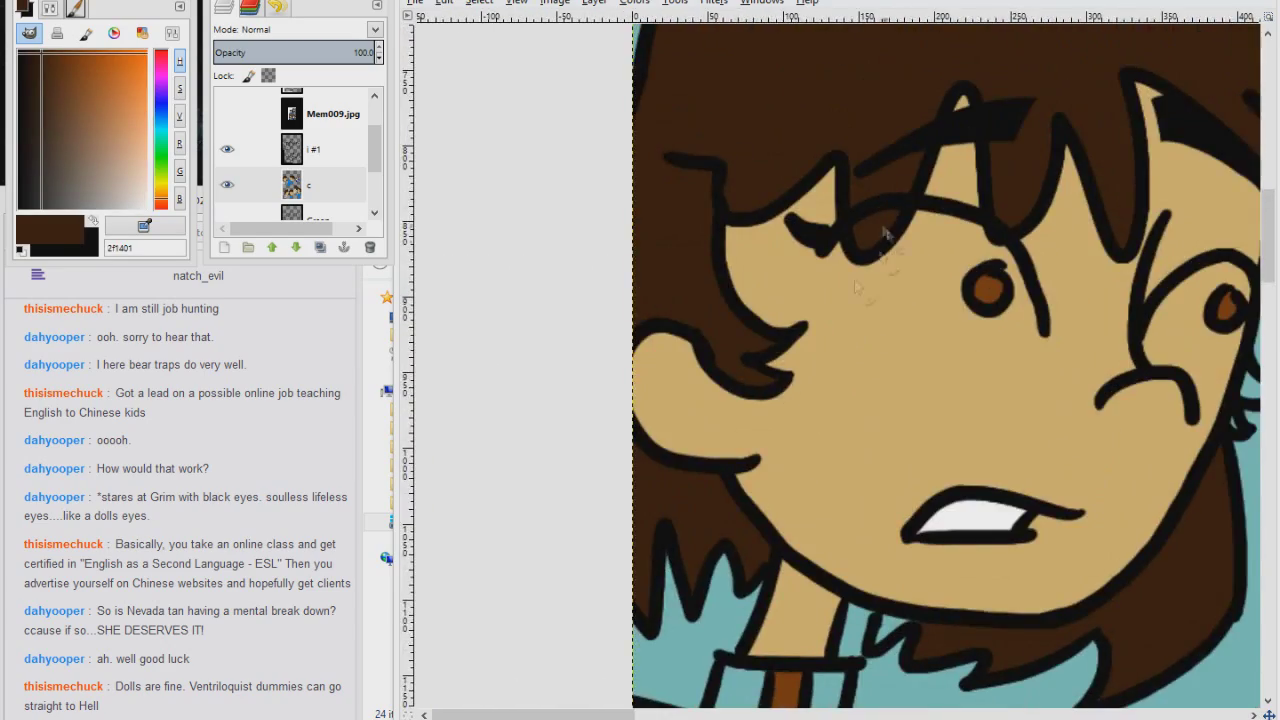
scroll(645, 385, "up", 5)
scroll(700, 340, "down", 5)
scroll(832, 285, "right", 3)
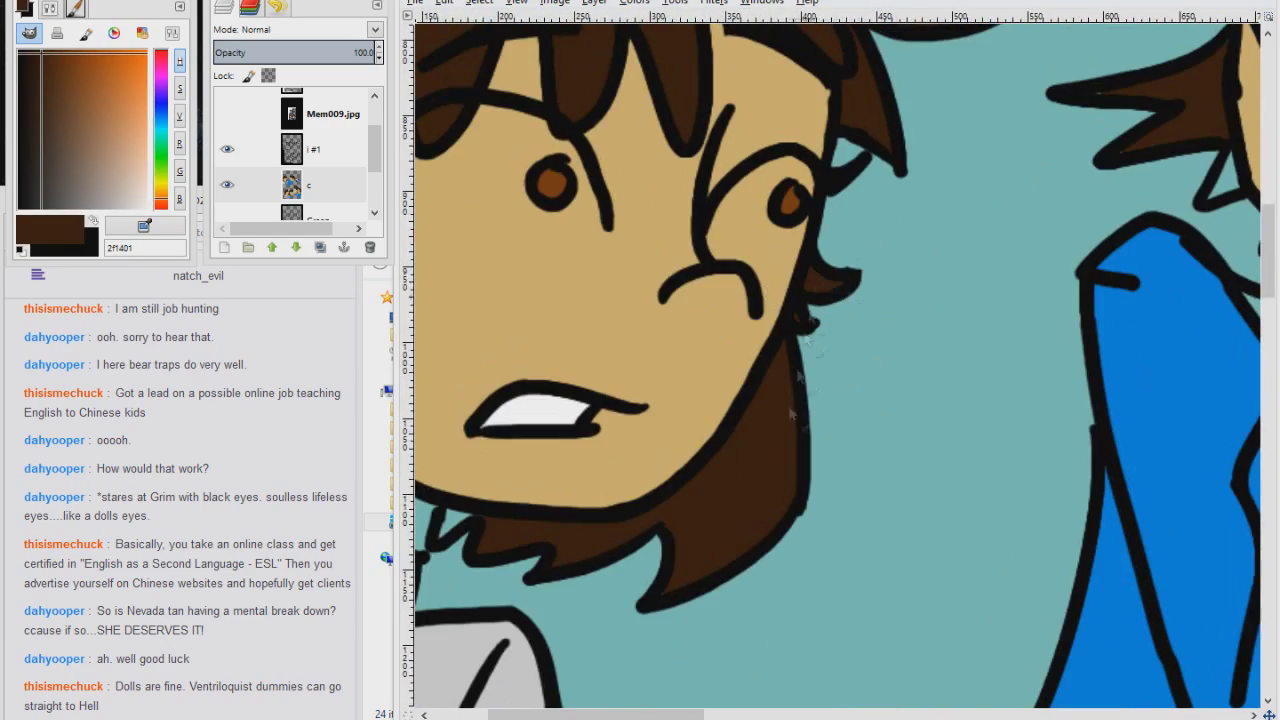
scroll(798, 374, "down", 3)
Paint the unfilled collar and lower sleeve gaps of the top panel's straitjacket with light grey d1d1d1
scroll(766, 374, "left", 5)
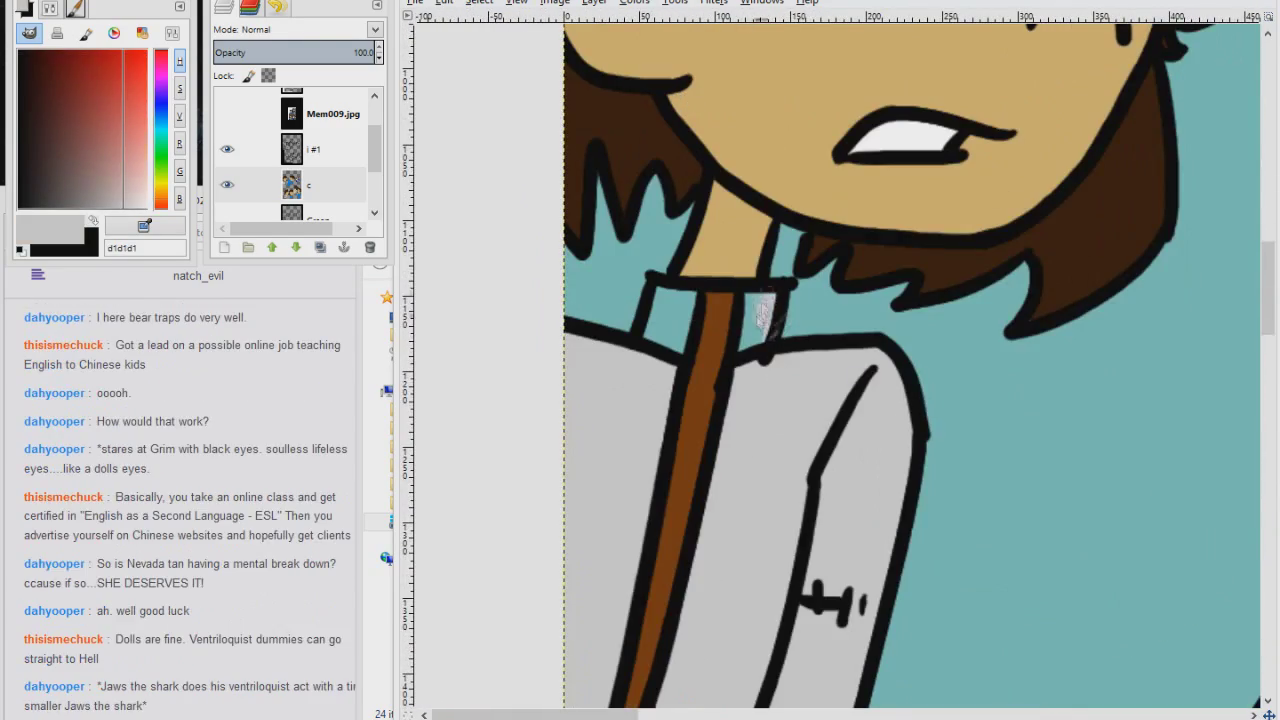
left_click_drag(692, 300, 650, 370)
scroll(830, 370, "down", 10)
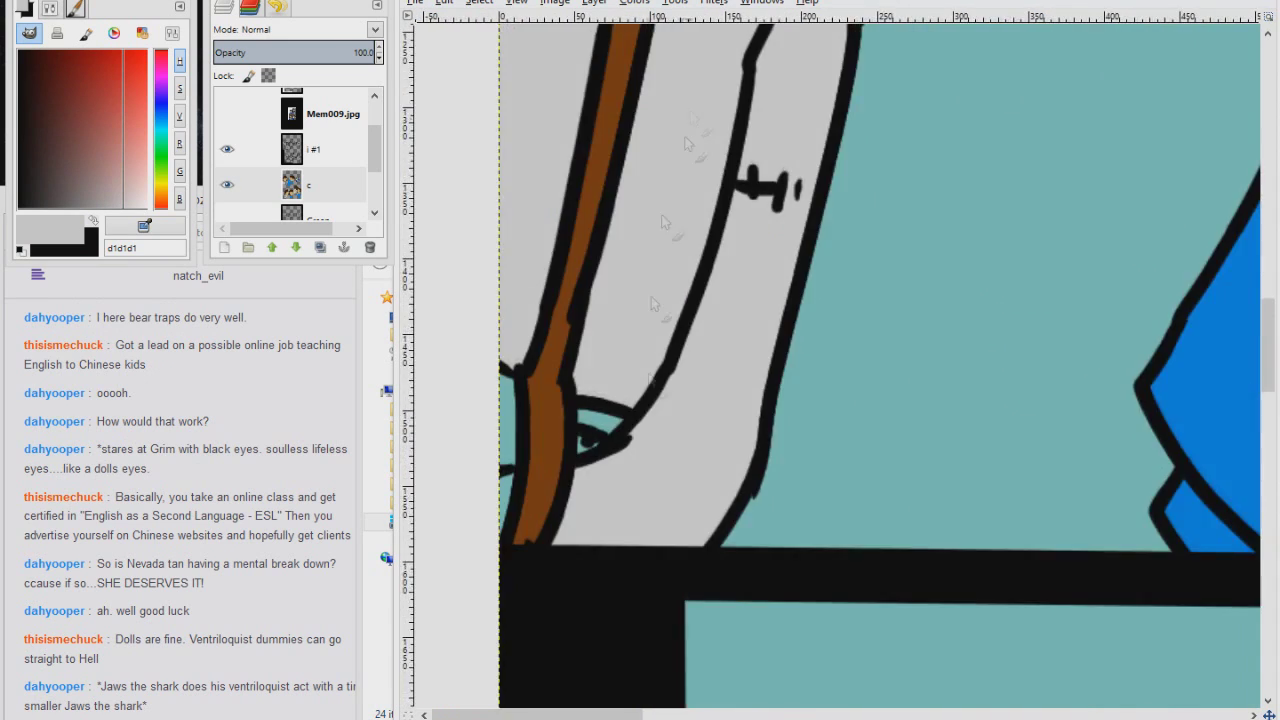
left_click_drag(600, 270, 600, 420)
scroll(770, 348, "up", 10)
Select the straitjacket character's eye areas, grow the selection and fill them with white ffffff, with white highlights on the irises
key("x")
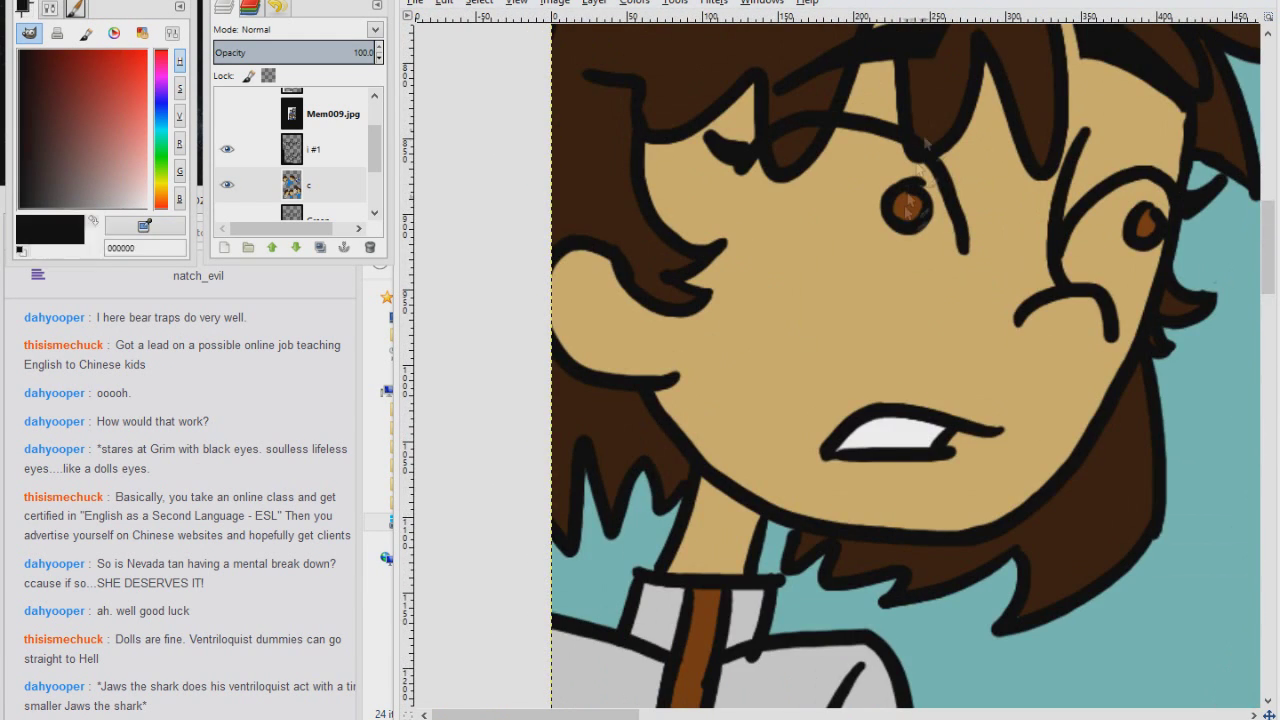
scroll(770, 348, "left", 5)
mouse_move(770, 348)
left_mouse_down()
mouse_move(868, 327)
mouse_move(845, 266)
mouse_move(780, 337)
mouse_move(845, 294)
mouse_move(810, 320)
left_mouse_up()
left_click(855, 297, "ctrl")
left_click(857, 294, "ctrl")
scroll(700, 300, "left", 3)
mouse_move(556, 230)
left_mouse_down()
mouse_move(634, 290)
mouse_move(591, 292)
mouse_move(778, 320)
left_mouse_up()
key("u")
left_click(680, 288)
key("alt+s")
key("g")
key("Return")
key("ctrl+comma")
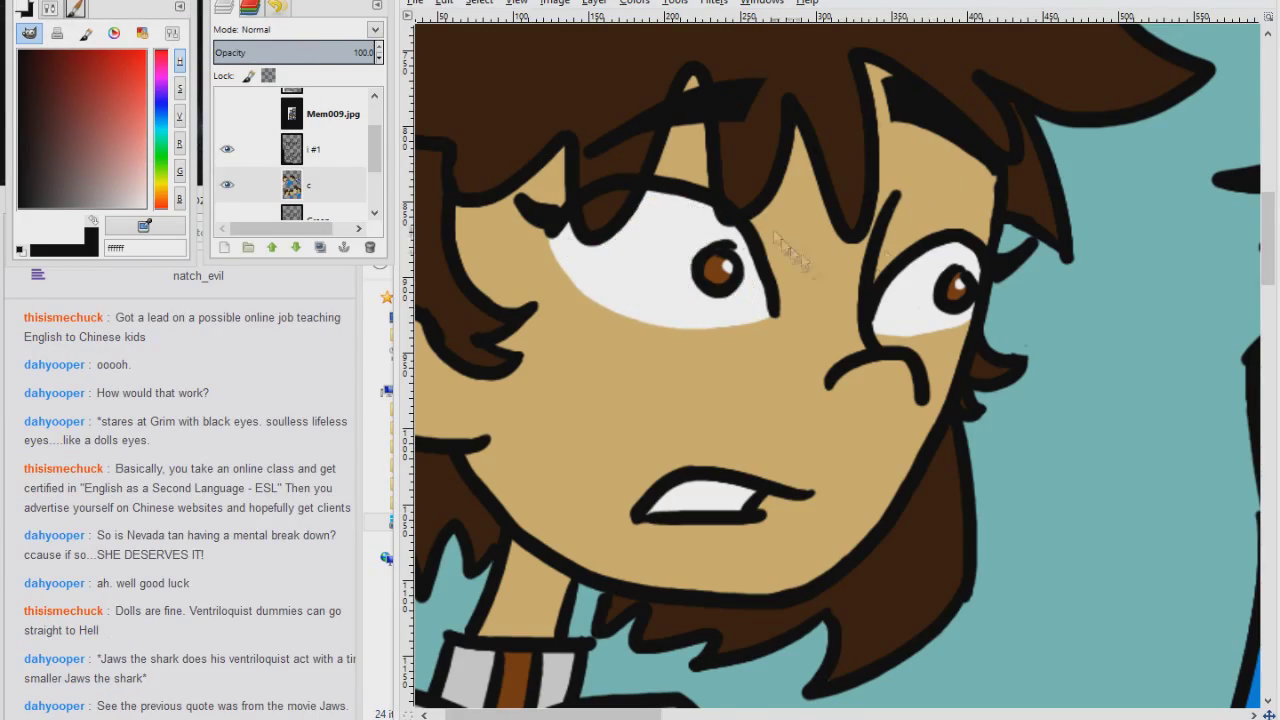
Paint the uncoloured sleeve gap beside the distressed character's raised wrist with the sweater's blue
scroll(678, 289, "up", 5)
scroll(876, 72, "down", 6)
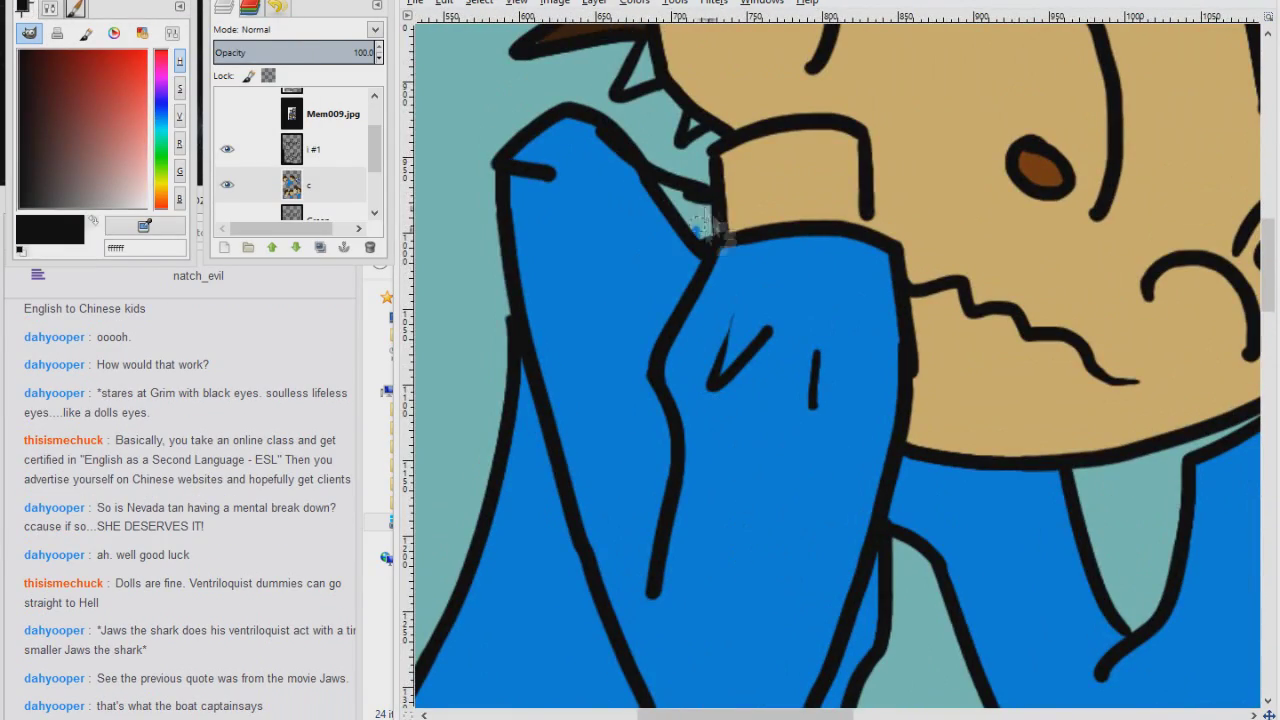
left_click(700, 230, "ctrl")
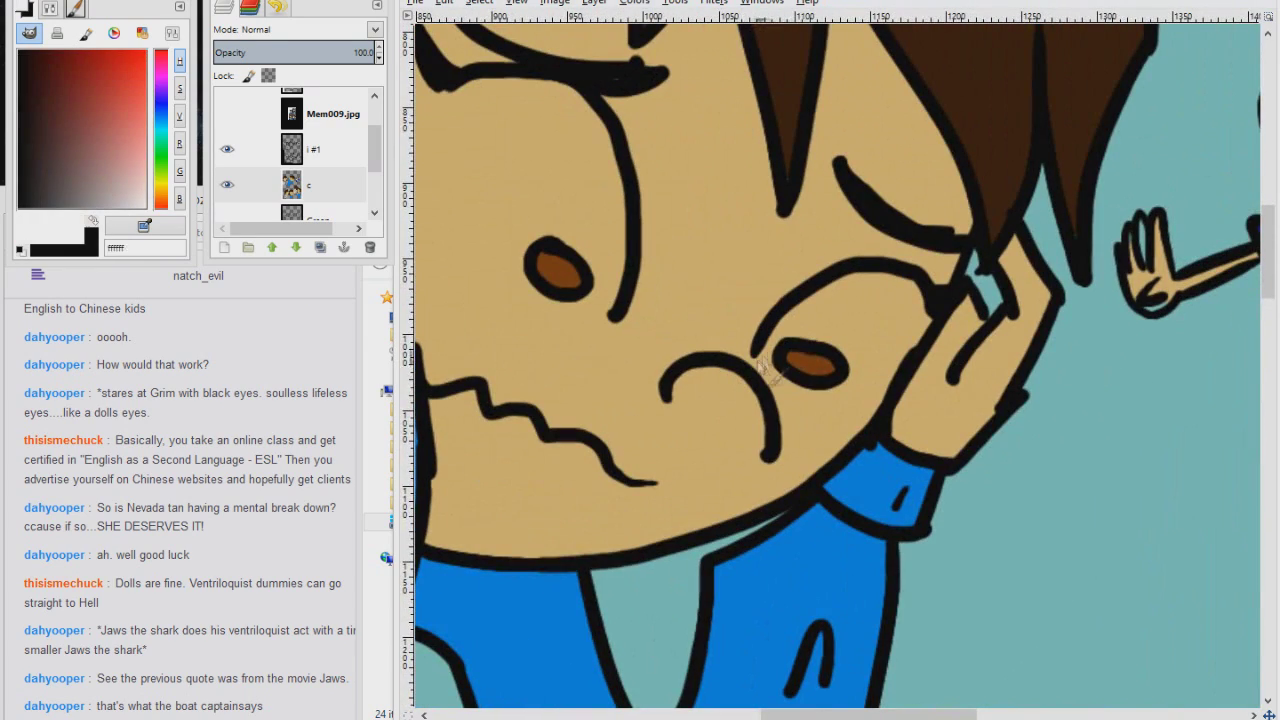
Fill the distressed character's eye whites with white ffffff and add white highlights to the irises
mouse_move(756, 356)
left_mouse_down()
mouse_move(855, 376)
mouse_move(918, 298)
mouse_move(800, 325)
mouse_move(868, 331)
left_mouse_up()
left_click(828, 368, "ctrl")
mouse_move(828, 368)
left_mouse_down()
mouse_move(806, 366)
mouse_move(822, 372)
left_mouse_up()
left_click(806, 366, "ctrl")
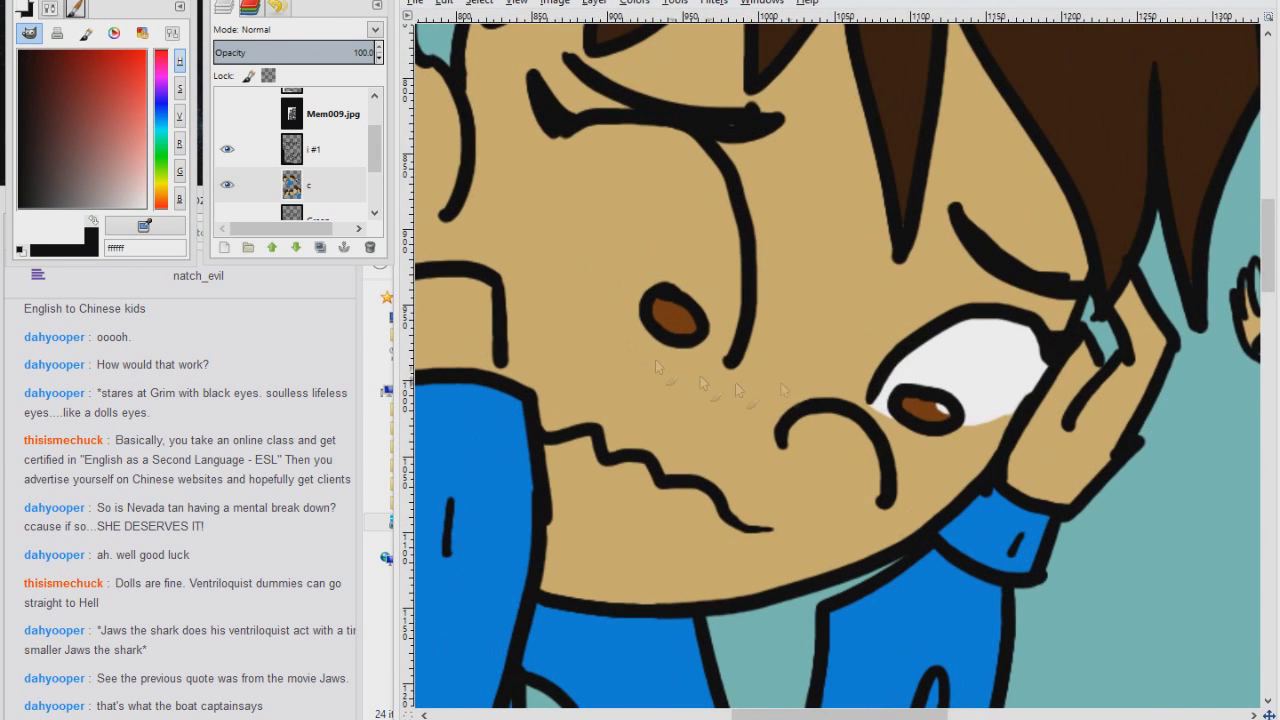
mouse_move(565, 135)
left_mouse_down()
mouse_move(650, 350)
mouse_move(705, 135)
mouse_move(745, 300)
mouse_move(712, 262)
left_mouse_up()
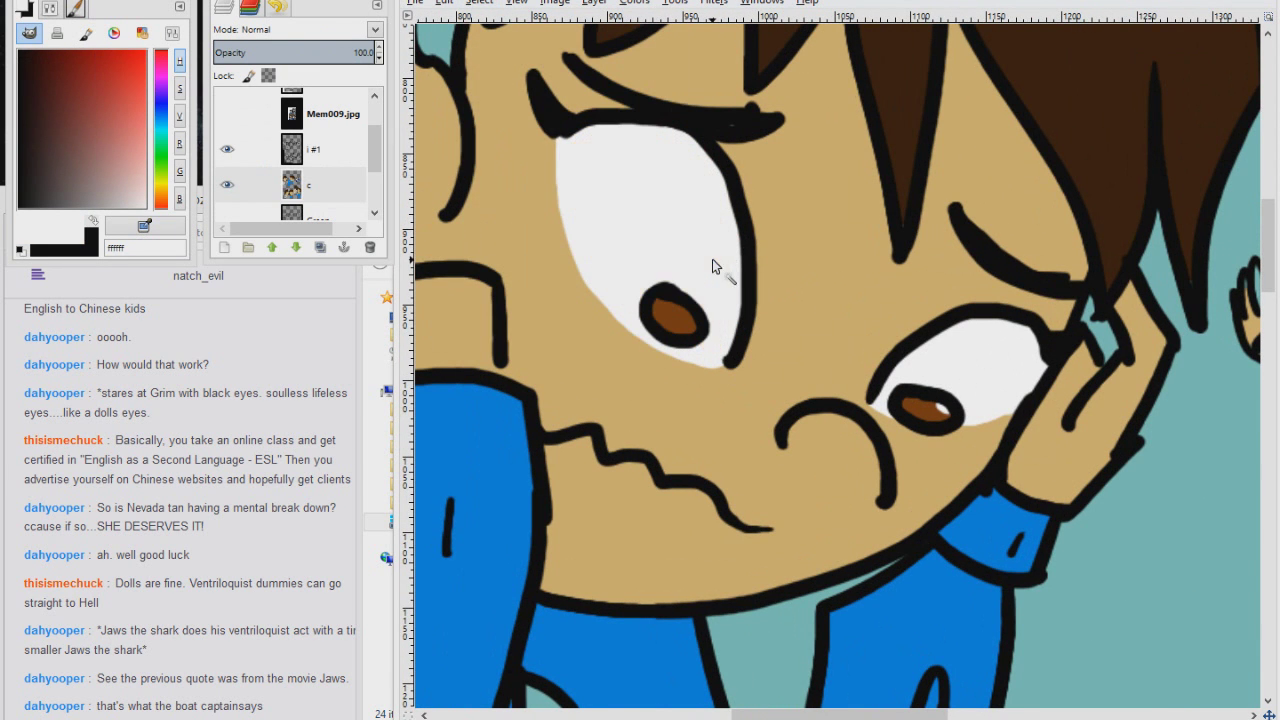
Paint the uncoloured hair gaps between the distressed character's raised hand and face with dark brown 2f1401
left_click(760, 391, "ctrl")
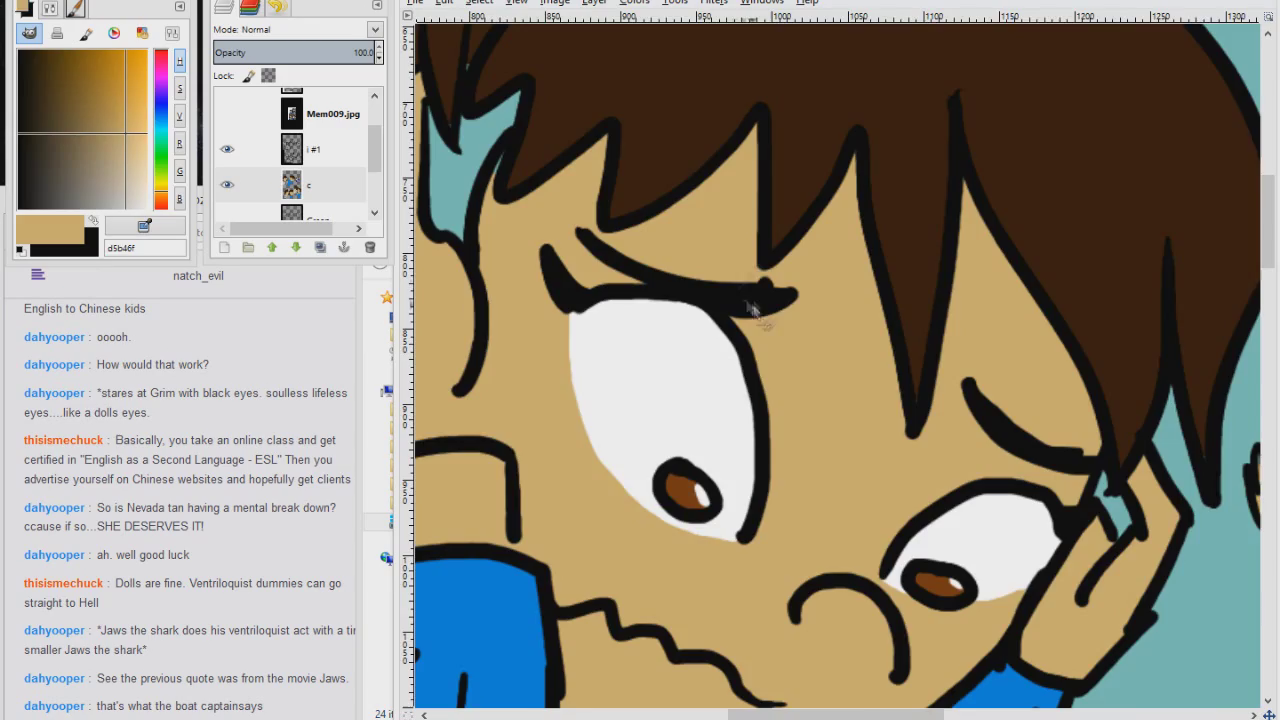
left_click(752, 302, "ctrl")
left_click_drag(785, 212, 735, 270)
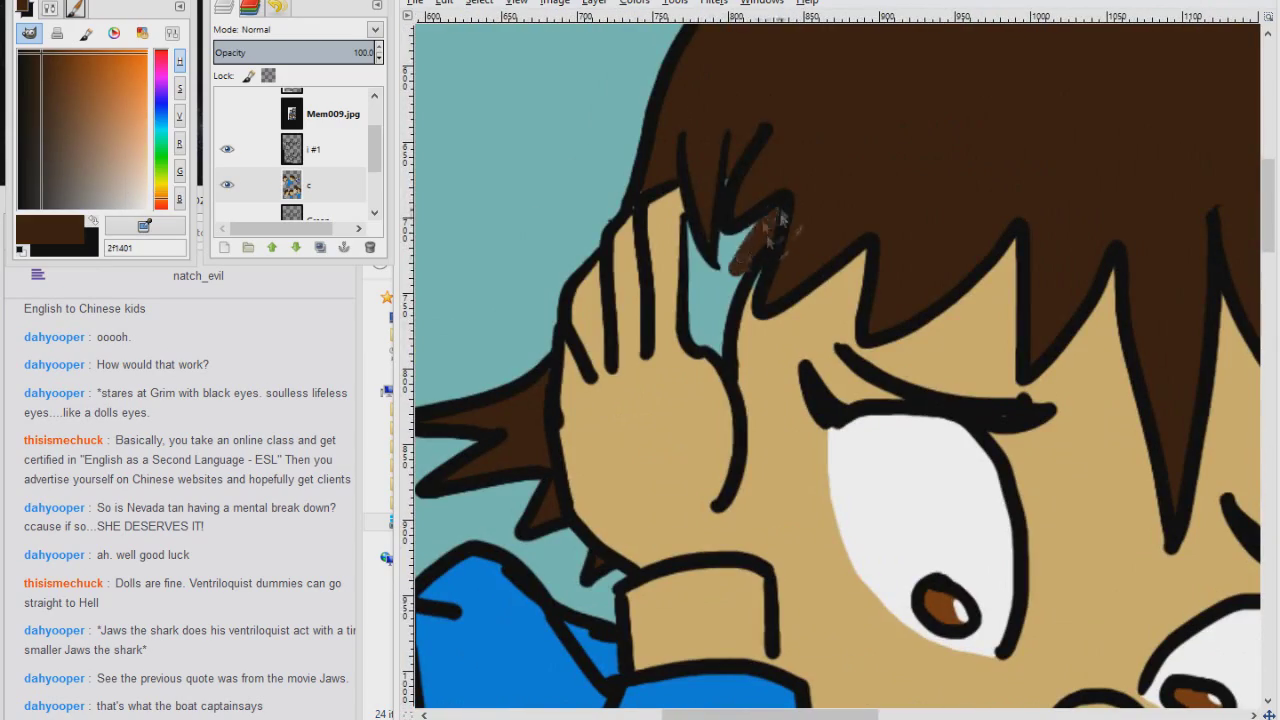
mouse_move(725, 185)
left_mouse_down()
mouse_move(700, 295)
mouse_move(712, 300)
left_mouse_up()
left_click(800, 345, "ctrl")
left_click(760, 225, "ctrl")
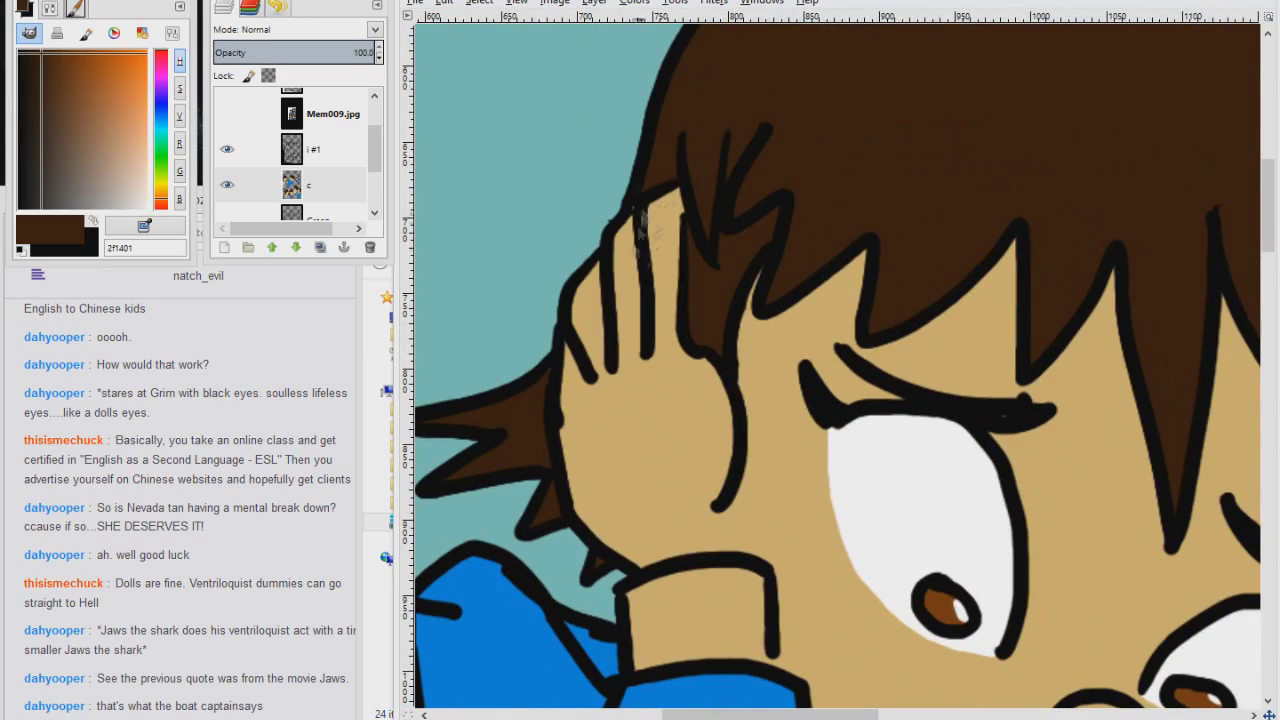
left_click_drag(660, 208, 640, 250)
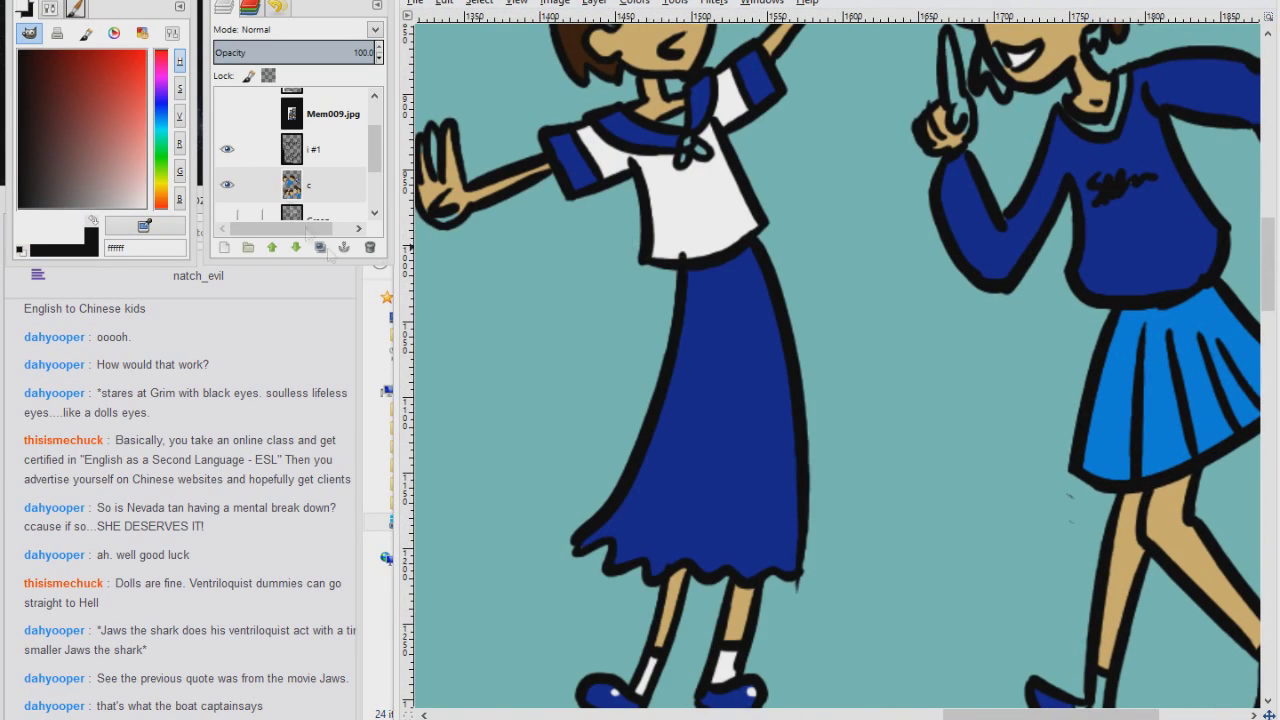
Make layer "c" the active layer and save the comic page
left_click(300, 185)
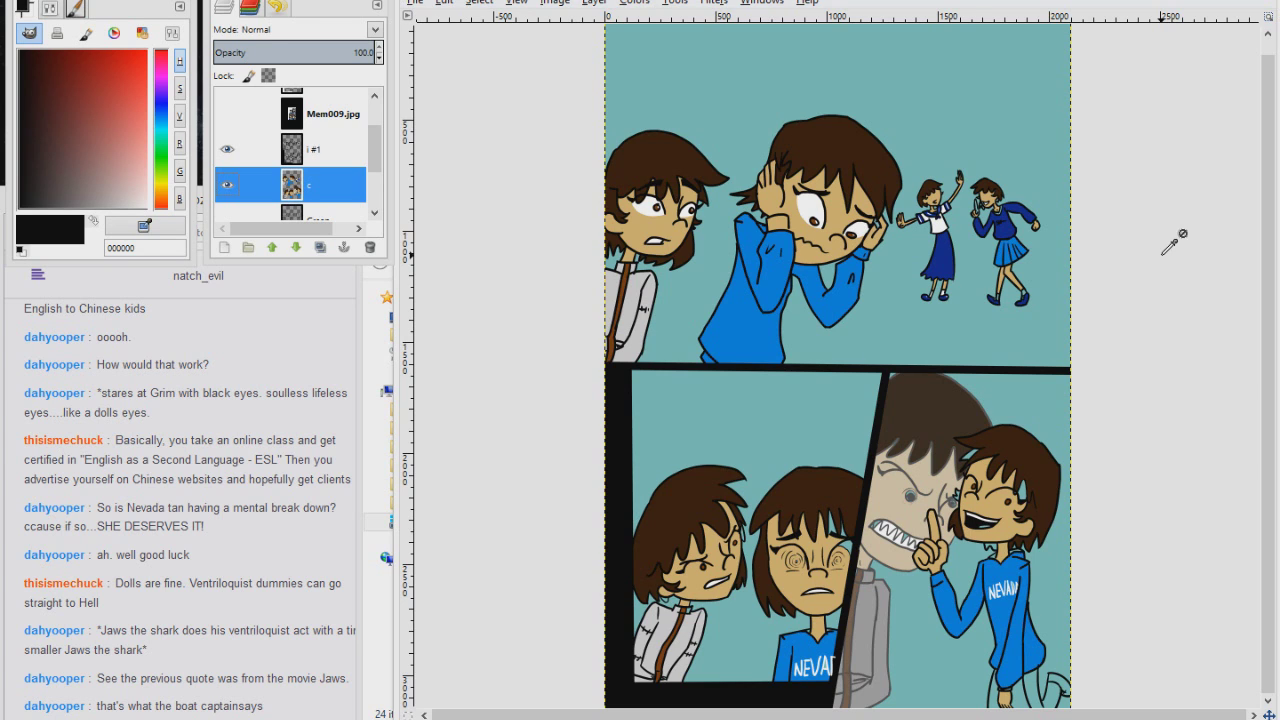
key("ctrl+s")
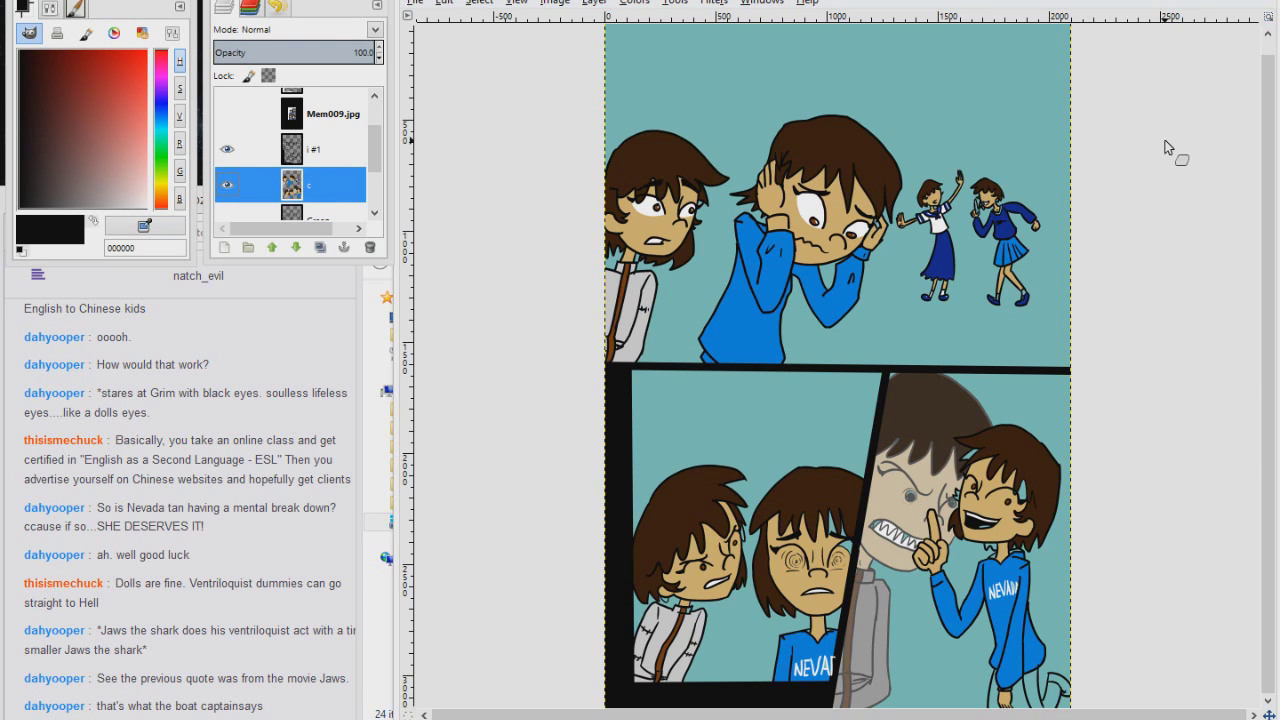